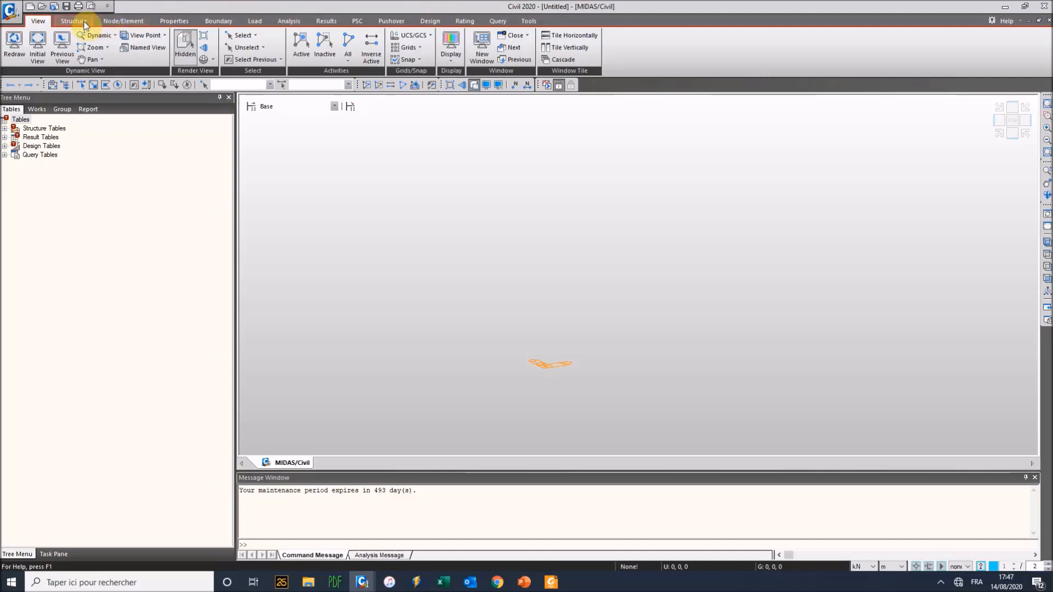
Review the available structure wizard, node and element, property, and boundary commands, including the general link options.
left_click(73, 21)
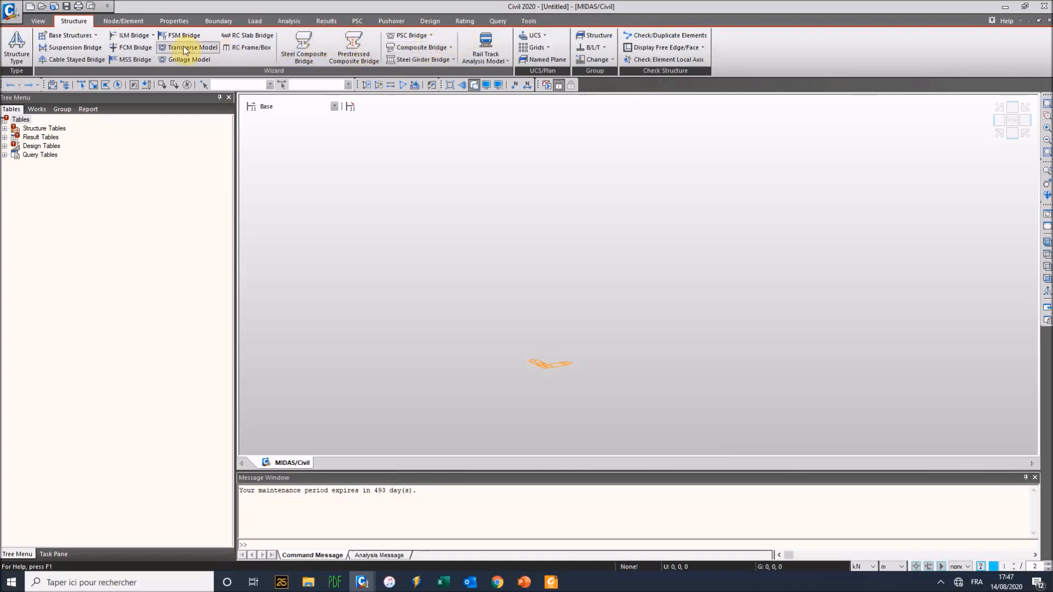
left_click(129, 22)
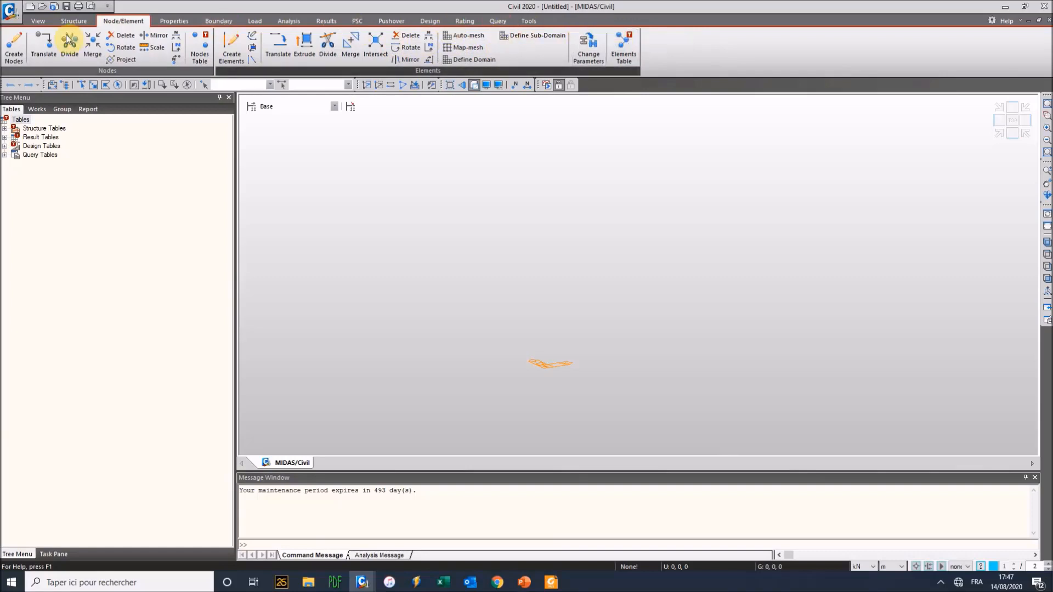
left_click(174, 21)
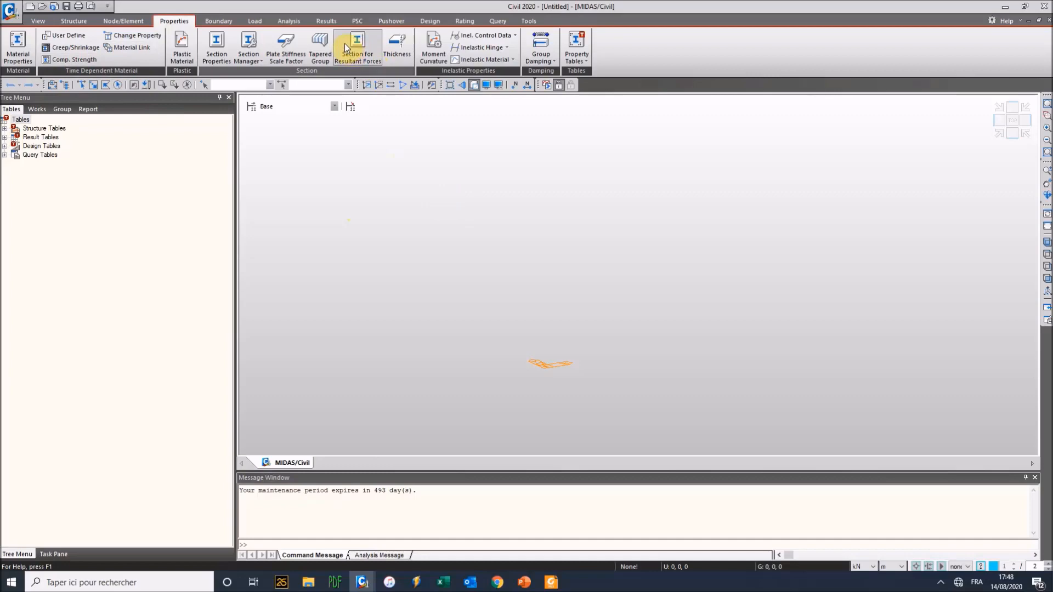
left_click(226, 21)
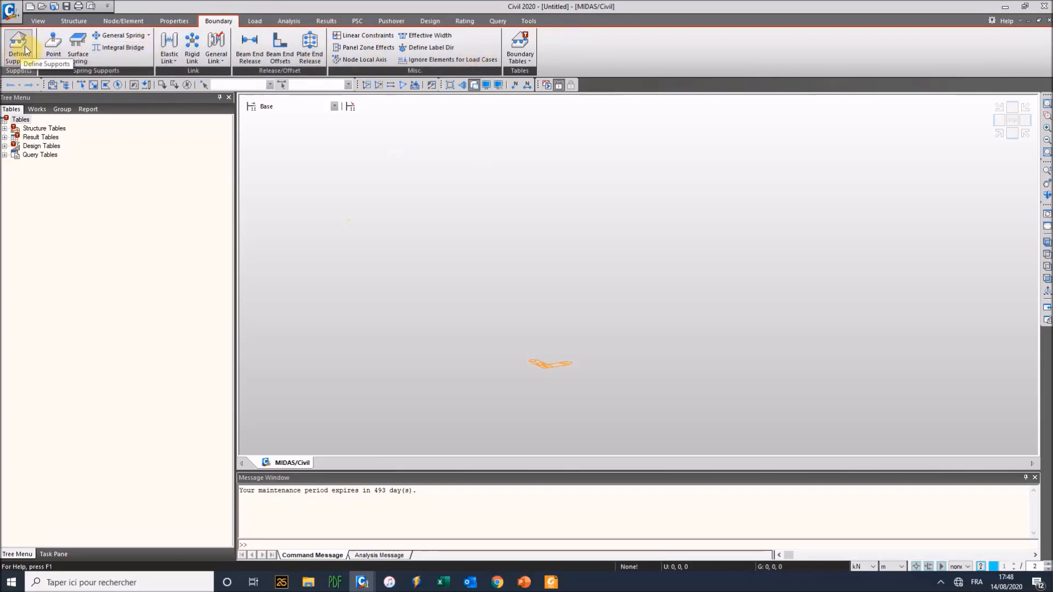
left_click(58, 57)
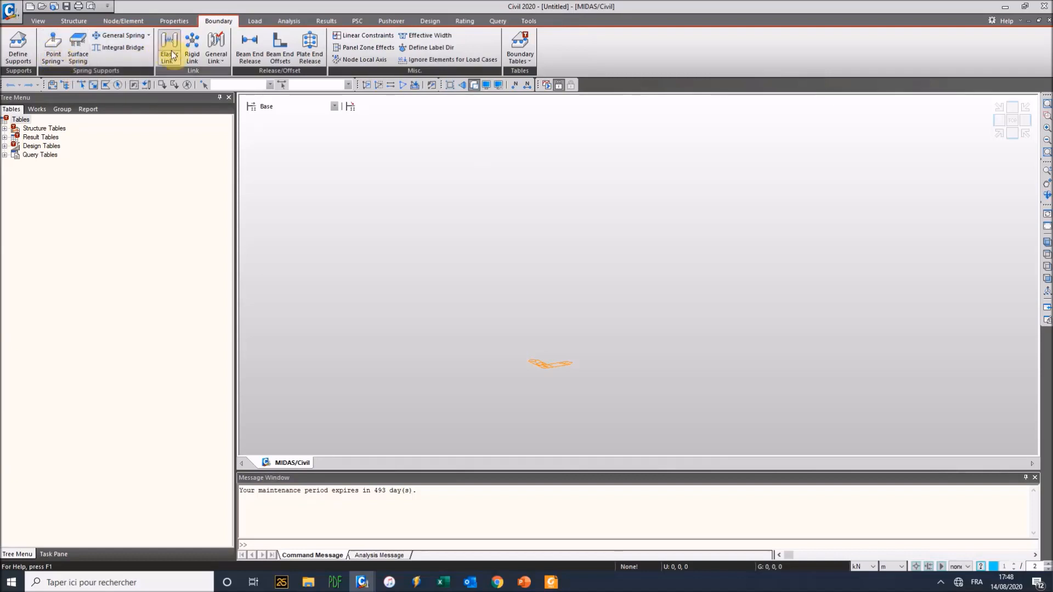
left_click(222, 59)
left_click(221, 59)
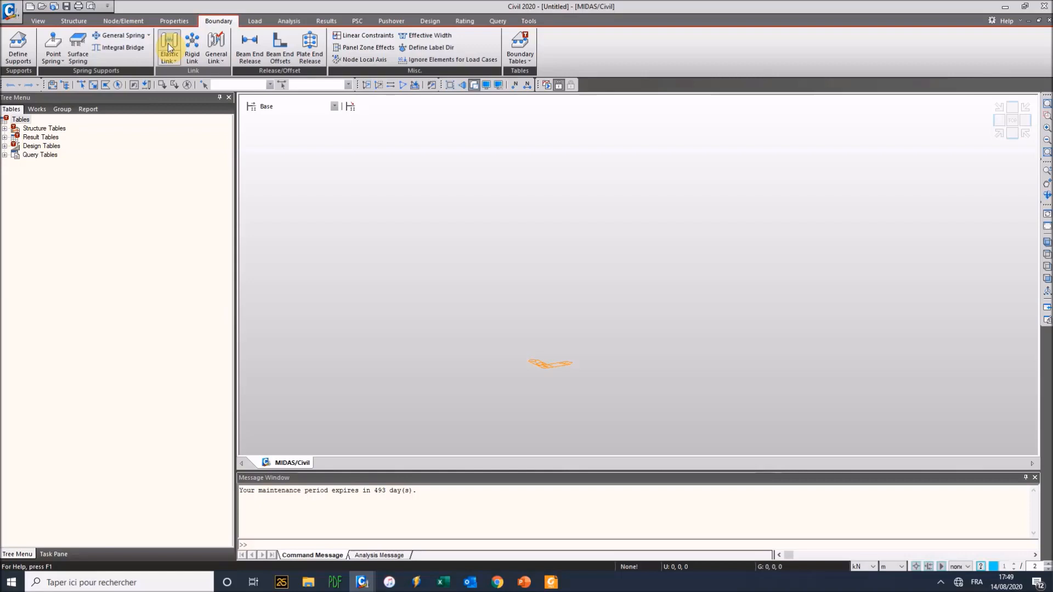
left_click(217, 58)
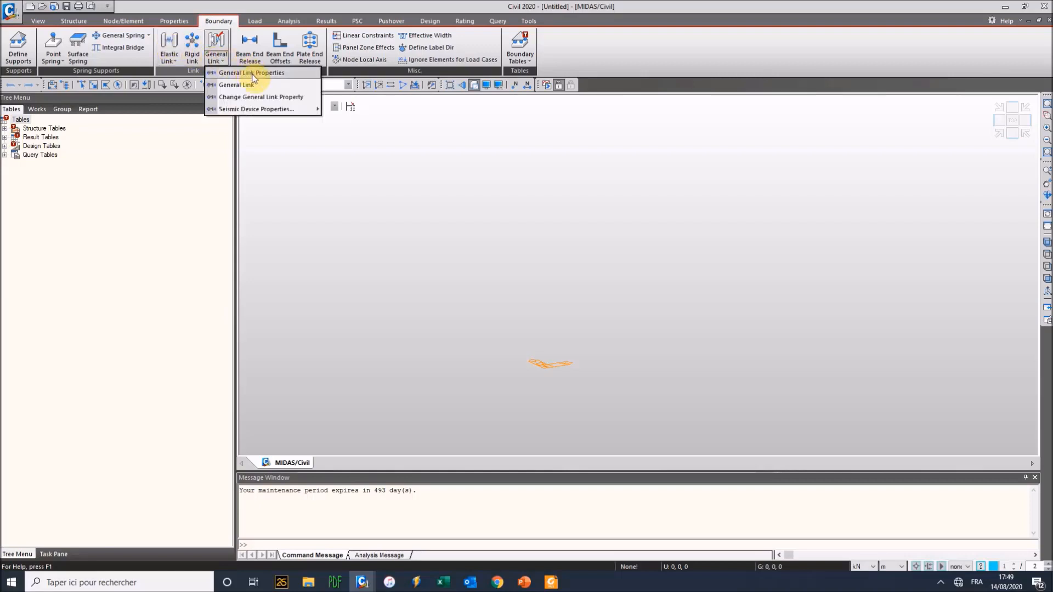
mouse_move(256, 114)
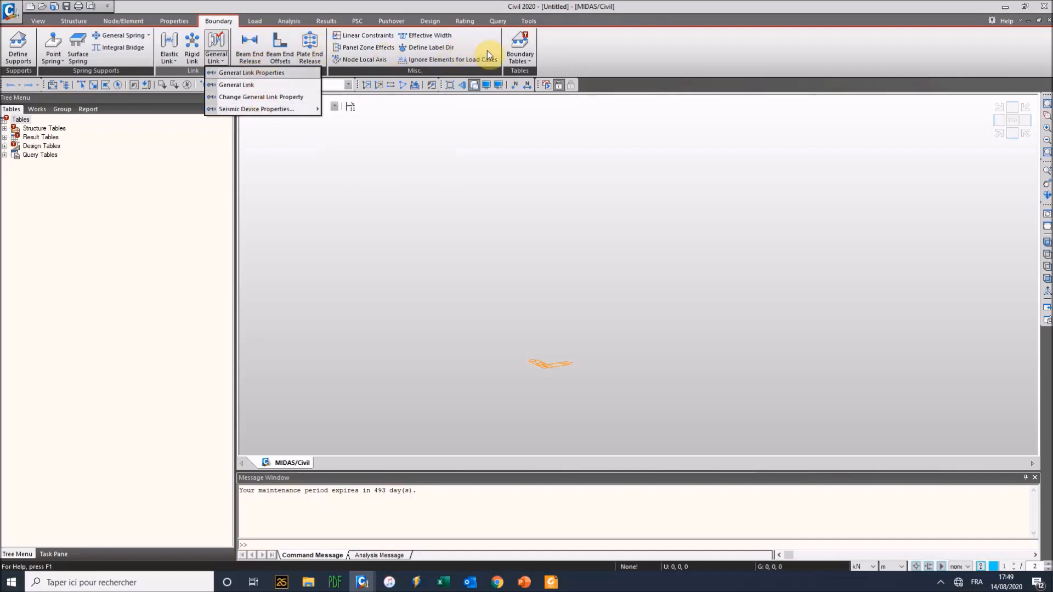
Review the load commands for each load type, from temperature/prestress and moving loads to construction stage, settlement and load tables.
left_click(250, 21)
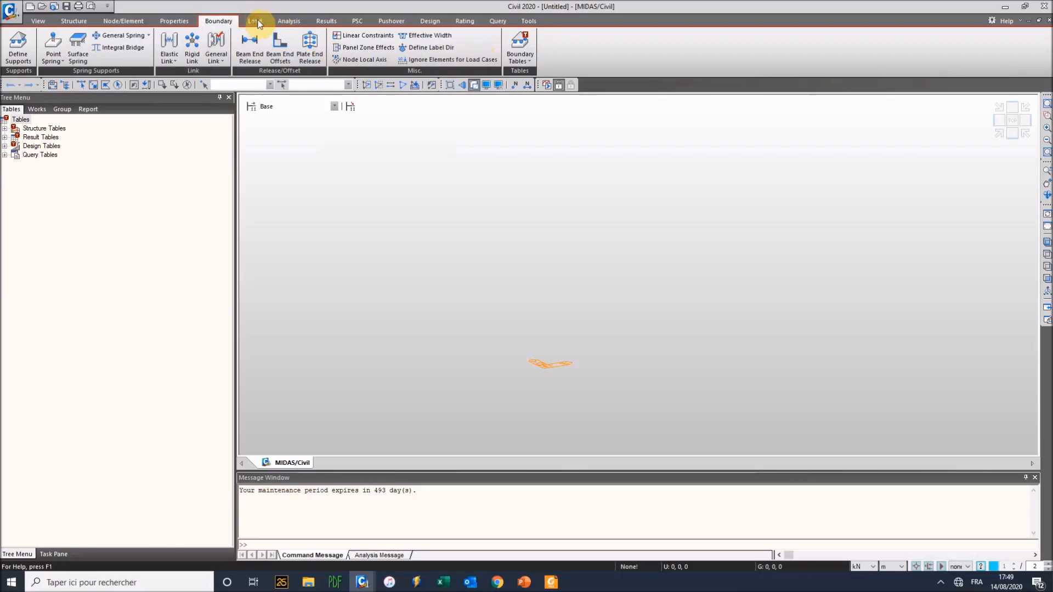
left_click(253, 22)
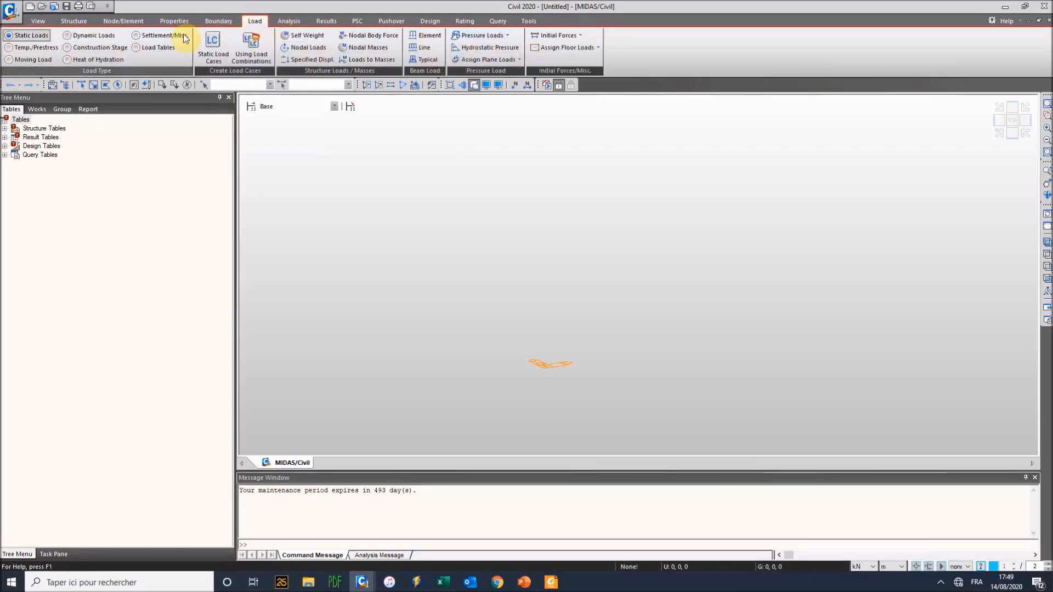
left_click(26, 48)
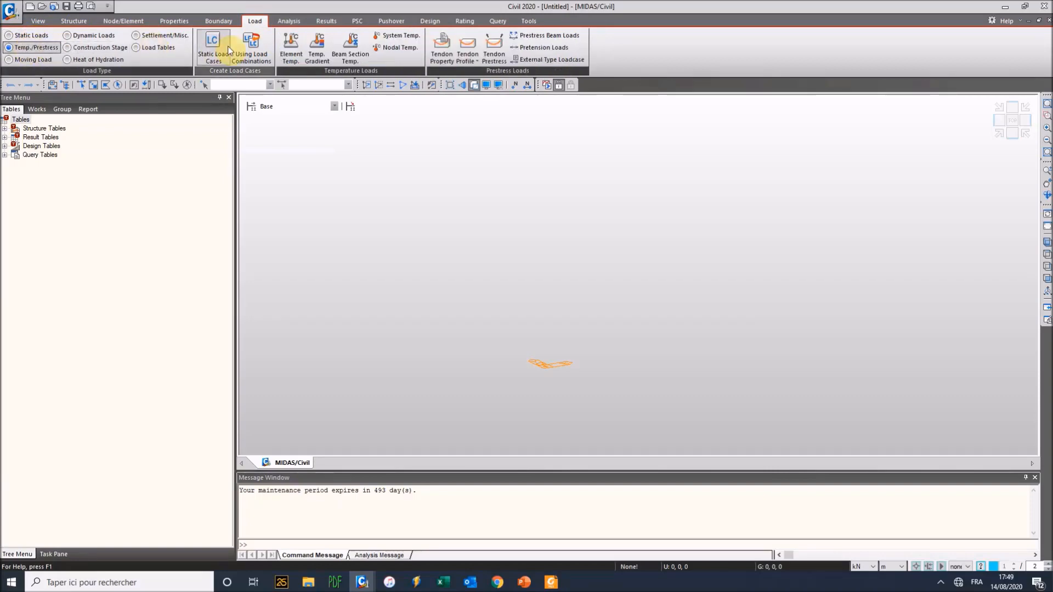
left_click(34, 60)
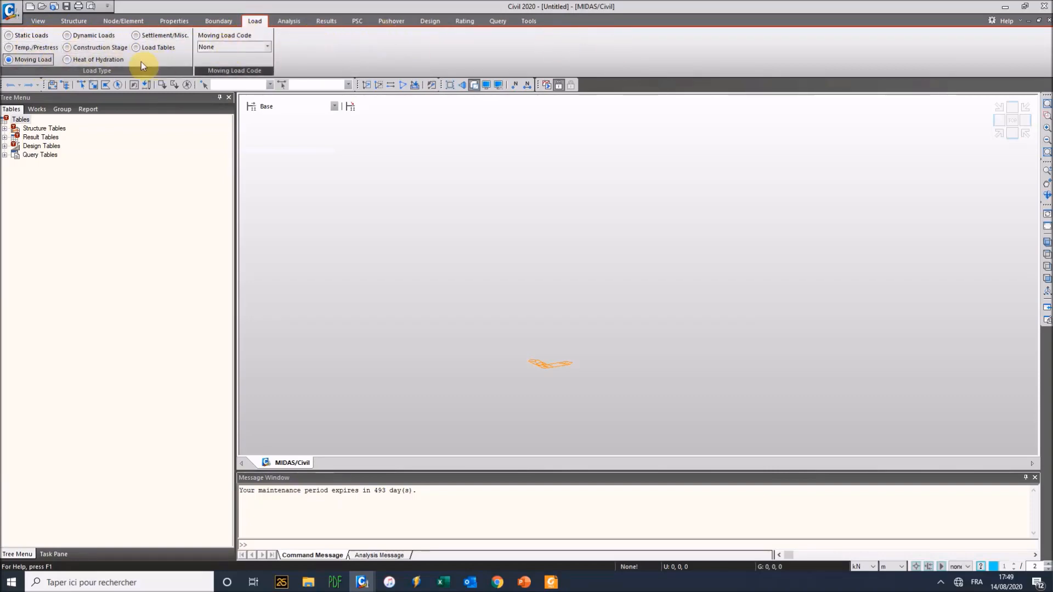
left_click(95, 39)
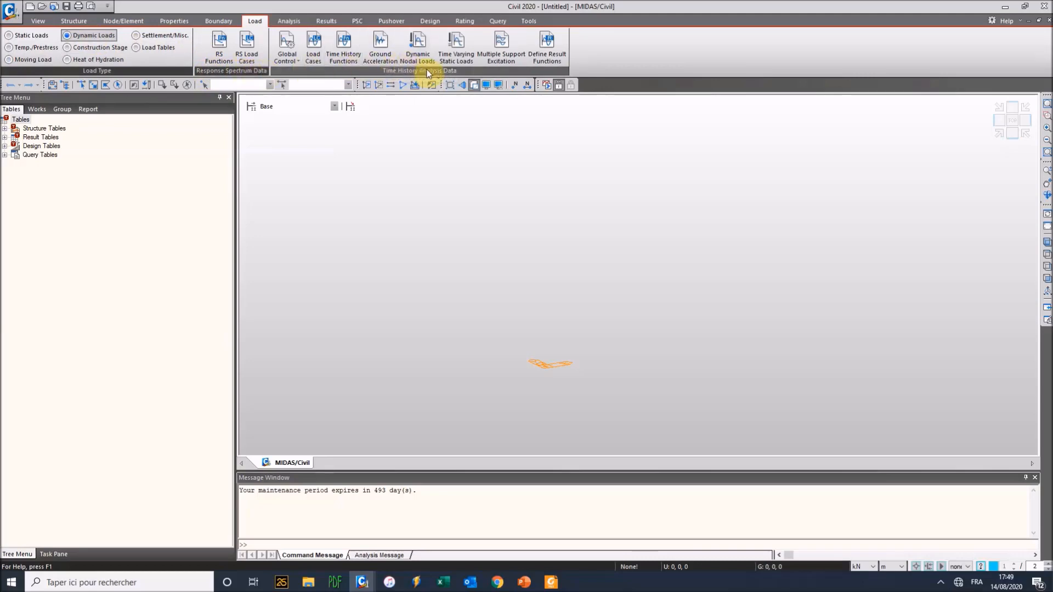
left_click(98, 47)
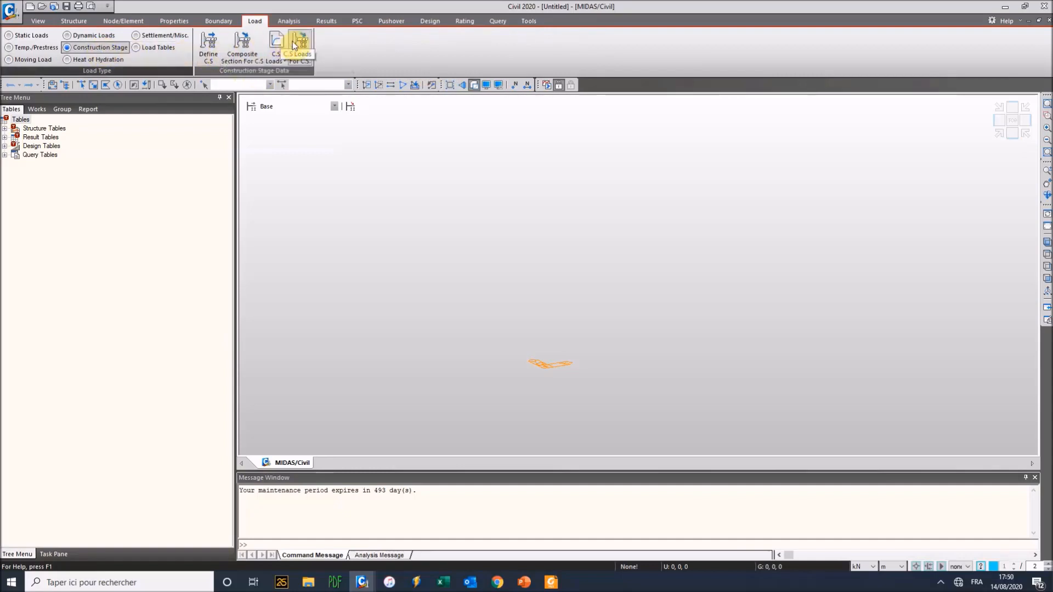
left_click(101, 59)
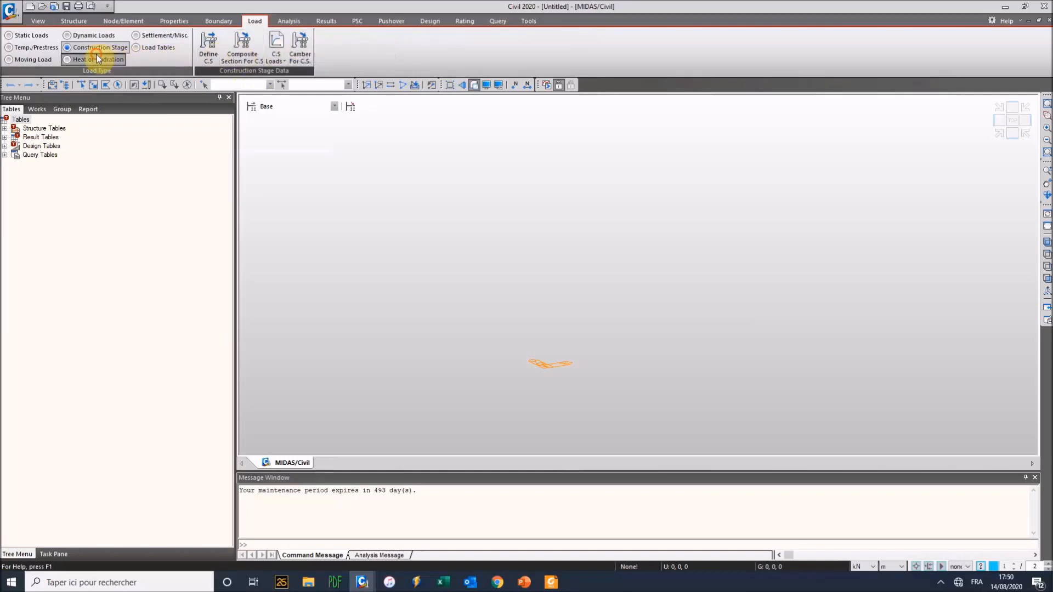
left_click(141, 35)
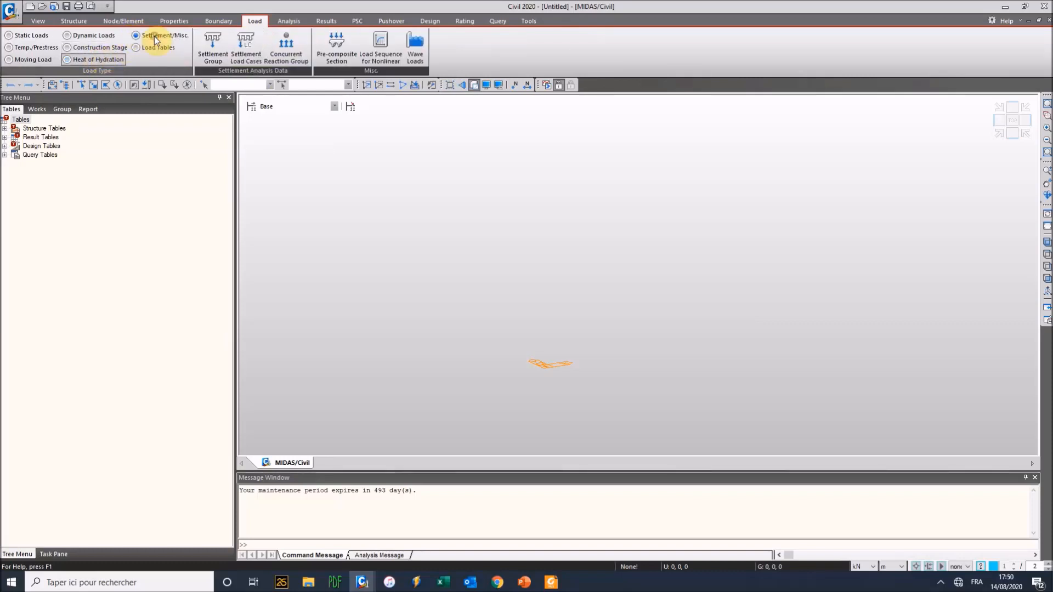
left_click(151, 47)
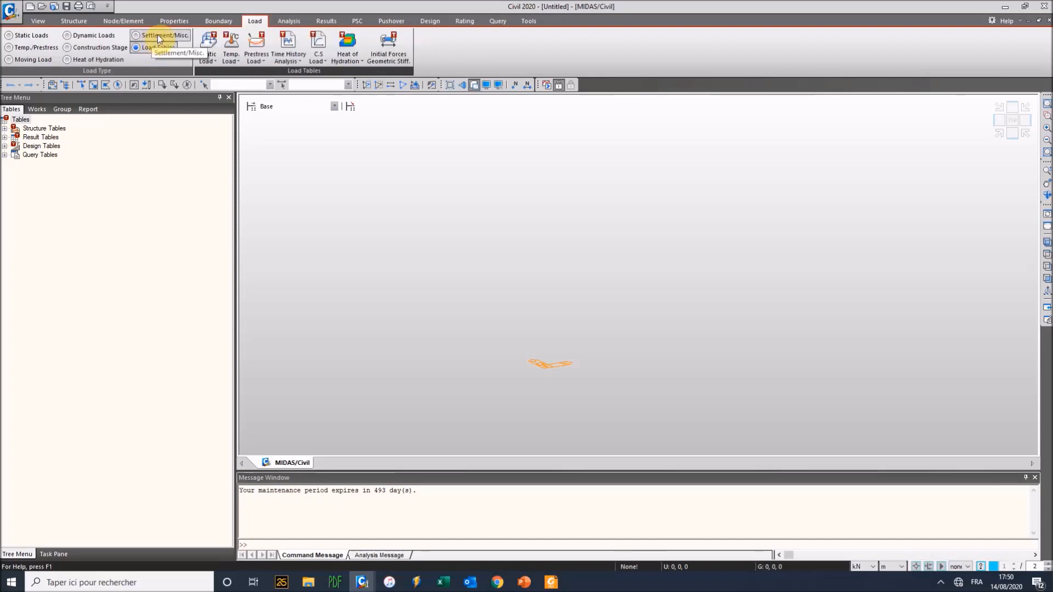
Review the commands available for analysis control, results, pushover, design, model queries and tools.
left_click(288, 21)
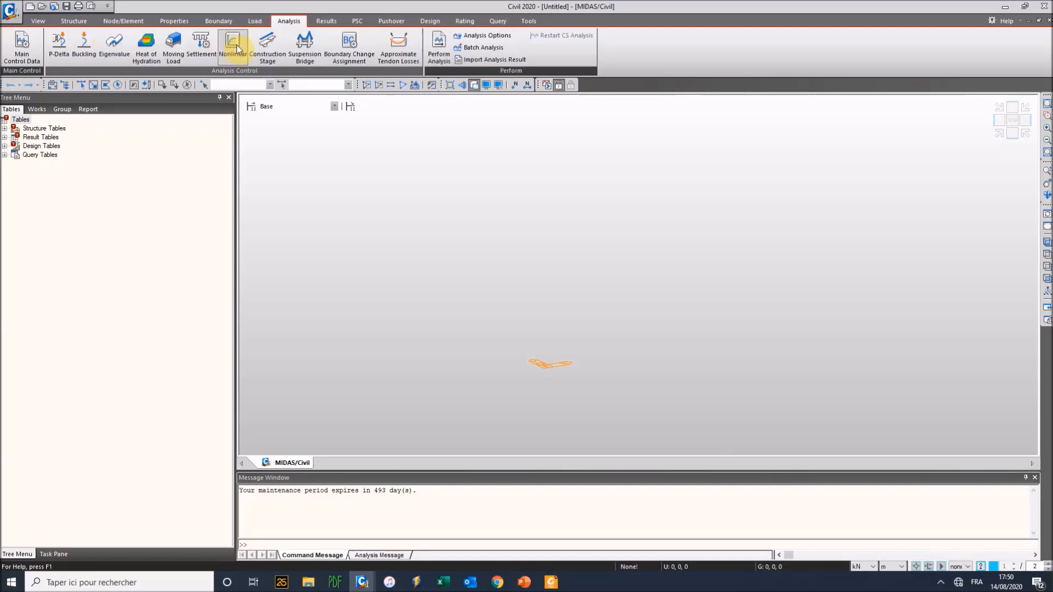
left_click(324, 20)
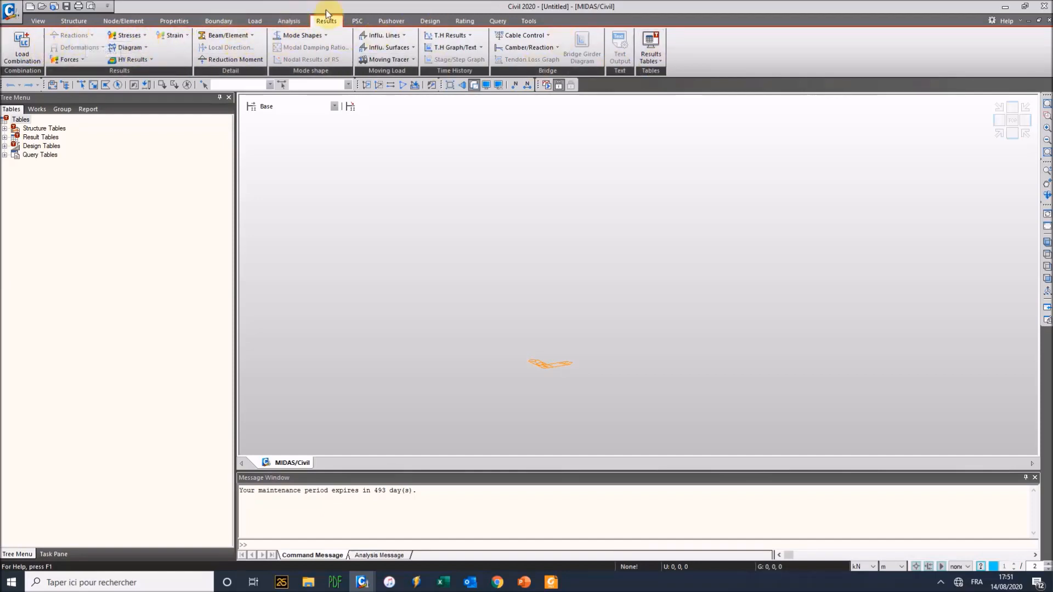
left_click(389, 21)
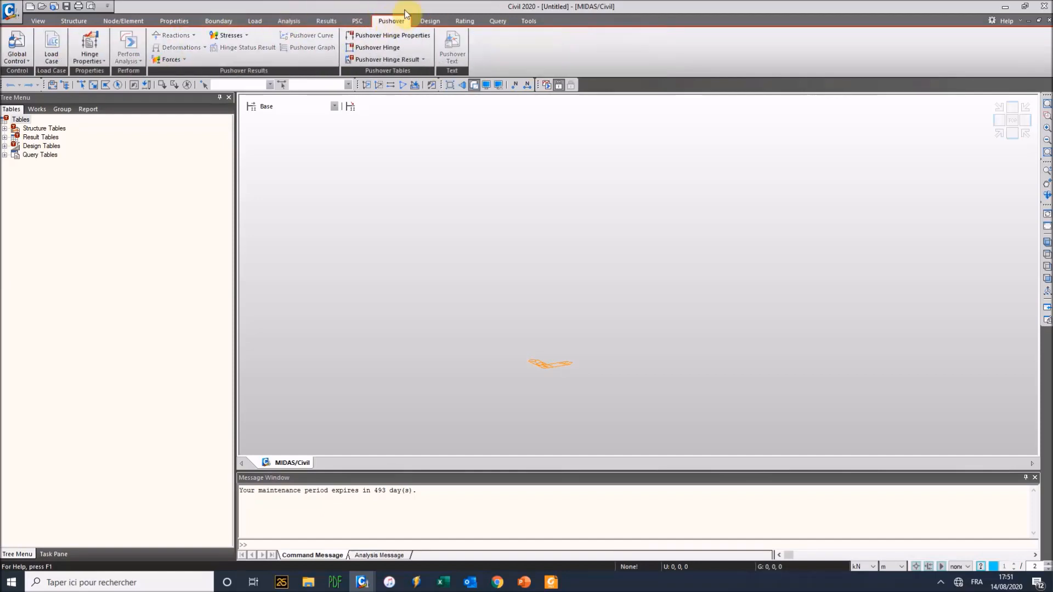
left_click(436, 16)
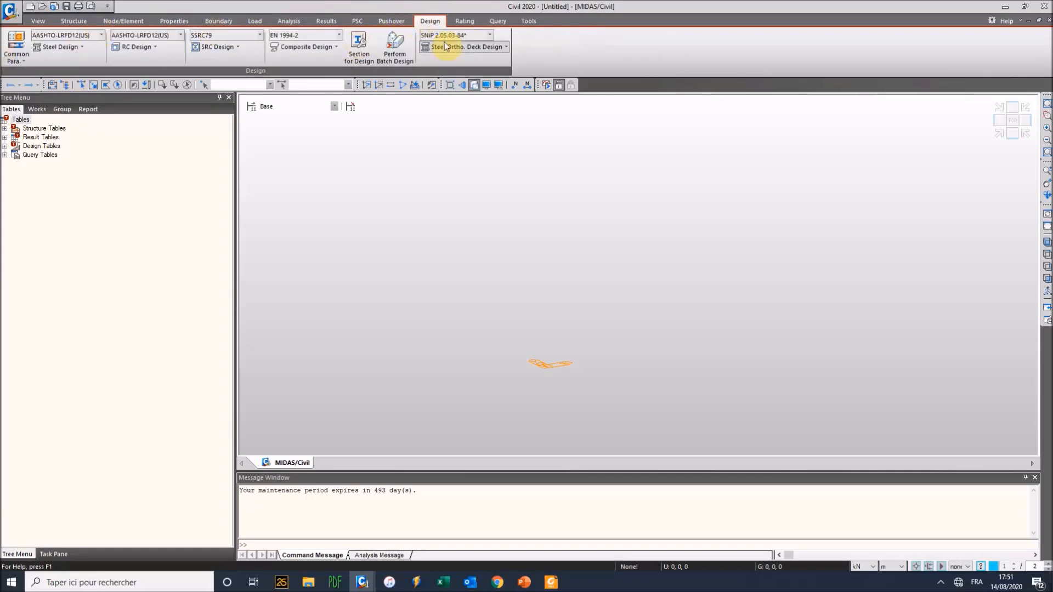
left_click(498, 21)
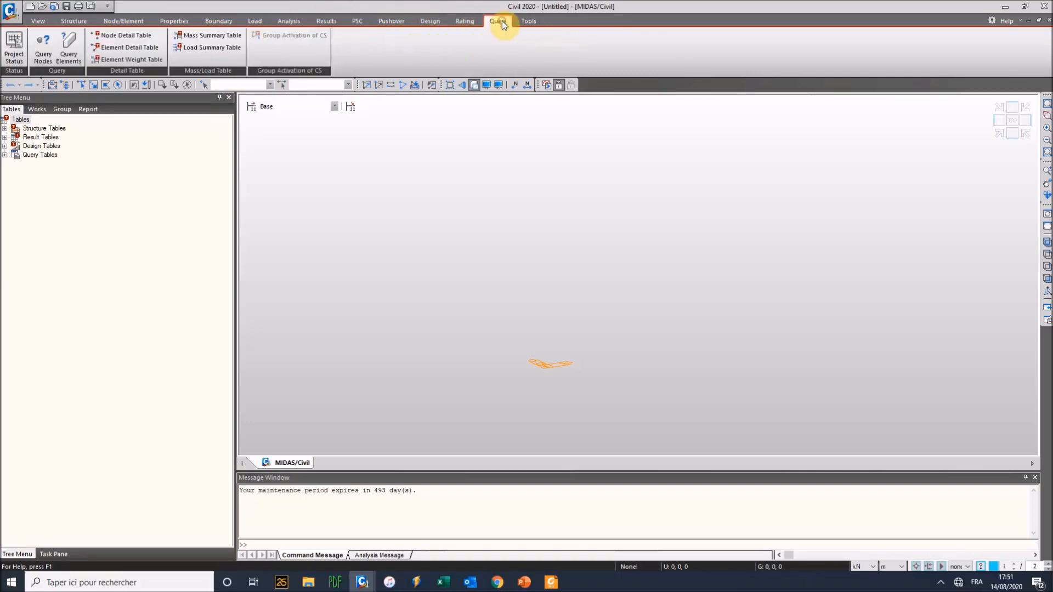
left_click(535, 21)
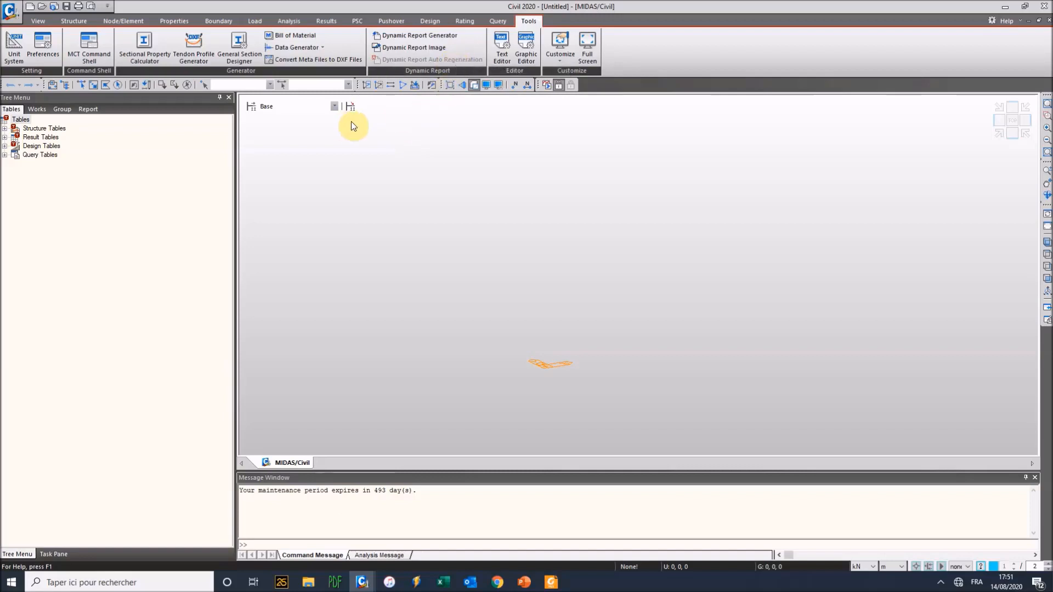
left_click(496, 22)
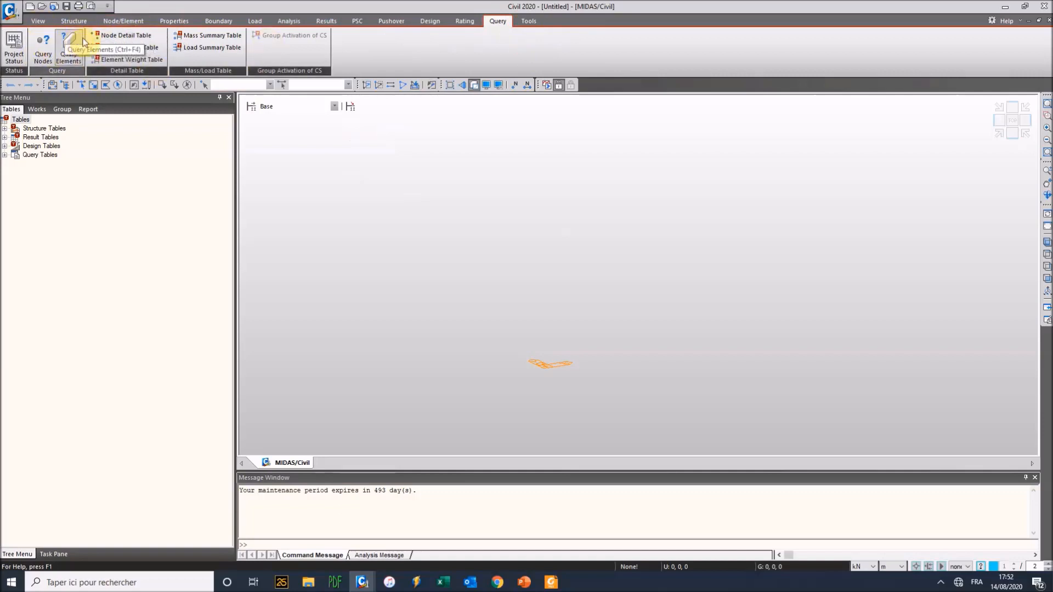
Examine the Suspension Bridge Wizard's geometry, material and deck inputs, and close it without generating a model.
left_click(75, 21)
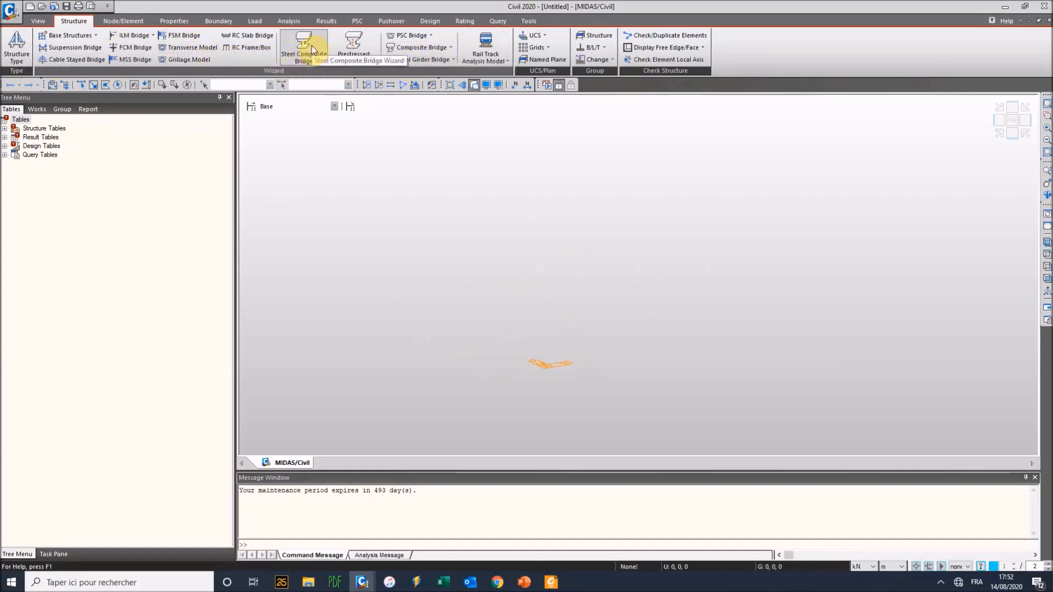
left_click(72, 48)
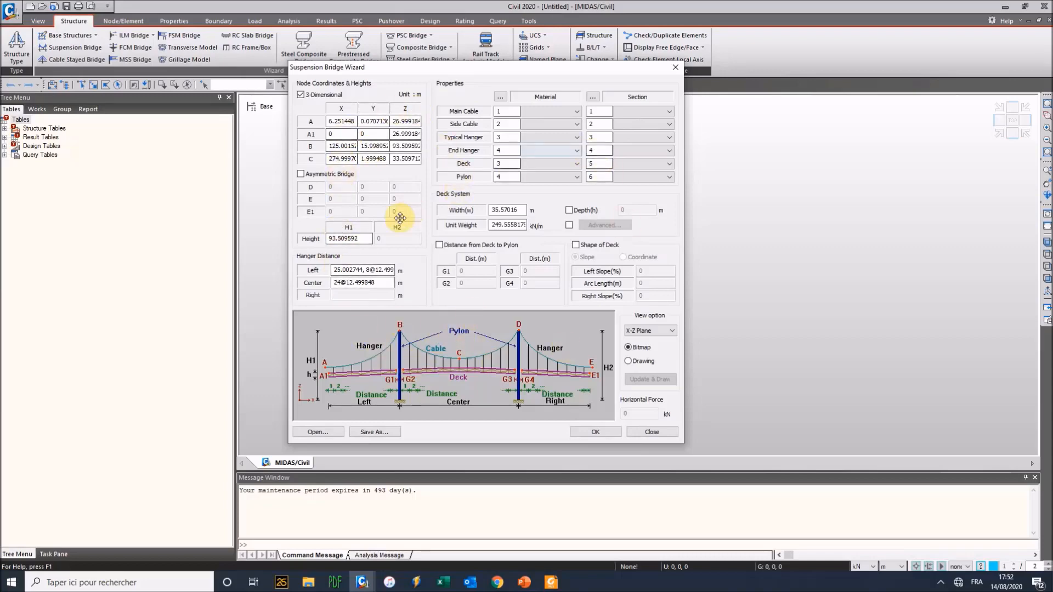
left_click(576, 126)
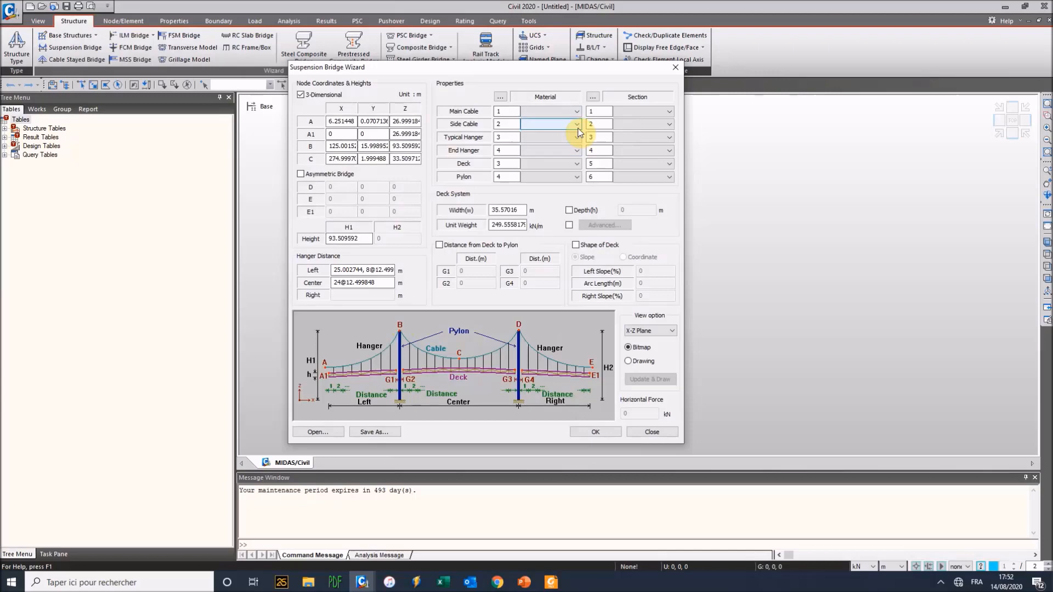
left_click(675, 67)
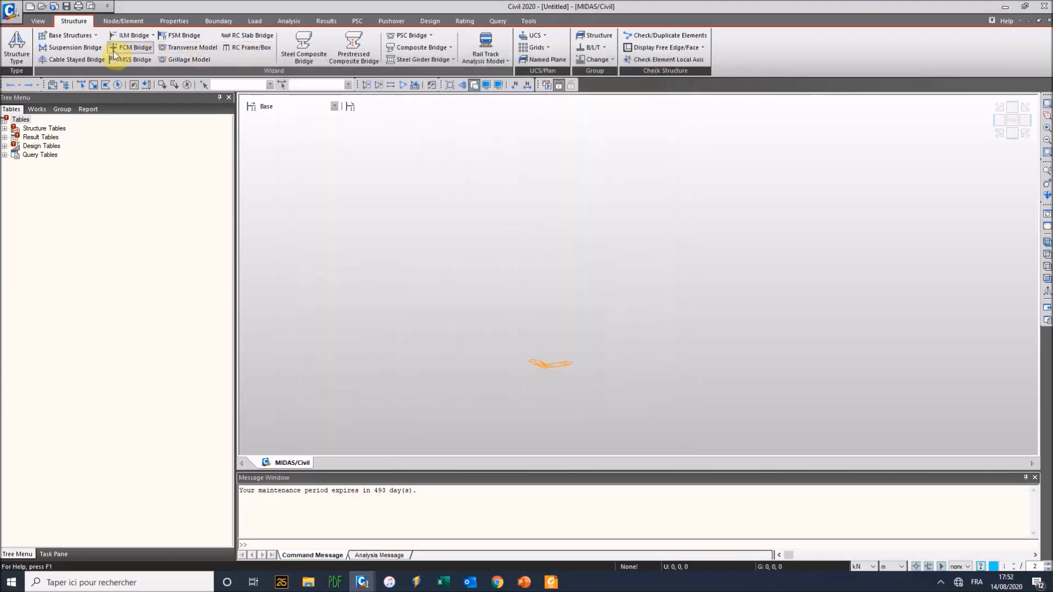
Examine the Cable Stayed Bridge Wizard's coordinates, cable distances and tower inputs, and close it without generating a model.
left_click(75, 57)
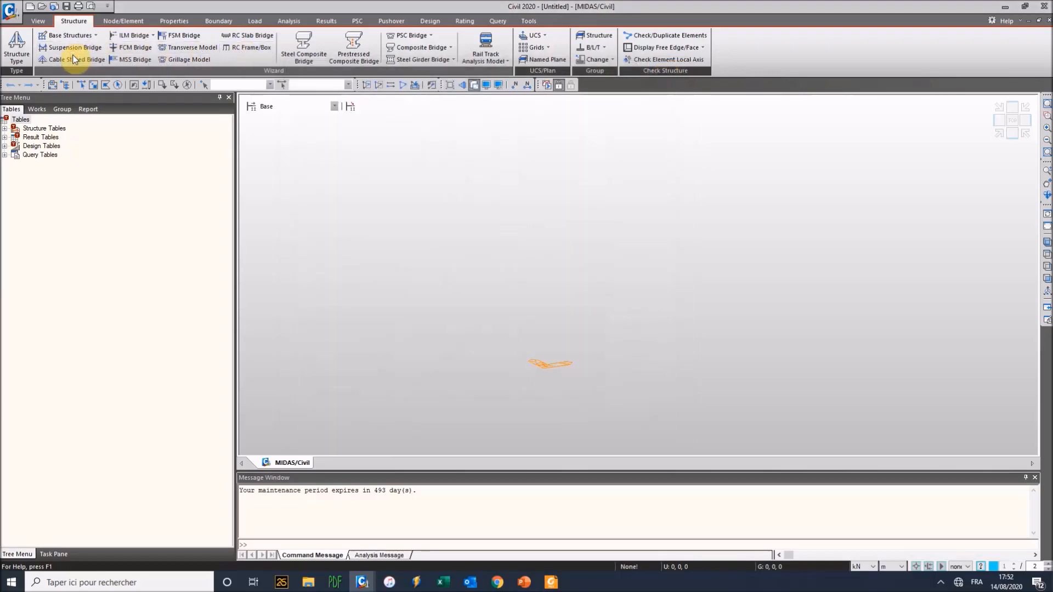
left_click_drag(237, 33, 515, 77)
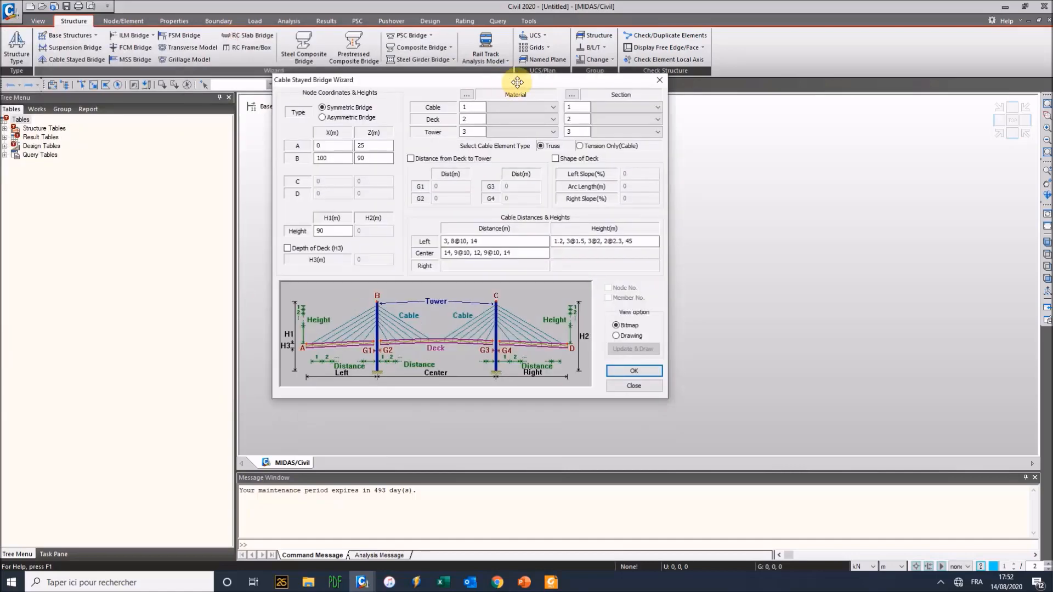
left_click(660, 81)
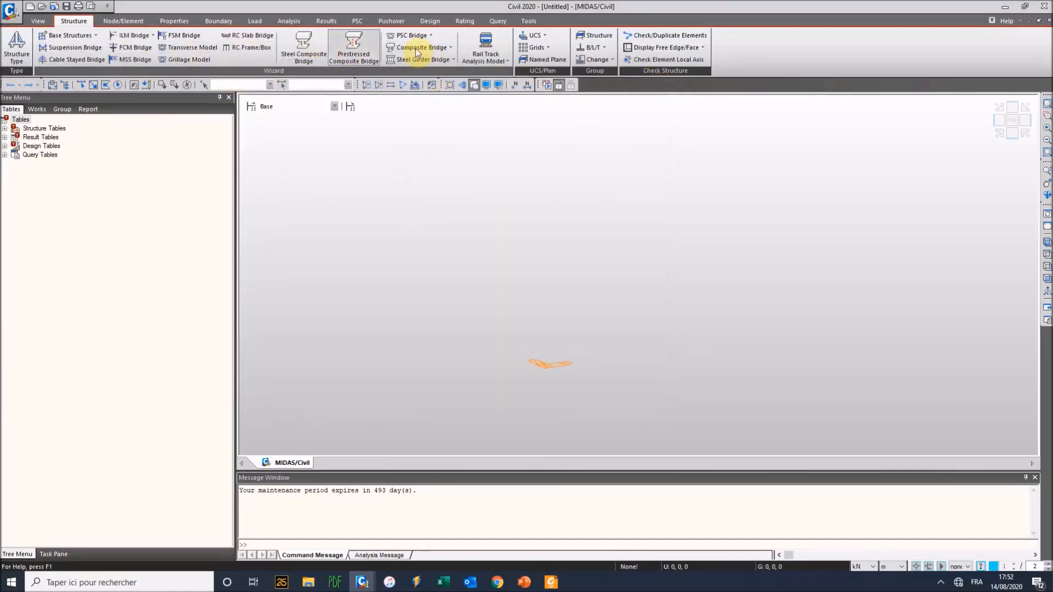
Open the nodes table and enter node 1 at X 0, Y -2 and Z 0 m.
left_click(126, 22)
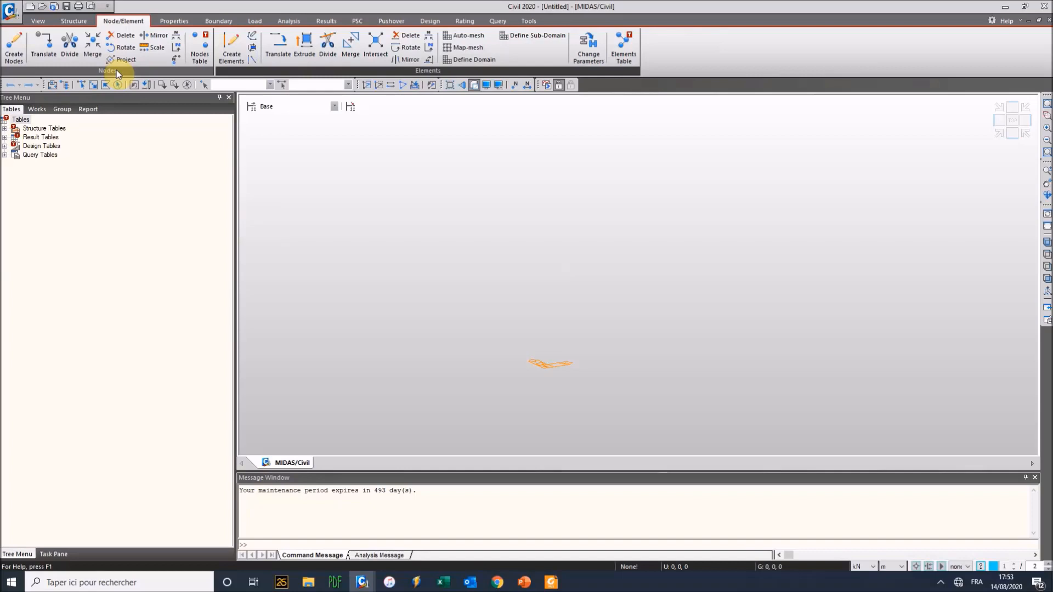
left_click(204, 49)
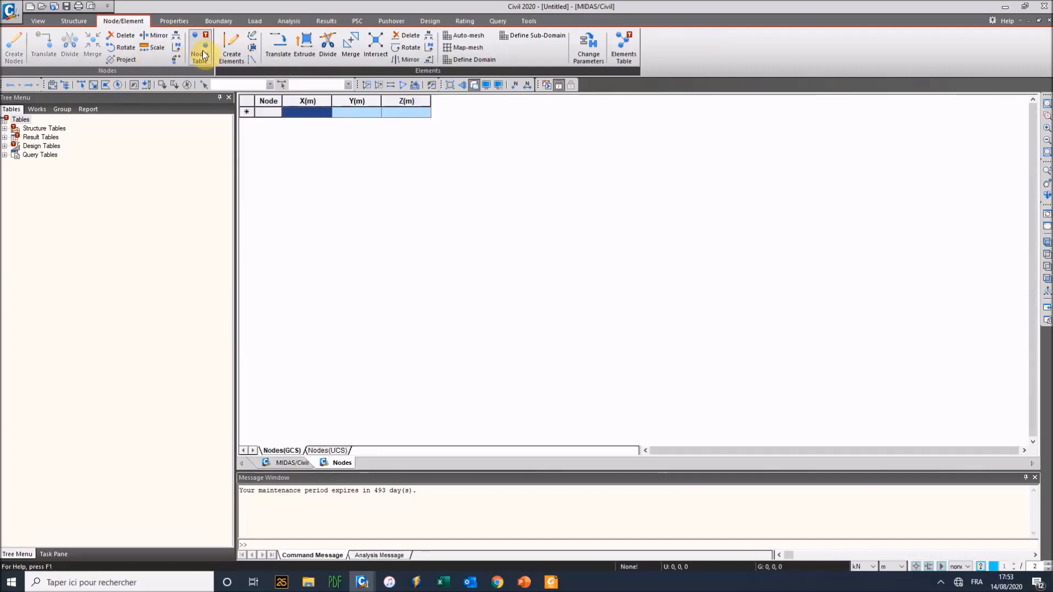
left_click(318, 118)
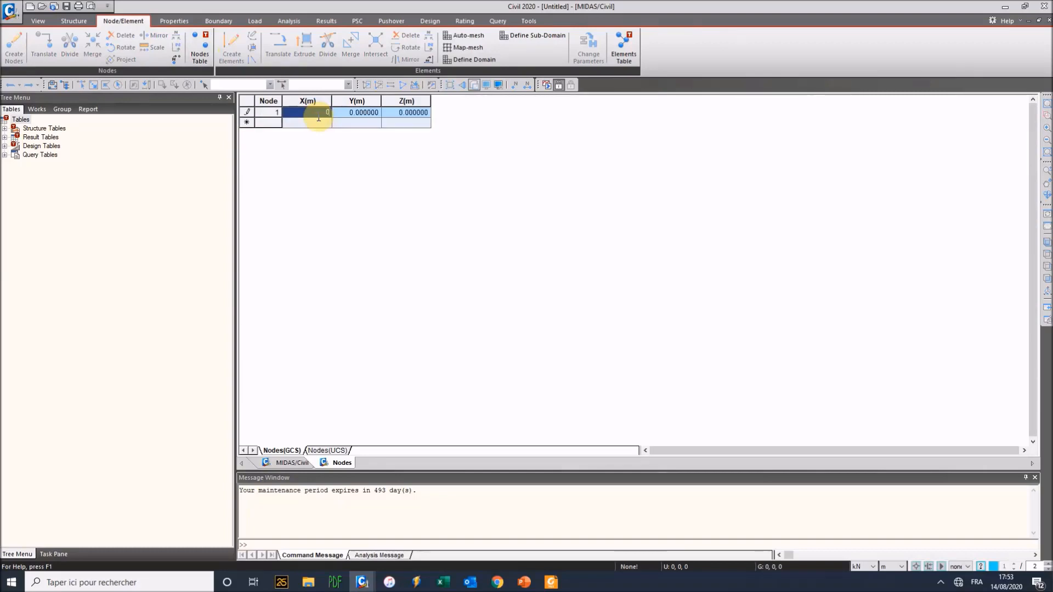
left_click(362, 113)
type("0.0")
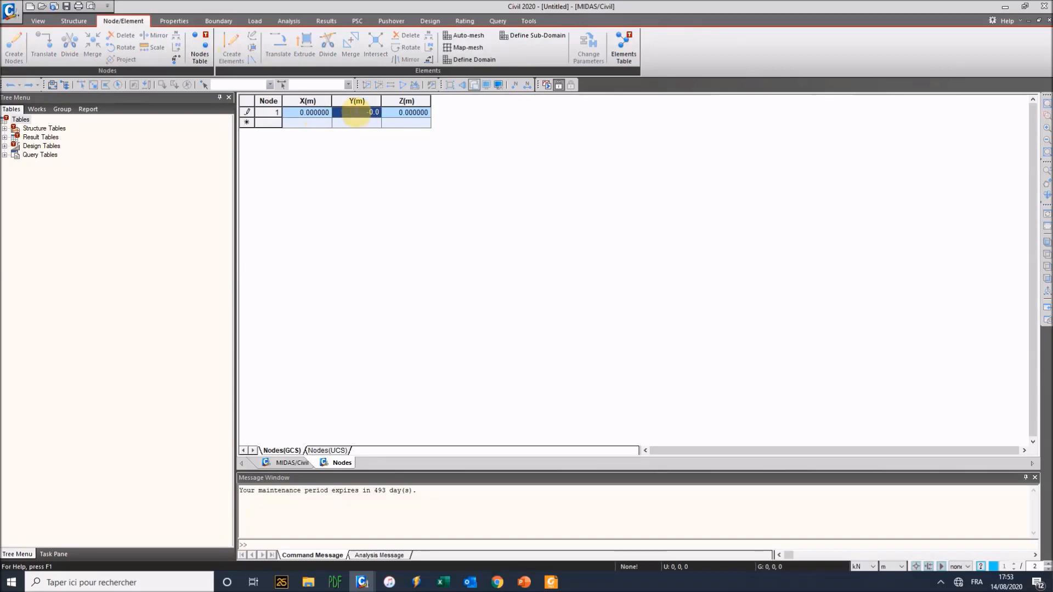
type("2")
key("Delete")
Enter node 2 at X 0, Y 2 and Z 0 m, and close the nodes table.
left_click(316, 119)
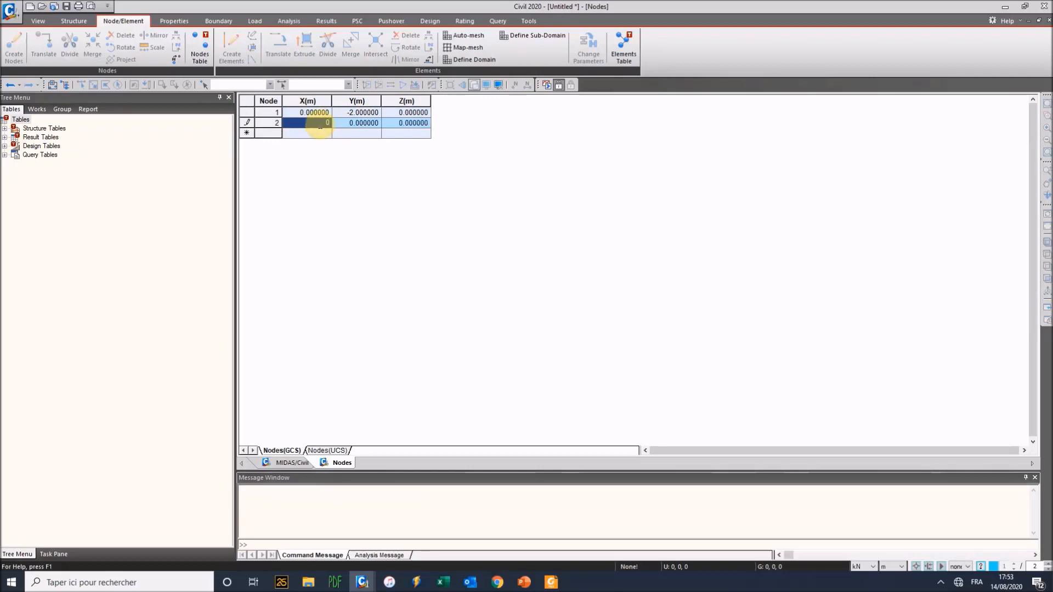
left_click(354, 122)
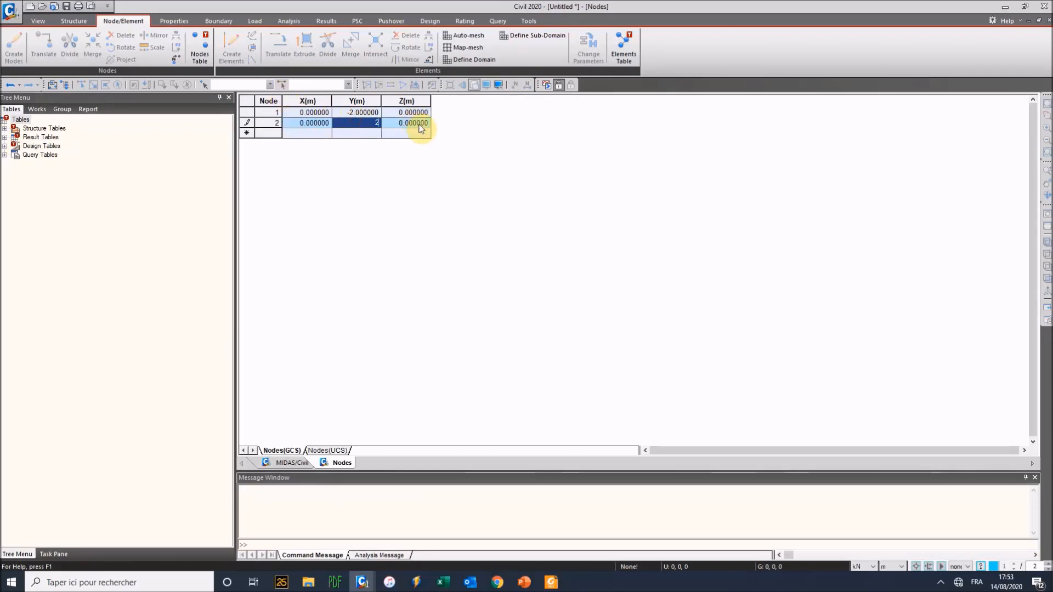
key("Return")
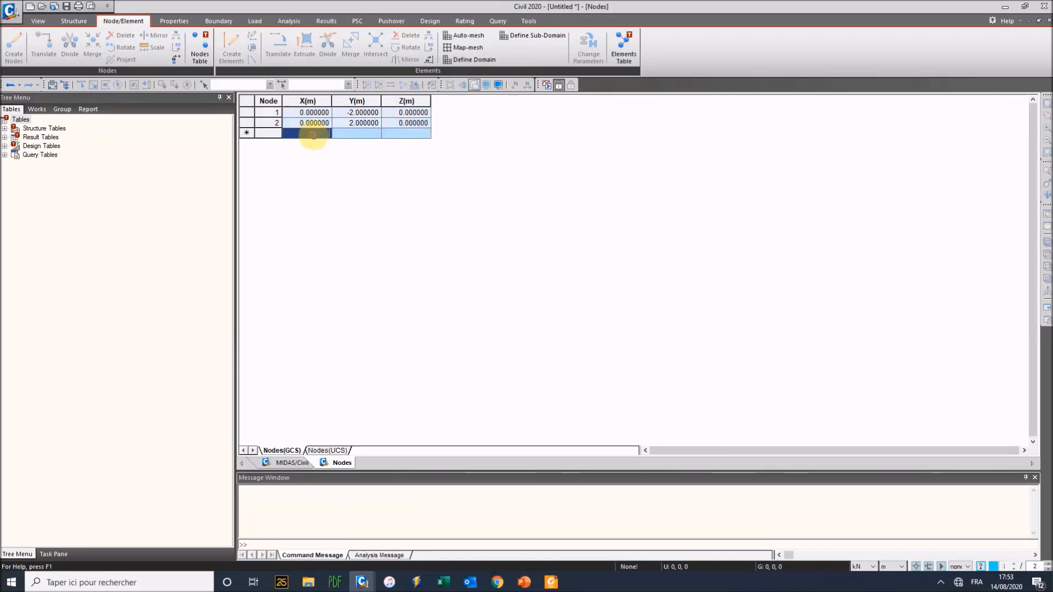
left_click(1048, 20)
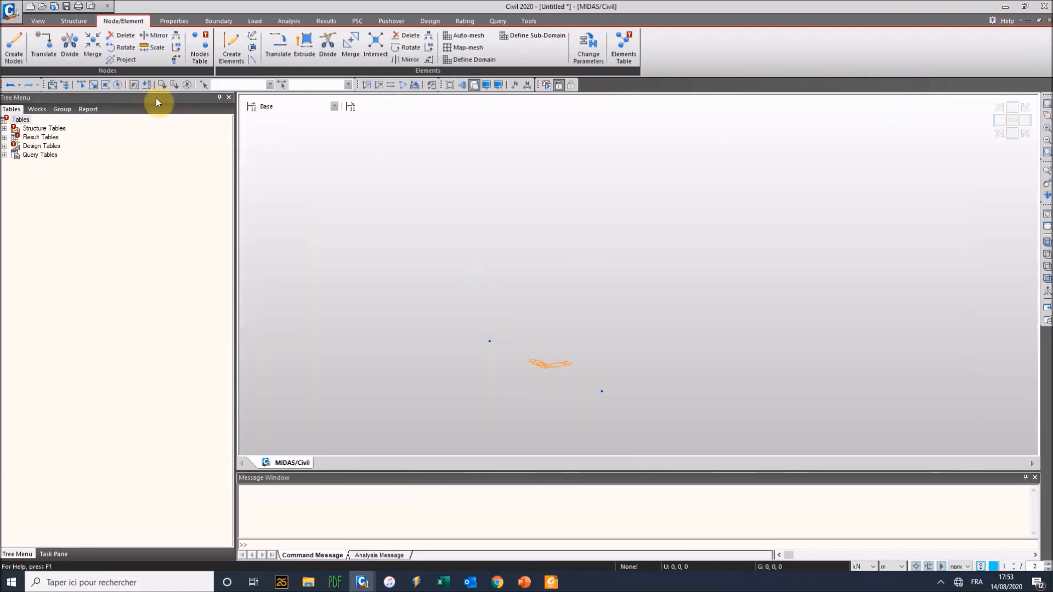
Select both nodes and copy them once at an equal distance of 20, 0, 0 m.
left_click(86, 85)
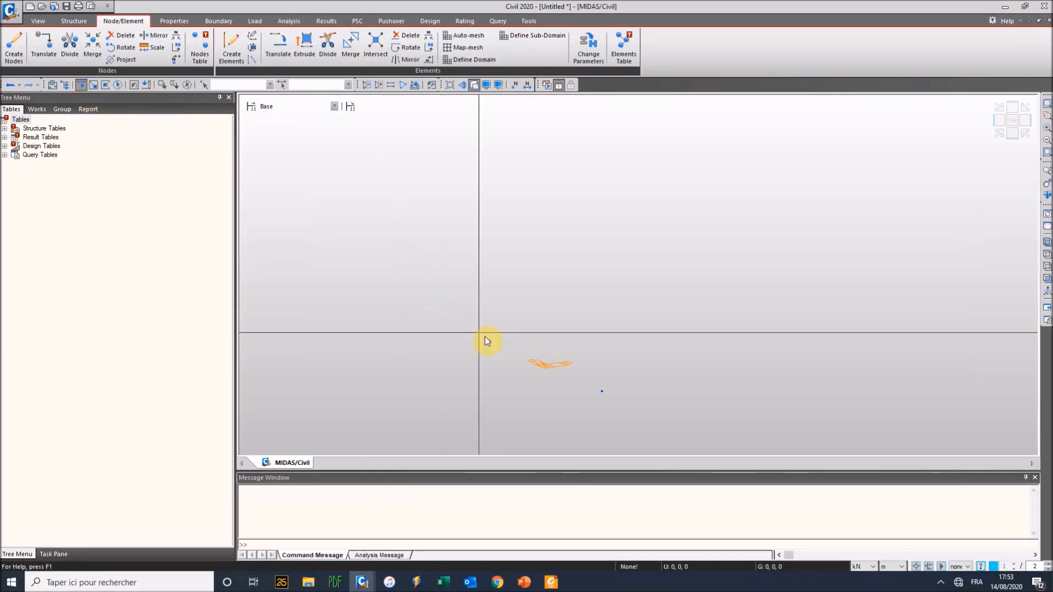
left_click(489, 341)
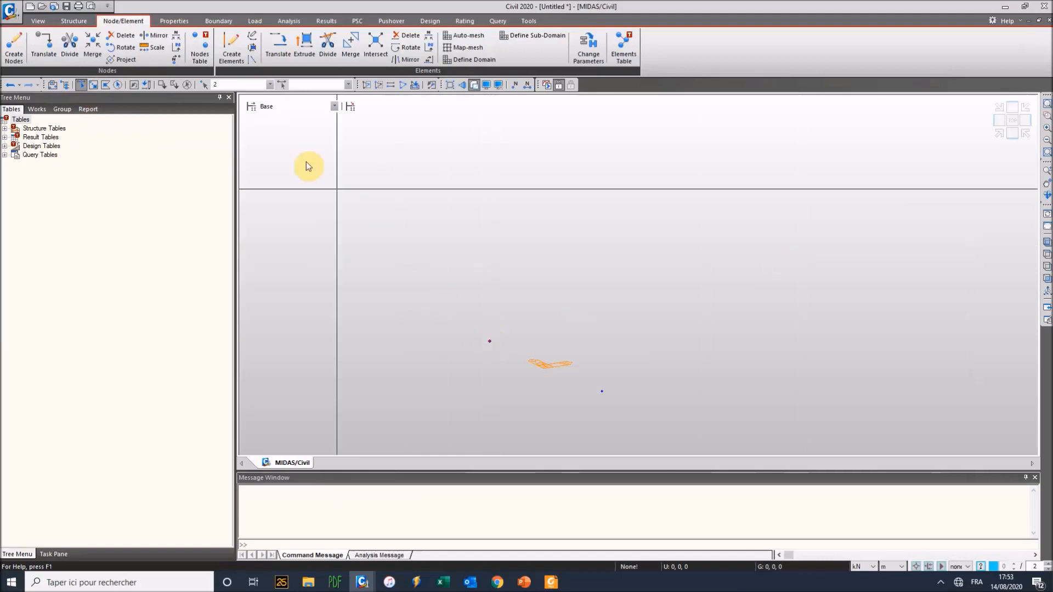
left_click(93, 85)
left_click_drag(383, 305, 682, 437)
left_click_drag(449, 292, 650, 427)
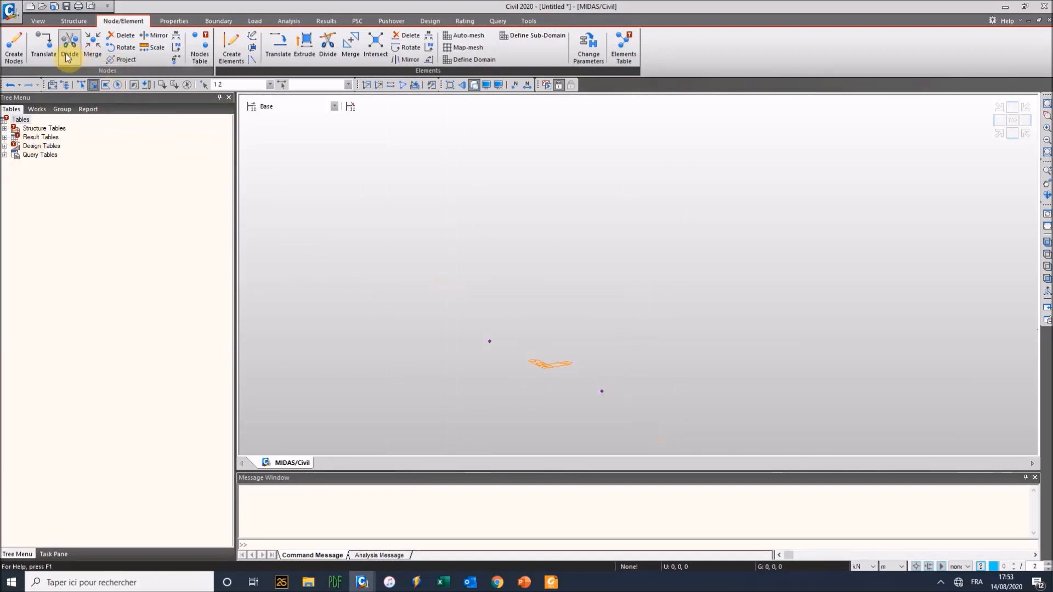
left_click(44, 49)
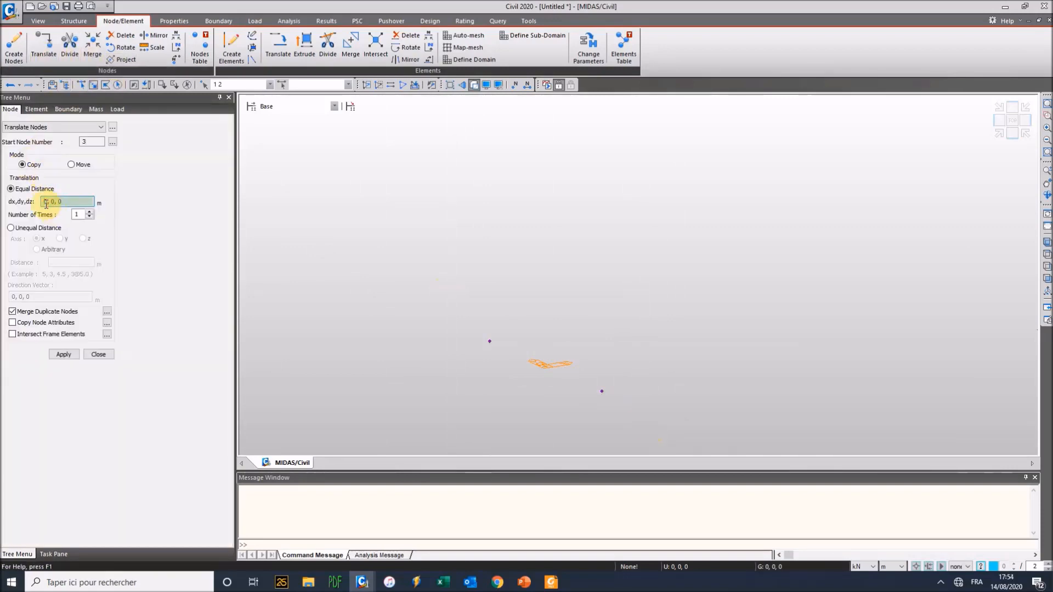
left_click(70, 353)
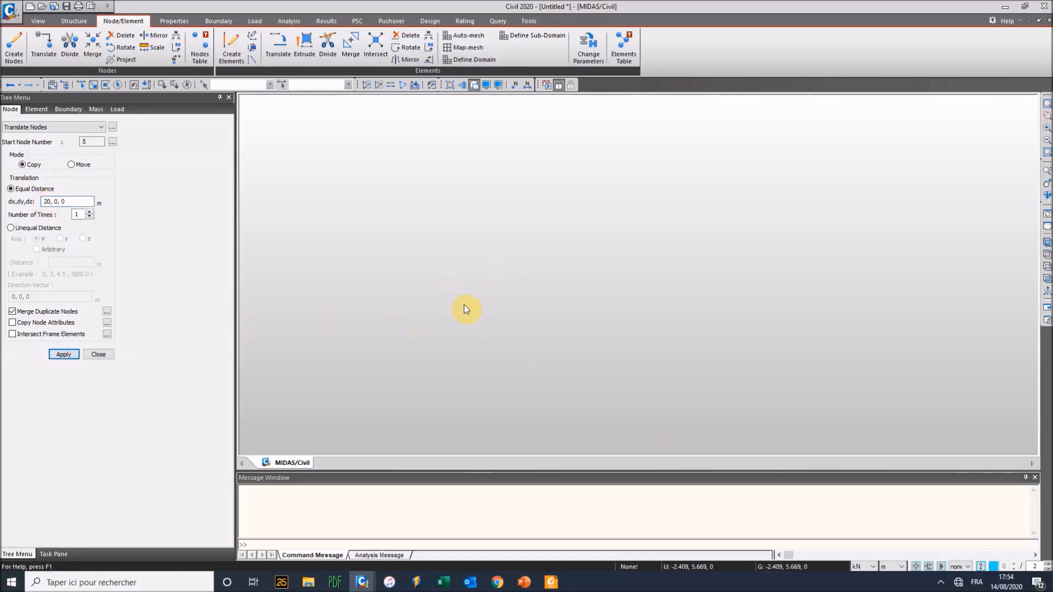
Add a steel material of grade S355 from the EN05(S) standard.
left_click(186, 21)
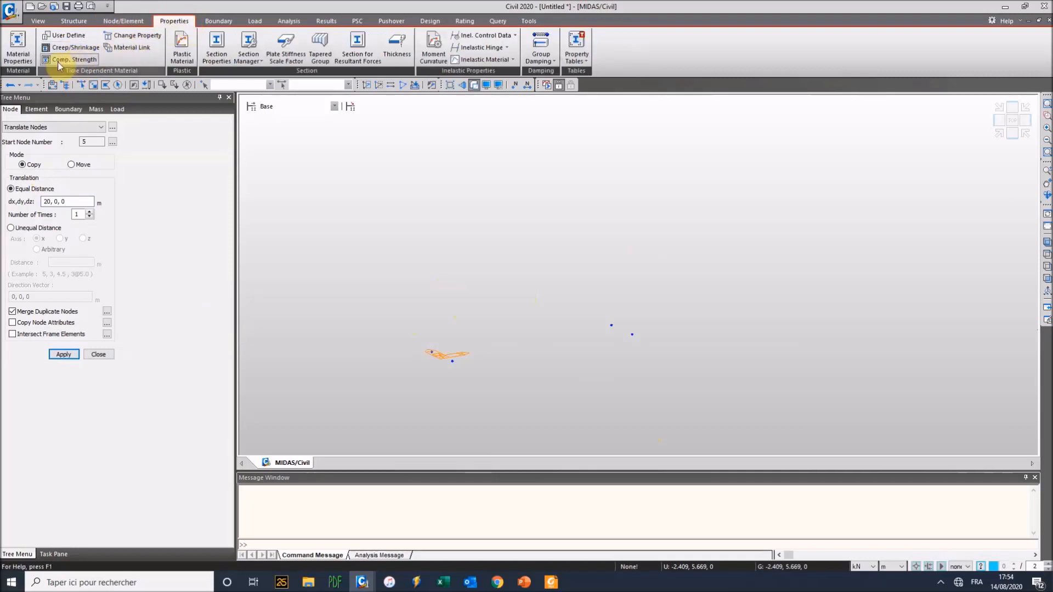
left_click(18, 47)
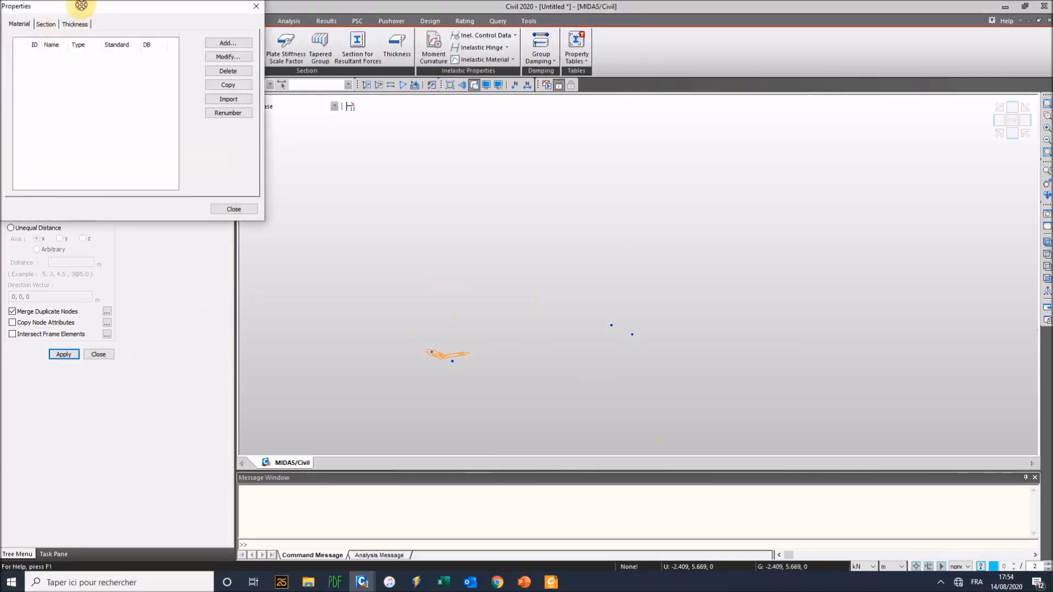
left_click_drag(82, 6, 337, 53)
left_click(476, 90)
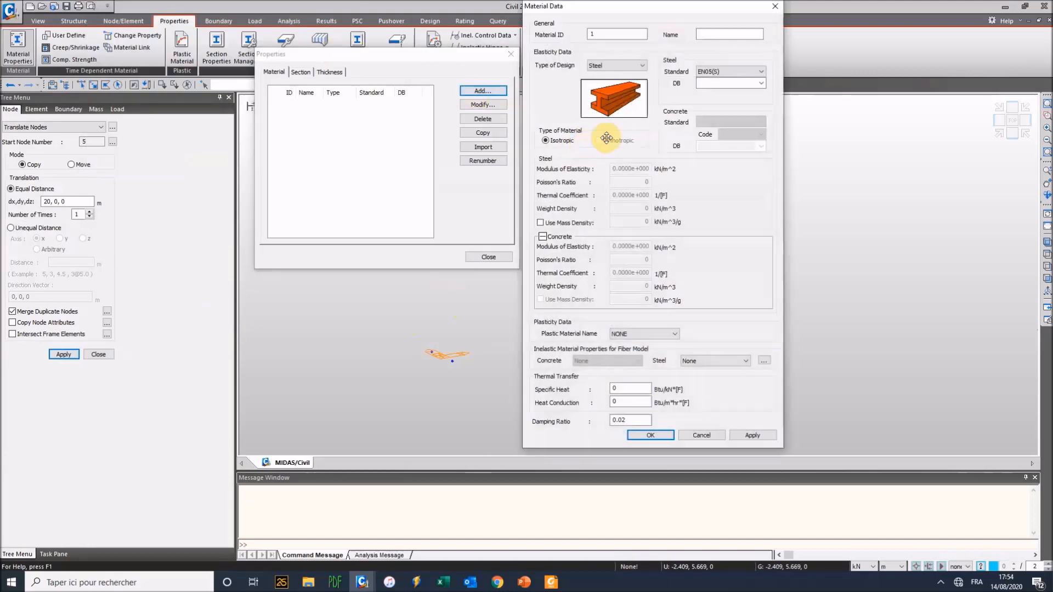
left_click(726, 81)
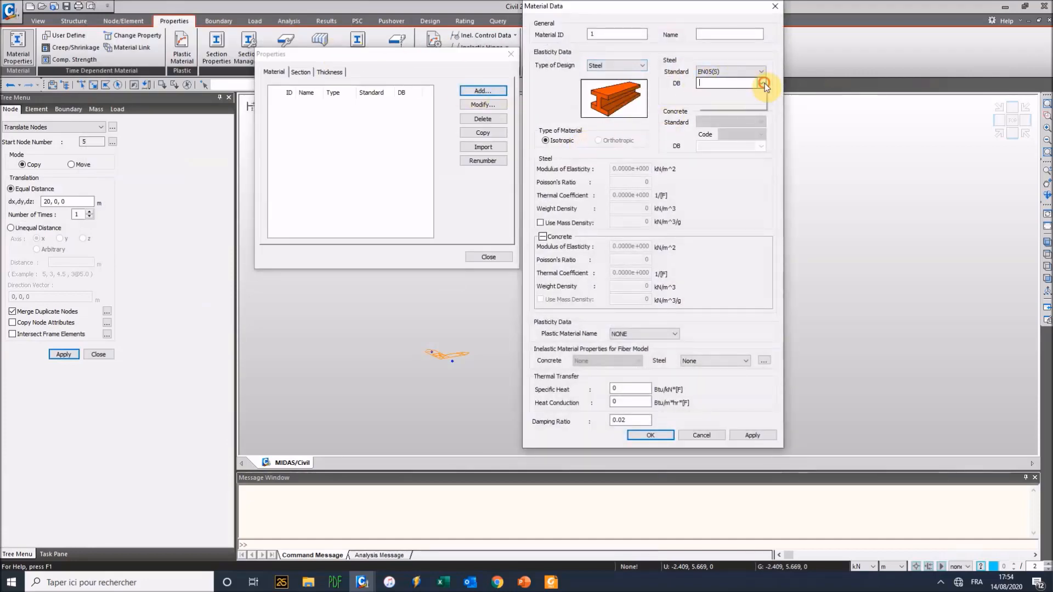
left_click(729, 106)
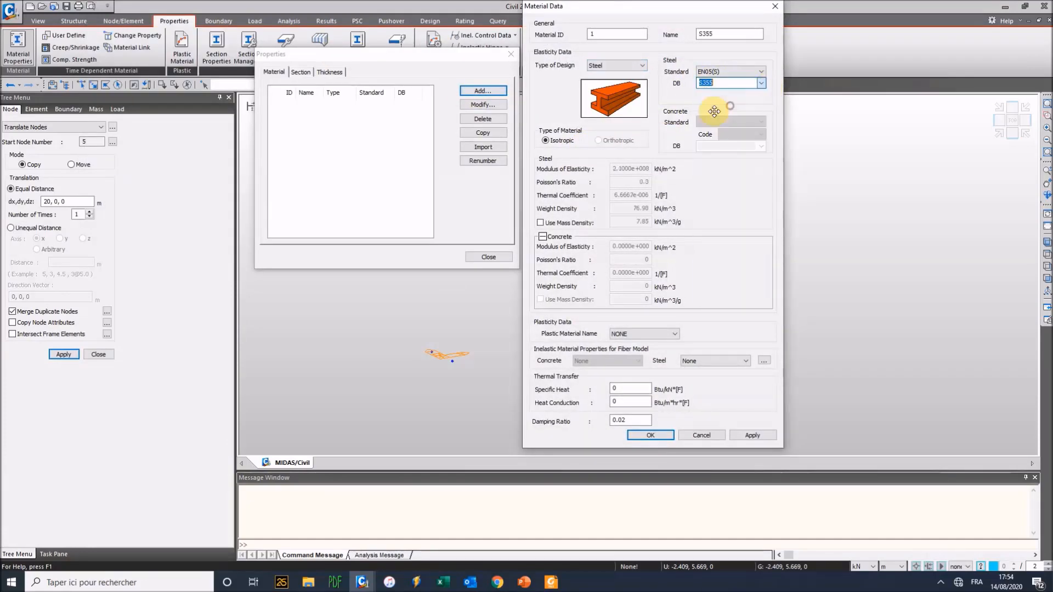
left_click(649, 435)
Start a new section and examine the Value shapes, including General Section, and the SRC and Combined section options.
left_click(302, 72)
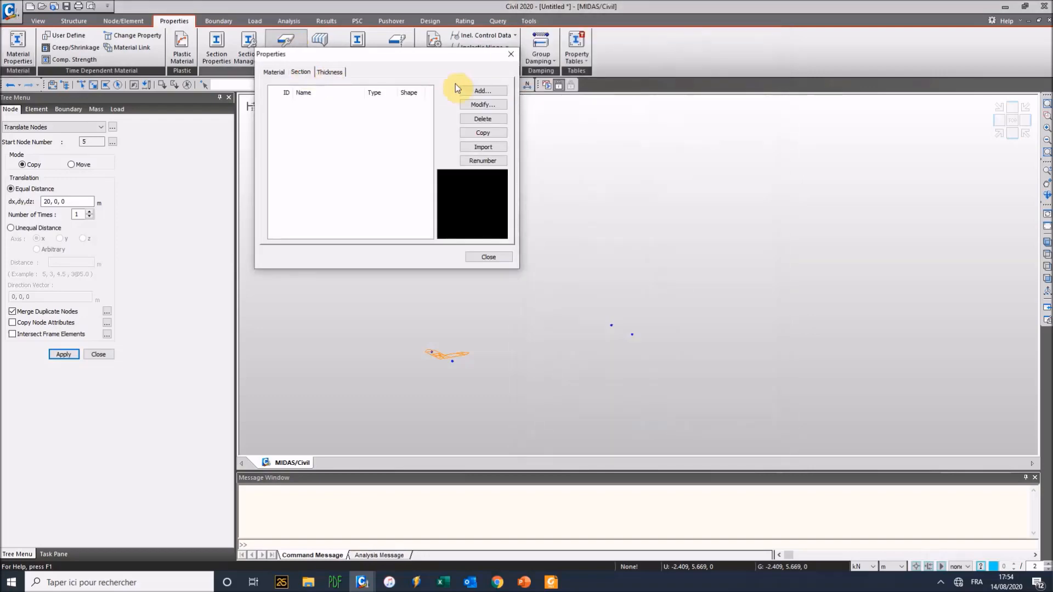
left_click(467, 96)
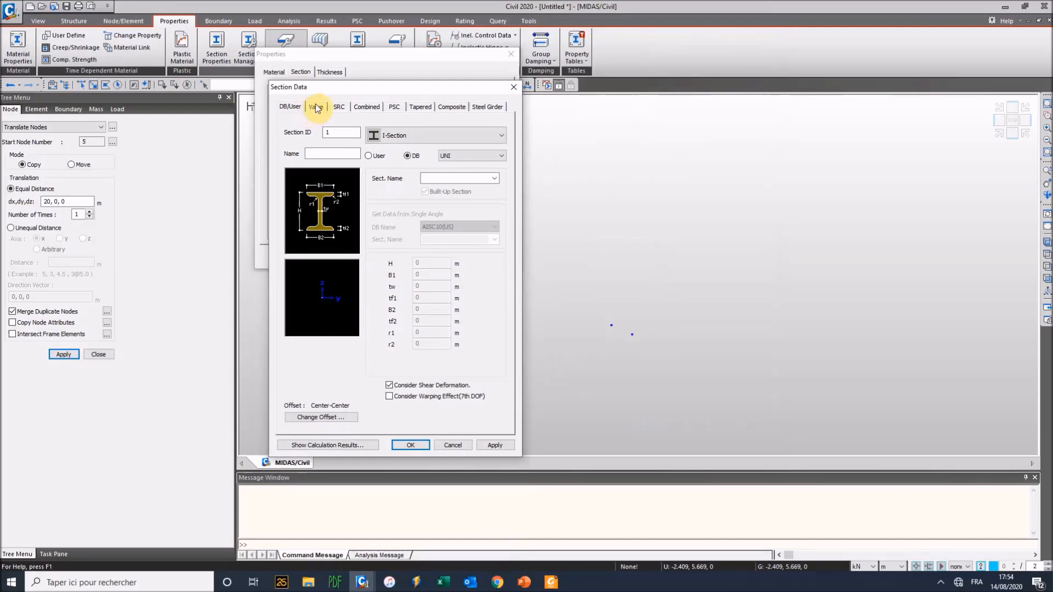
left_click(316, 107)
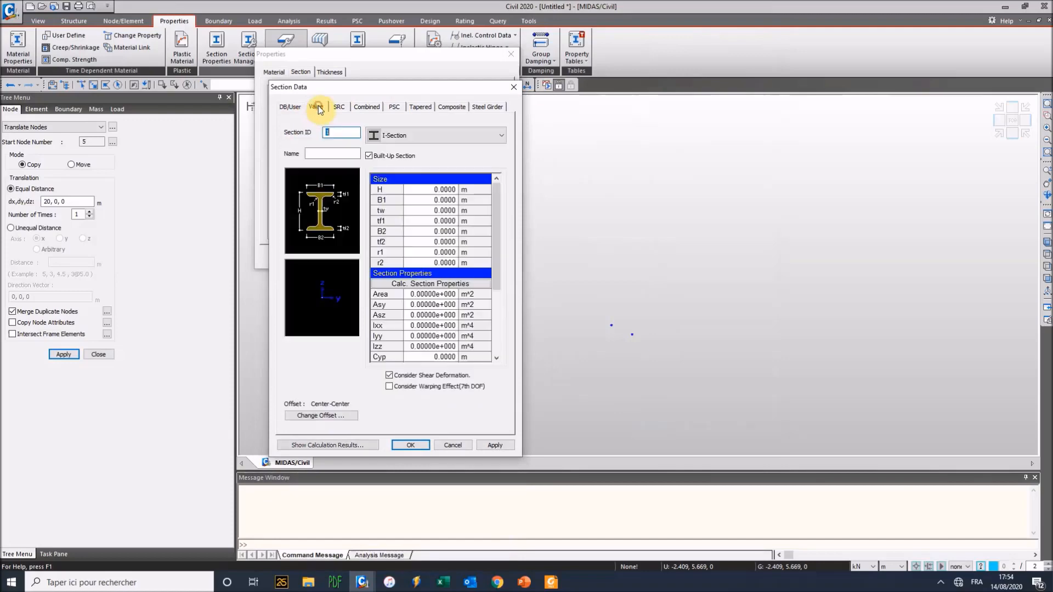
left_click(403, 138)
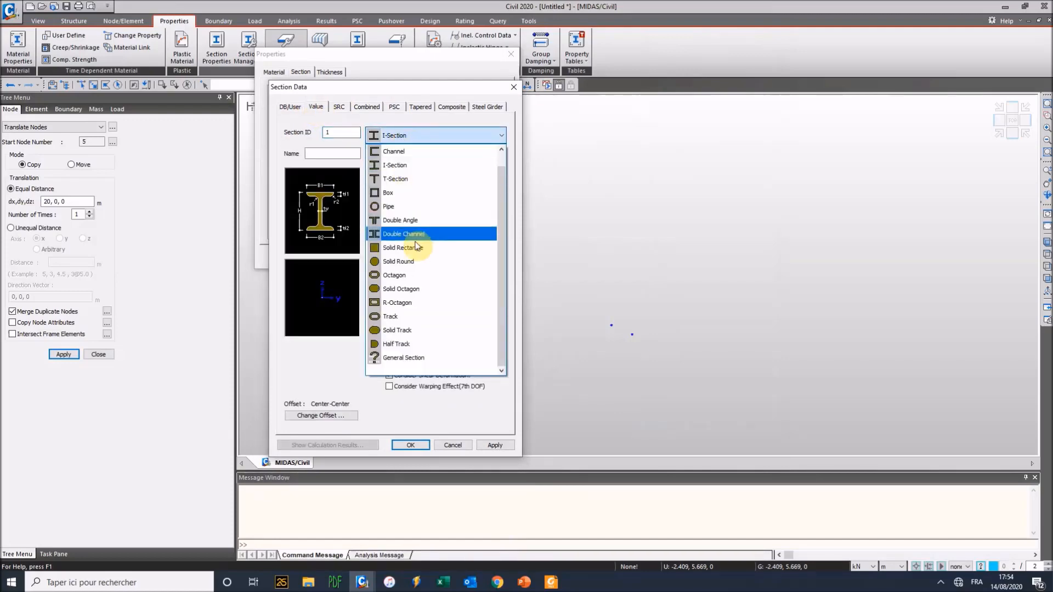
left_click(403, 357)
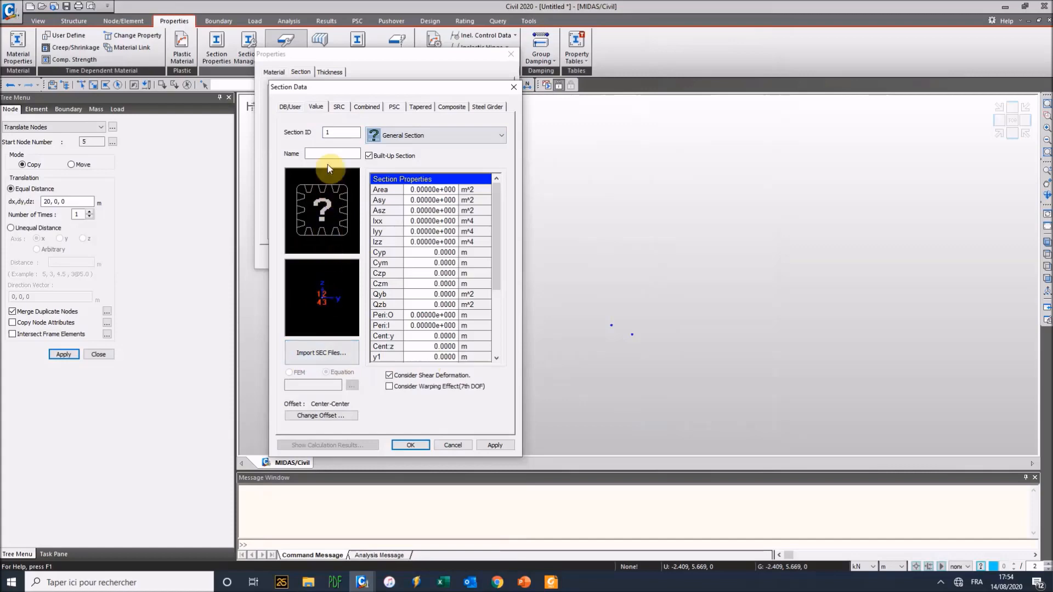
left_click(339, 109)
left_click(366, 107)
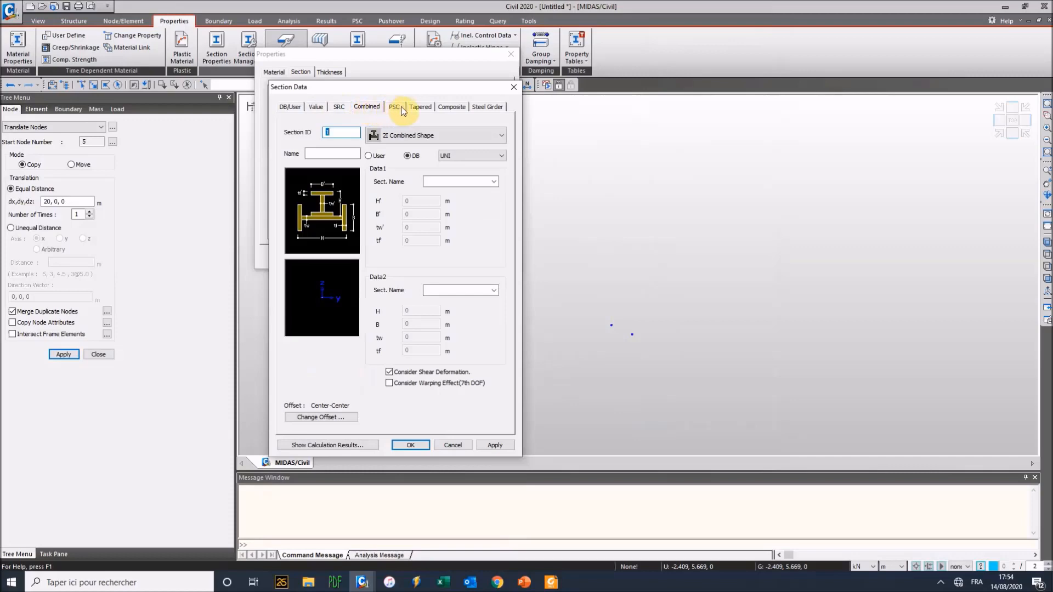
left_click(400, 135)
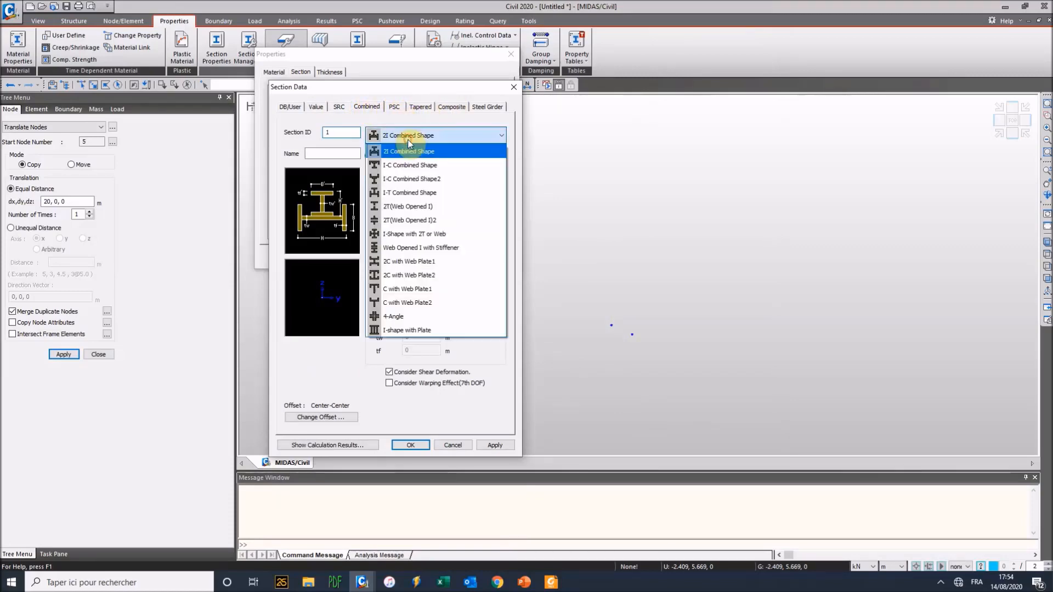
left_click(408, 140)
Examine the Composite section types, including Steel-I (Type1), and the PSC section shapes, and close the section data without creating a section.
left_click(457, 107)
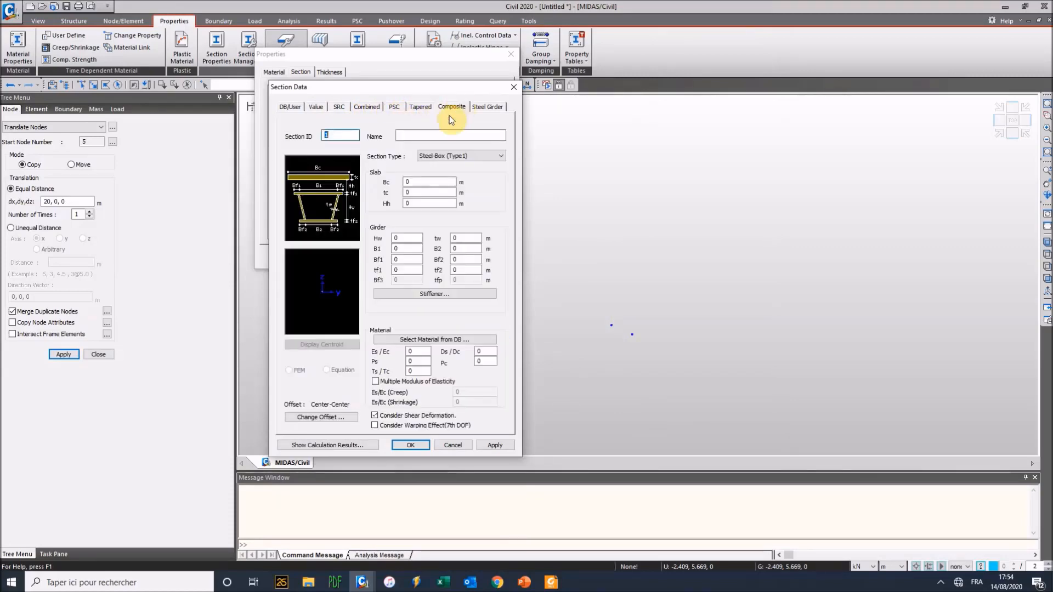
left_click(443, 158)
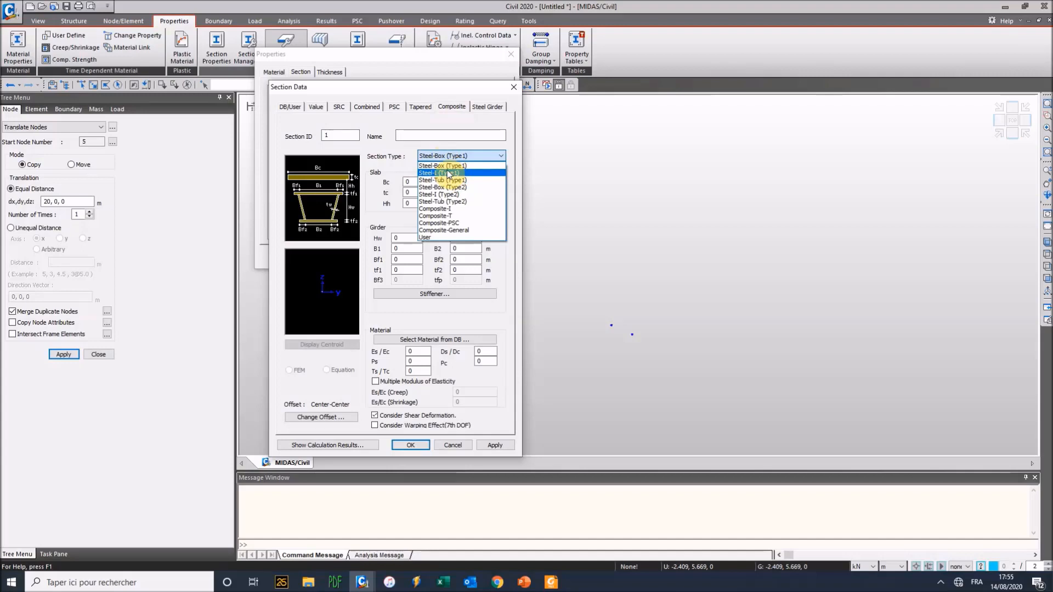
left_click(448, 173)
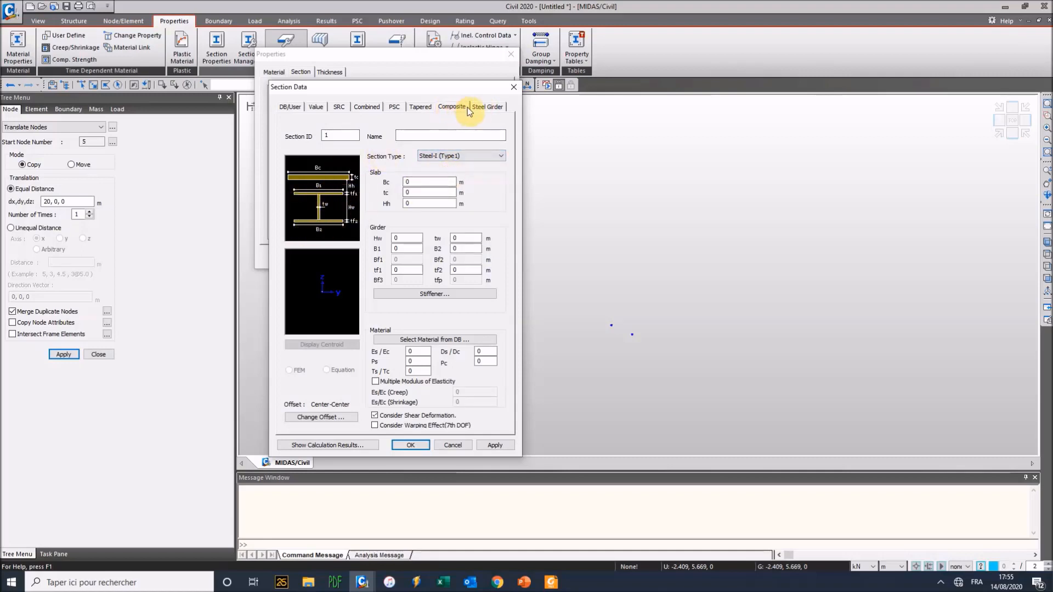
left_click(392, 108)
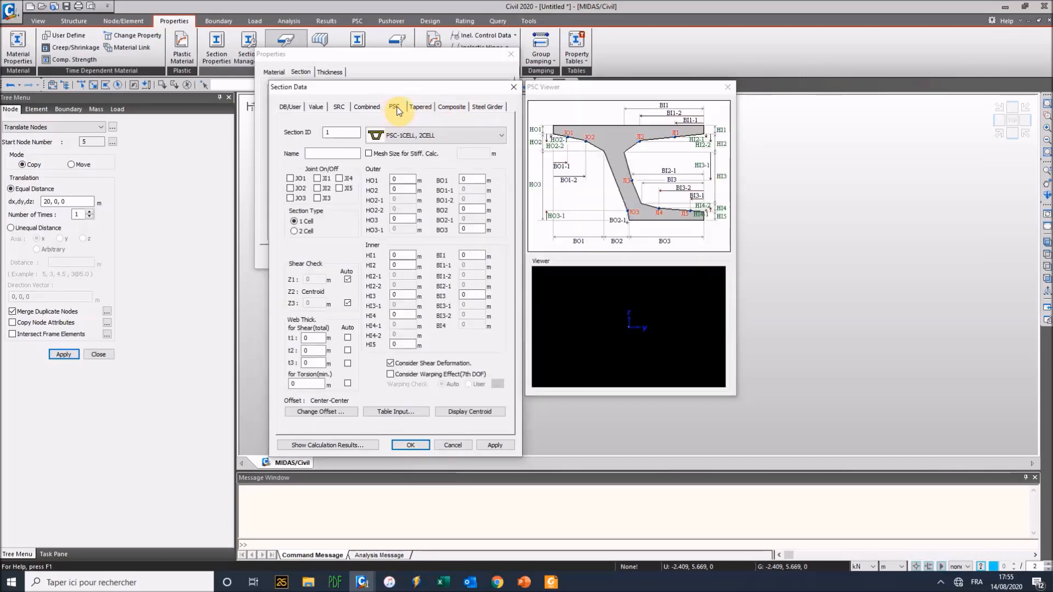
left_click(394, 139)
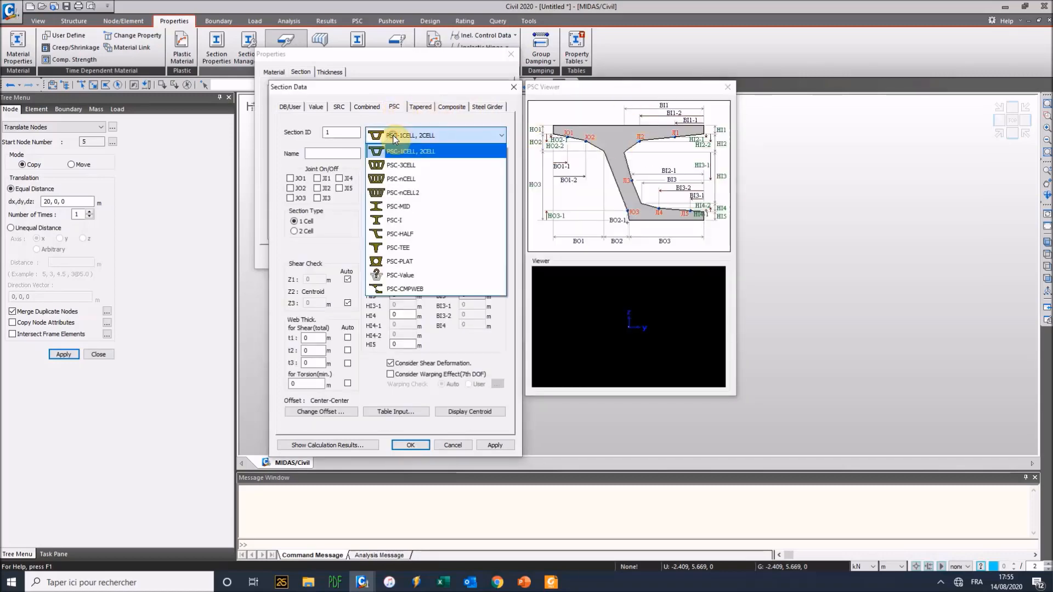
left_click(433, 135)
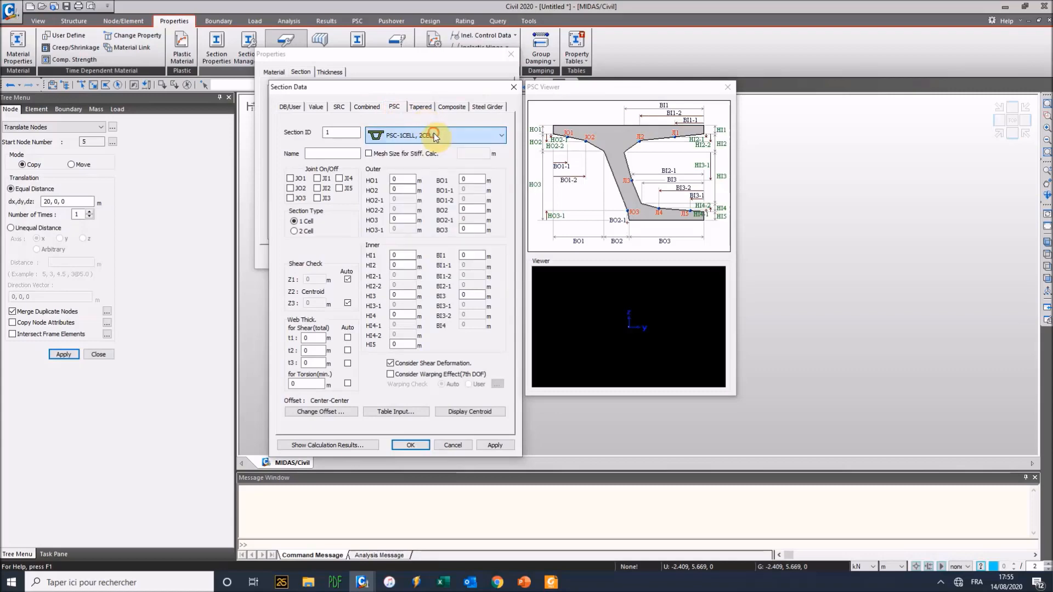
left_click(680, 86)
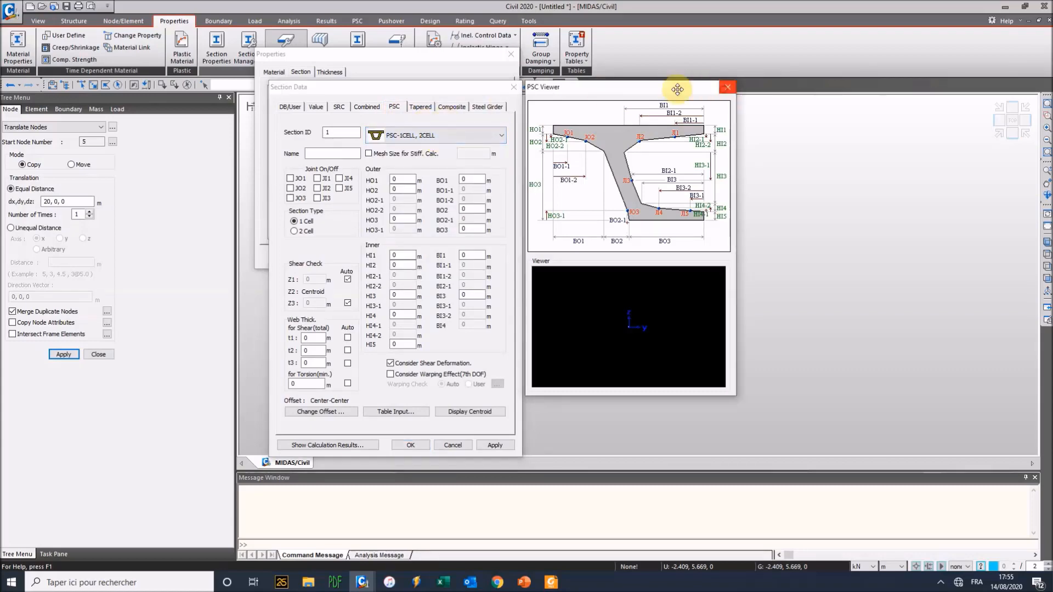
left_click(515, 87)
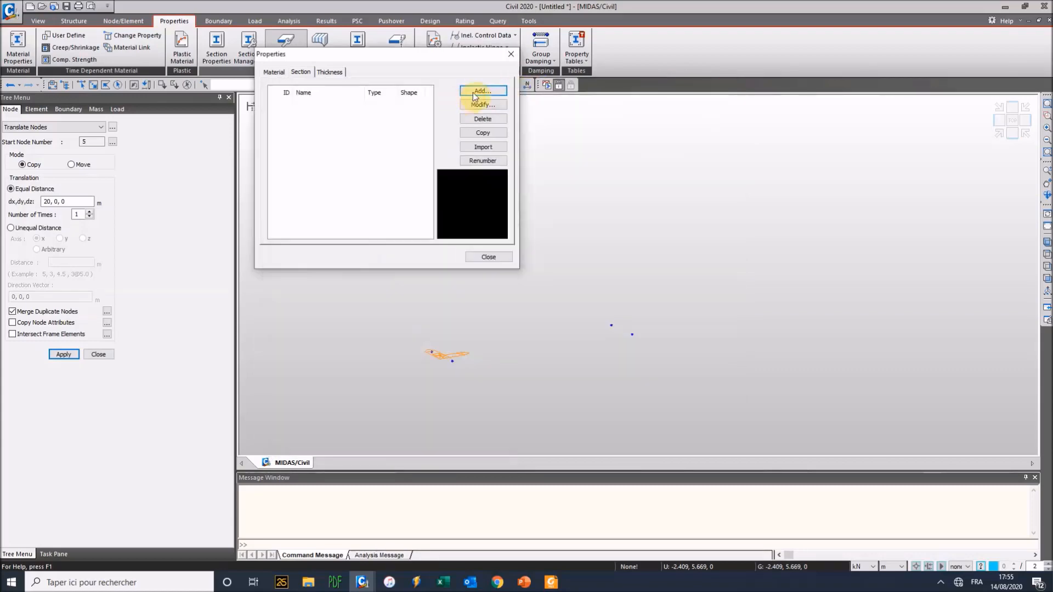
Add an HEA650 I-section from the UNI database.
left_click(473, 91)
left_click_drag(345, 203, 361, 112)
left_click(495, 200)
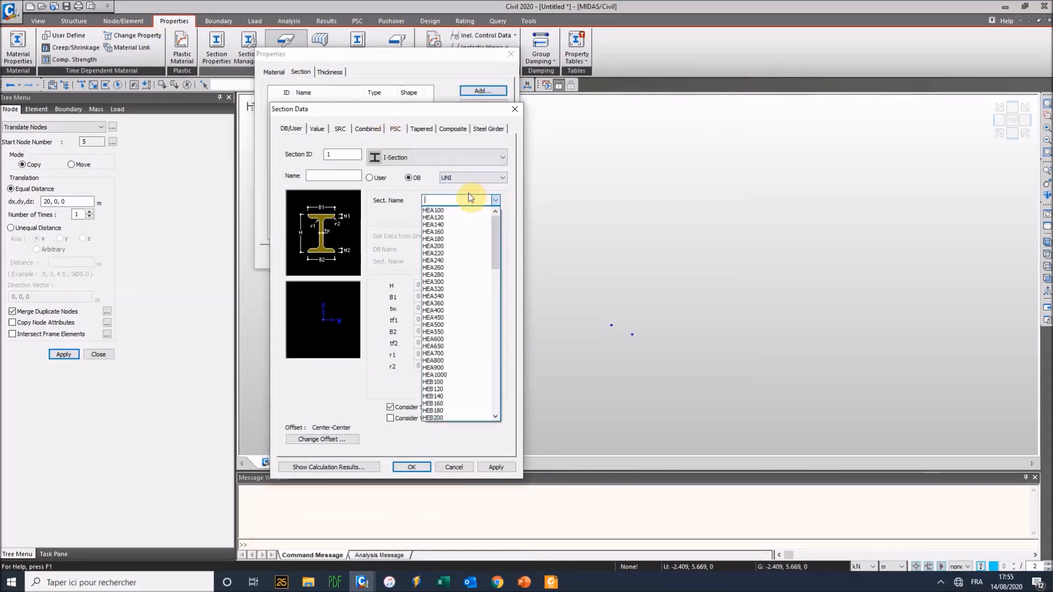
left_click(453, 348)
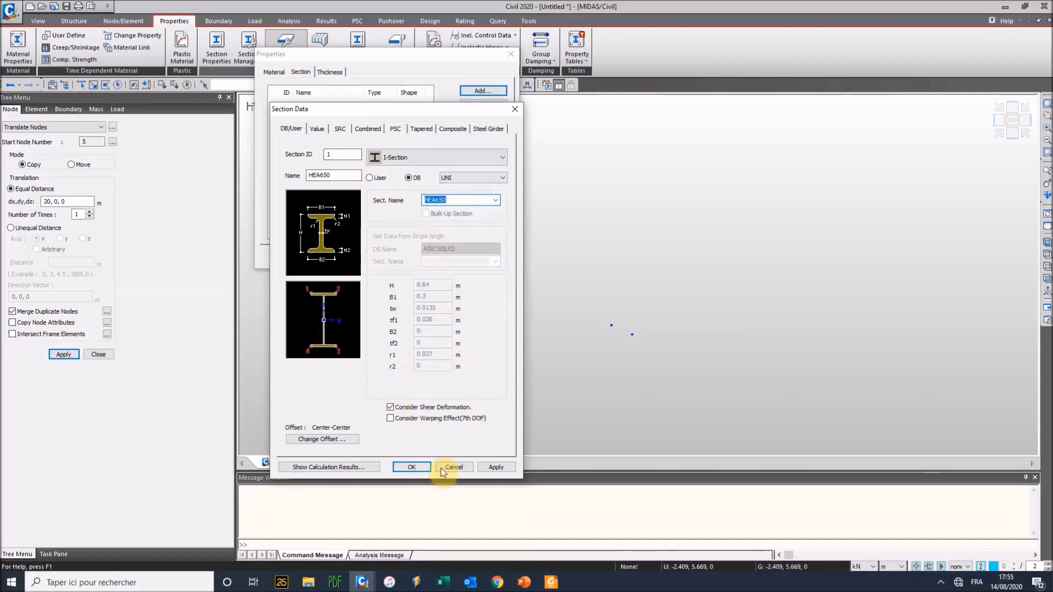
left_click(495, 467)
Add a second I-section, IPN300, from the UNI database and close the section data.
left_click(471, 175)
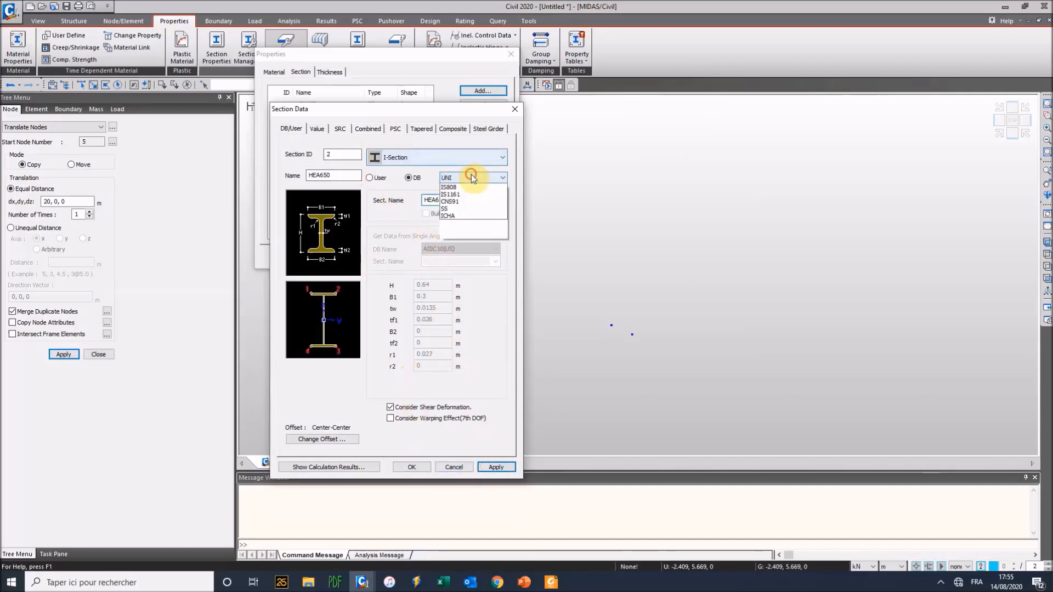
left_click(471, 176)
left_click(495, 202)
scroll(439, 335, "down", 8)
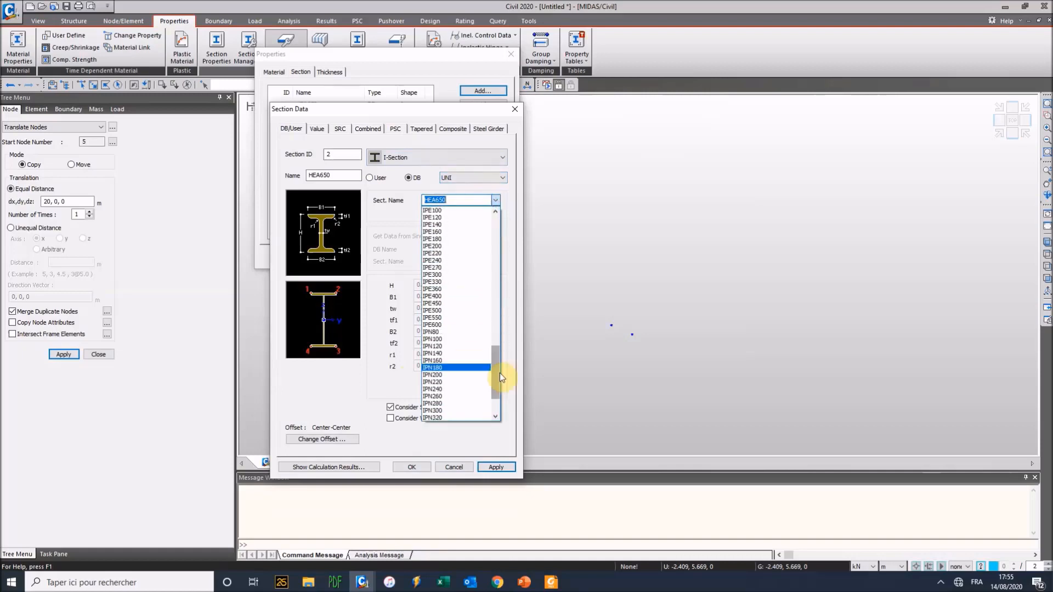
left_click(446, 411)
left_click(424, 468)
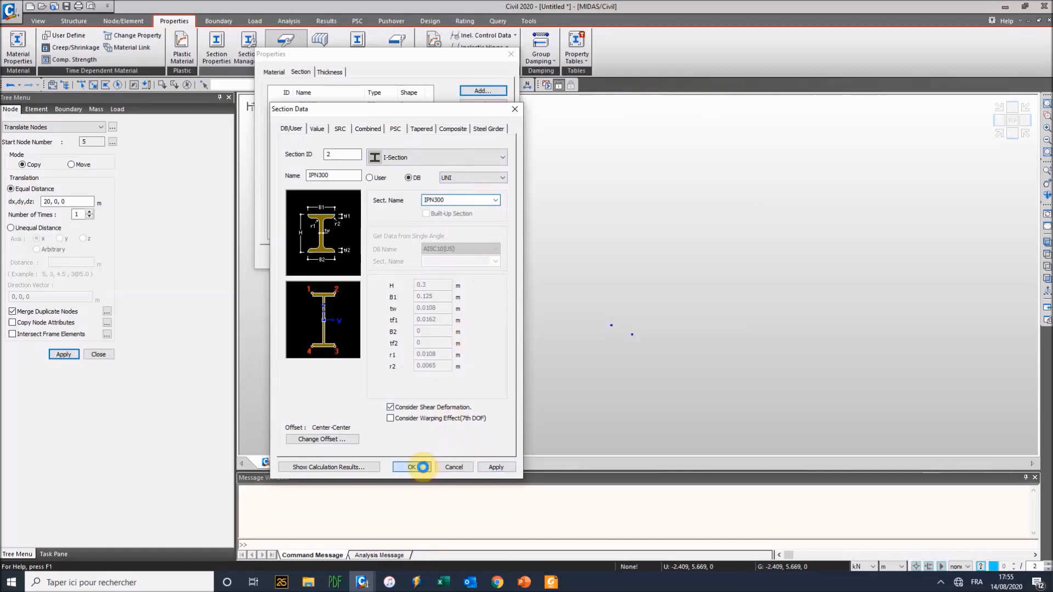
Add a plate thickness of 0.02 m for in-plane and out-of-plane, and close the properties.
left_click(329, 71)
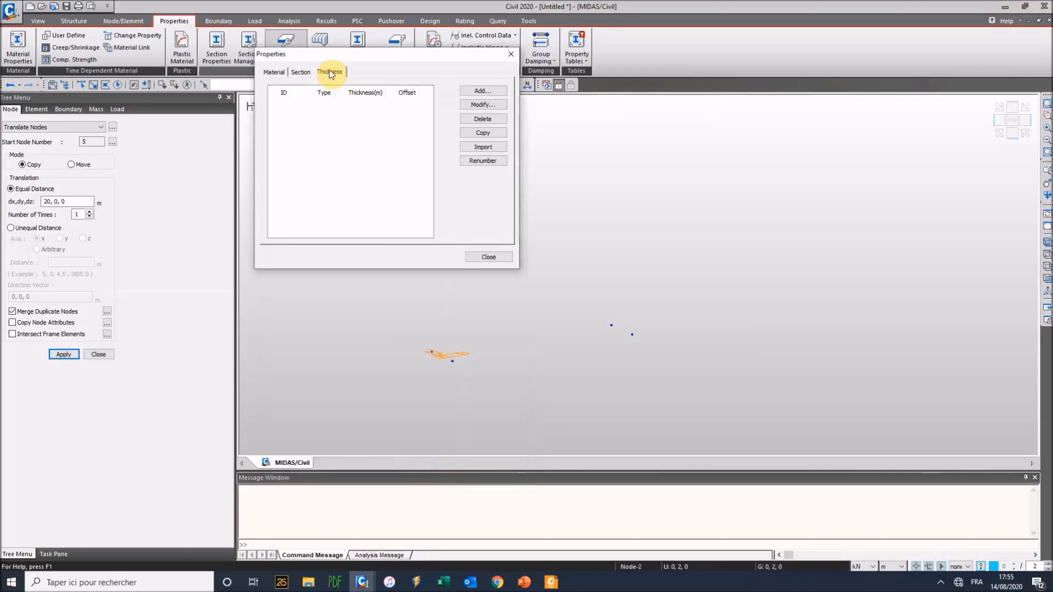
left_click(475, 91)
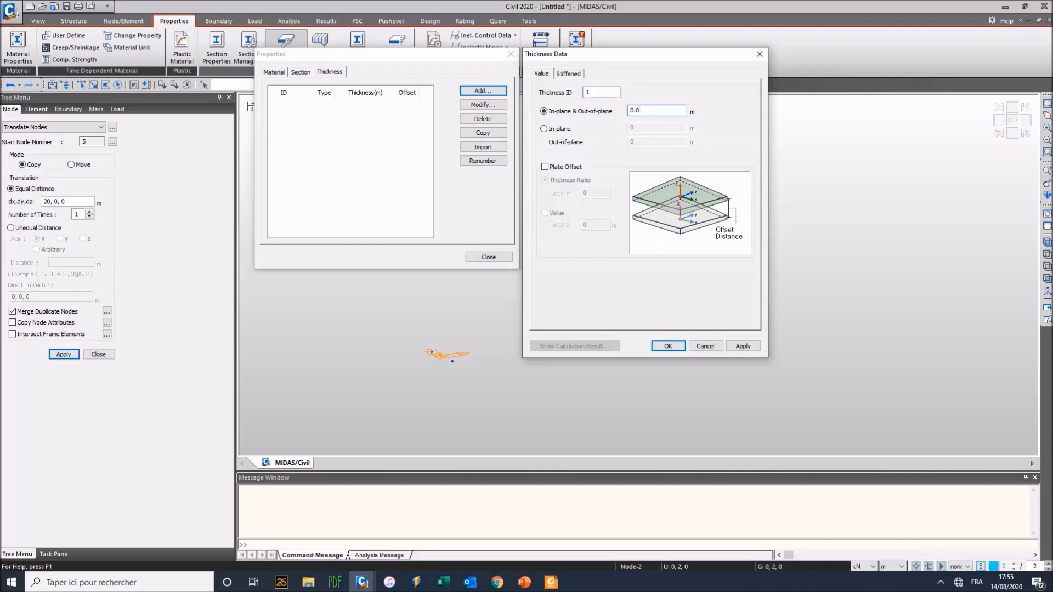
left_click(668, 346)
left_click(500, 256)
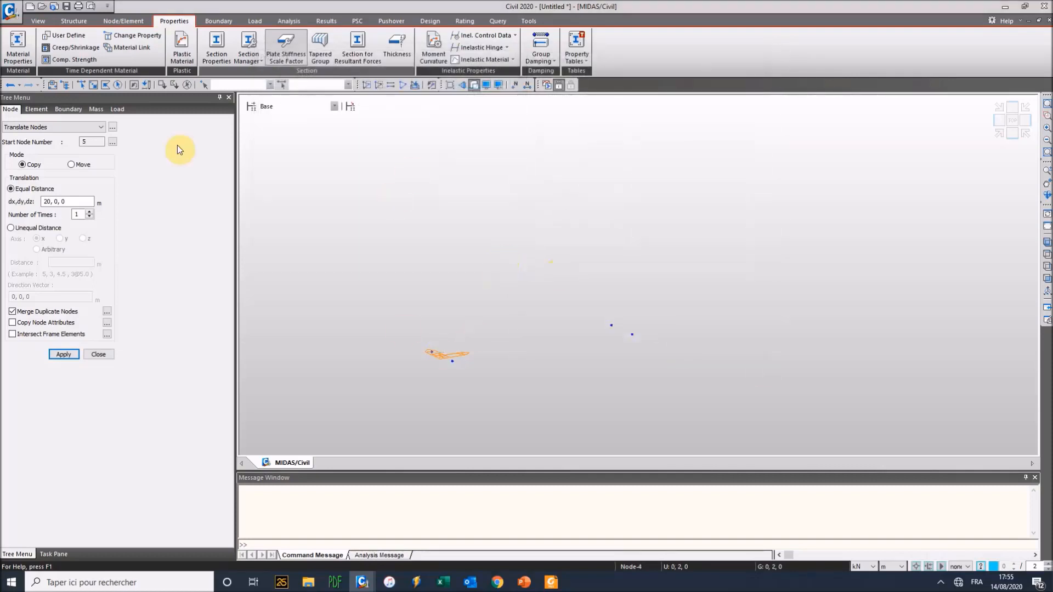
Create two parallel longitudinal beam elements between the 20 m spaced nodes, using material S355 and section HEA650.
left_click(138, 22)
left_click(237, 48)
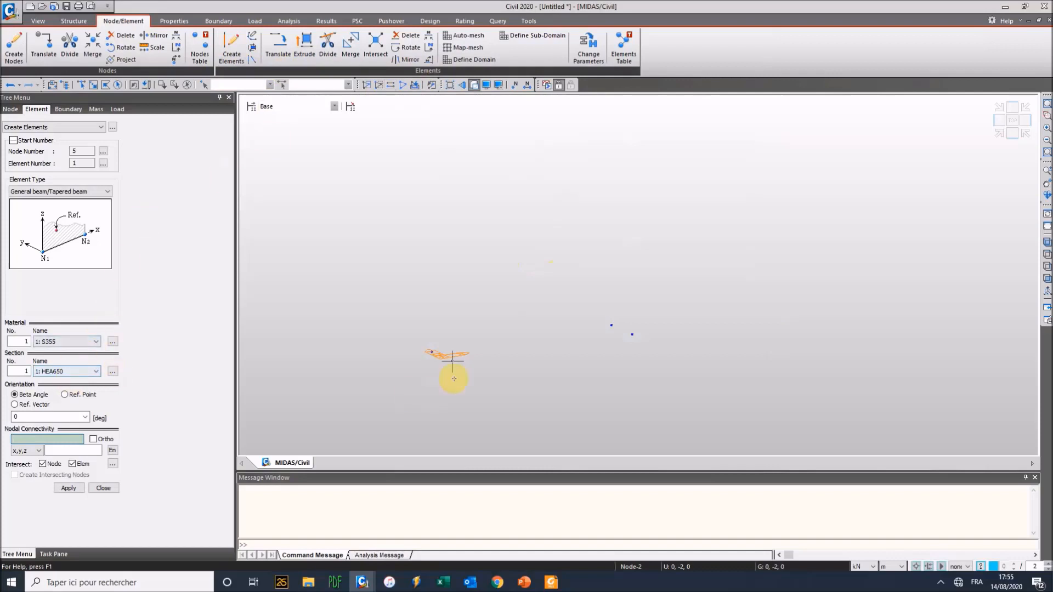
left_click(96, 371)
left_click(95, 372)
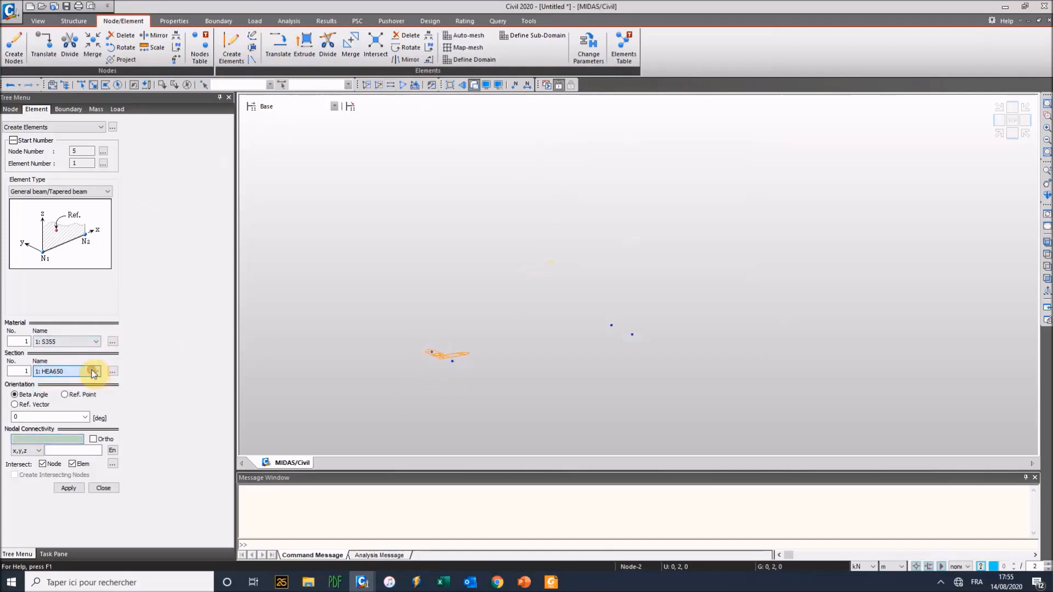
left_click(633, 302)
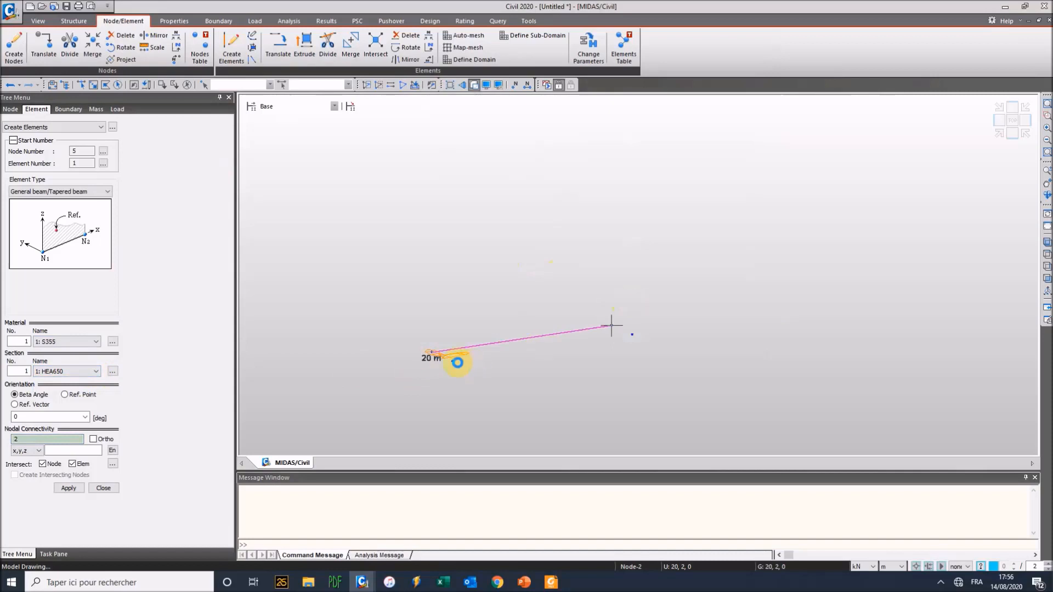
left_click(462, 361)
left_click(624, 345)
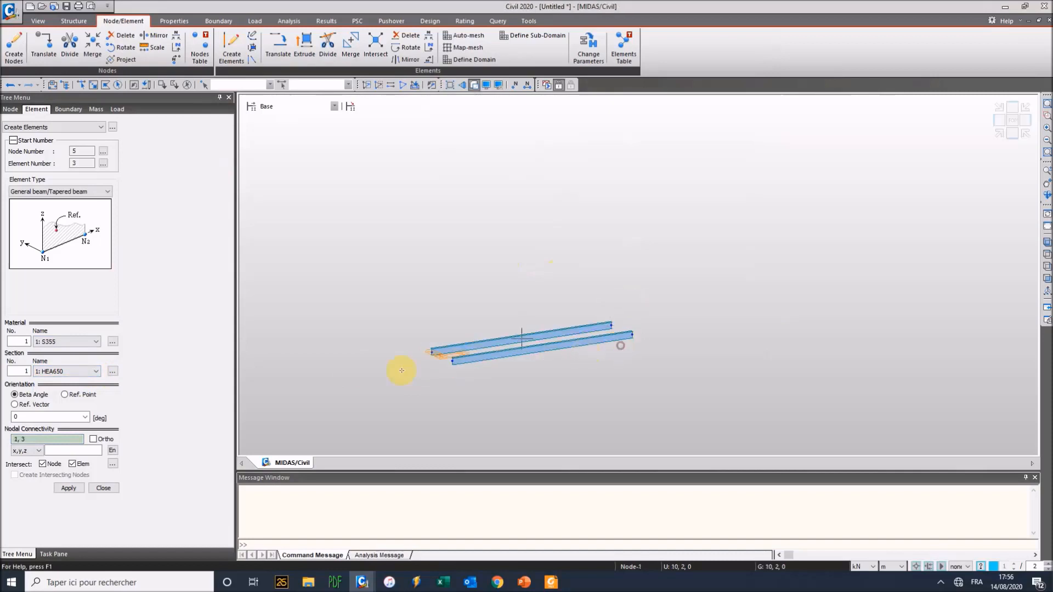
Create a cross beam with section IPN300 at each end, joining the two longitudinal beams.
left_click(71, 371)
left_click(65, 387)
left_click(448, 356)
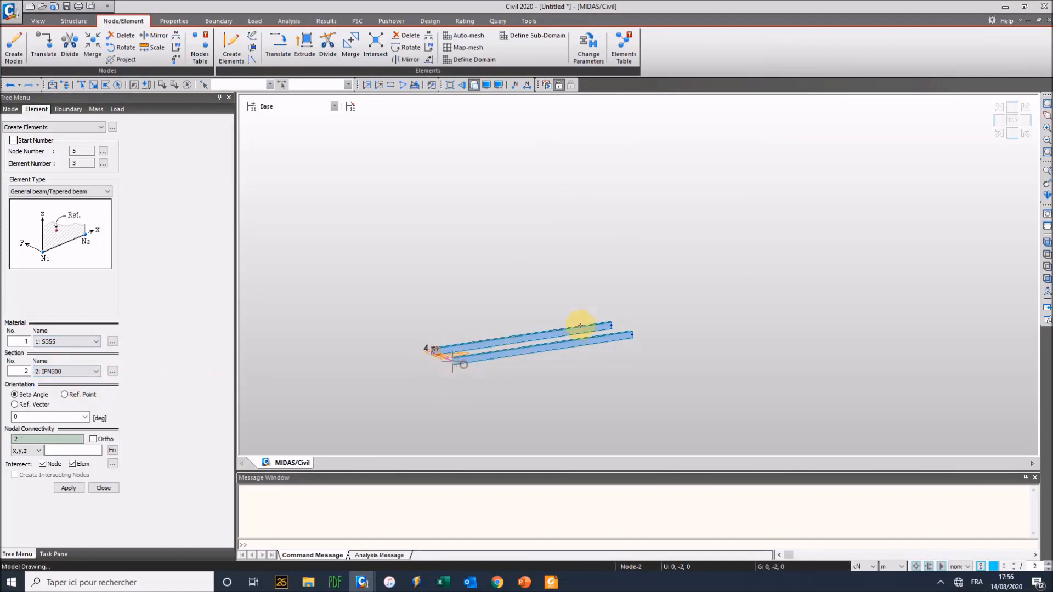
scroll(437, 341, "up", 5)
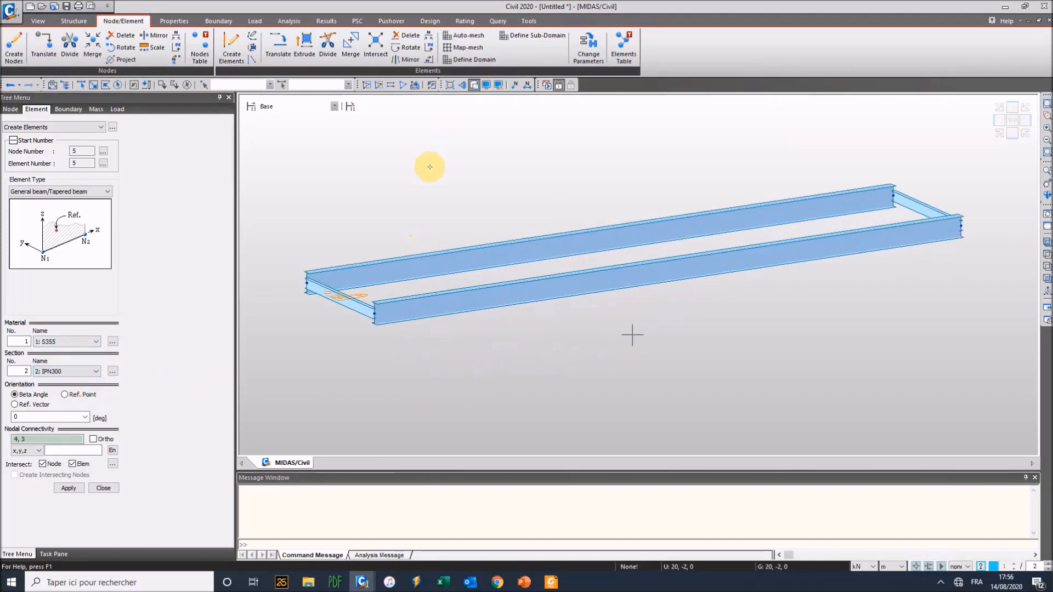
Divide the two longitudinal beams into 5 equal-distance elements each.
middle_click_drag(394, 170, 393, 189, "ctrl")
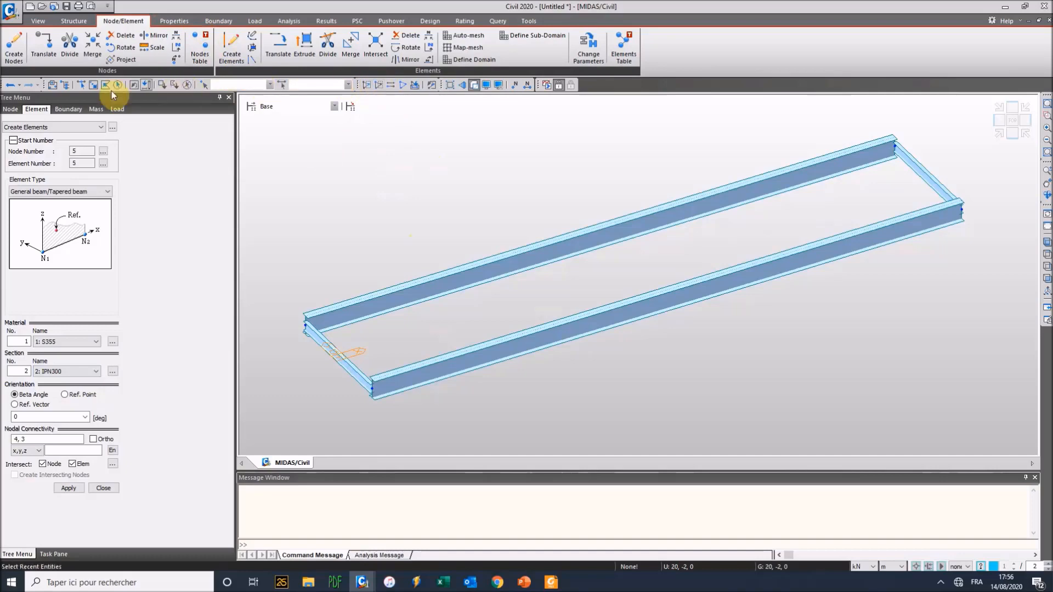
left_click(93, 85)
left_click_drag(778, 399, 510, 190)
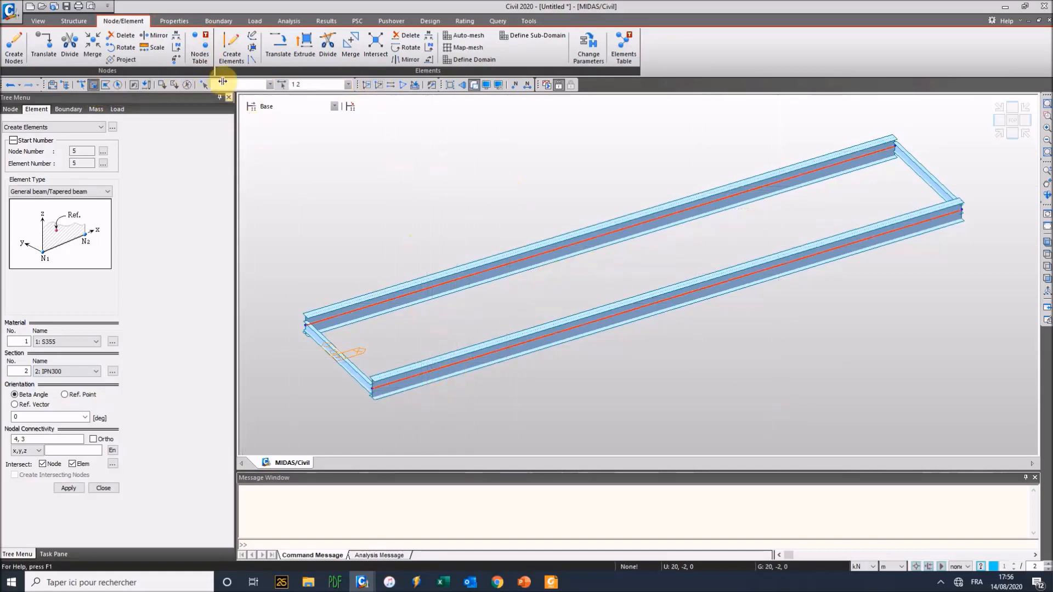
left_click(328, 45)
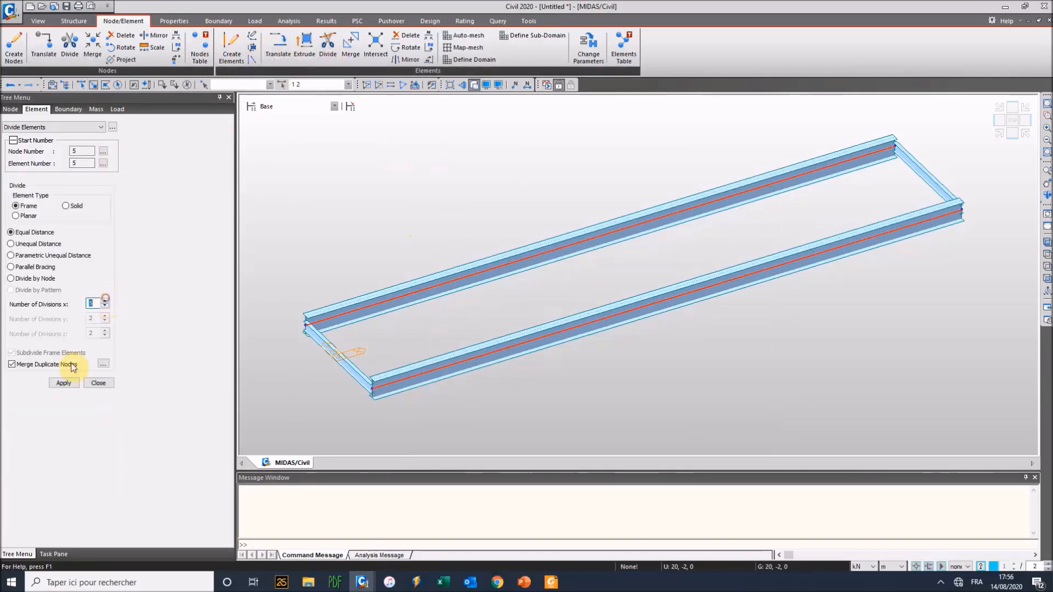
left_click(64, 382)
Divide the two end cross beams into 3 equal-distance elements each.
left_click(93, 84)
left_click(335, 359)
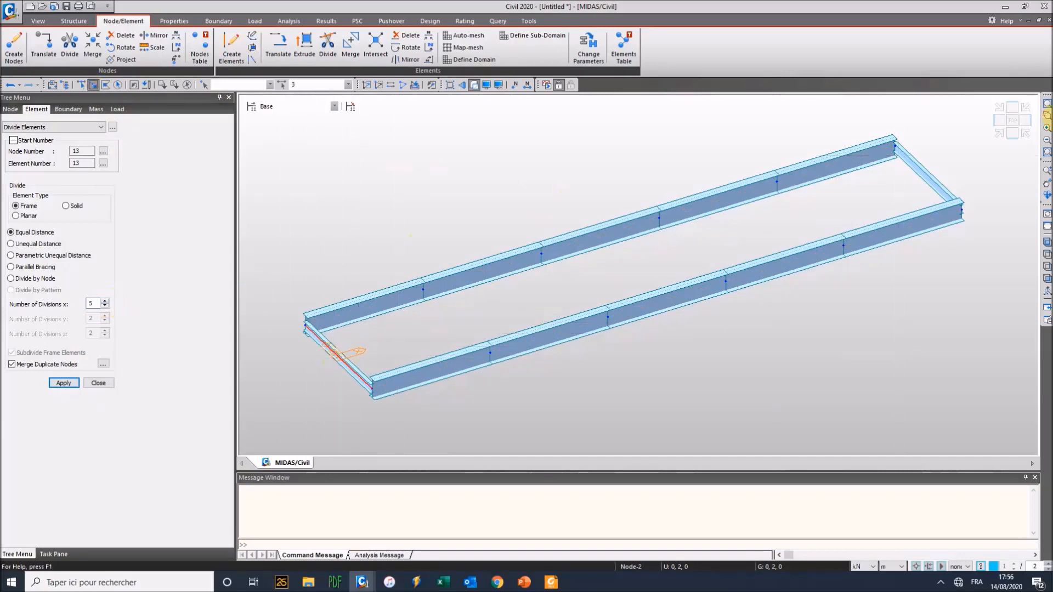
left_click(928, 176)
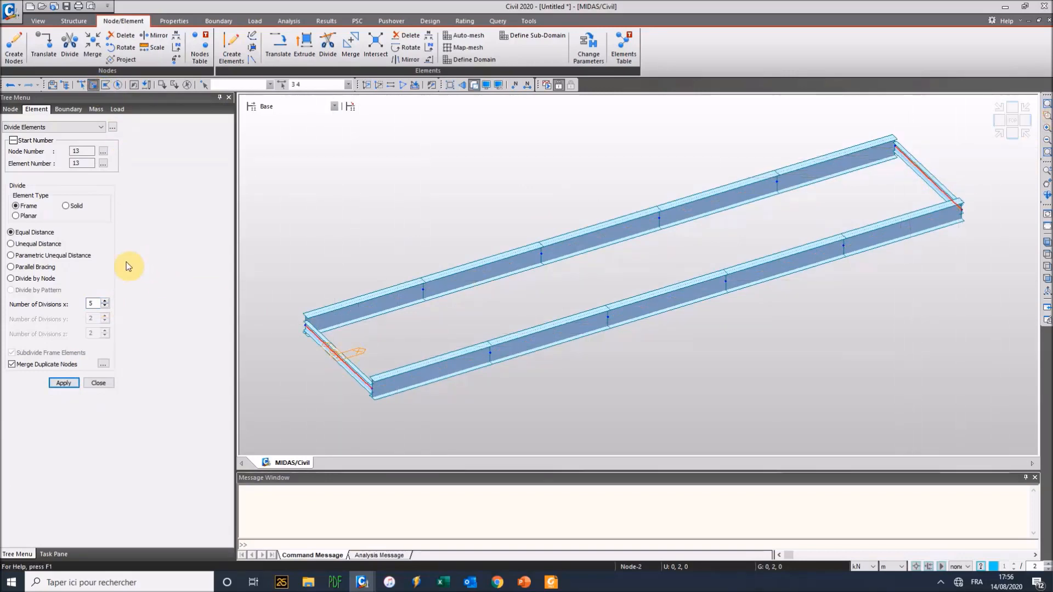
left_click(64, 383)
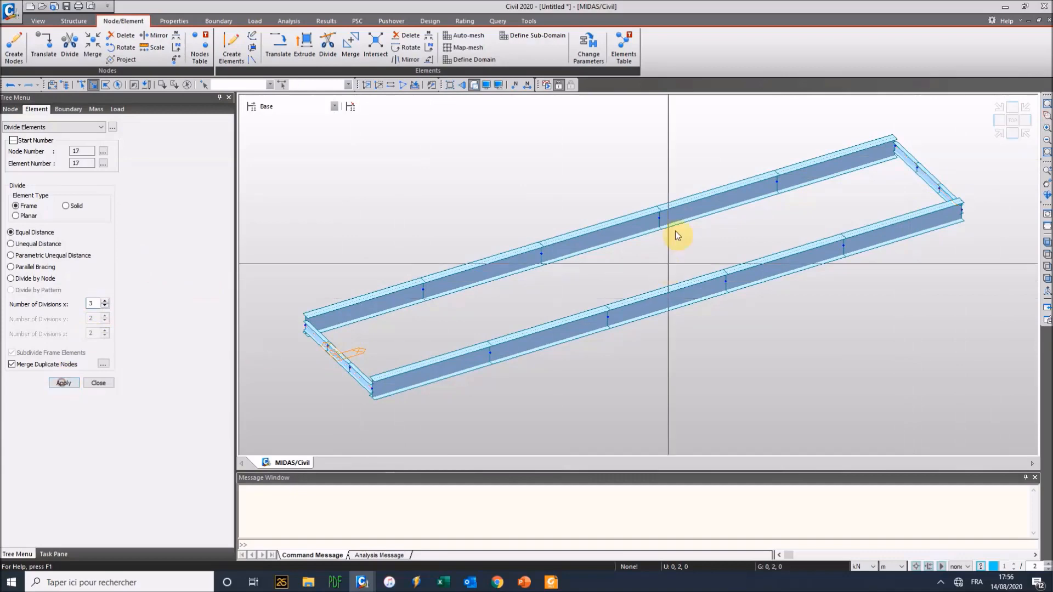
Copy the divided cross beam at the origin end 4 times at an equal distance of 4, 0, 0 m.
left_click(66, 85)
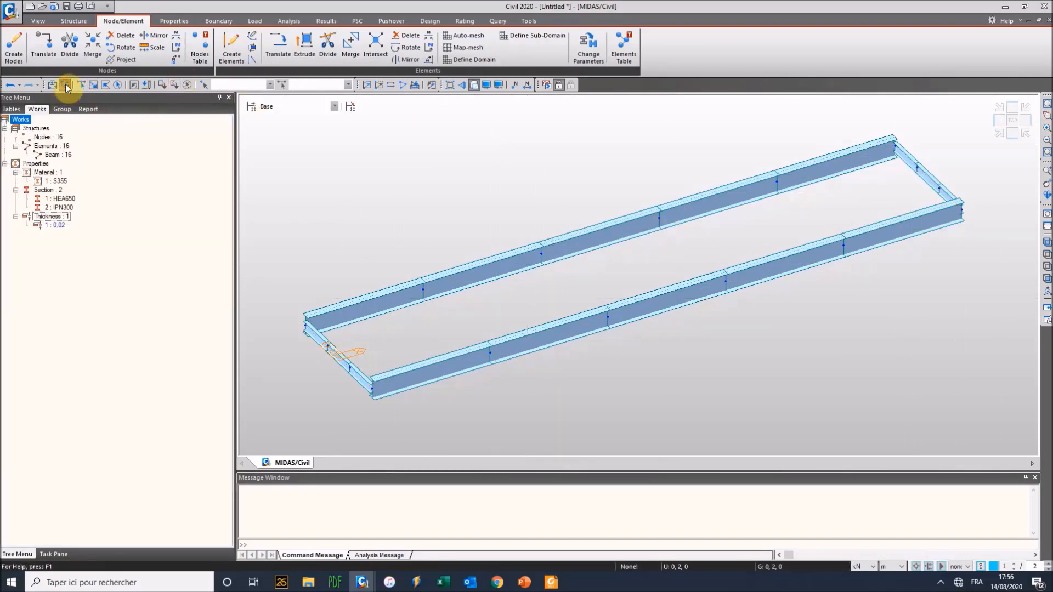
left_click(328, 48)
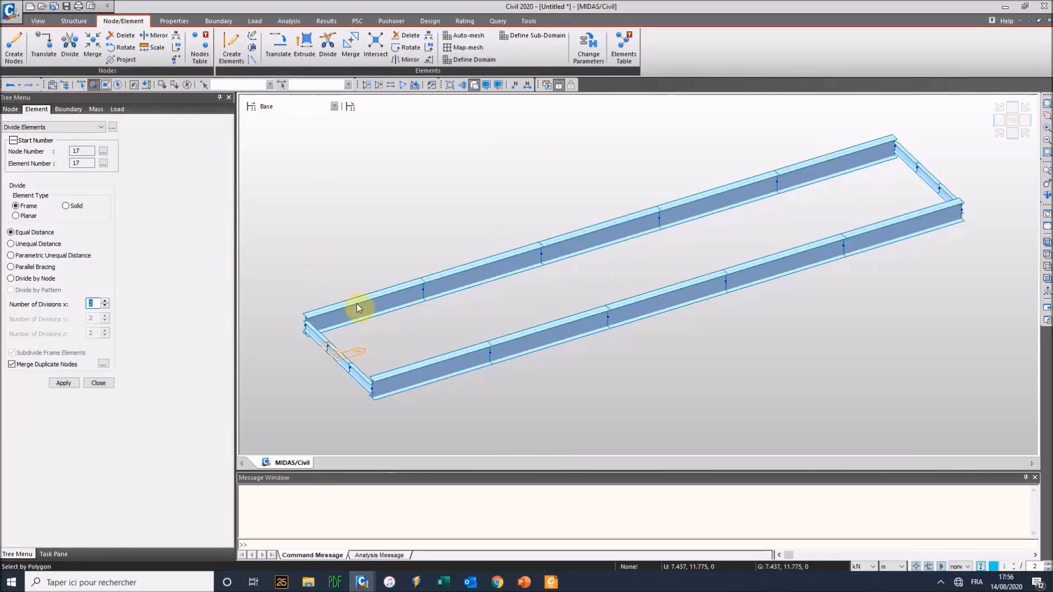
left_click_drag(364, 374, 310, 338)
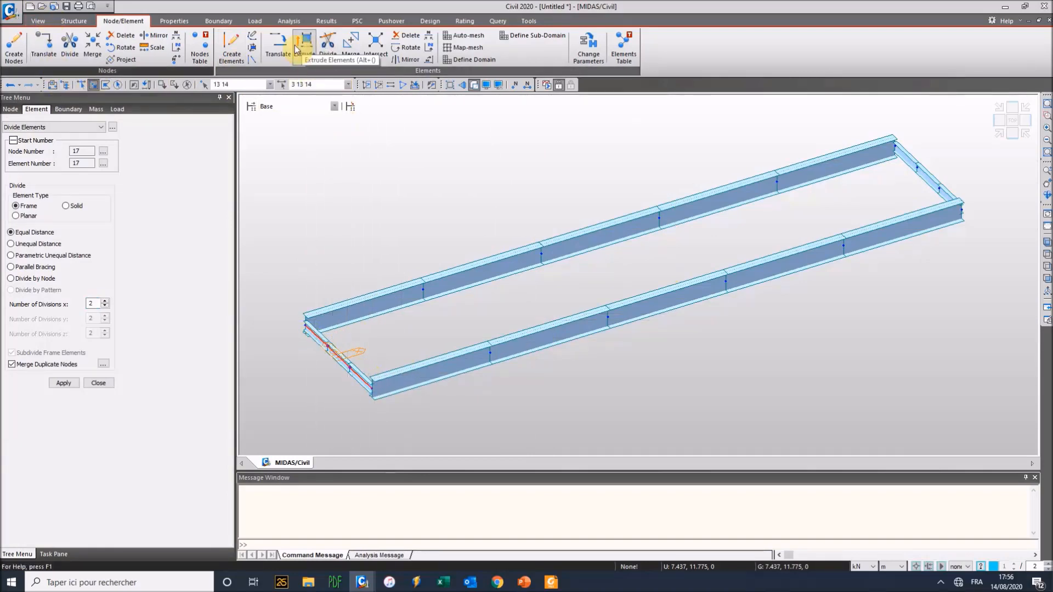
left_click(278, 44)
left_click(80, 248)
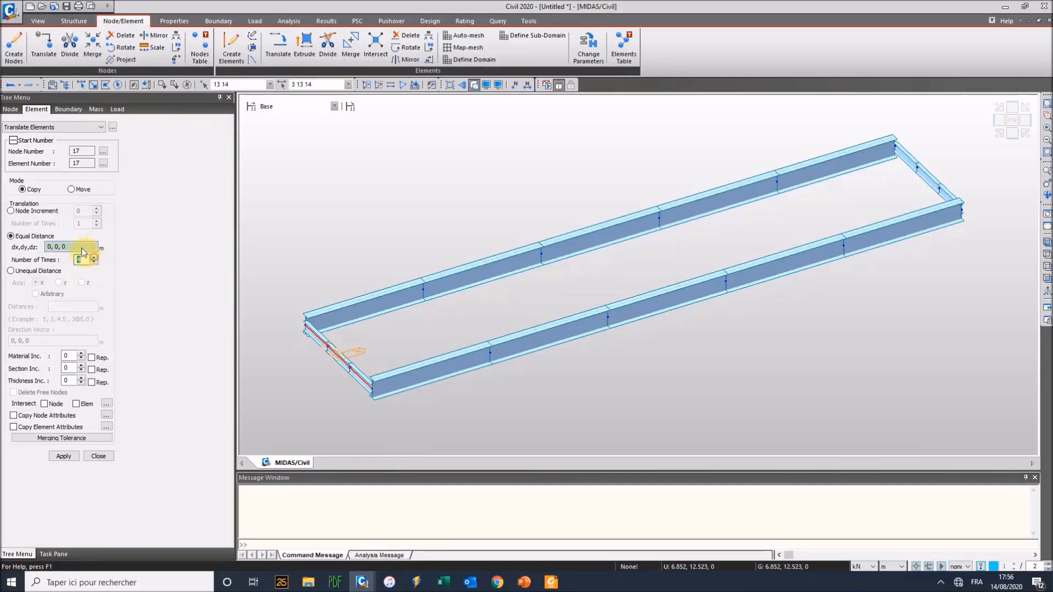
left_click(306, 342)
type("4, 0, 0")
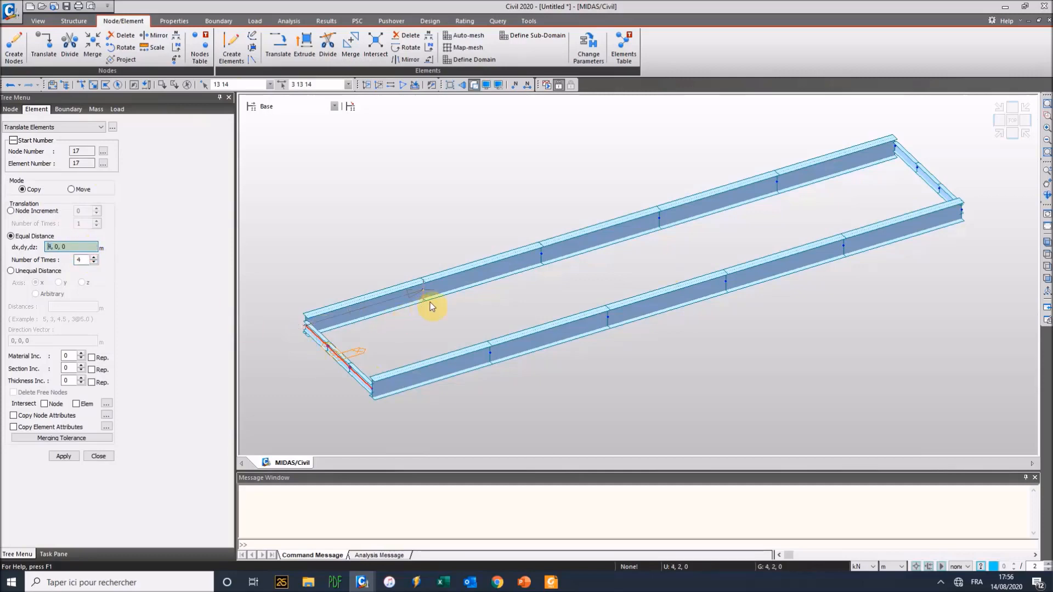
left_click(66, 456)
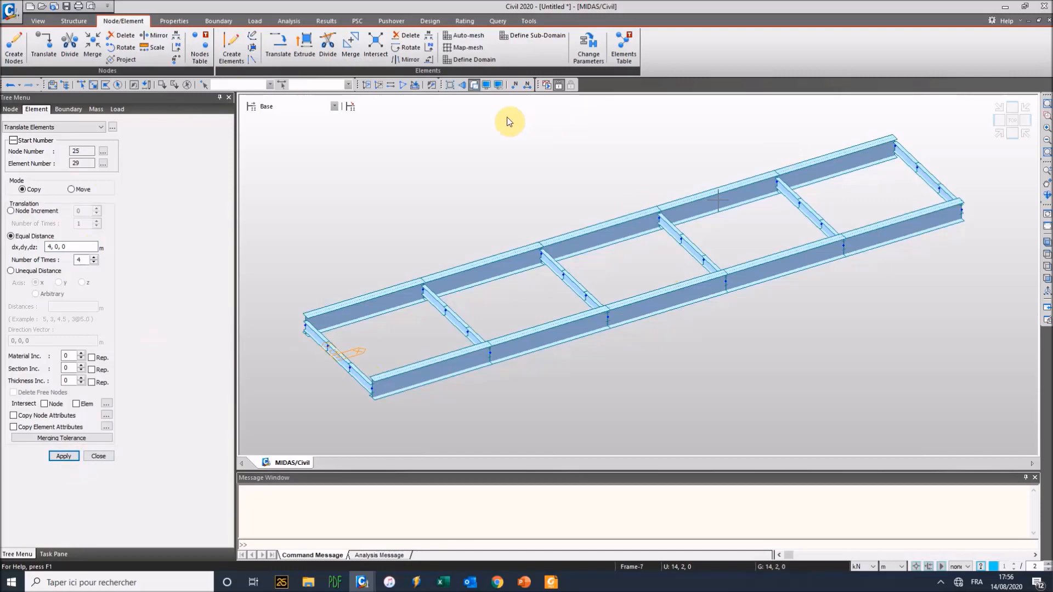
Isolate the elements around the near corner of the frame, inspect them up close, and reactivate the whole model.
left_click(366, 85)
left_click(94, 85)
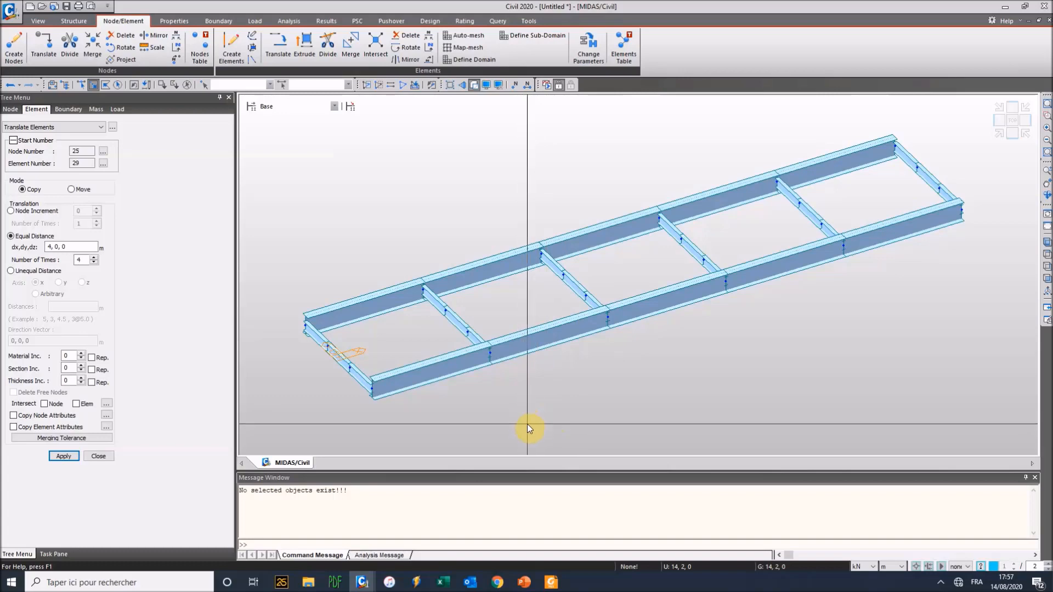
left_click_drag(533, 429, 340, 346)
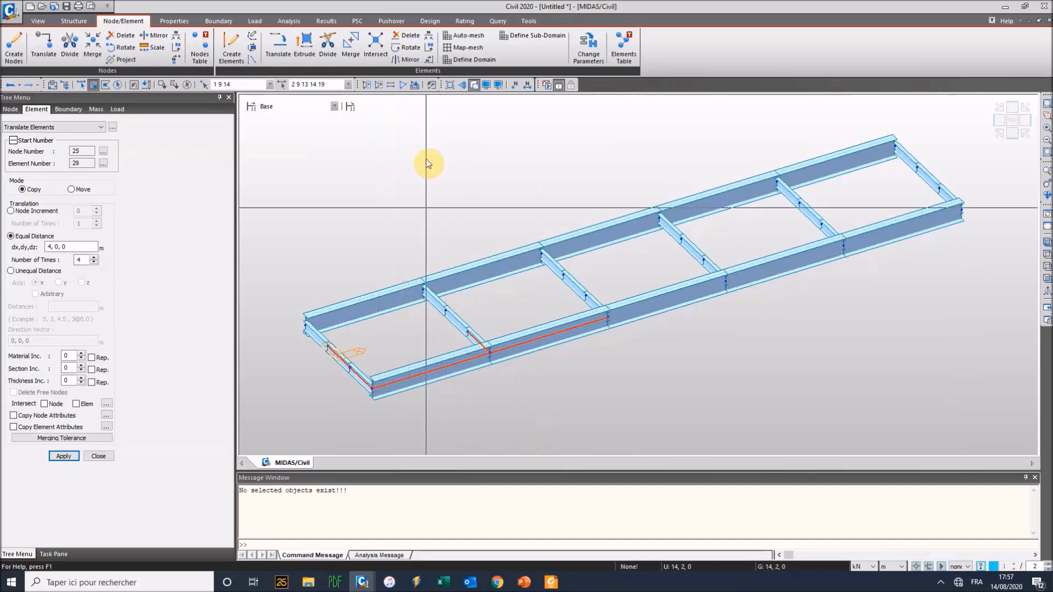
left_click(366, 86)
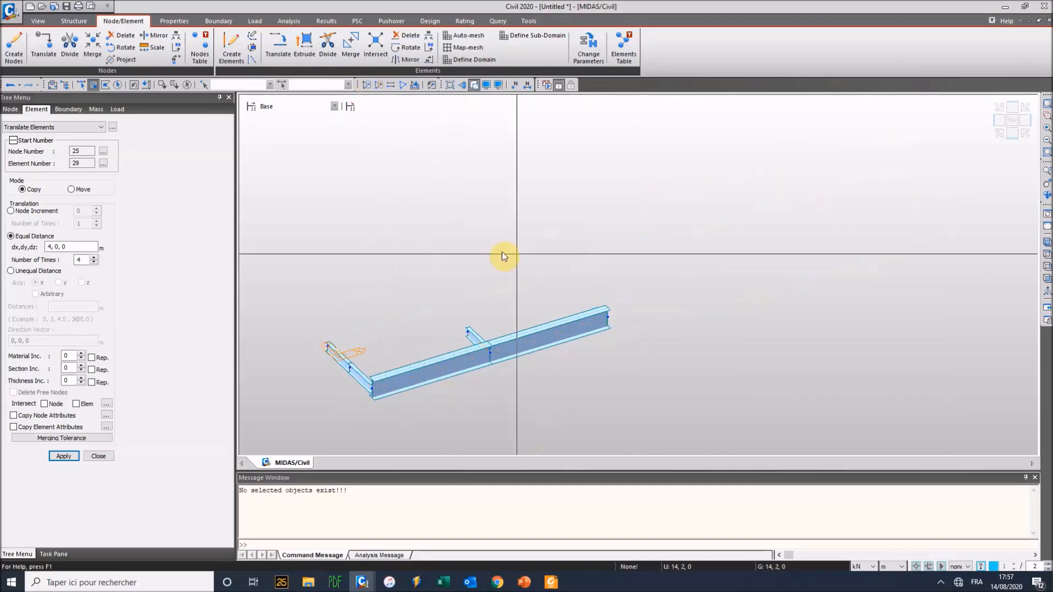
left_click(1000, 134)
mouse_move(677, 181)
middle_mouse_down("ctrl")
mouse_move(747, 180)
mouse_move(653, 216)
mouse_move(665, 192)
middle_mouse_up("ctrl")
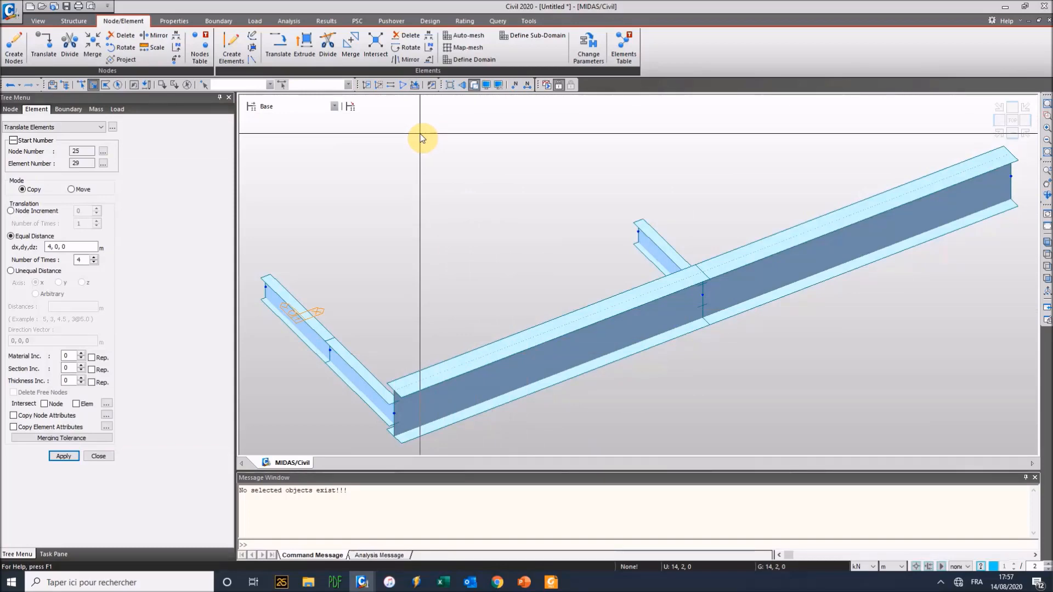
left_click(404, 89)
Hide the elements around the near corner of the frame by inactivating them, and reactivate all elements.
scroll(478, 299, "down", 3)
scroll(459, 207, "up", 1)
middle_click_drag(496, 174, 416, 220)
left_click_drag(547, 391, 423, 331)
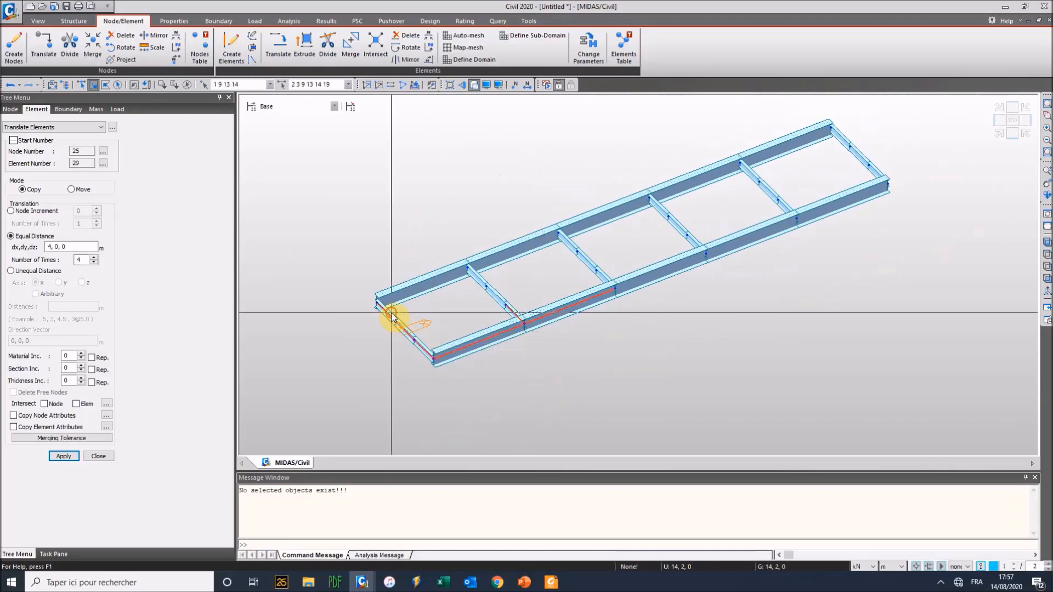
left_click(378, 86)
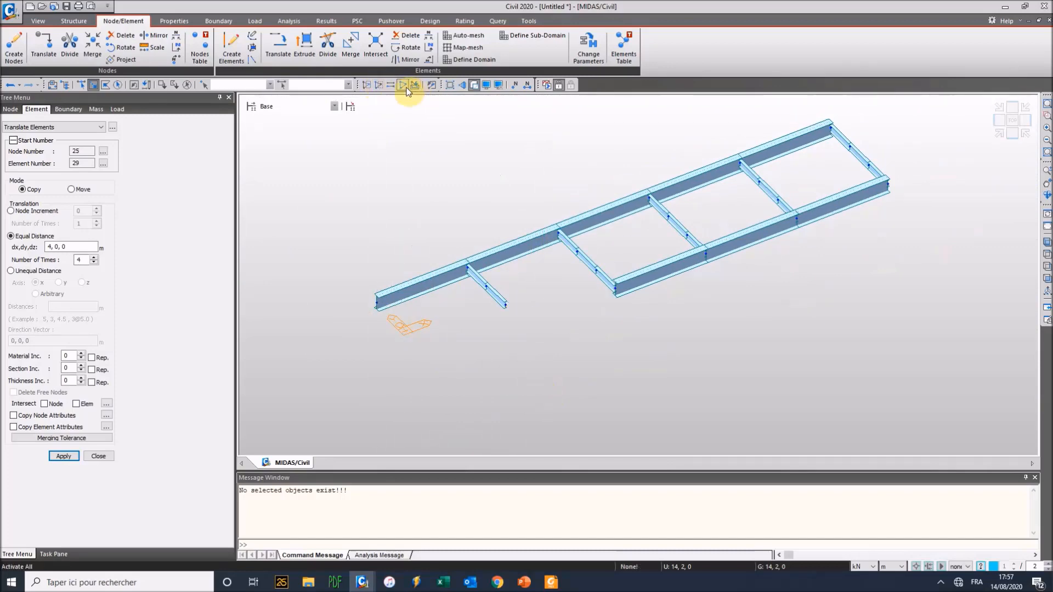
left_click(404, 85)
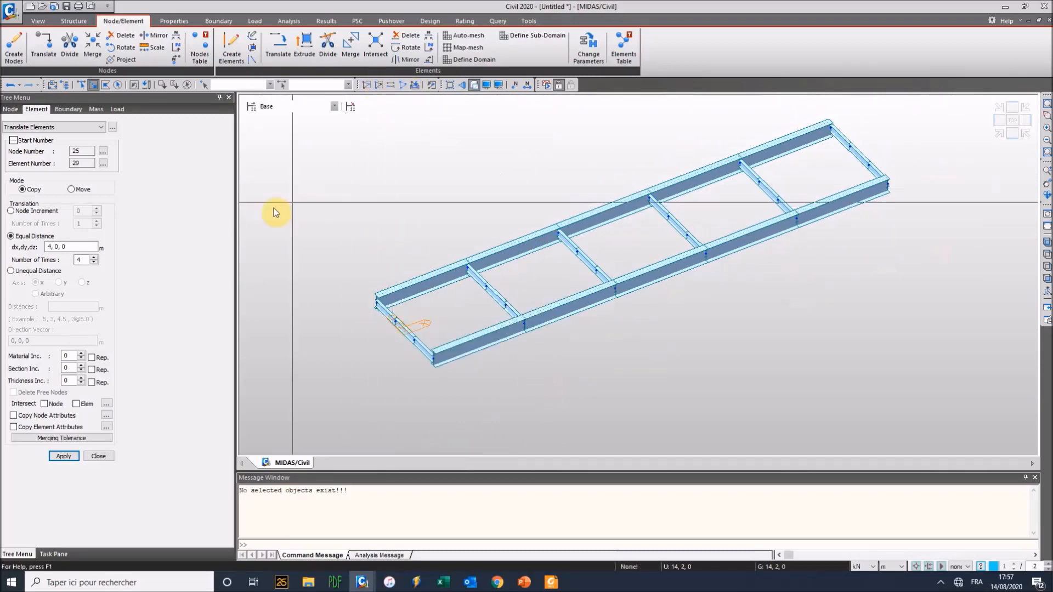
Auto-mesh the second bay from the origin through its four corner nodes, using quadrilateral type, 0.5 m mesh length, S355 and 0.02 m plate thickness.
left_click(104, 457)
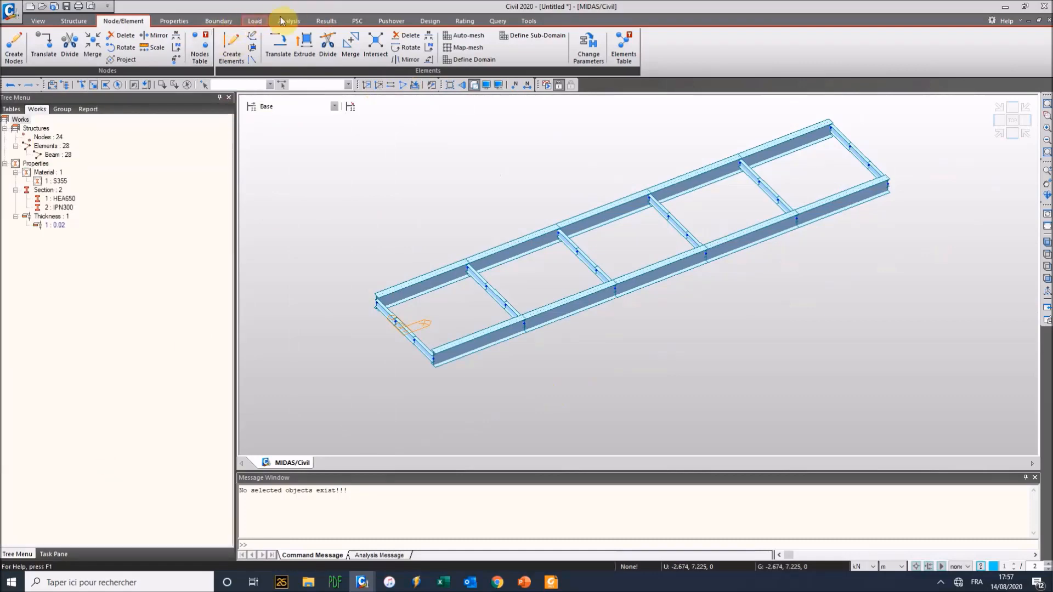
left_click(471, 35)
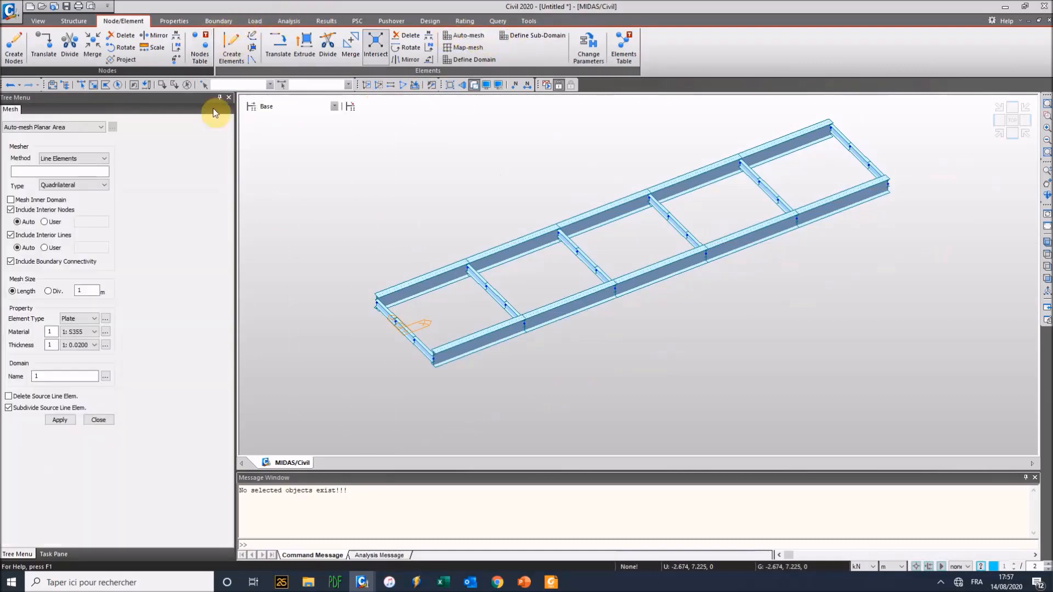
left_click(85, 160)
left_click(62, 170)
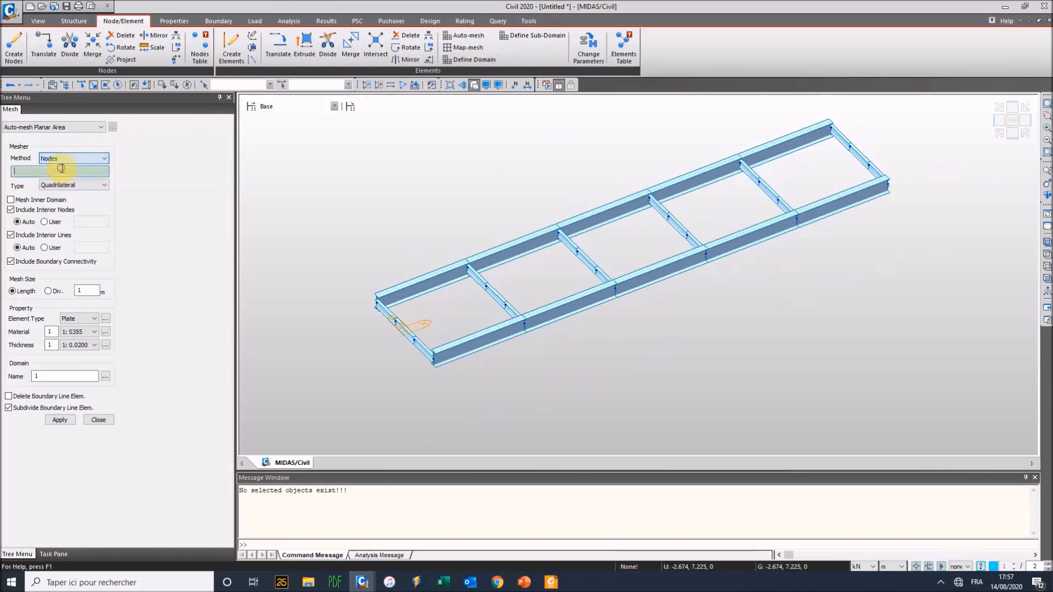
left_click(67, 186)
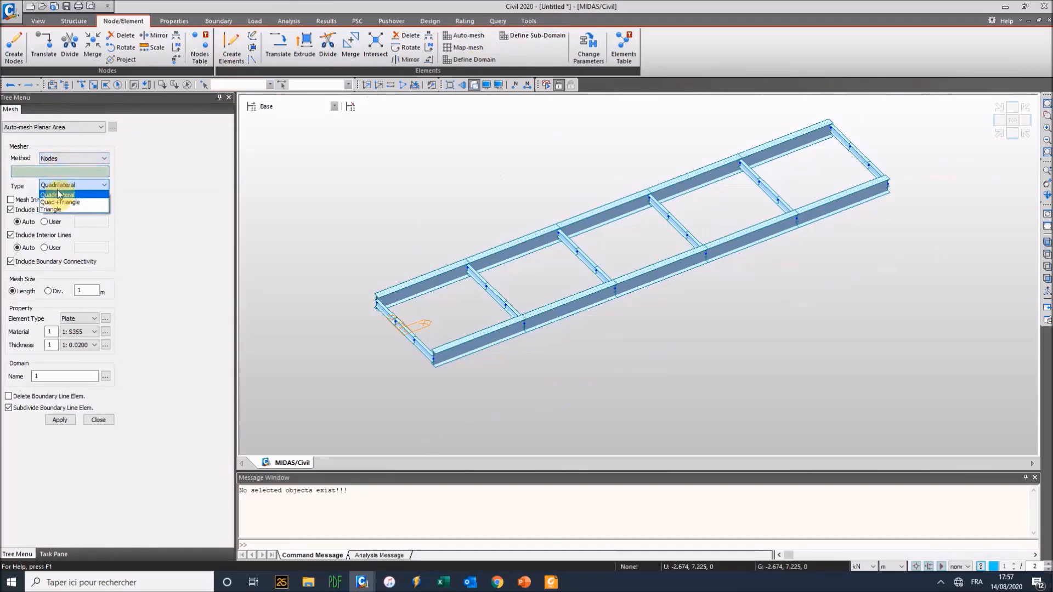
left_click(55, 195)
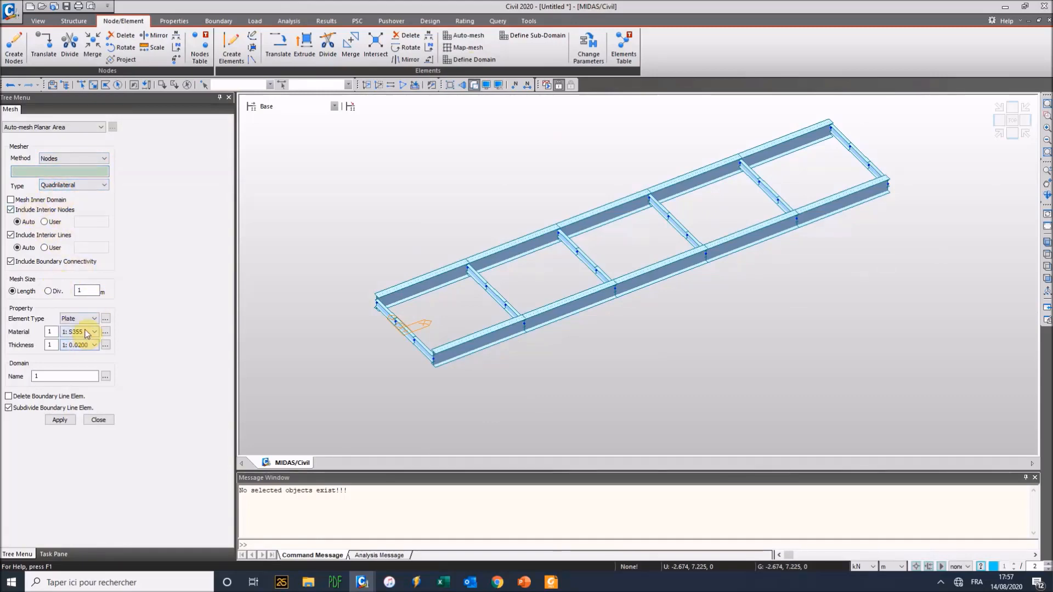
left_click(85, 290)
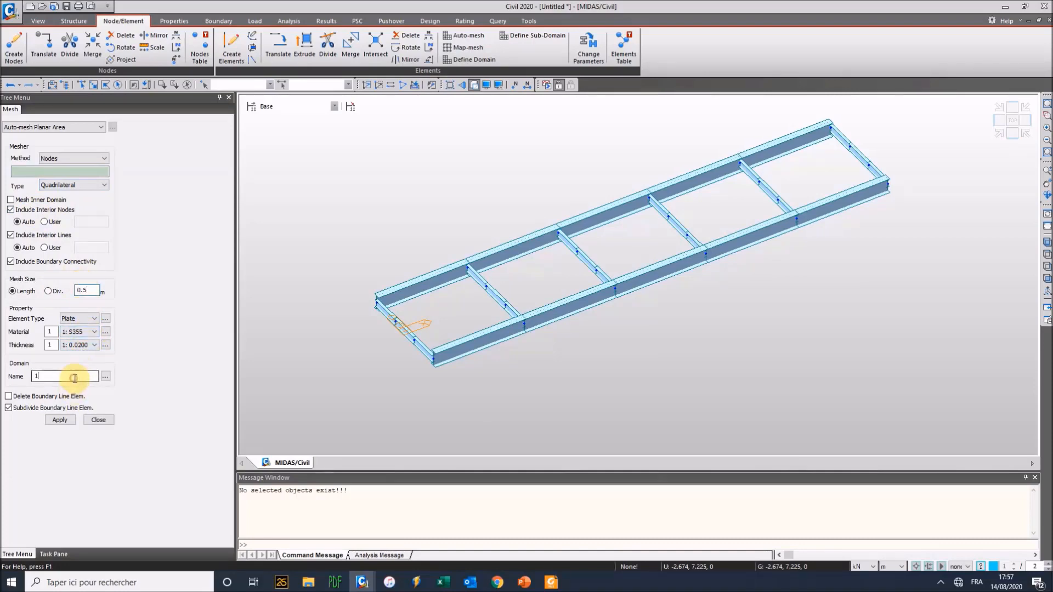
left_click(469, 254)
left_click(557, 234)
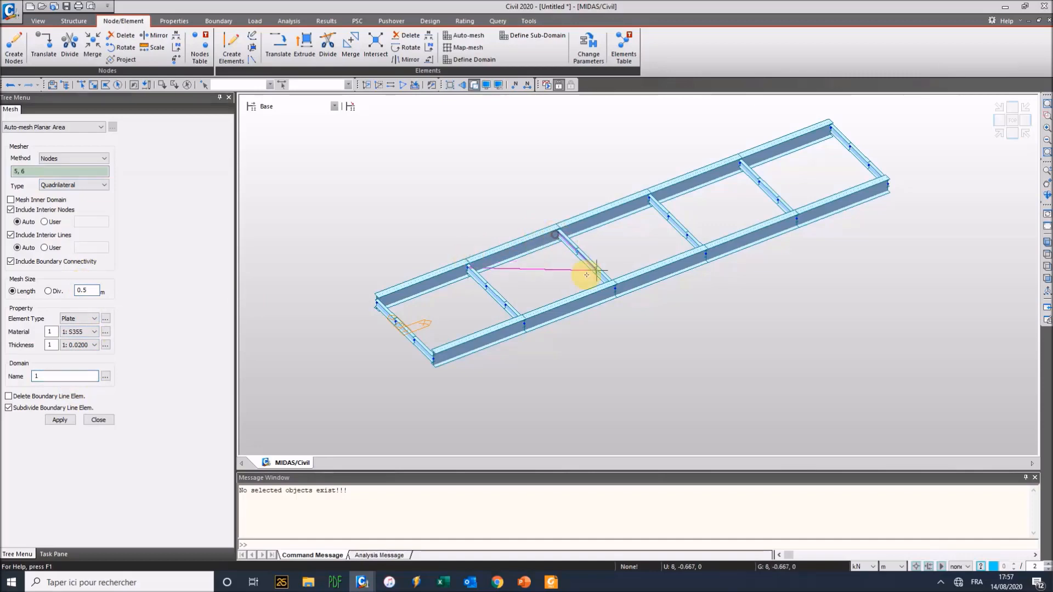
left_click(611, 294)
left_click(512, 328)
left_click(60, 420)
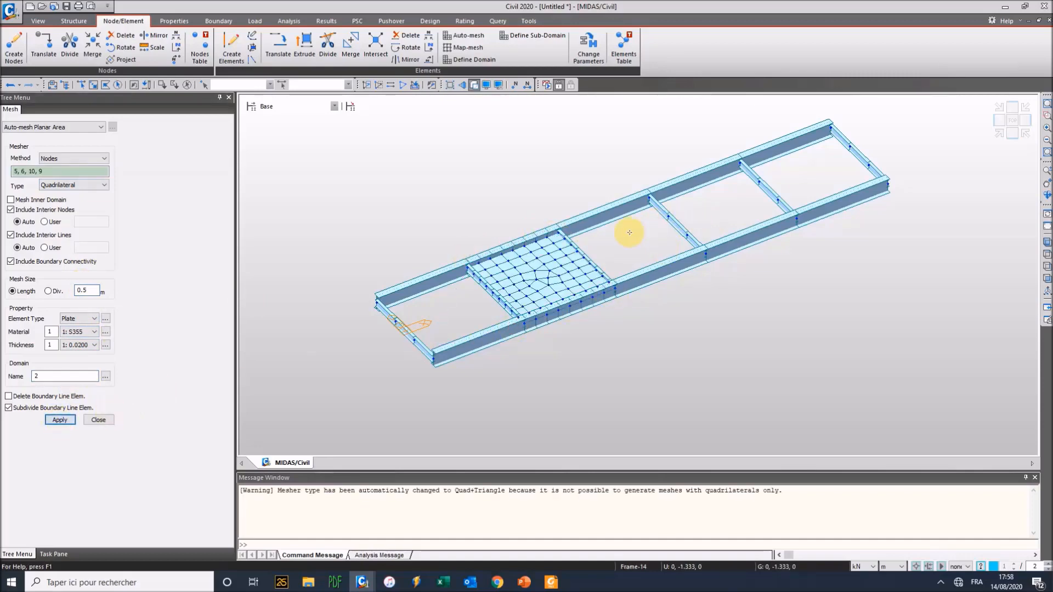
Examine the meshed bay up close, checking how the main beam along its edge is subdivided at the plate nodes.
mouse_move(461, 216)
middle_mouse_down("ctrl")
mouse_move(438, 203)
mouse_move(451, 225)
middle_mouse_up("ctrl")
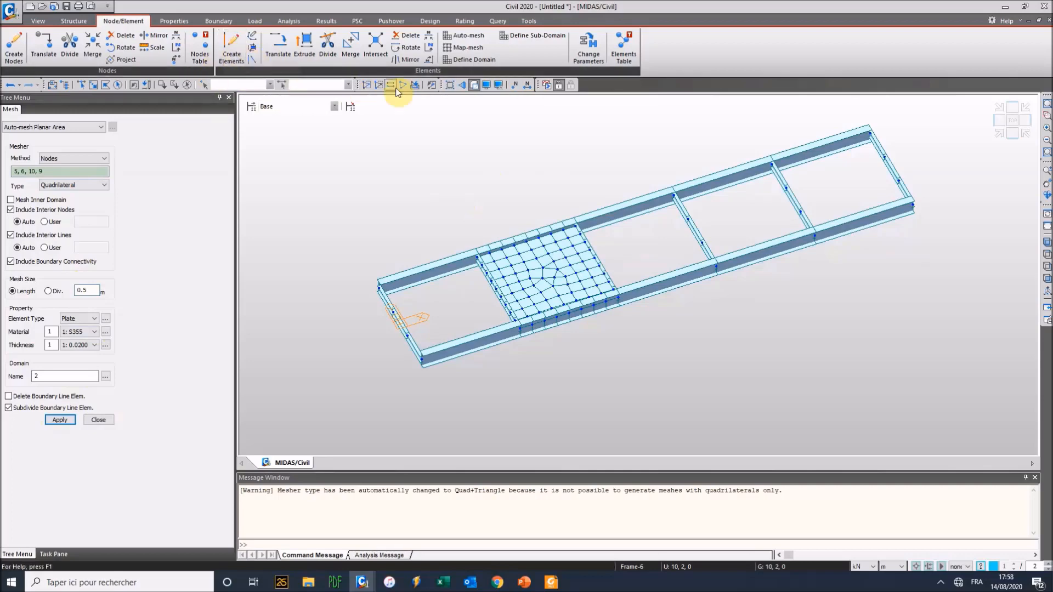
left_click(80, 86)
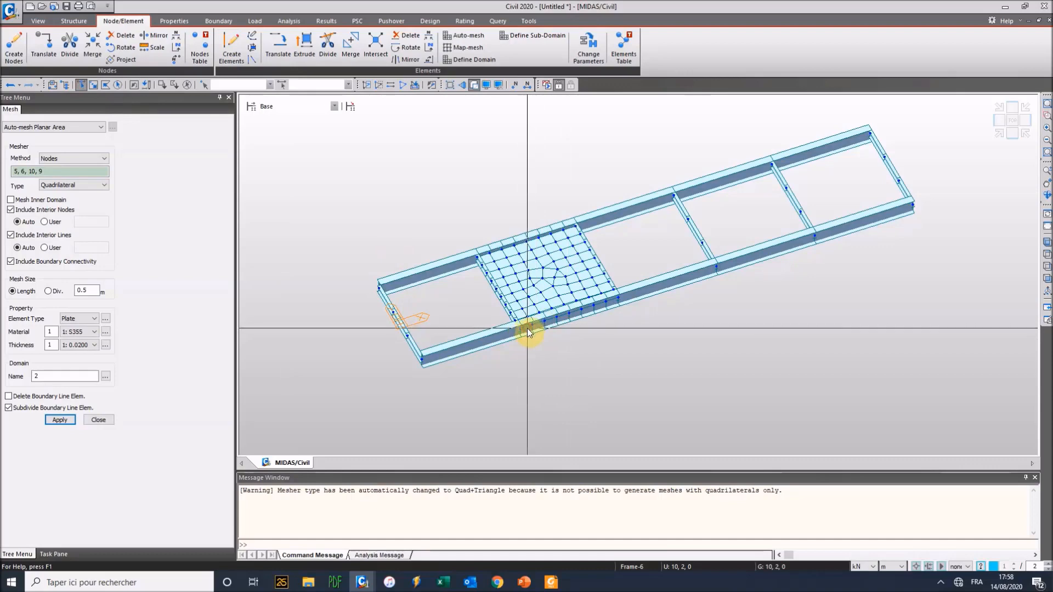
scroll(556, 310, "up", 5)
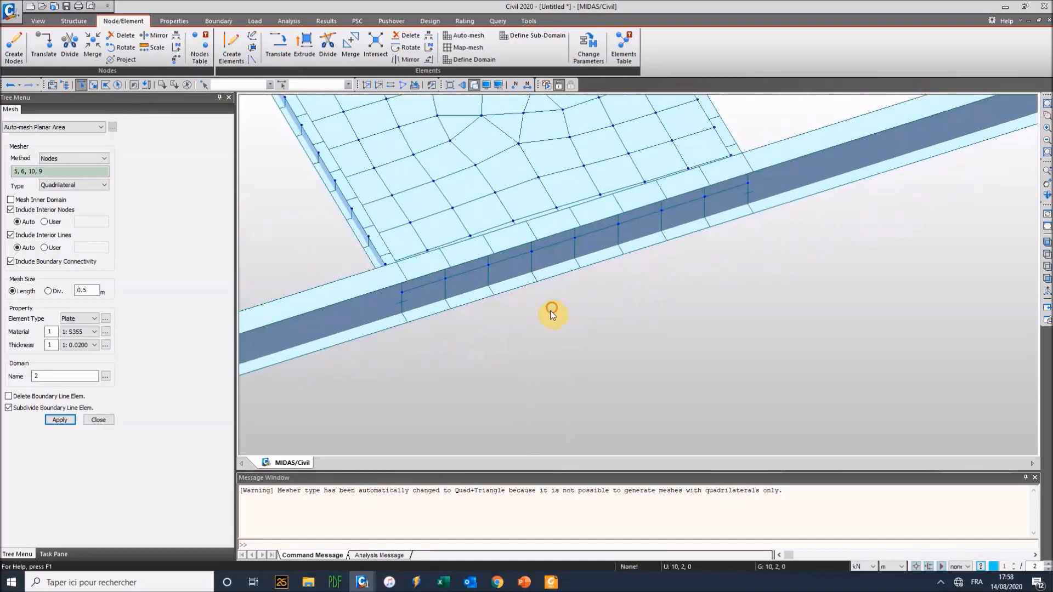
left_click(520, 257)
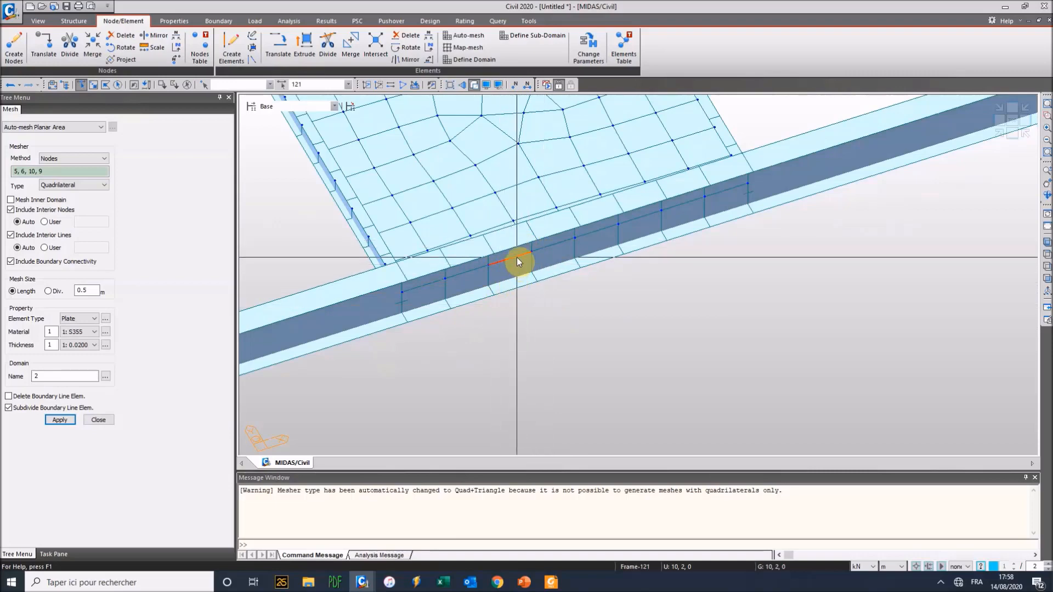
middle_click_drag(576, 364, 592, 359)
scroll(591, 360, "down", 5)
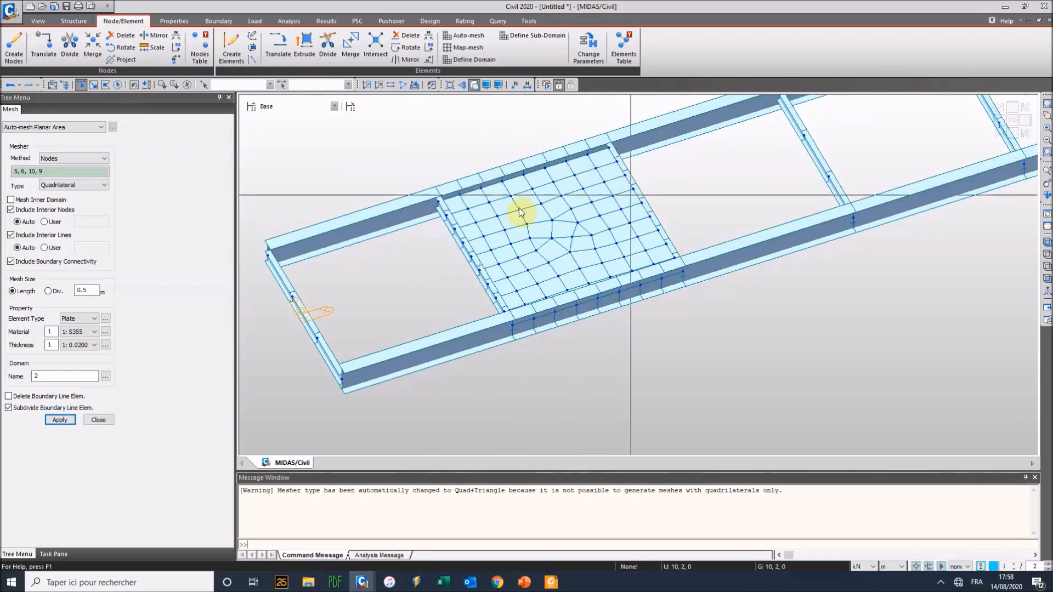
scroll(404, 193, "up", 2)
scroll(395, 211, "down", 3)
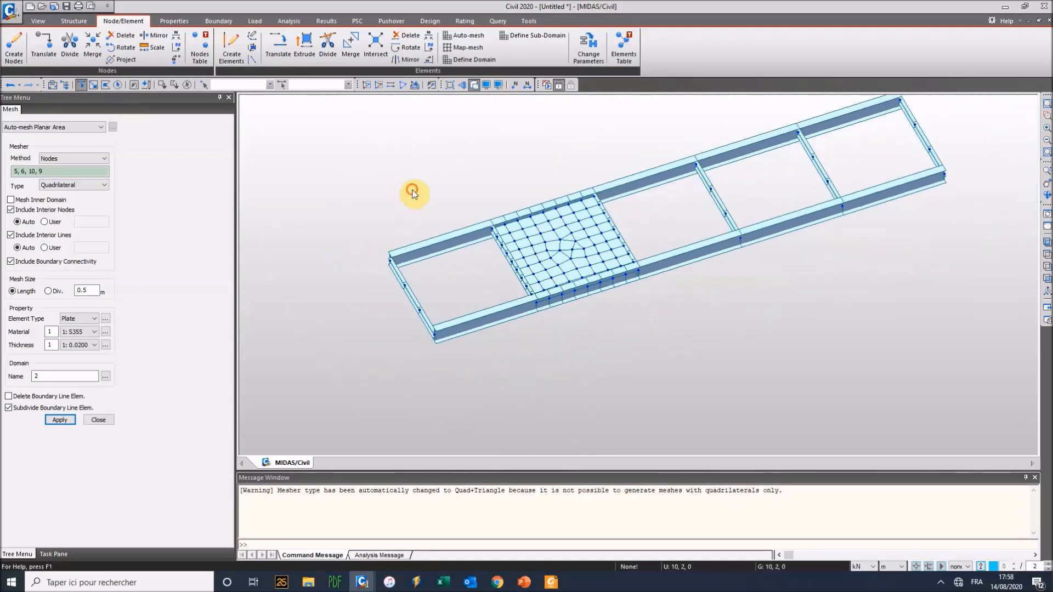
Add a support restraining Dx, Dy and Dz at the near corner node on the origin end of the frame.
left_click(184, 22)
left_click(222, 21)
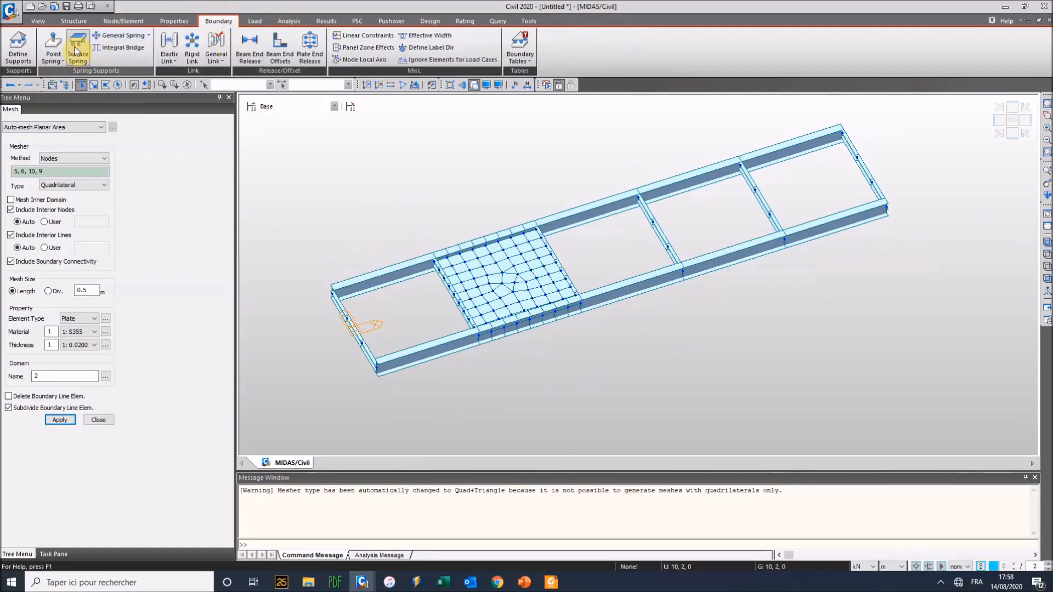
left_click(15, 55)
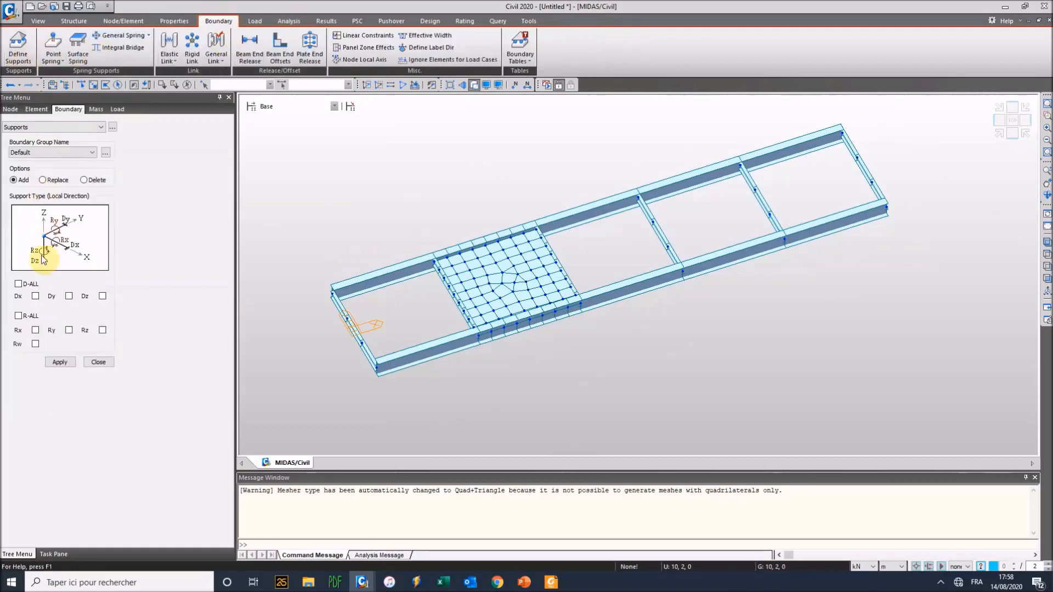
left_click(18, 284)
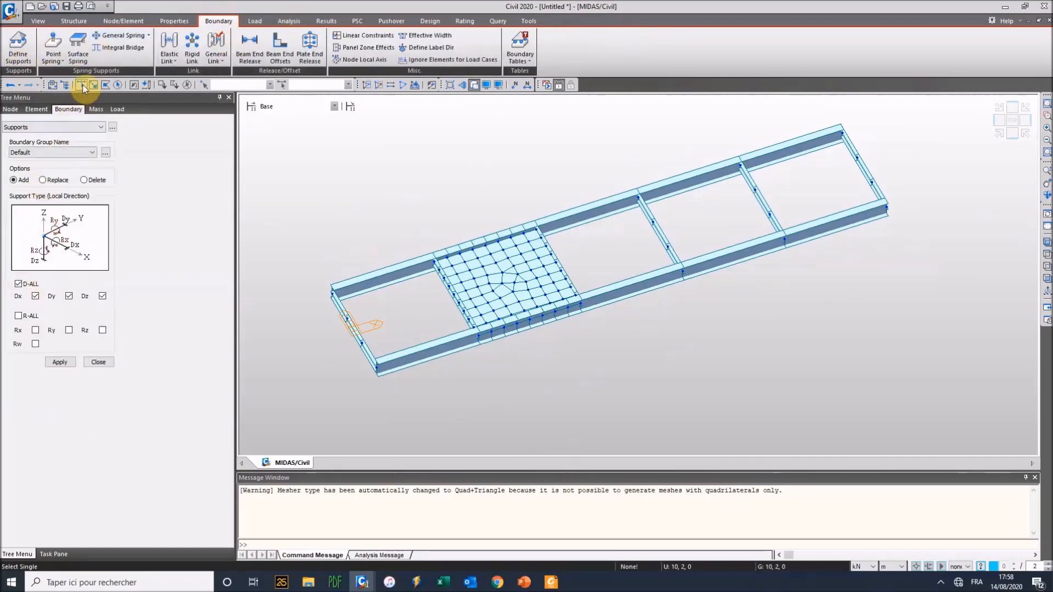
left_click(374, 367)
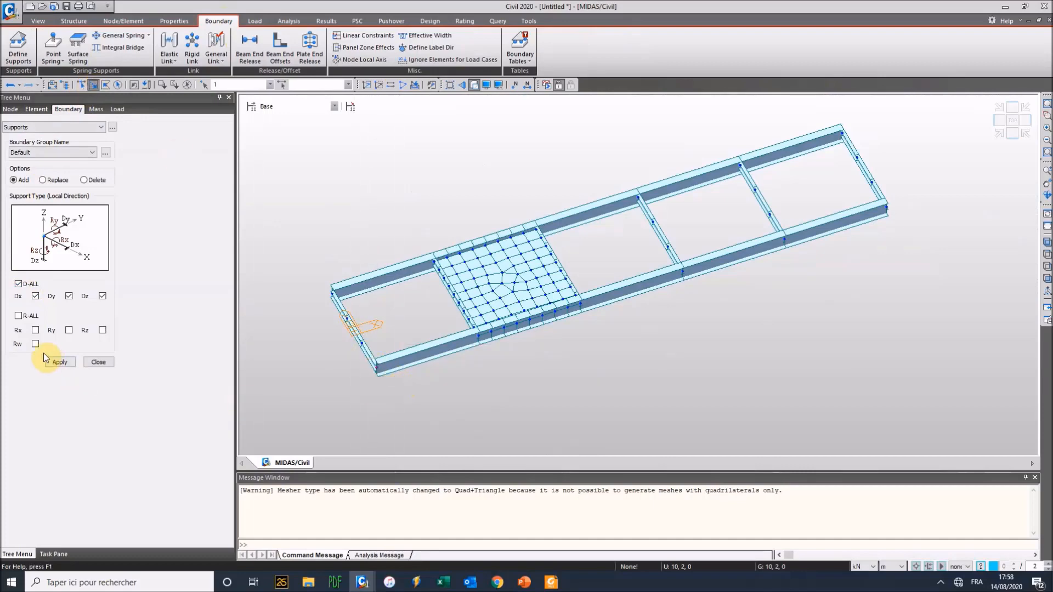
left_click(59, 362)
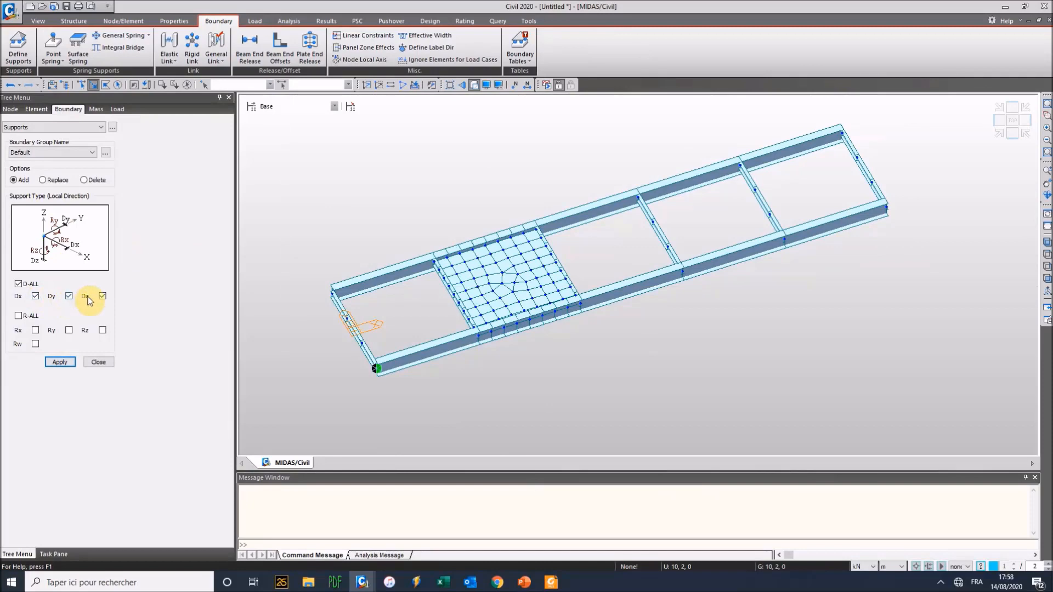
Add a Dy and Dz support at the near main beam's far end, and Dz-only supports at both ends of the opposite main beam.
left_click(35, 296)
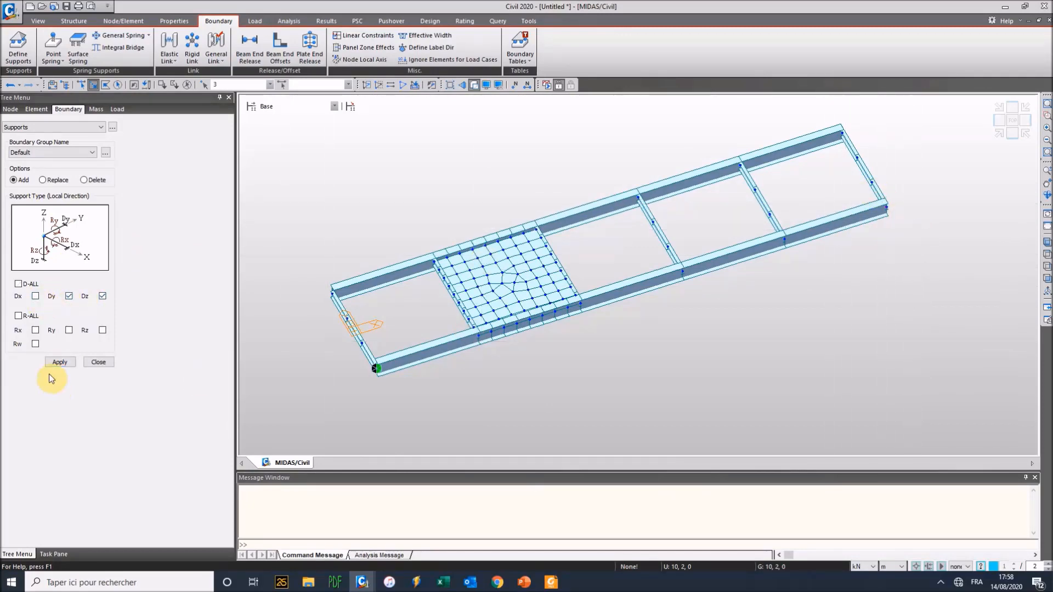
left_click(60, 363)
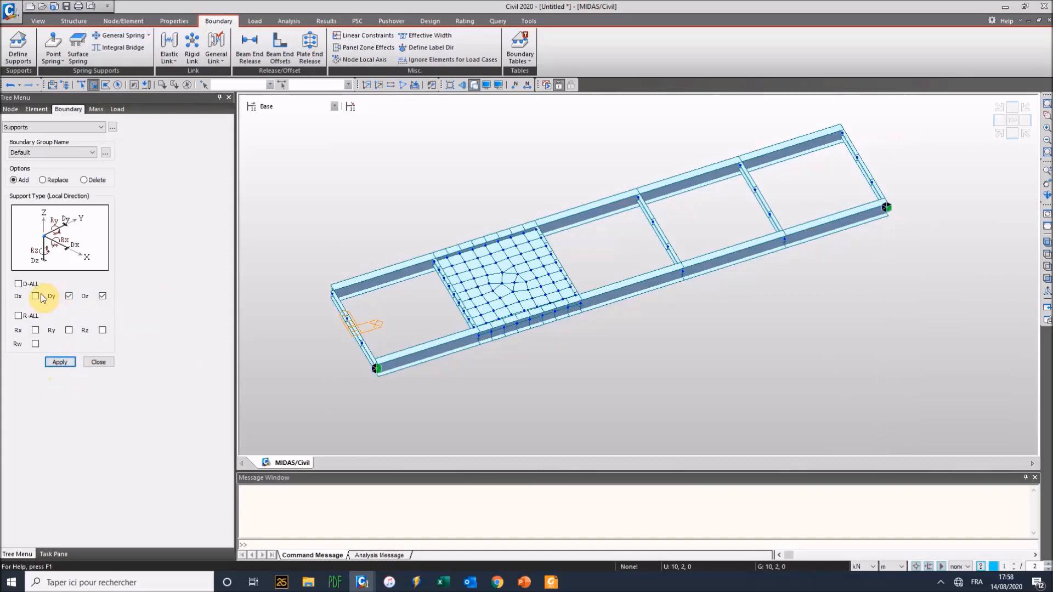
left_click(69, 296)
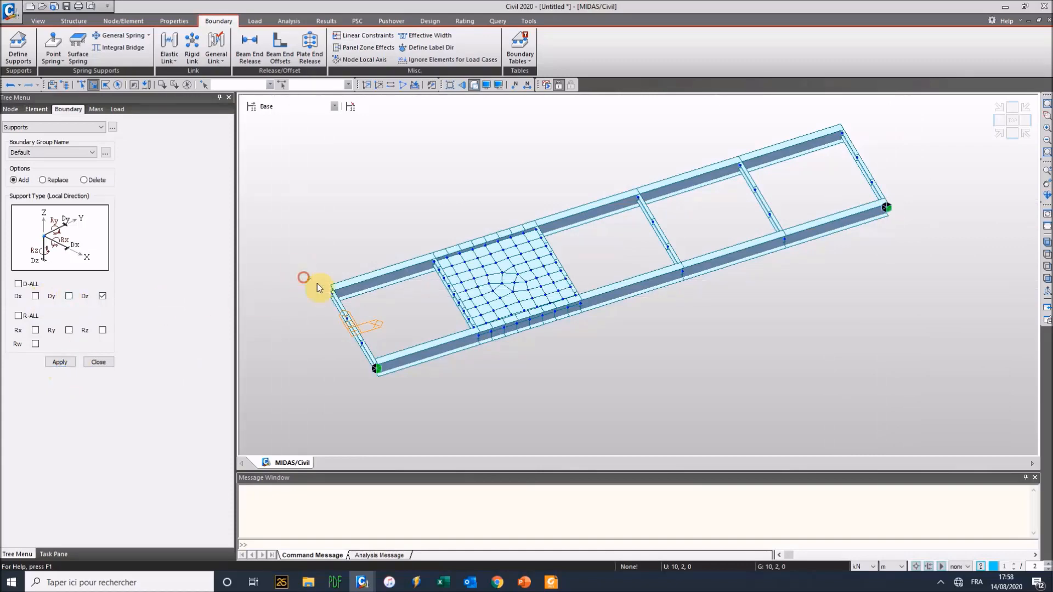
left_click(332, 294)
left_click_drag(823, 113, 873, 145)
left_click(61, 362)
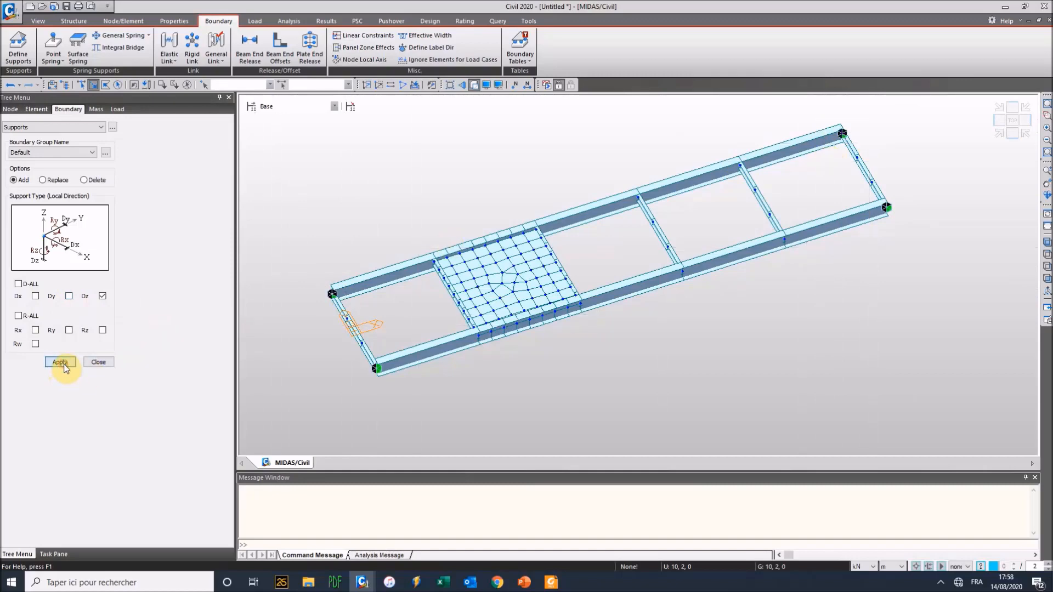
Create two static load cases named PoidsPropre and Chargement, both of type User Defined Load (USER).
left_click(255, 20)
left_click(31, 36)
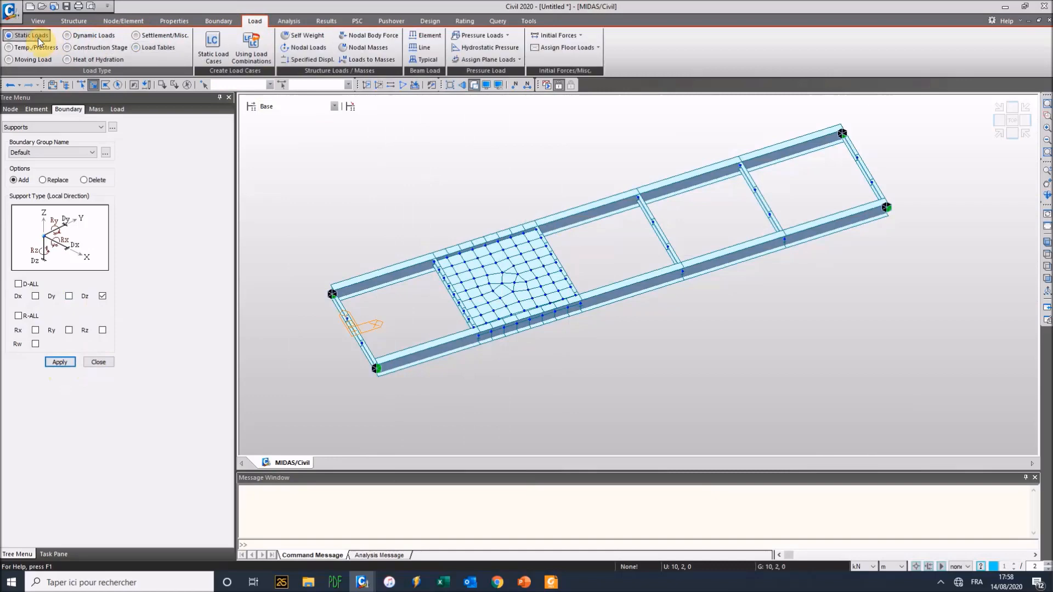
left_click(213, 44)
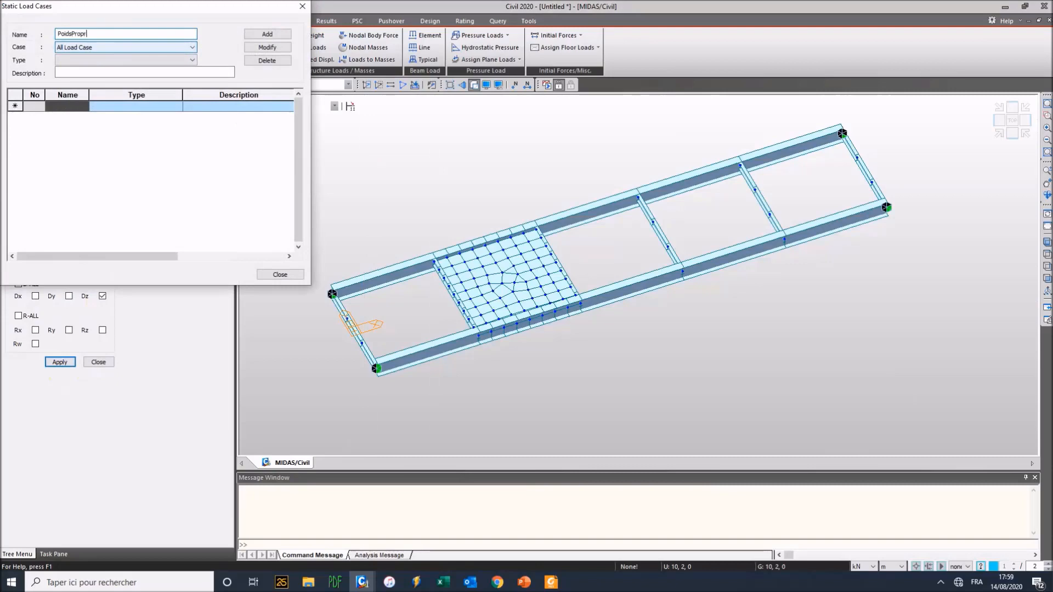
left_click(170, 59)
left_click(165, 67)
left_click(267, 34)
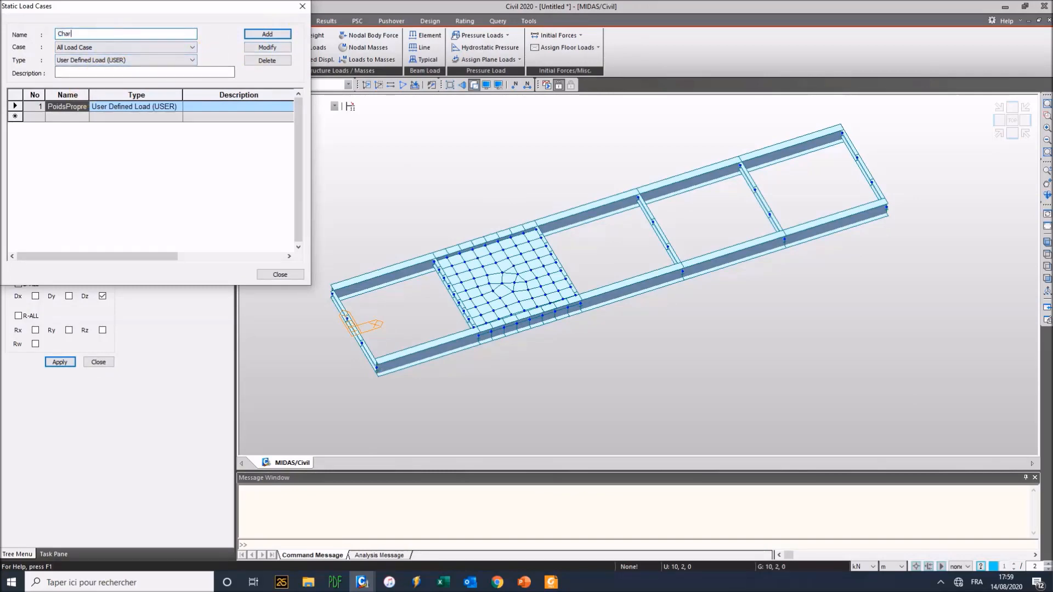
left_click(262, 34)
left_click(293, 275)
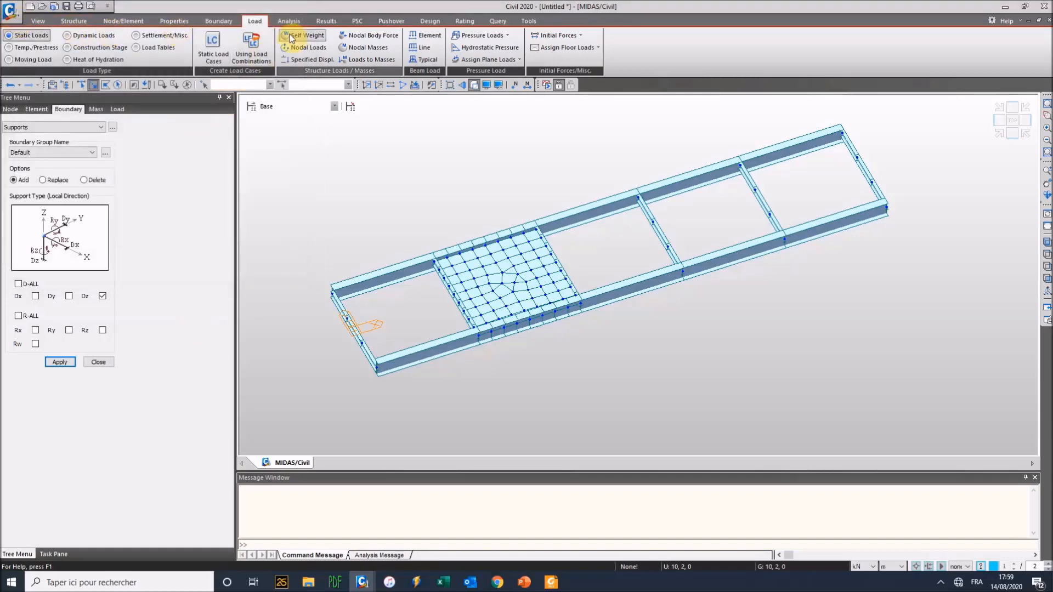
Add self weight to the PoidsPropre load case with a Z factor of -1.1.
left_click(321, 39)
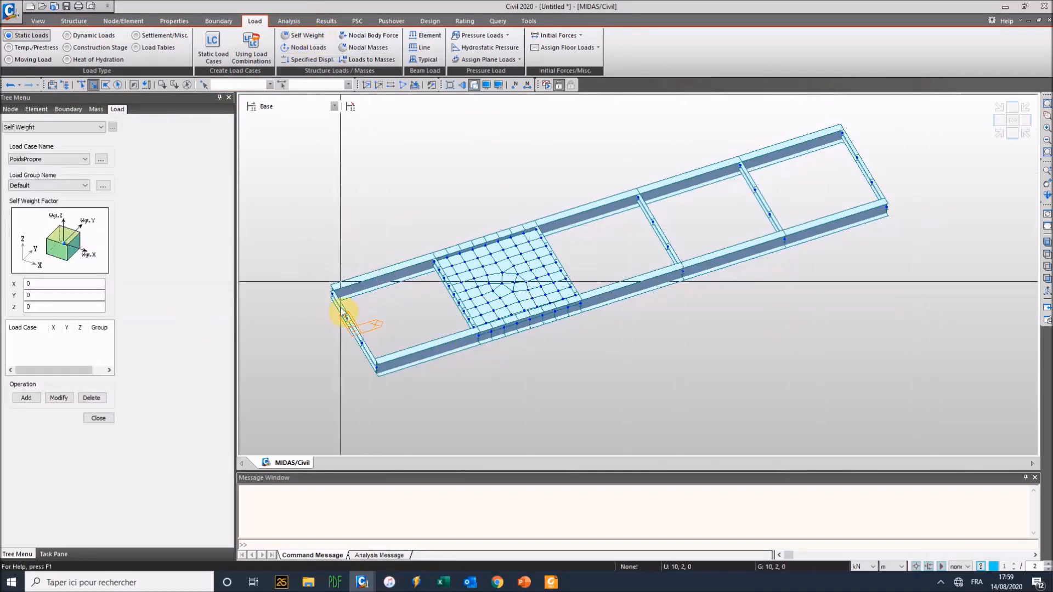
double_click(36, 307)
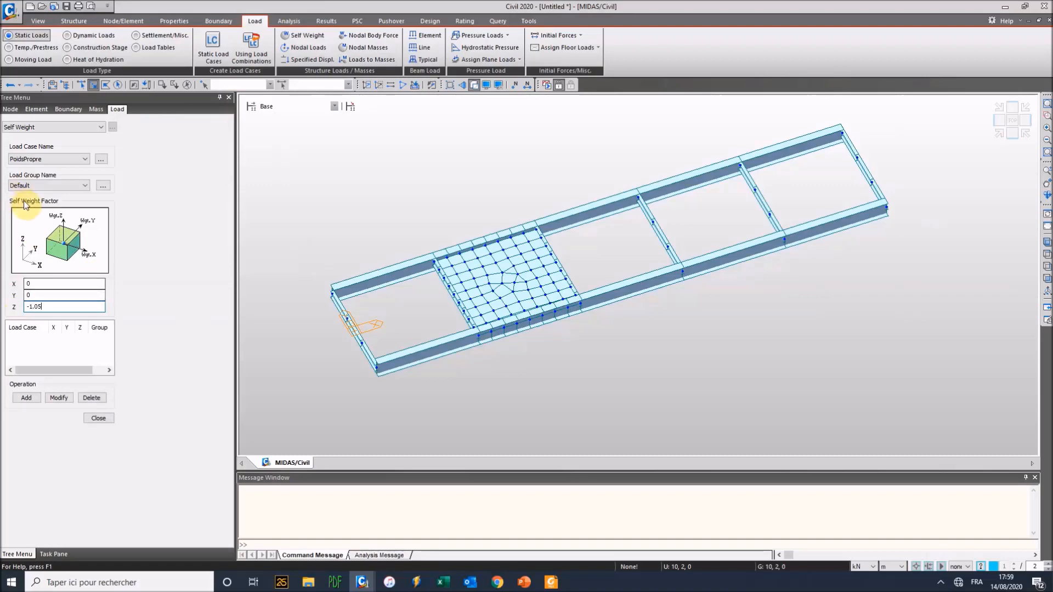
double_click(38, 307)
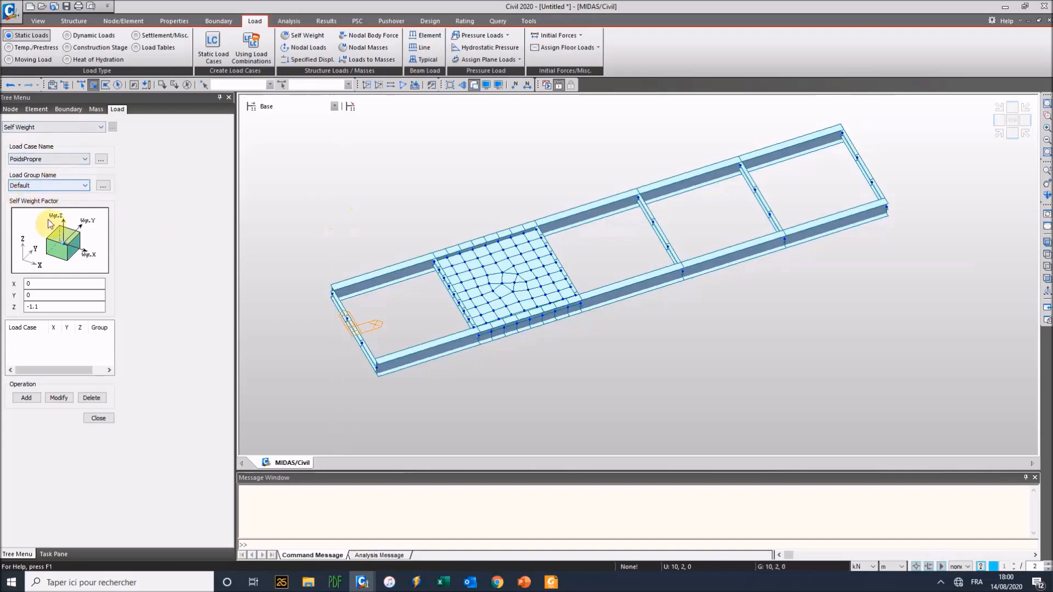
left_click(31, 400)
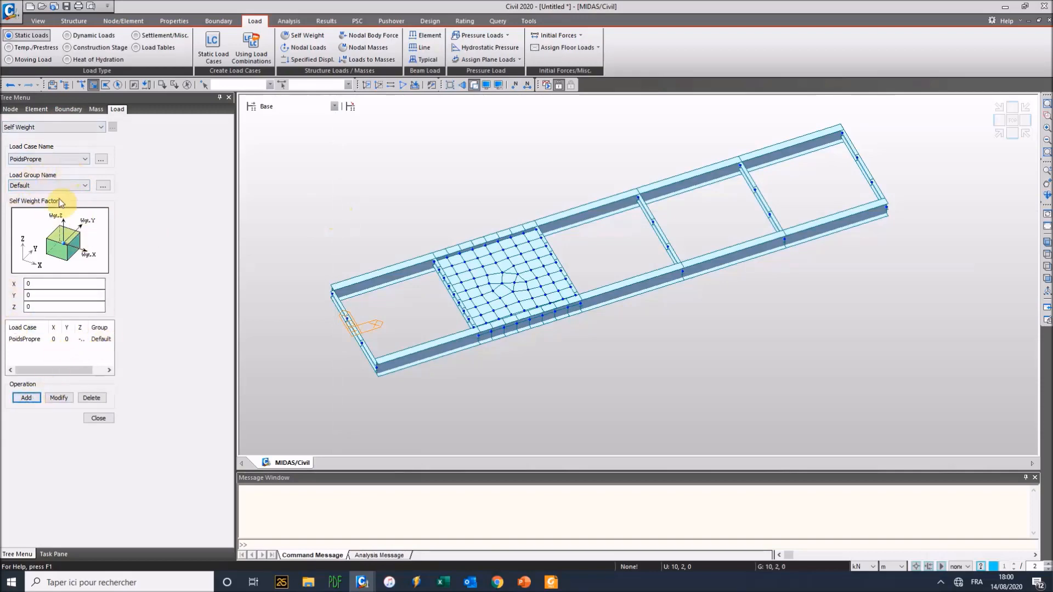
left_click_drag(86, 327, 92, 327)
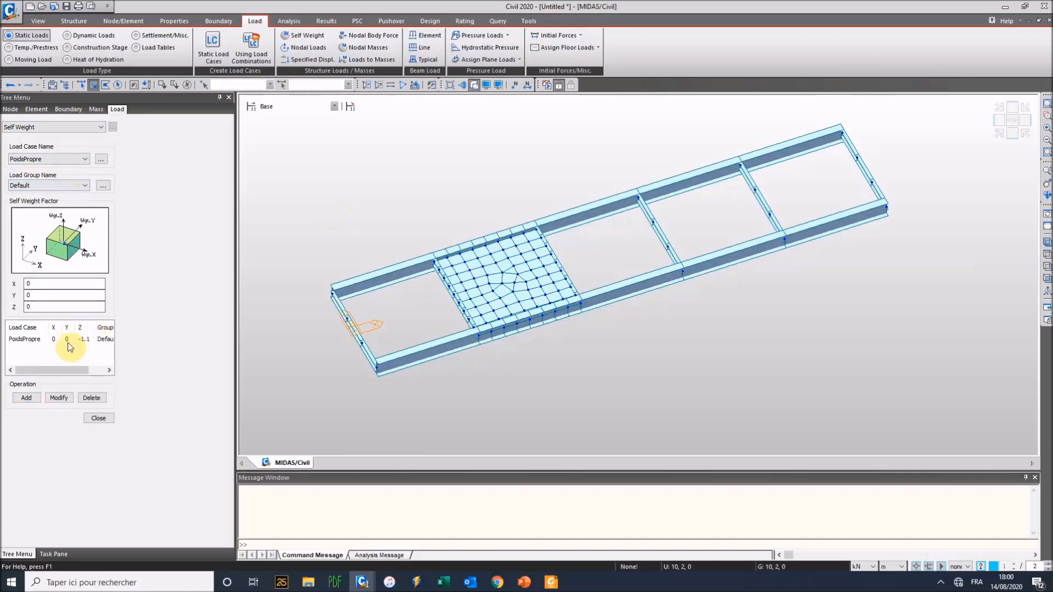
left_click(98, 418)
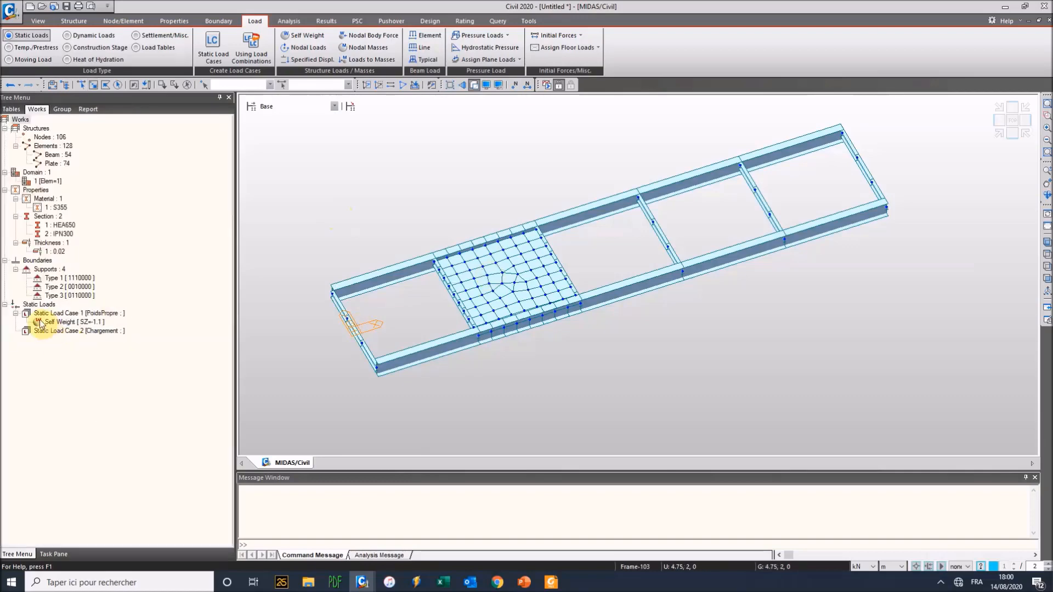
Apply a nodal load of FZ -1 kN in PoidsPropre at the far main beam's middle node and the plate's near main-beam corner.
left_click(54, 313)
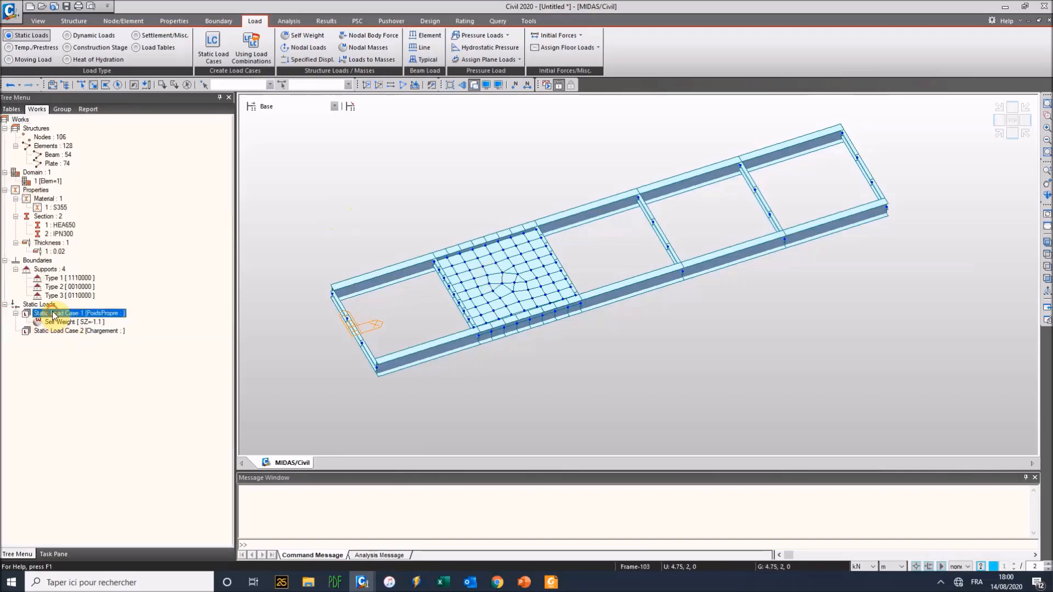
left_click(305, 47)
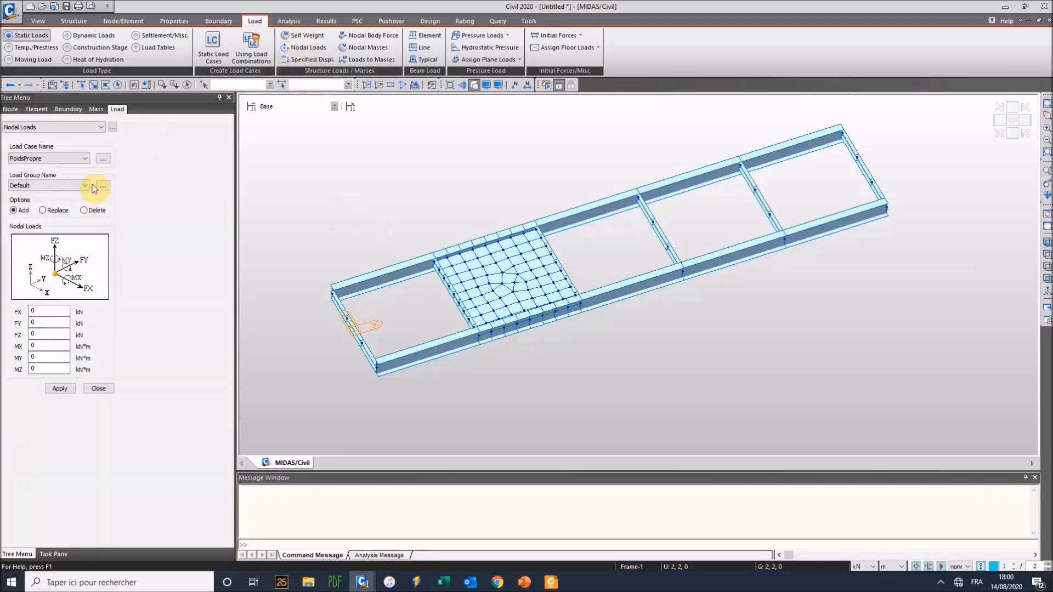
double_click(32, 334)
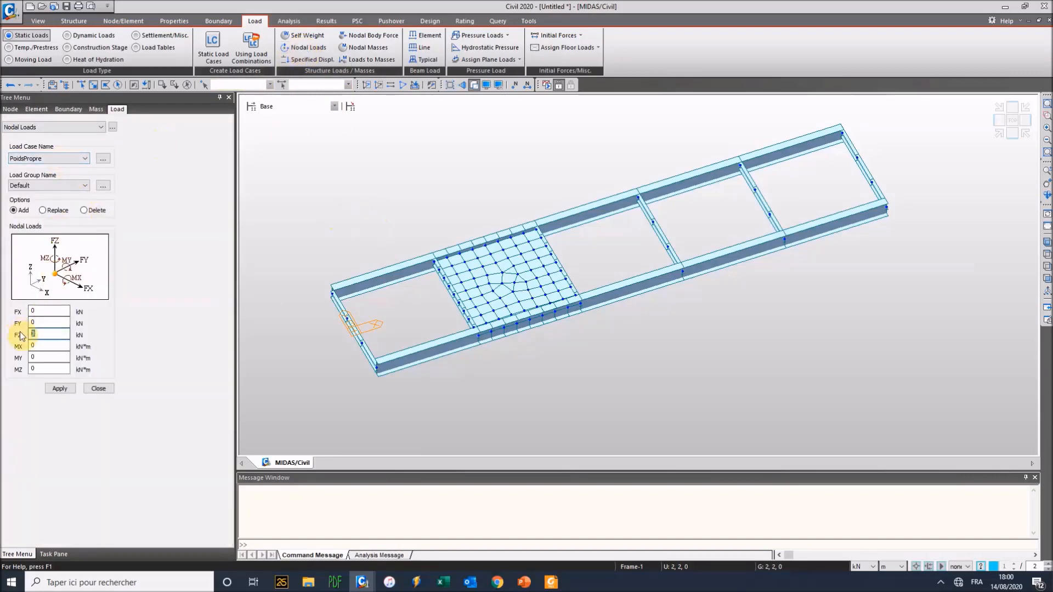
type("-1")
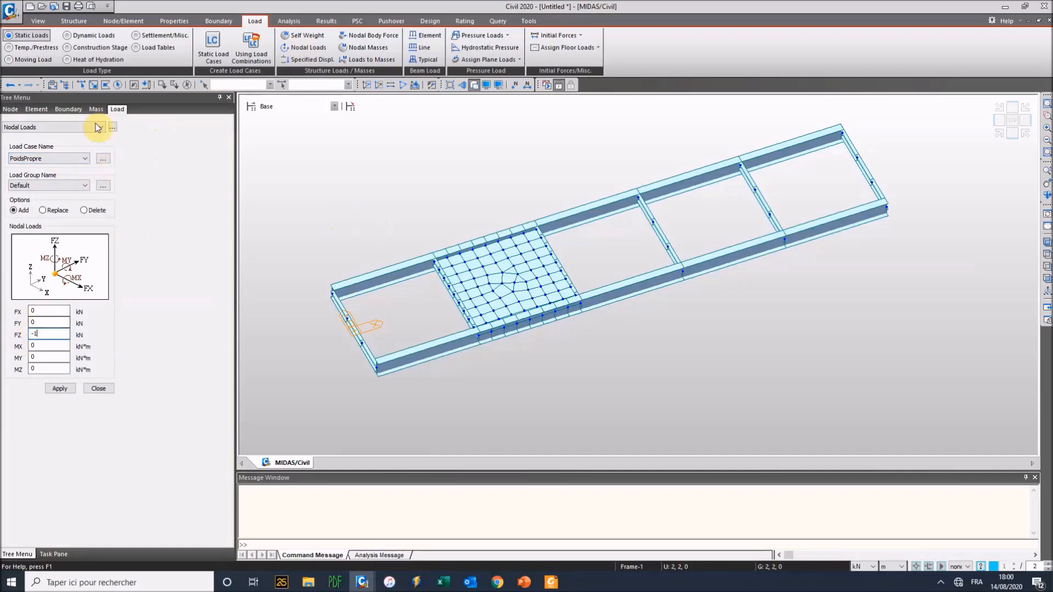
left_click(94, 84)
left_click(638, 198)
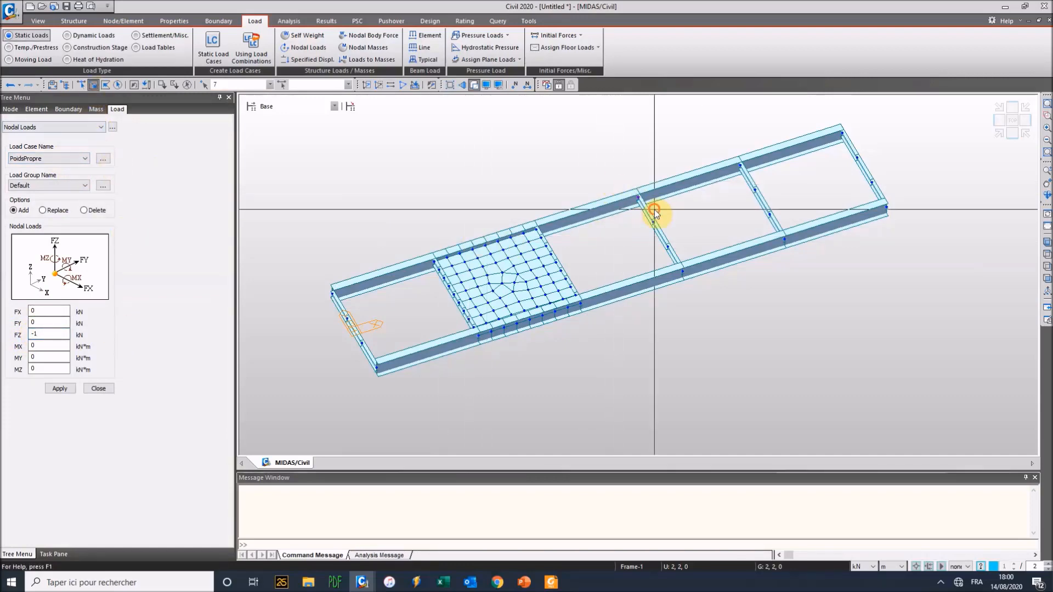
left_click(581, 303)
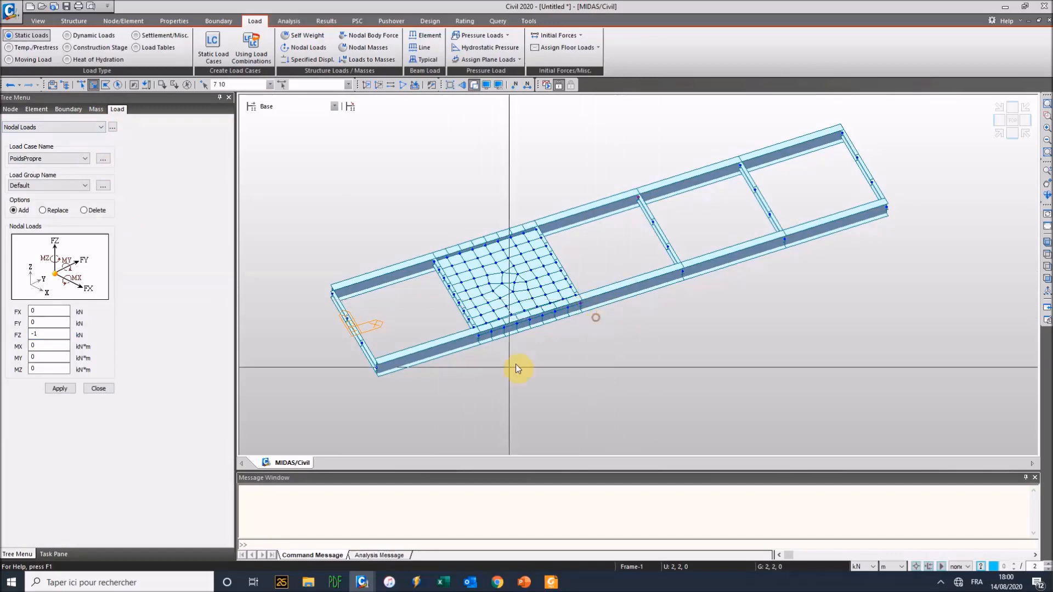
left_click(60, 389)
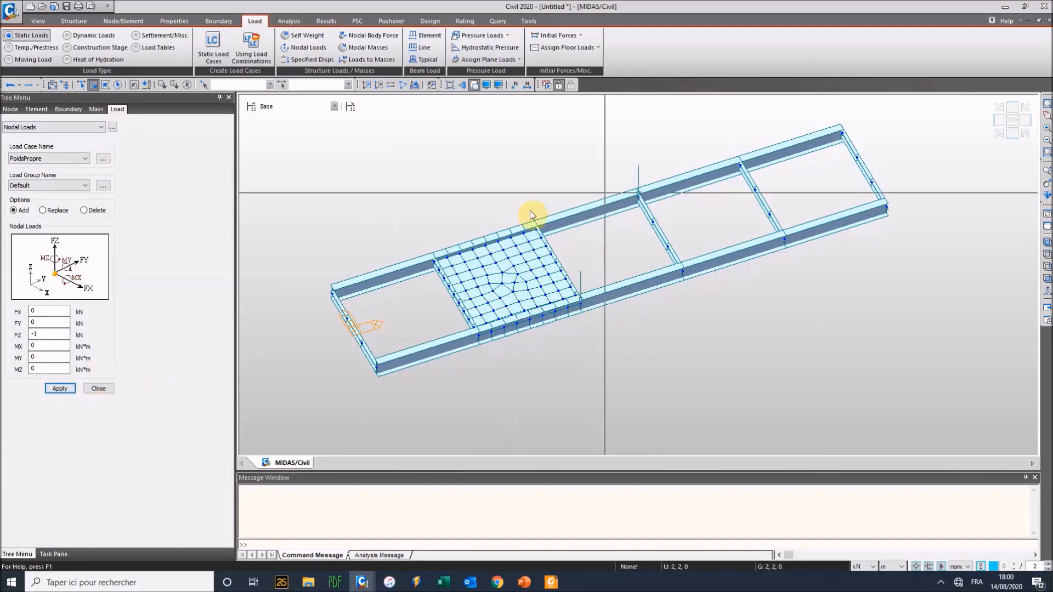
left_click(66, 86)
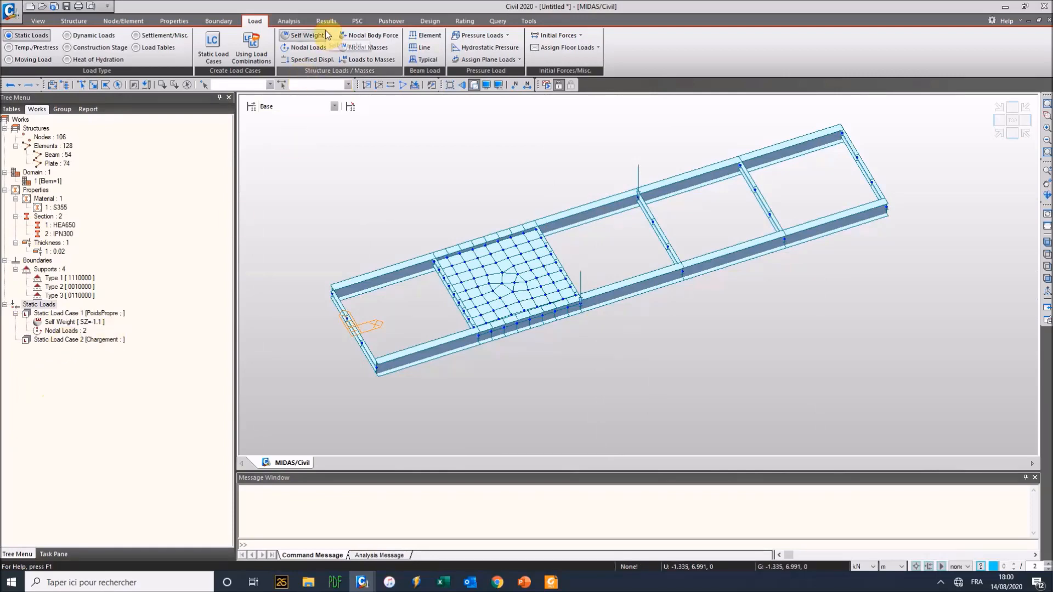
left_click(67, 86)
left_click(65, 86)
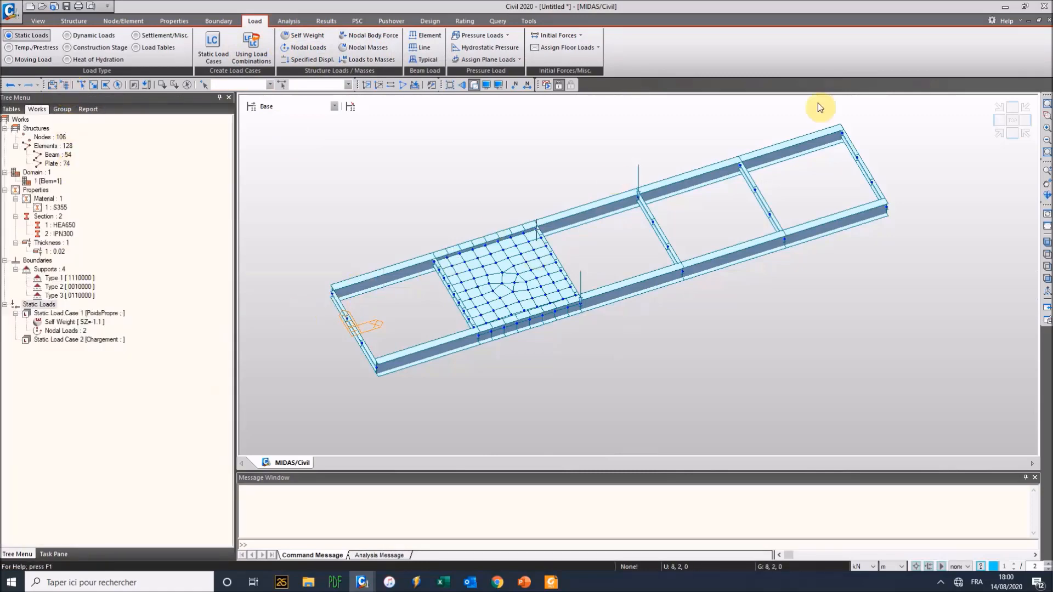
Apply a uniform Global Z element beam load of -10 kN/m to all HEA650 beams in the Chargement load case.
left_click(60, 226)
double_click(61, 225)
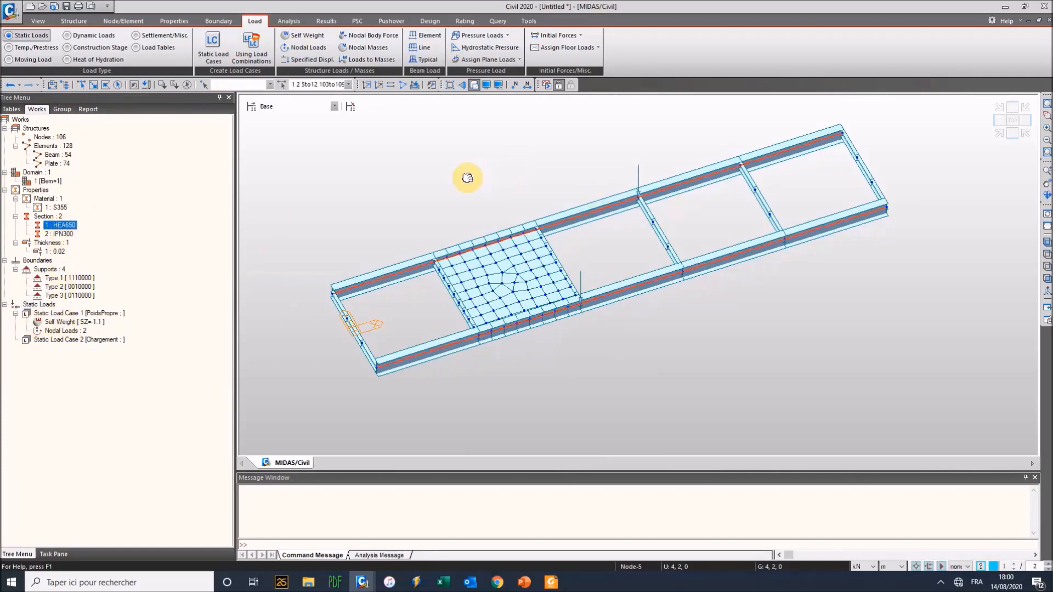
middle_click_drag(479, 173, 460, 179)
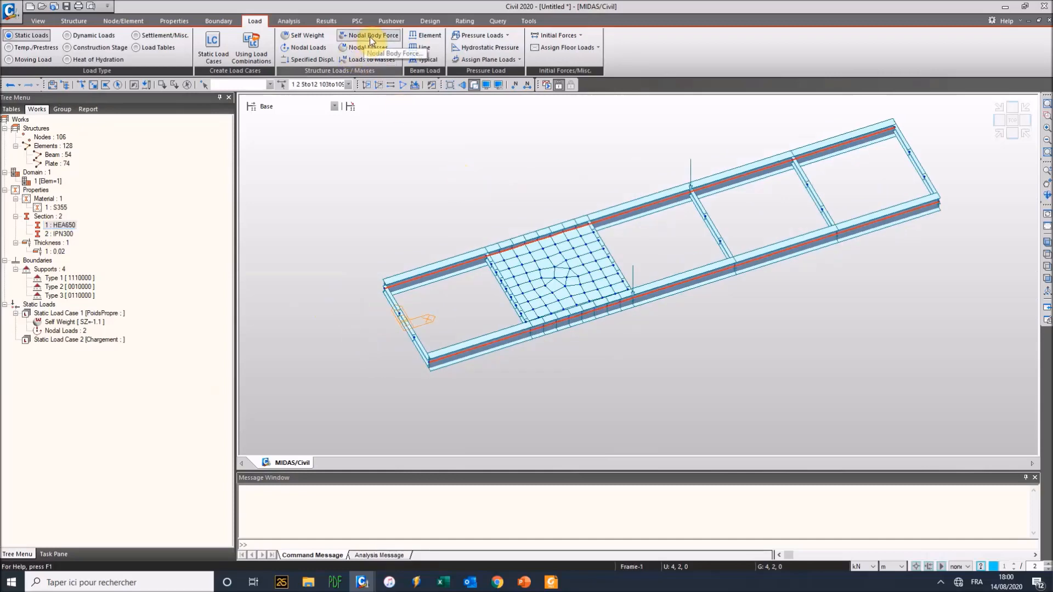
left_click(422, 36)
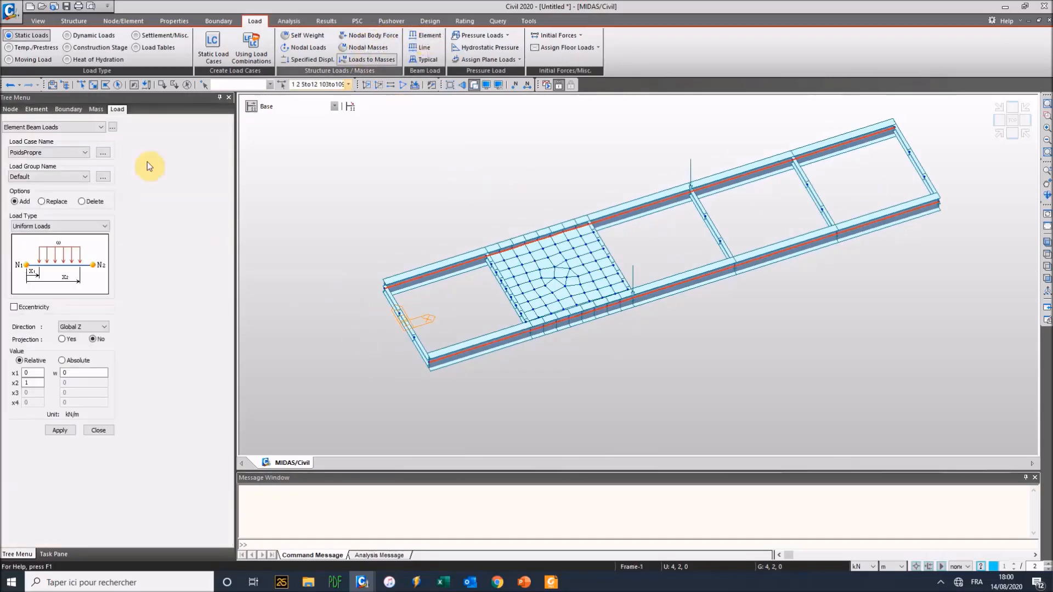
left_click(72, 374)
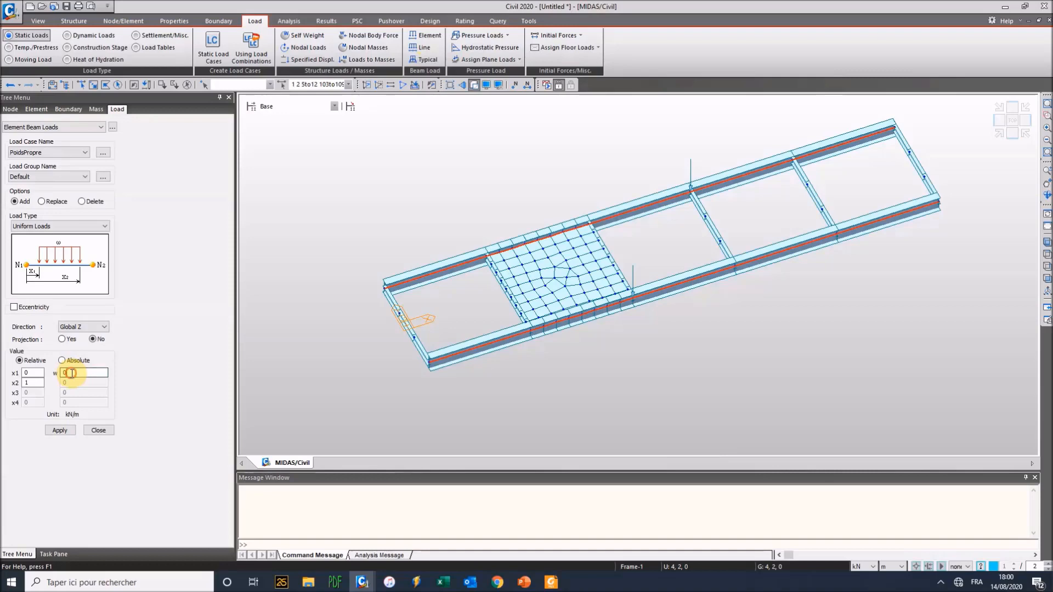
left_click_drag(66, 373, 60, 376)
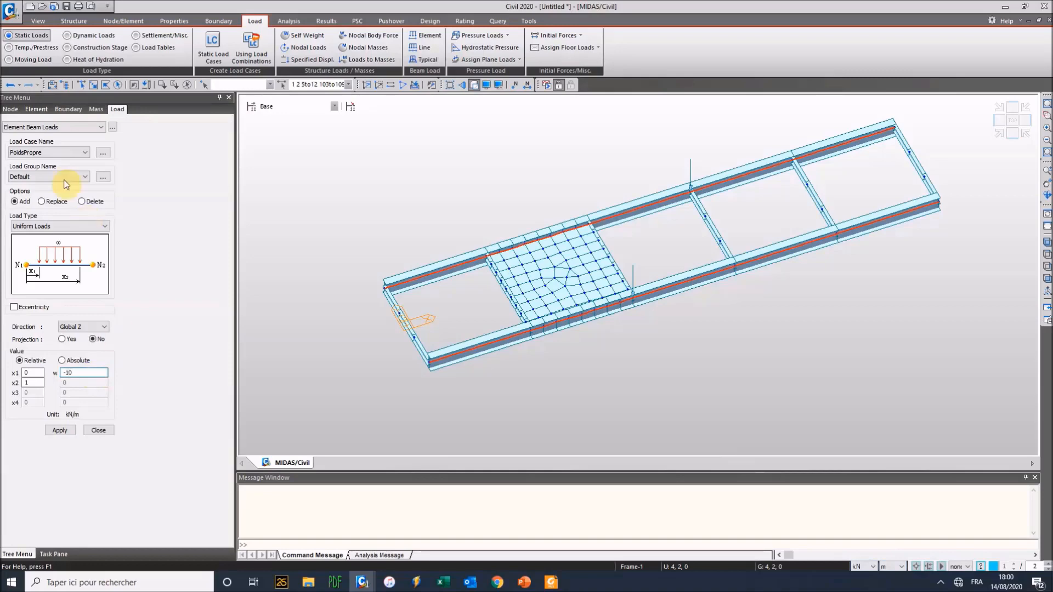
left_click(58, 154)
left_click(49, 166)
left_click(60, 431)
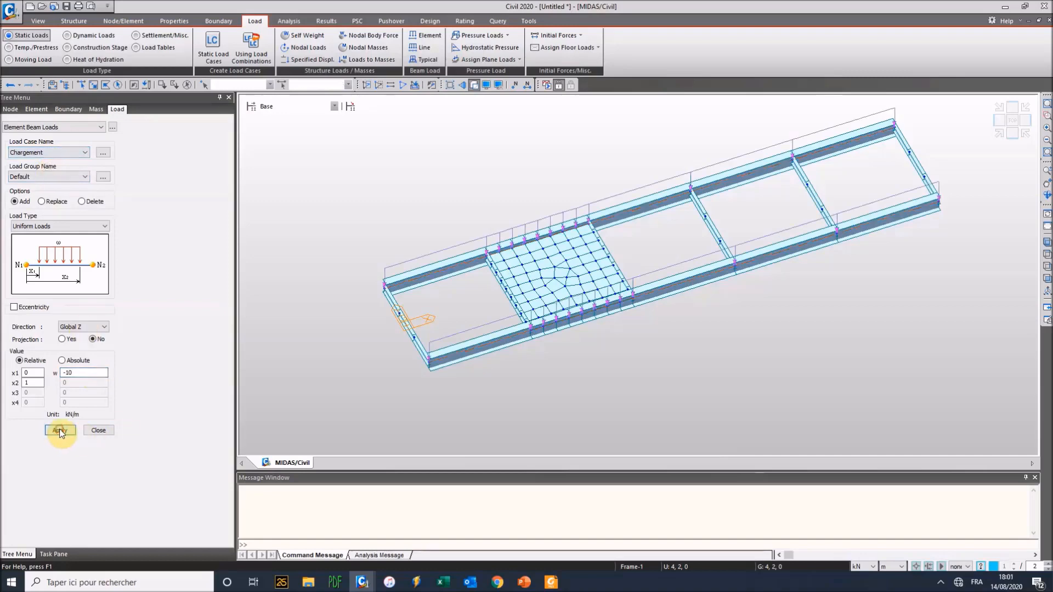
middle_click_drag(406, 190, 370, 241)
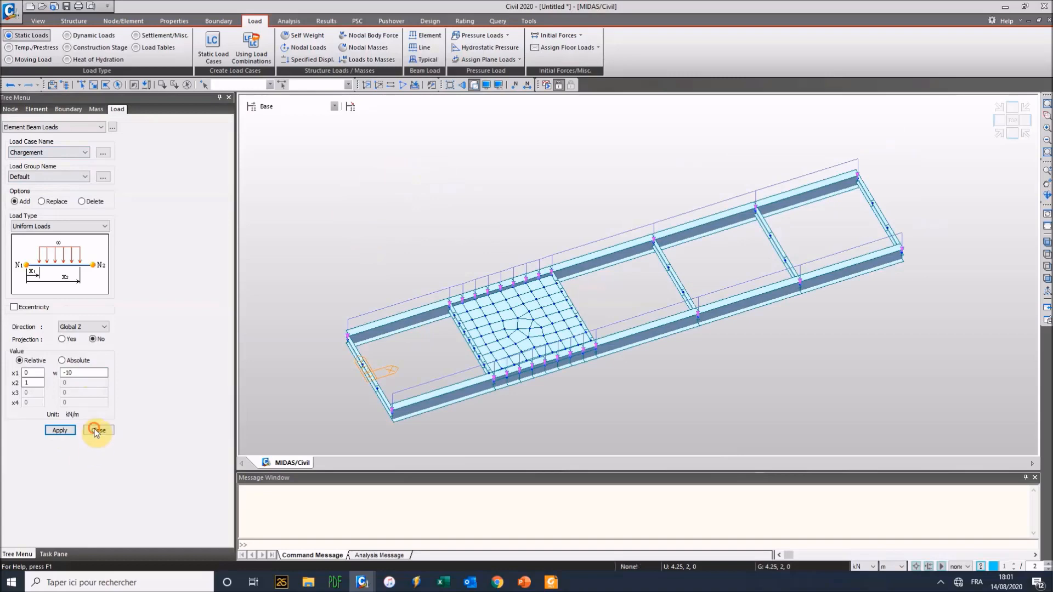
left_click(98, 430)
Perform the structural analysis, saving the model as Untitled.mcb in the Documents folder.
left_click(289, 21)
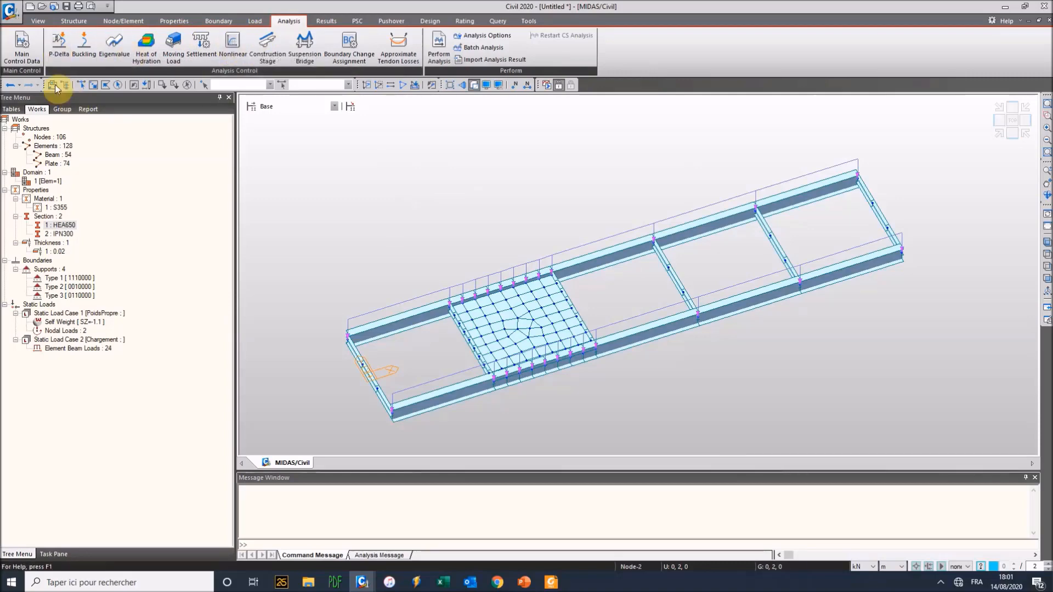
left_click(546, 87)
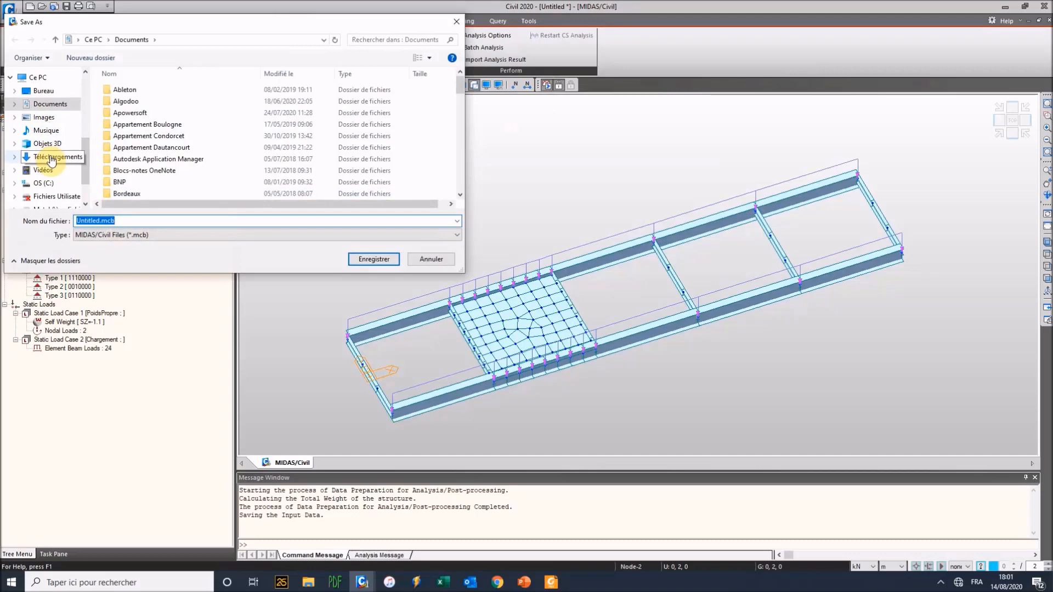
left_click(358, 259)
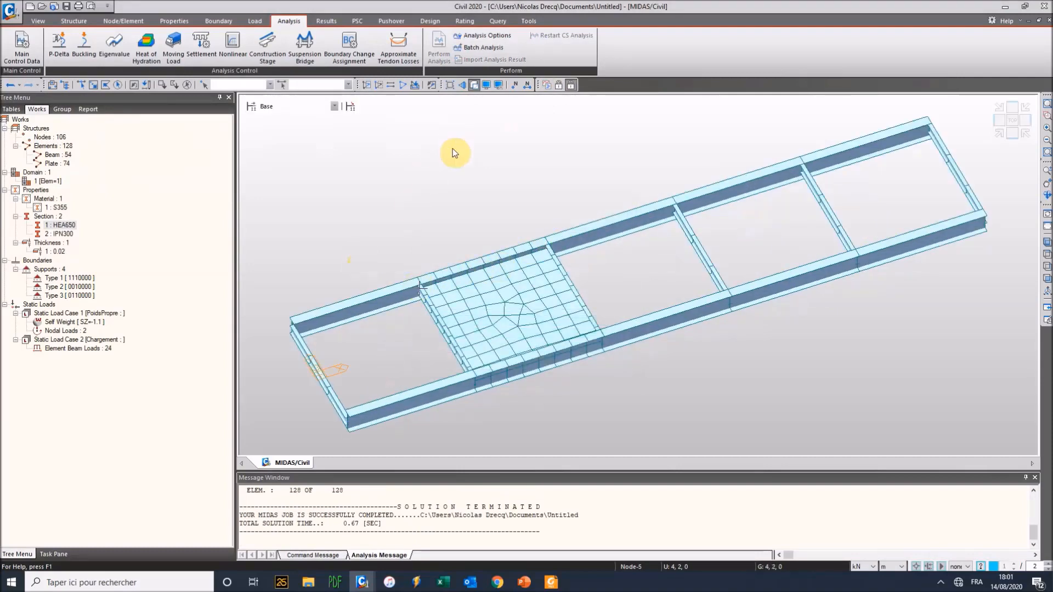
Switch the model to wireframe and turn on the display of nodes.
left_click(475, 84)
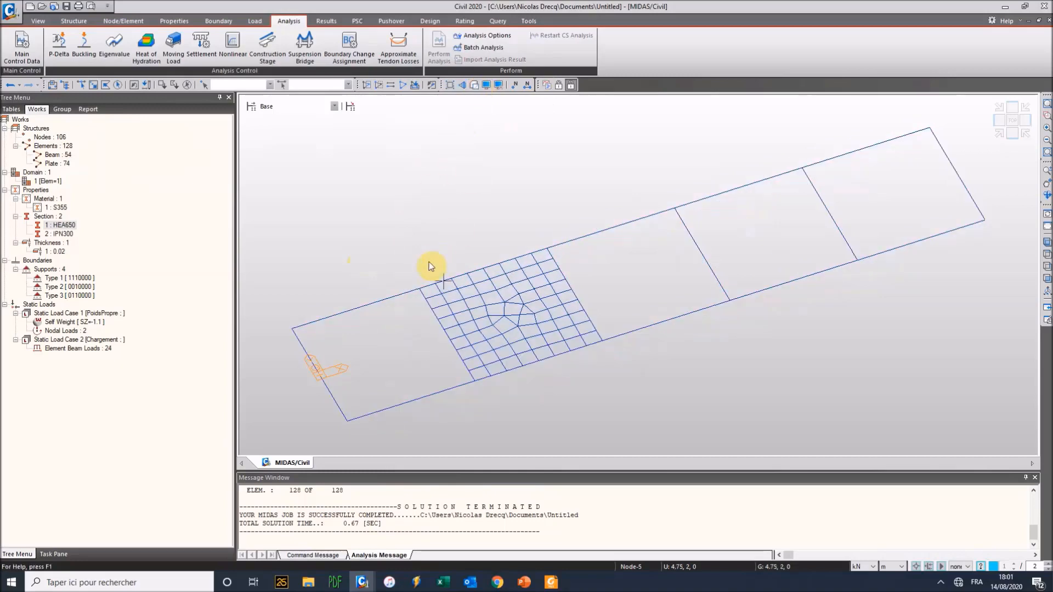
left_click(485, 85)
left_click(447, 224)
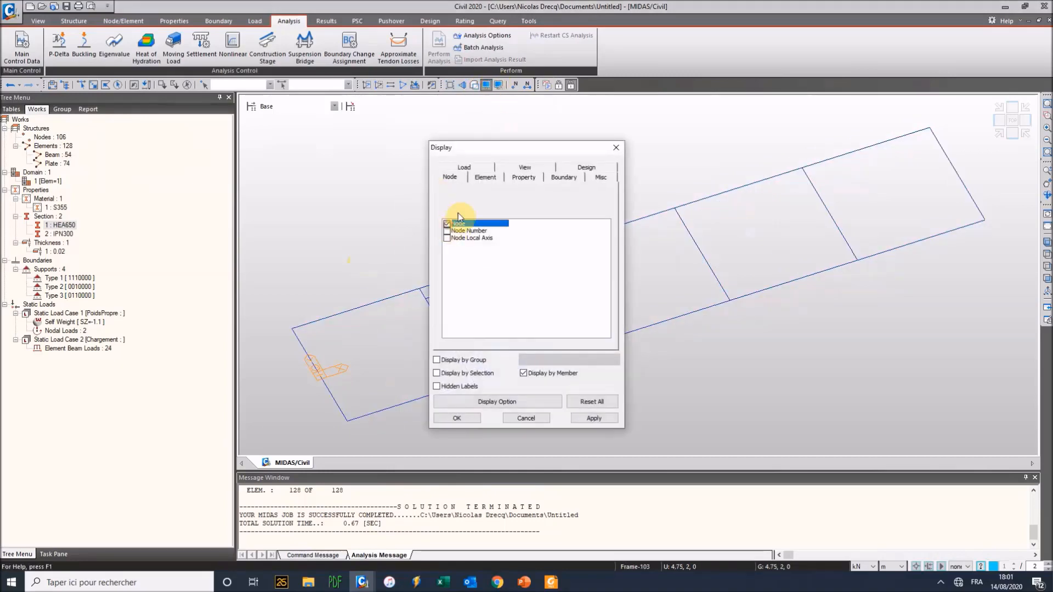
left_click(465, 418)
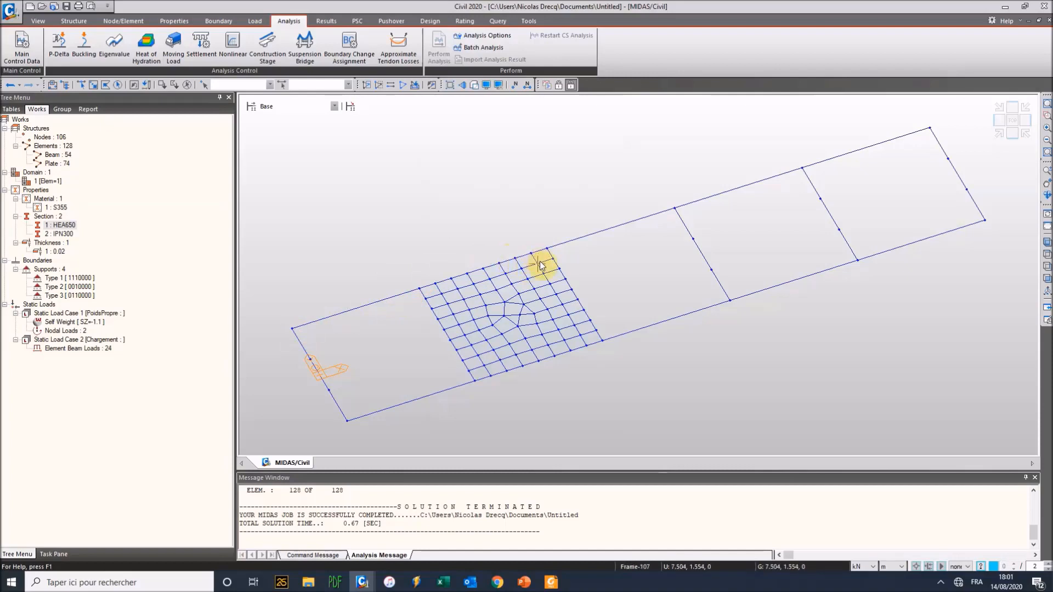
mouse_move(531, 259)
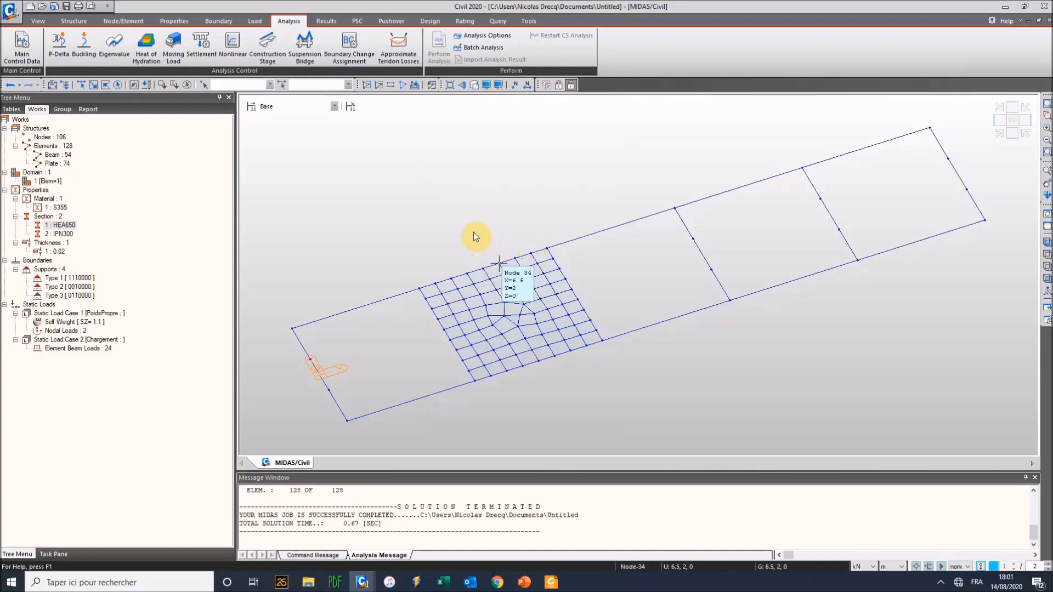
mouse_move(479, 232)
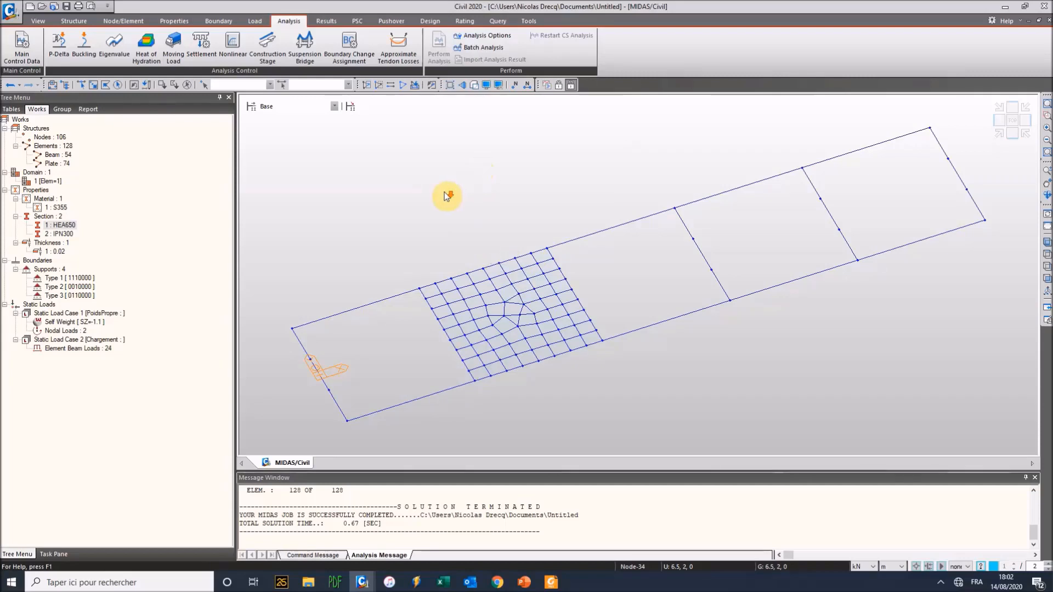
scroll(400, 234, "down", 4)
middle_click_drag(400, 228, 404, 263)
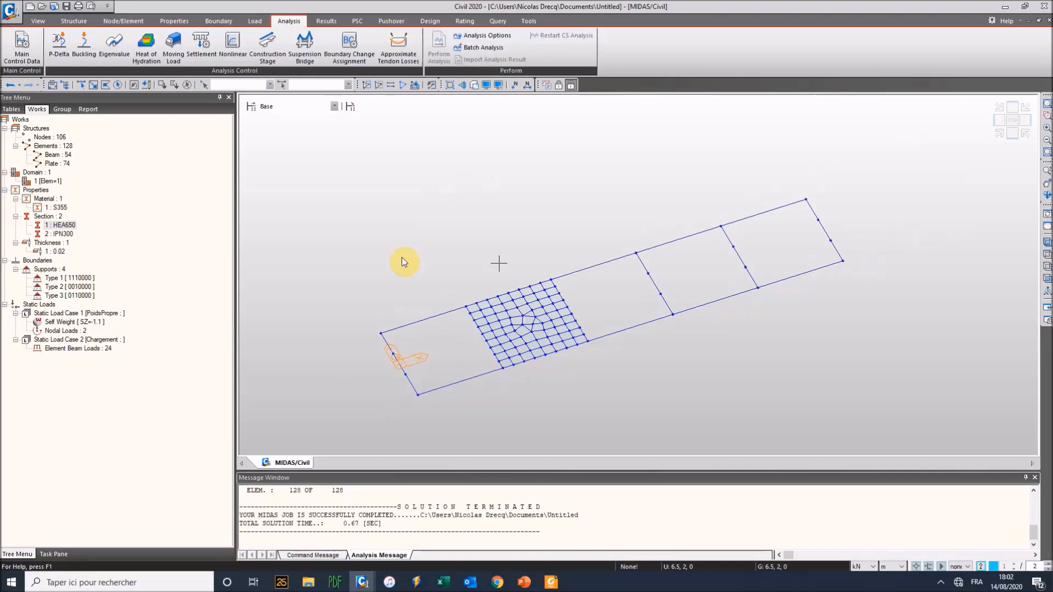
scroll(403, 258, "up", 5)
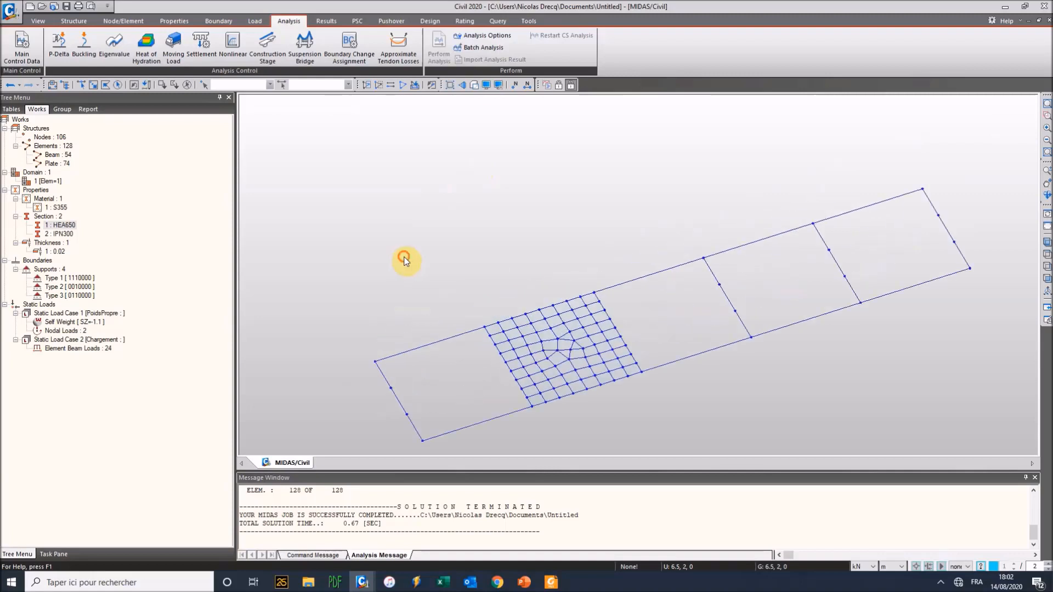
middle_click_drag(405, 268, 376, 238)
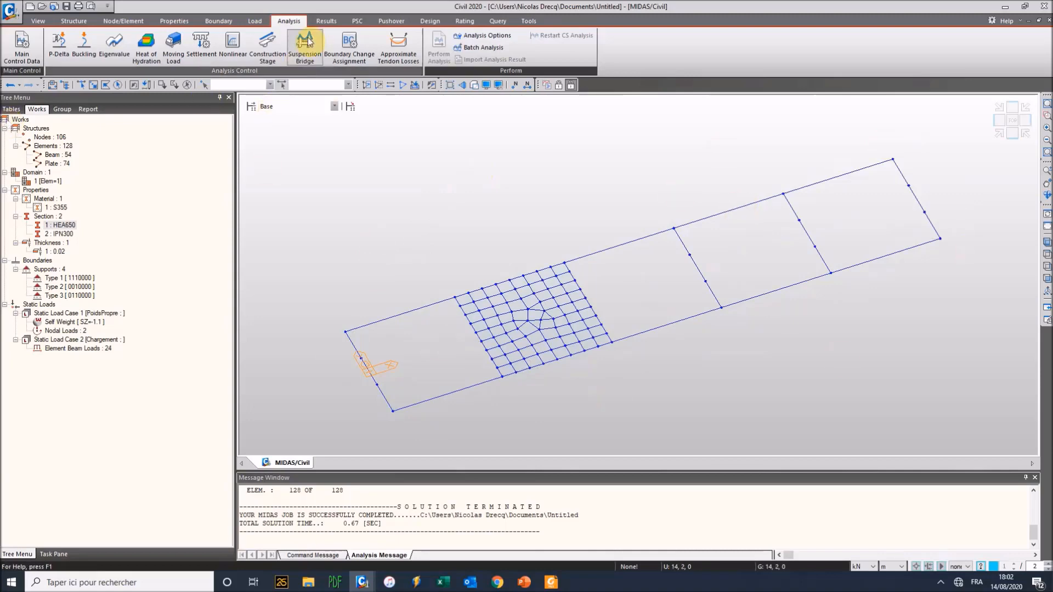
Display the FXYZ reaction forces for the PoidsPropre load case with values and legend.
left_click(326, 22)
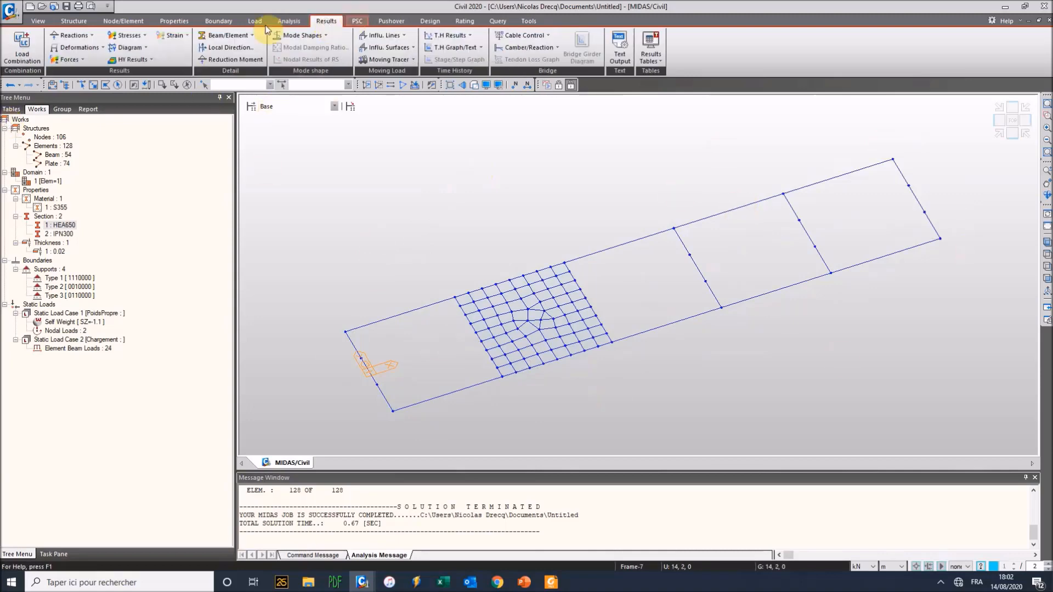
left_click(92, 35)
left_click(90, 49)
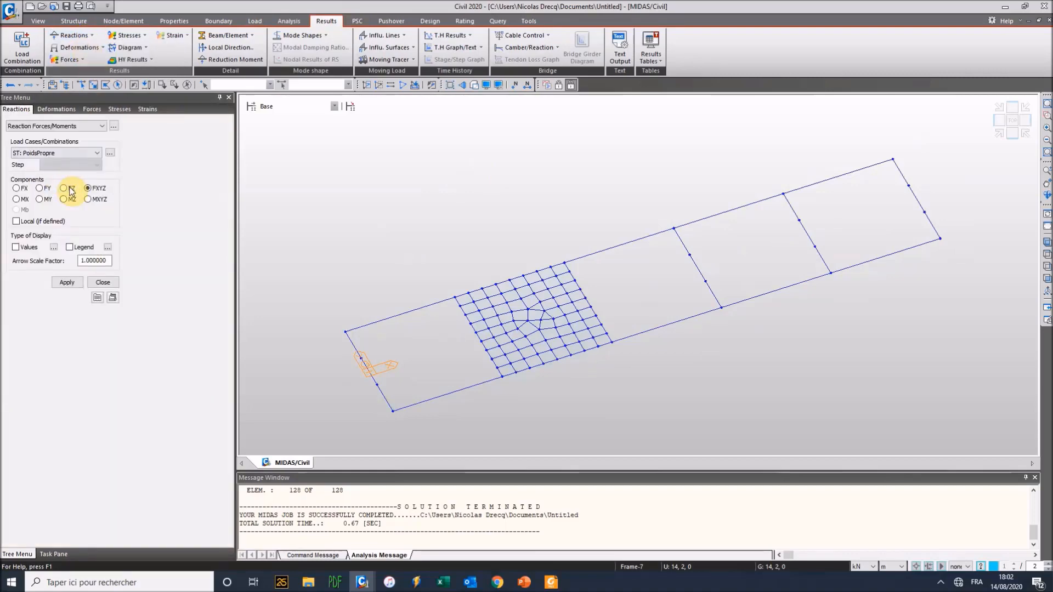
left_click(16, 246)
left_click(69, 247)
left_click(67, 282)
Display the FXYZ support reactions for the Chargement load case.
scroll(332, 260, "down", 6)
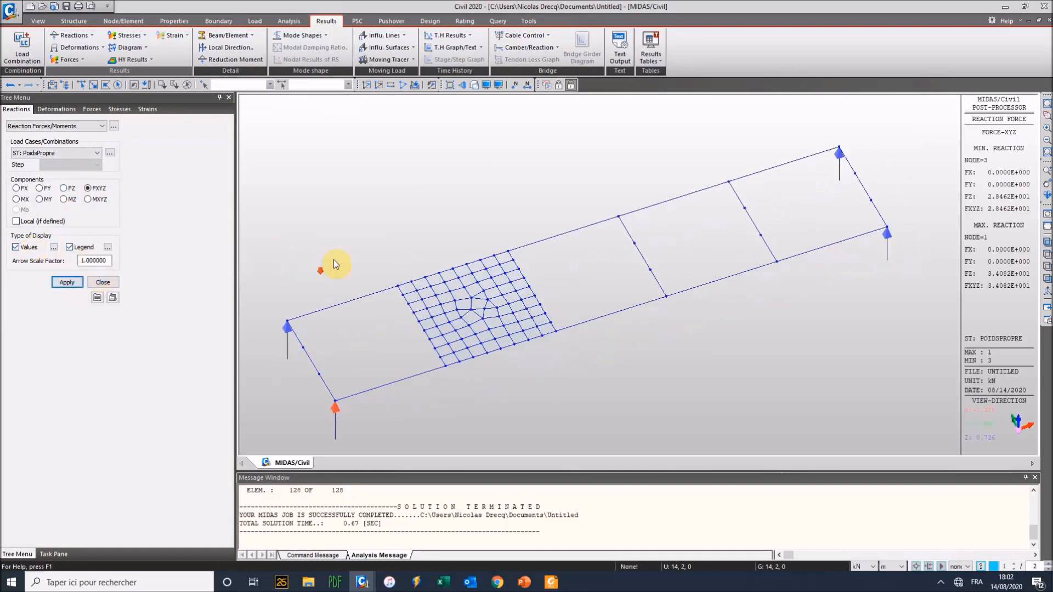
middle_click_drag(347, 249, 379, 238)
left_click(76, 153)
left_click(55, 169)
left_click(66, 282)
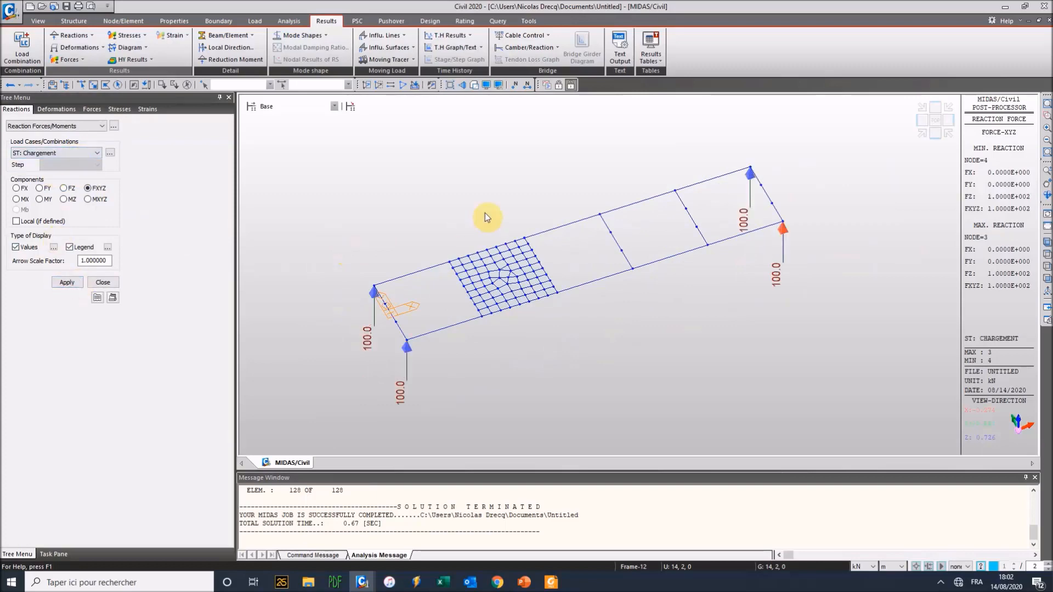
Display the DXYZ displacement contour for Chargement on the deformed solid-section model, with the legend on and values hidden.
left_click(80, 47)
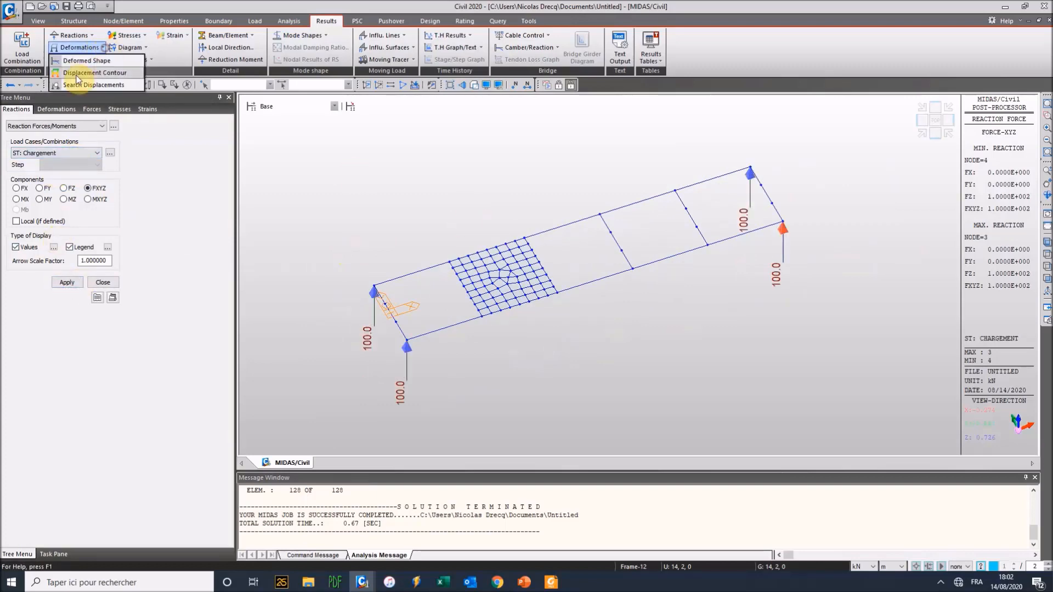
left_click(82, 83)
left_click(474, 84)
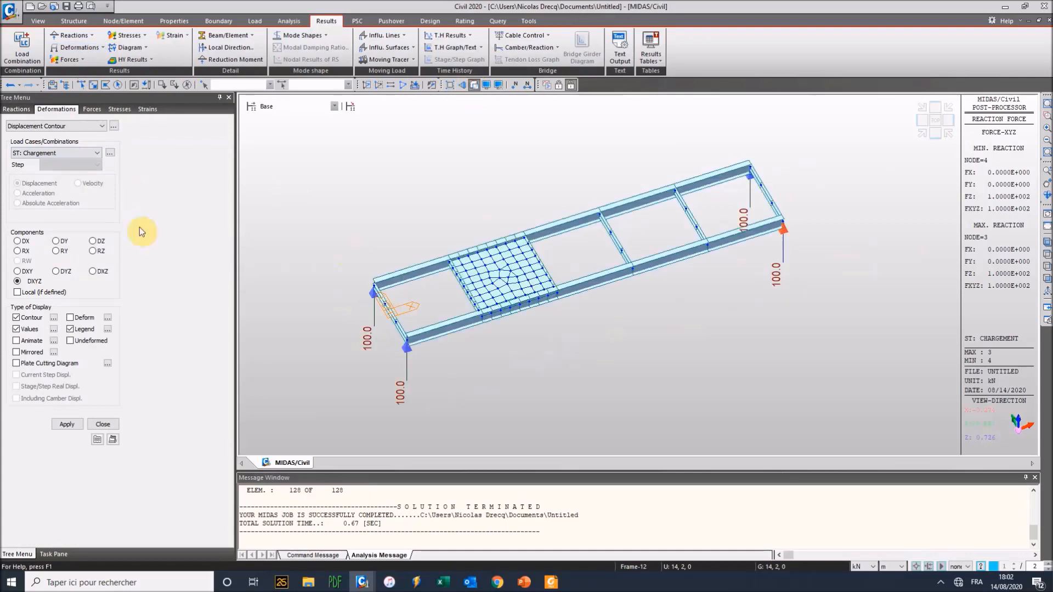
left_click(68, 423)
left_click(70, 318)
left_click(75, 425)
left_click(17, 329)
left_click(67, 424)
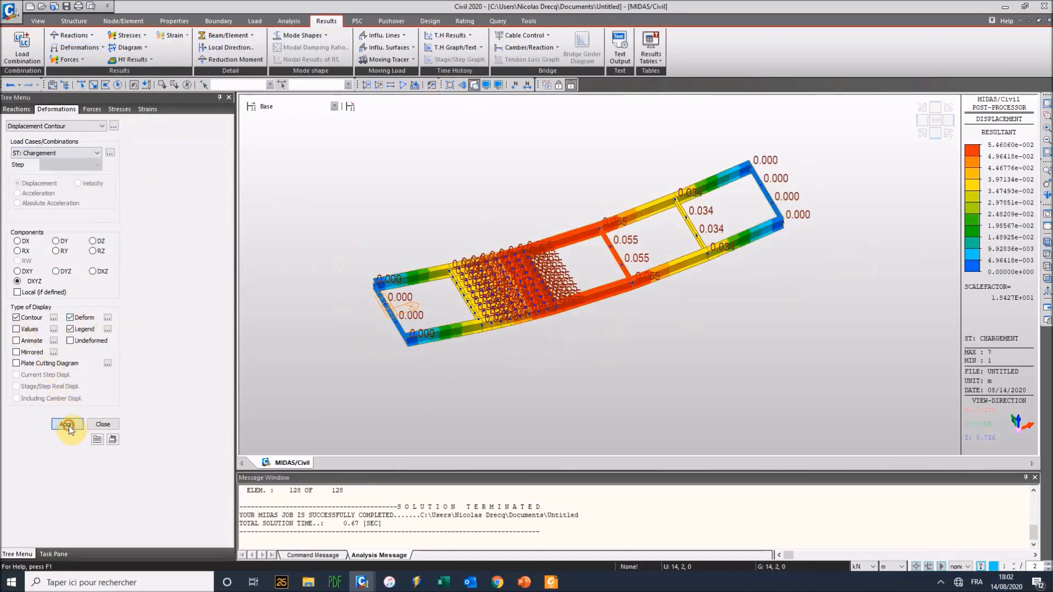
middle_click_drag(505, 189, 521, 170, "ctrl")
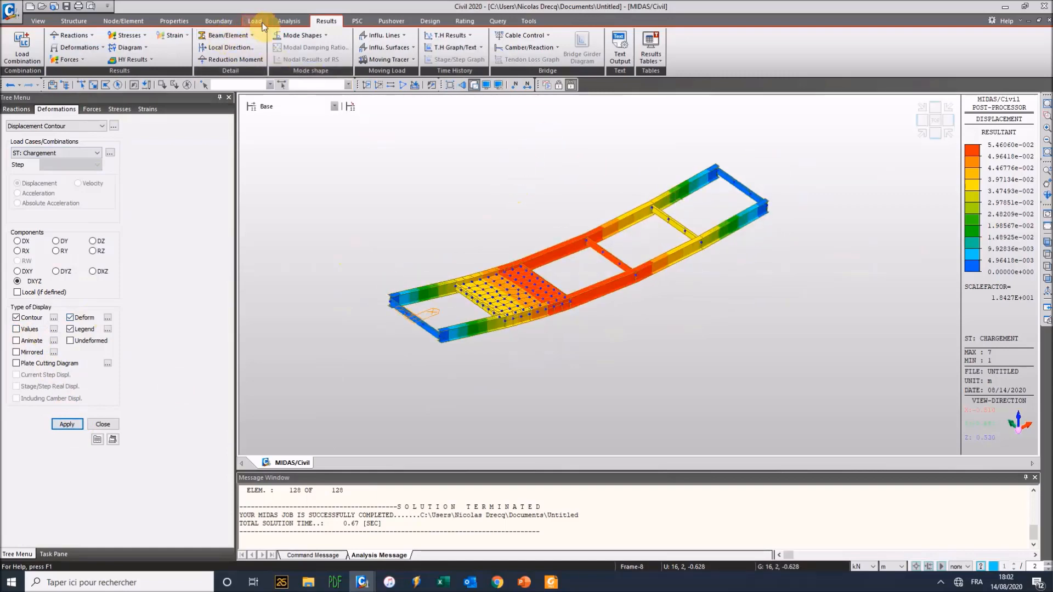
Set up a buckling analysis for 5 modes with positive load factors only, adding PoidsPropre as a constant load with scale factor 1.
left_click(291, 21)
left_click(82, 44)
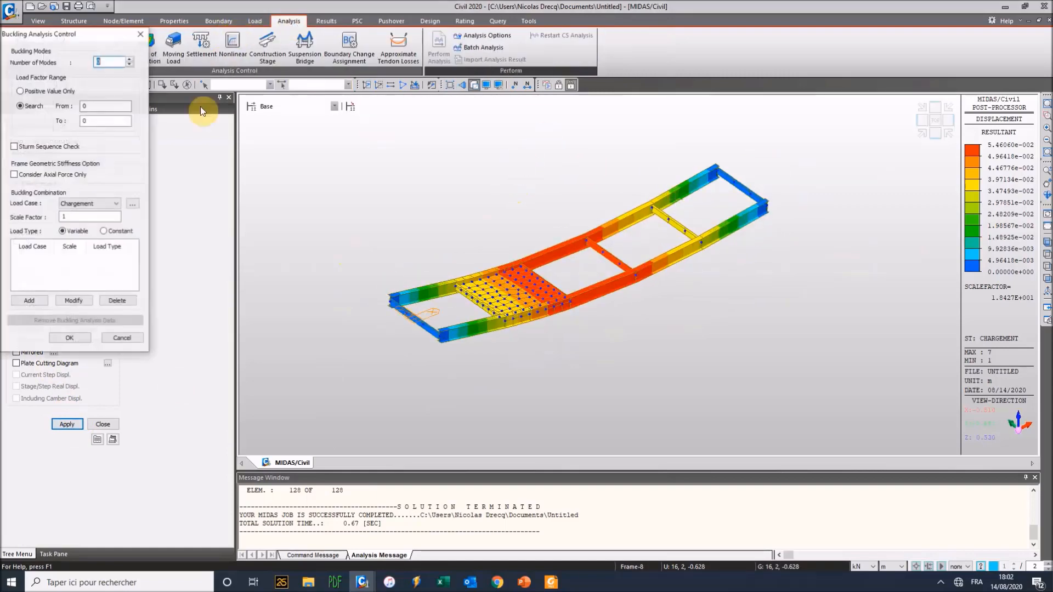
left_click(42, 92)
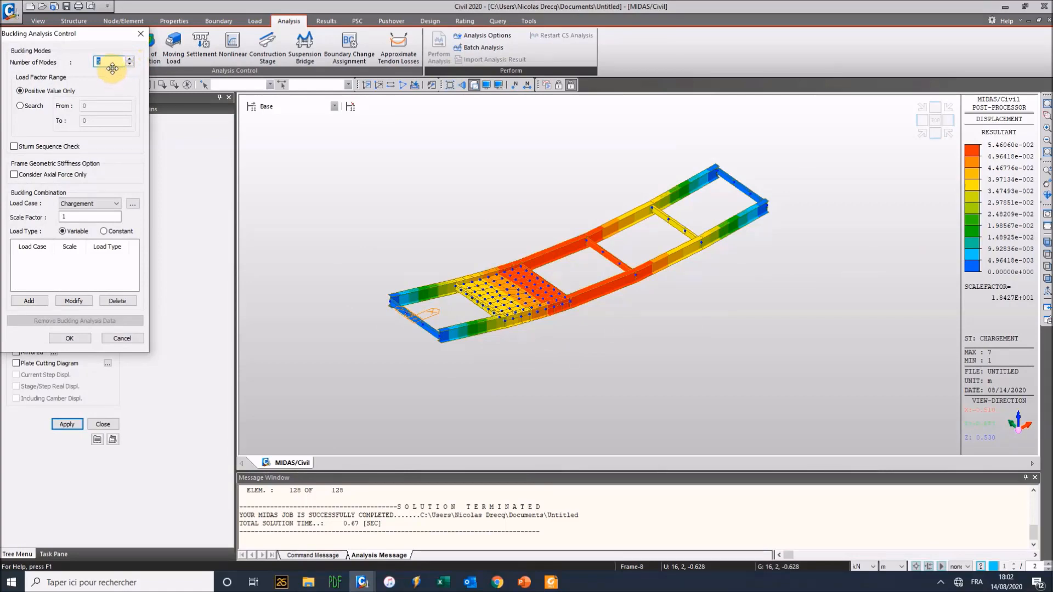
left_click(91, 203)
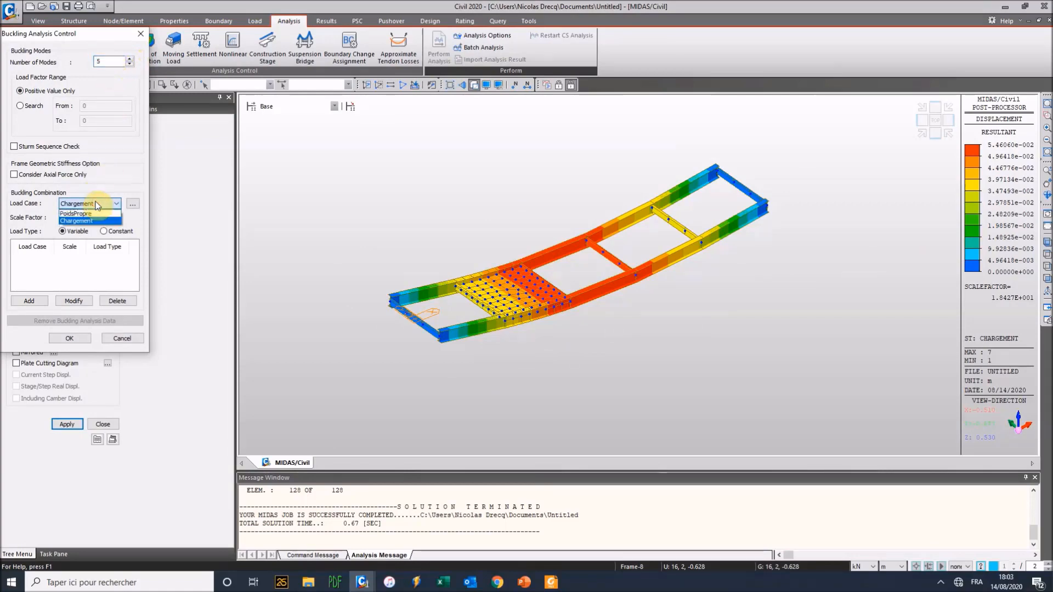
left_click(88, 213)
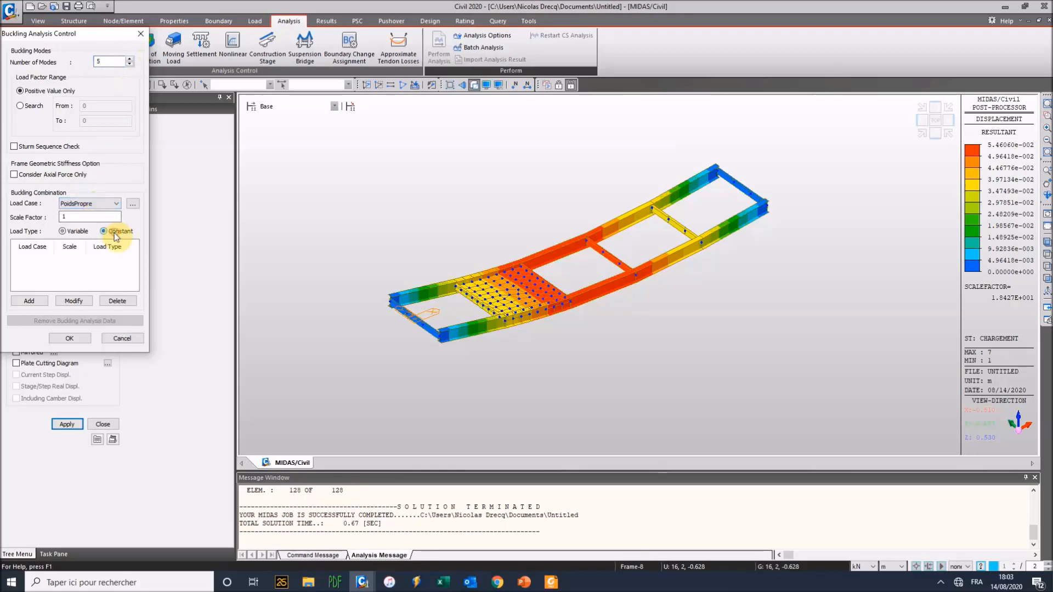
left_click(32, 301)
Add Chargement to the buckling combination as a variable load with scale factor 1, accept the settings and run the analysis.
left_click(98, 202)
left_click(88, 221)
left_click(65, 231)
left_click(38, 302)
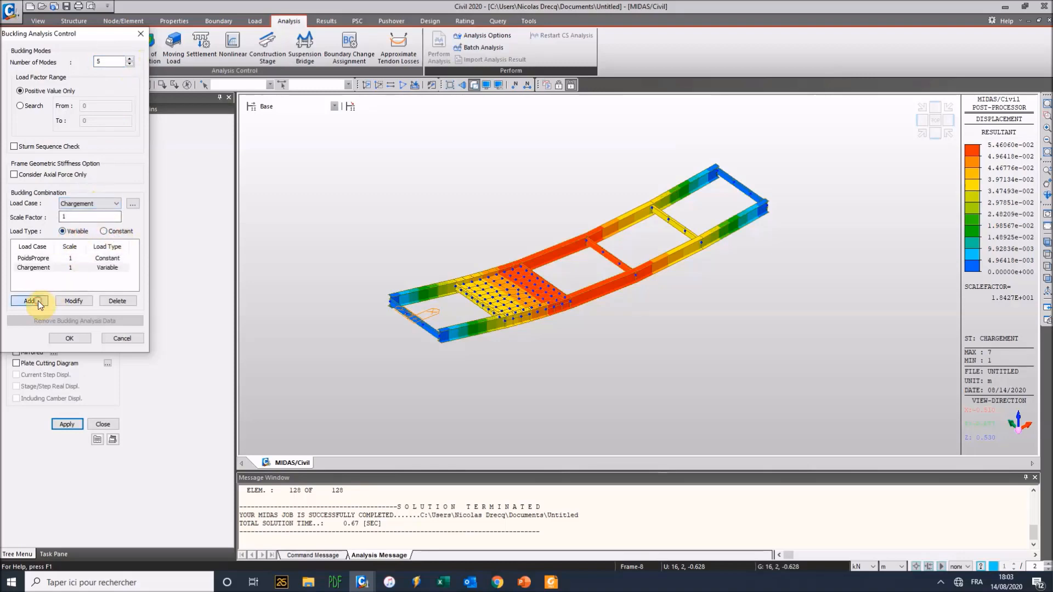
left_click(69, 338)
left_click(85, 217)
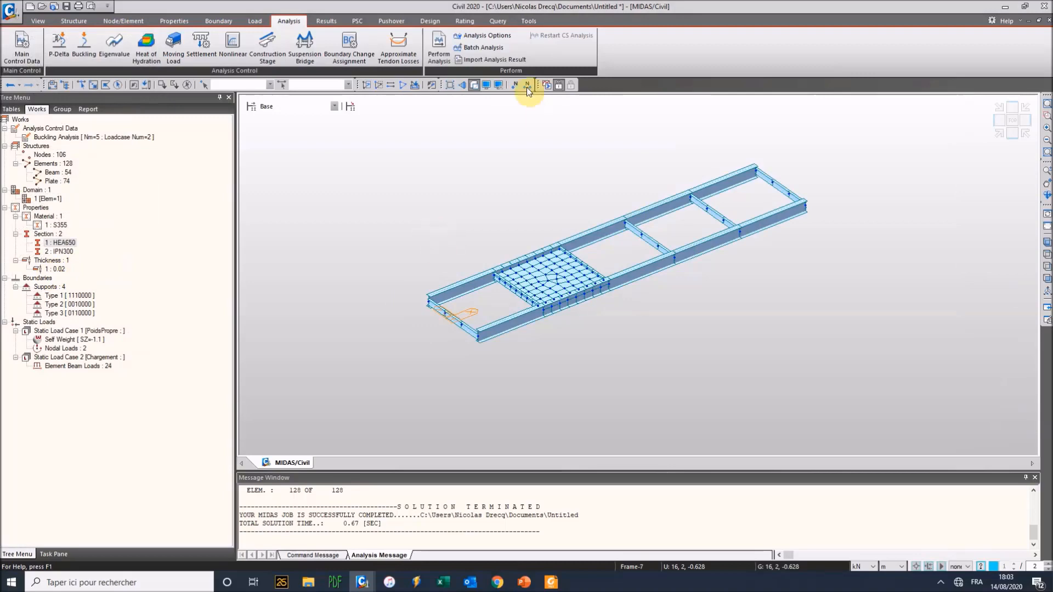
left_click(547, 85)
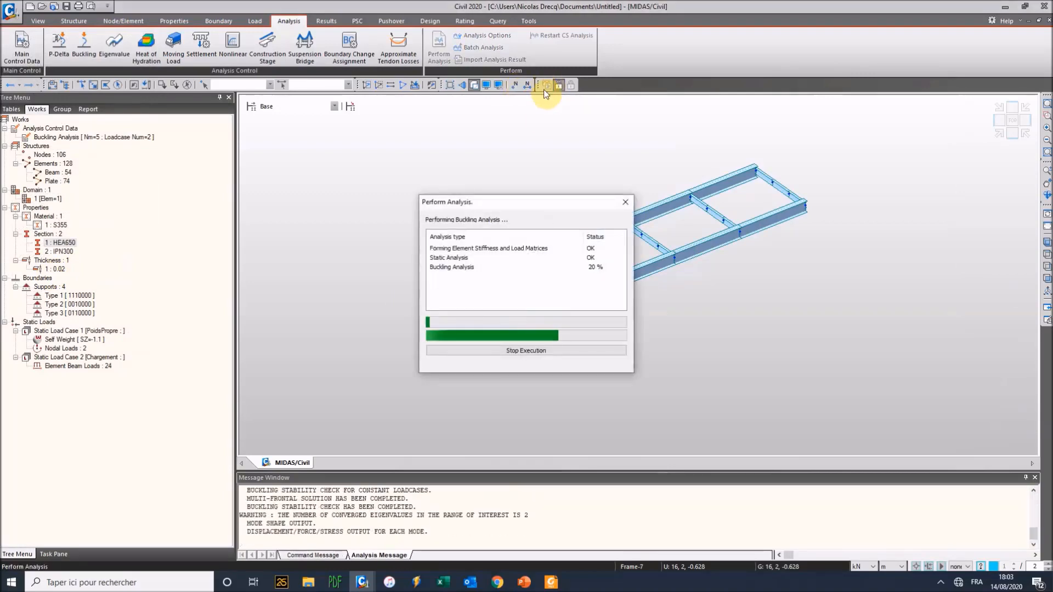
Display the buckling shape of Mode 1 for the Md-XYZ component with contour and legend.
left_click(327, 21)
left_click(305, 36)
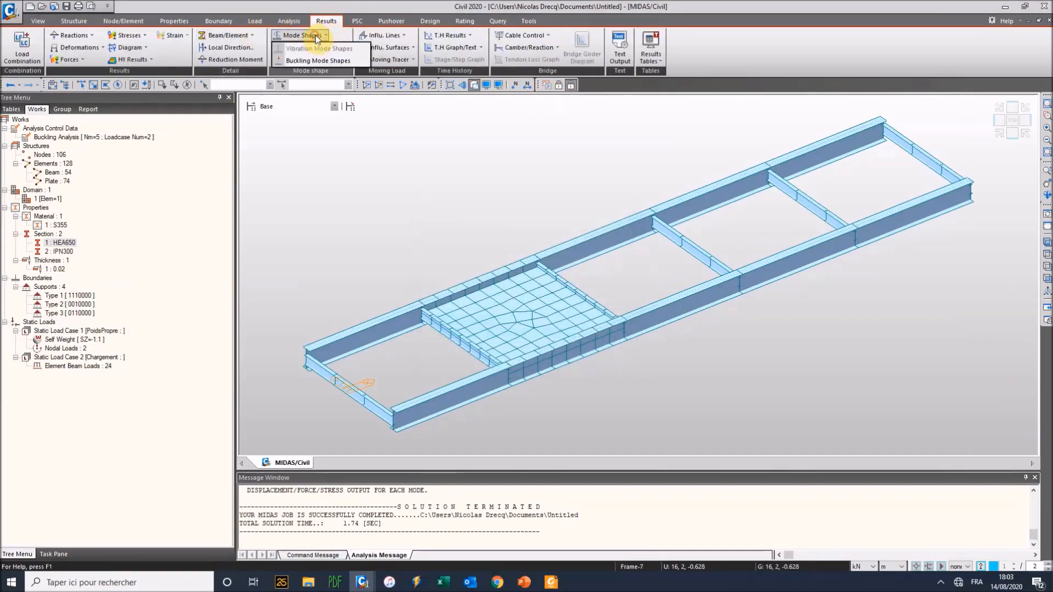
left_click(317, 60)
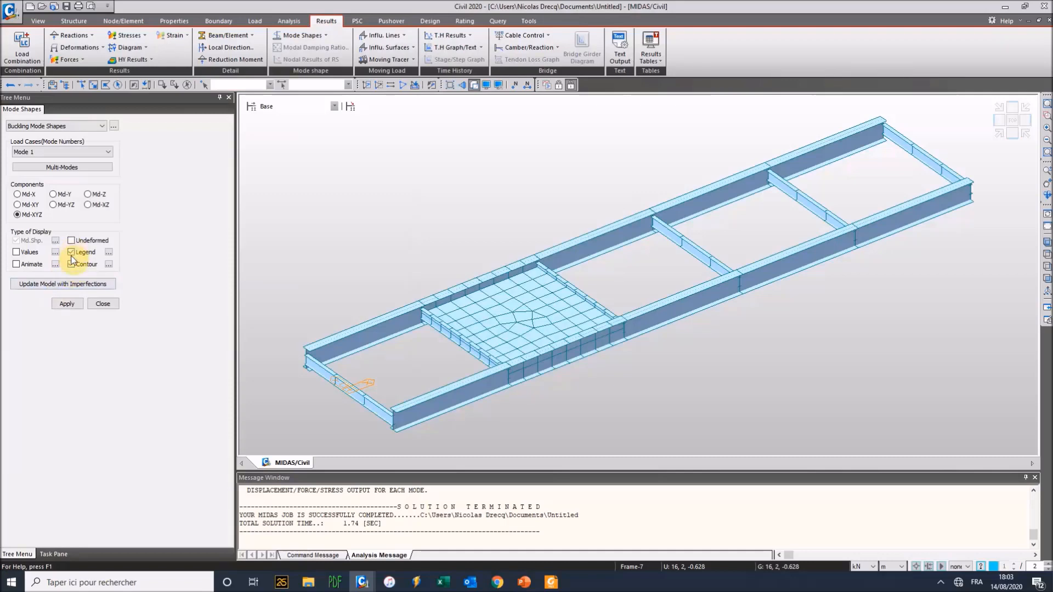
left_click(67, 304)
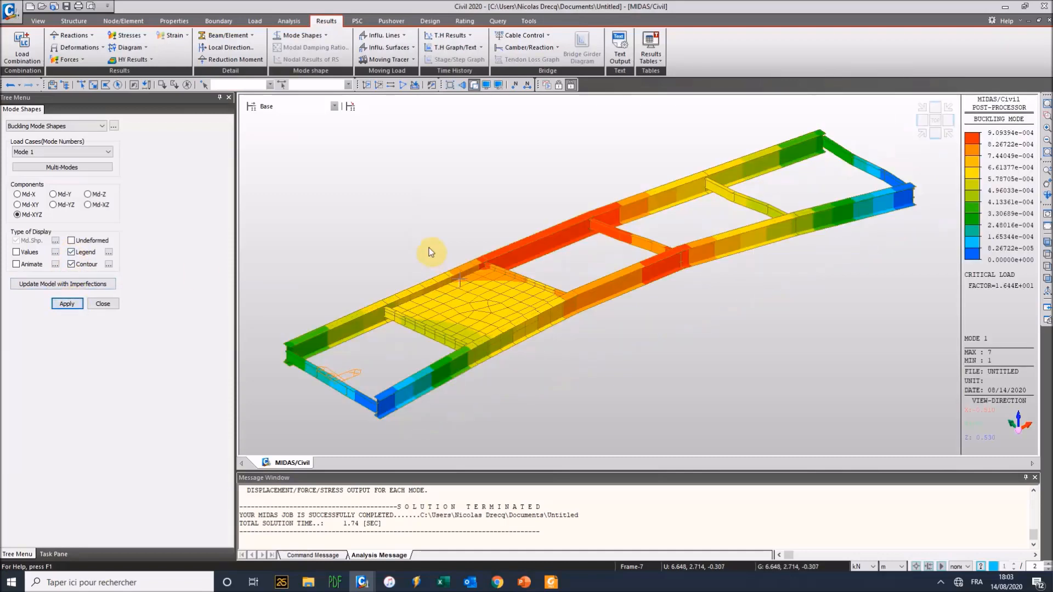
mouse_move(413, 242)
middle_mouse_down("ctrl")
mouse_move(413, 228)
mouse_move(470, 205)
mouse_move(415, 237)
middle_mouse_up("ctrl")
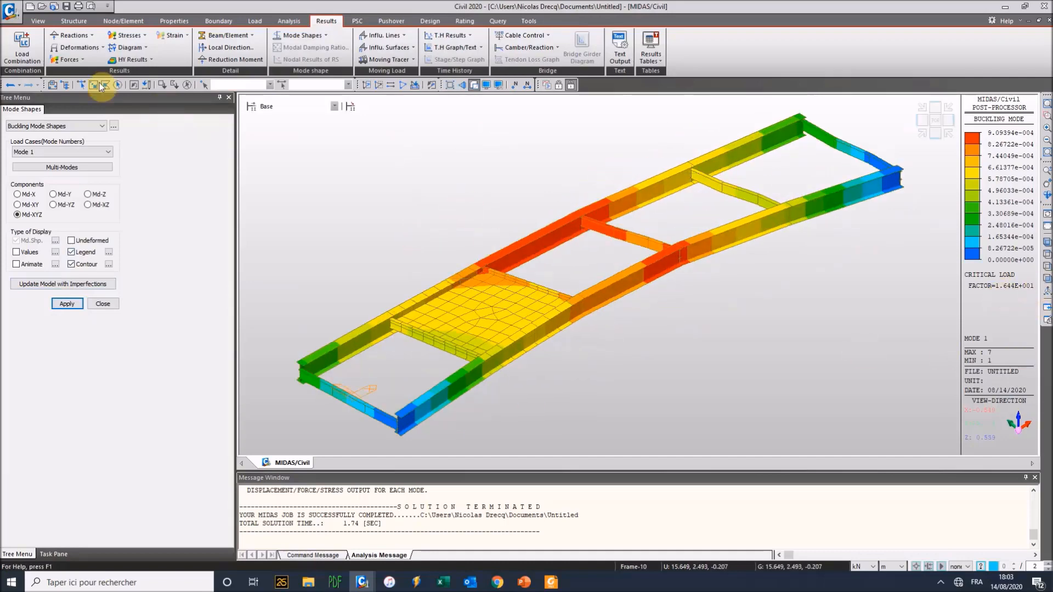
Display the My beam diagram for Chargement with 5 points, line fill, contour and legend.
left_click(102, 47)
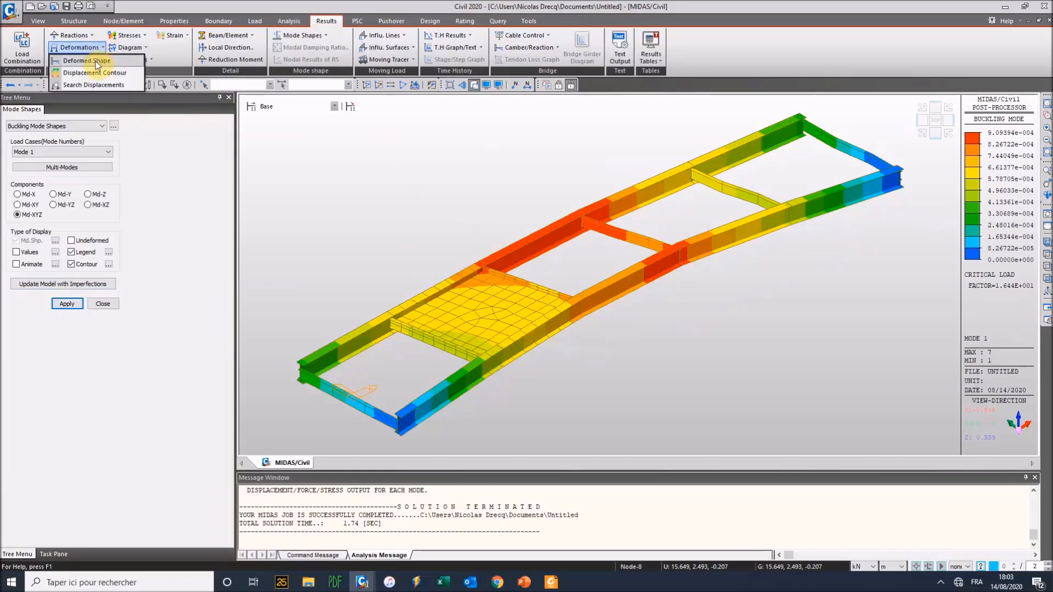
left_click(92, 54)
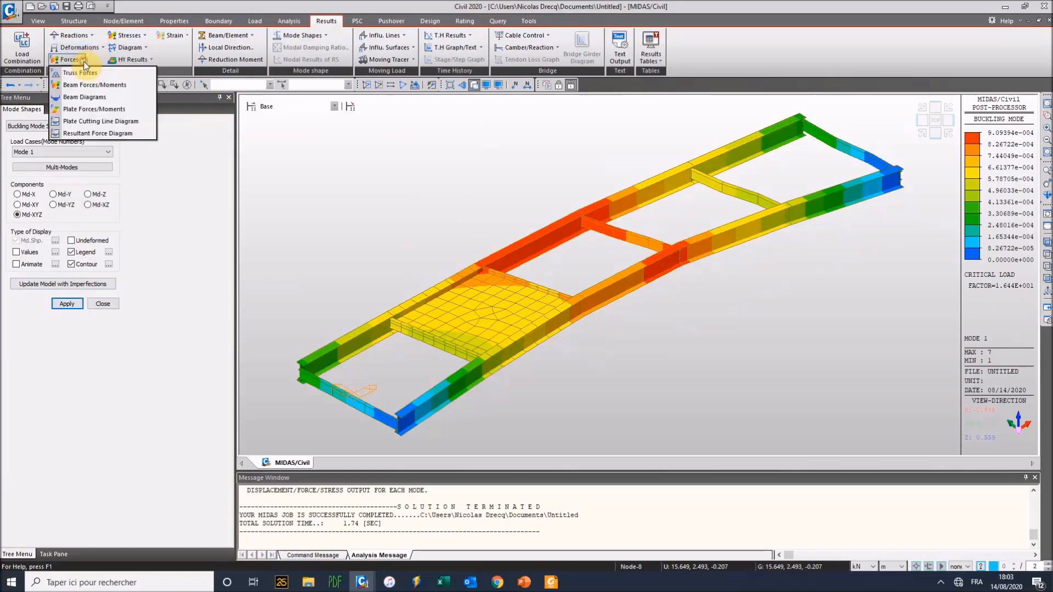
left_click(76, 98)
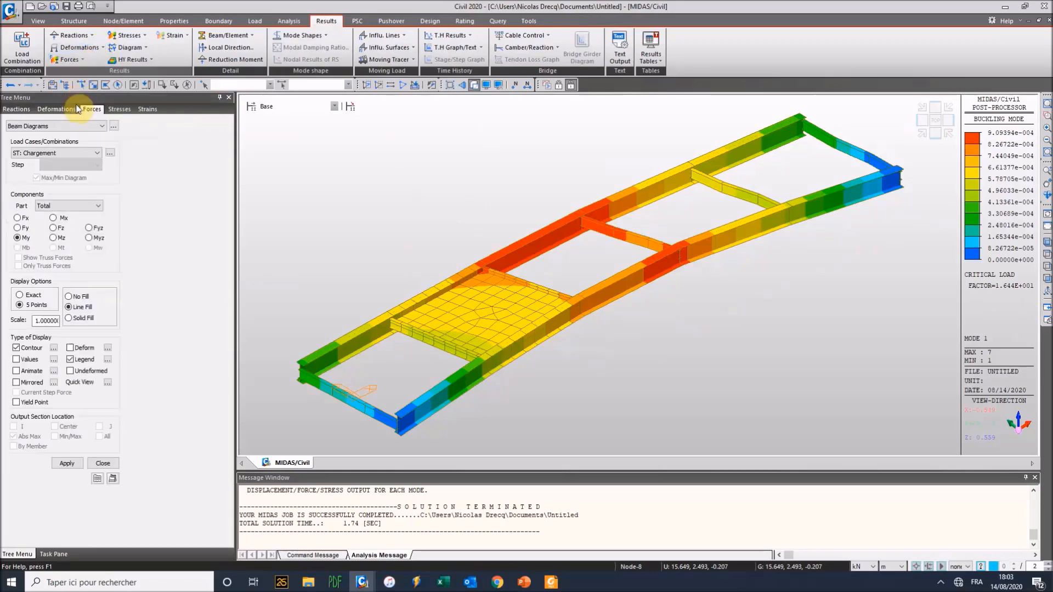
left_click(55, 153)
left_click(68, 307)
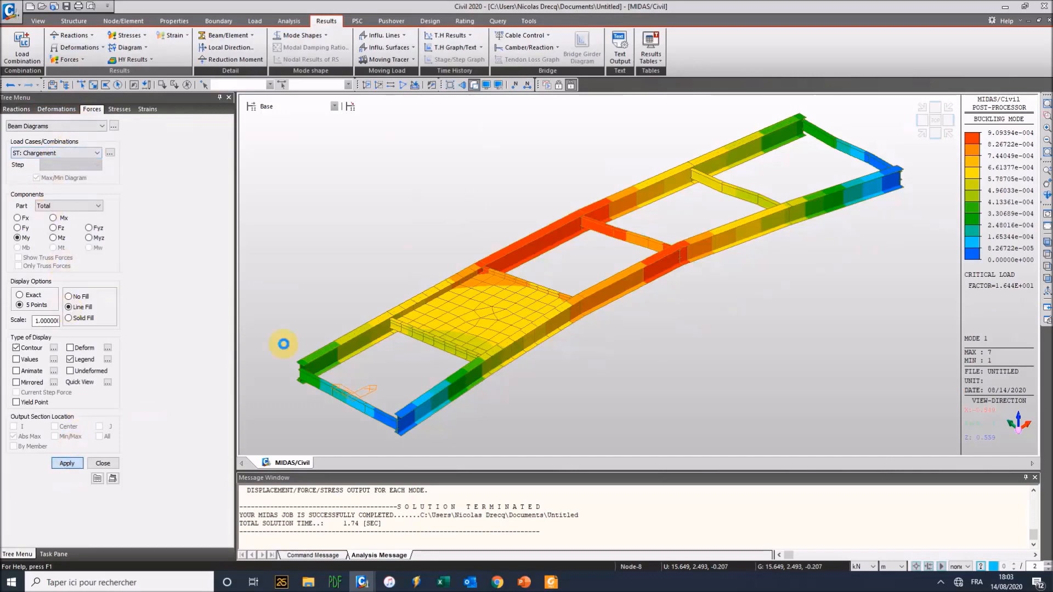
mouse_move(422, 243)
middle_mouse_down("ctrl")
mouse_move(407, 230)
mouse_move(415, 235)
middle_mouse_up("ctrl")
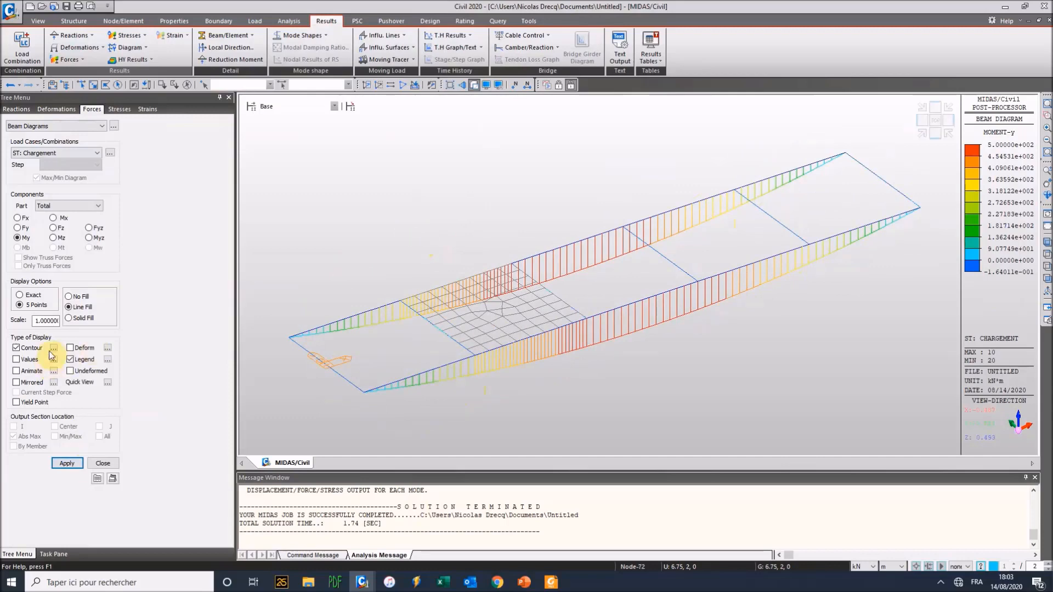
Add numerical values to the My beam diagram for Chargement, output at the absolute maximum.
left_click(51, 152)
left_click(51, 152)
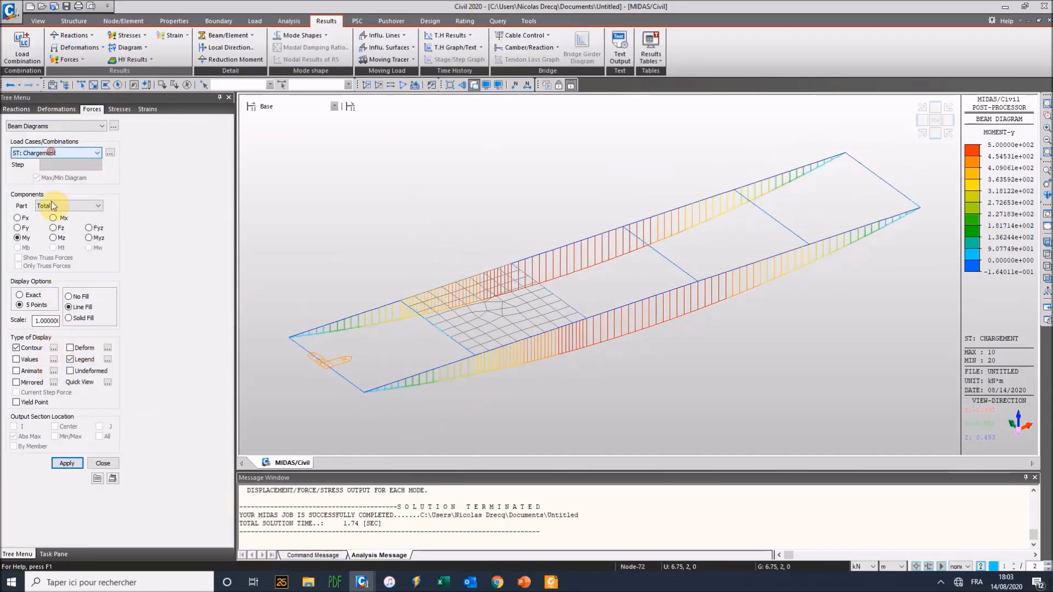
left_click(17, 360)
left_click(67, 463)
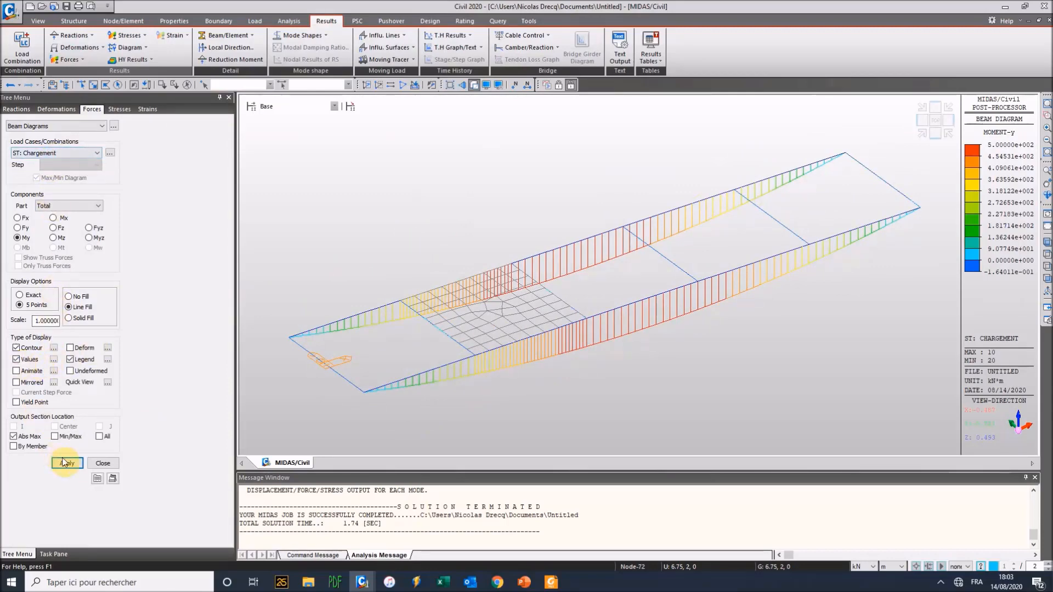
Isolate one longitudinal main girder and examine its My diagram on its own.
middle_click_drag(498, 195, 560, 214, "ctrl")
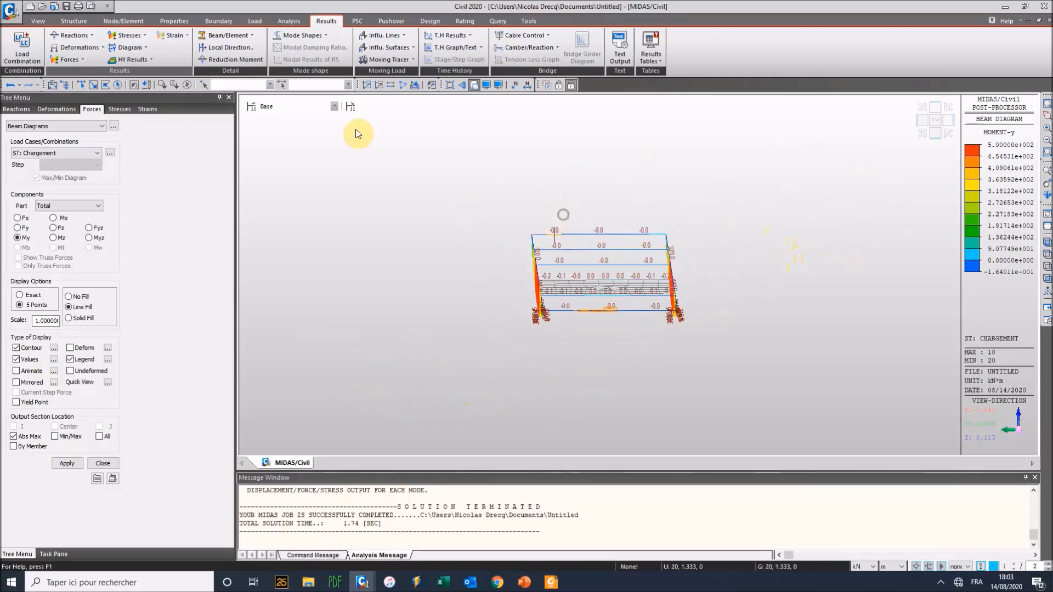
left_click(93, 85)
left_click_drag(660, 223, 722, 369)
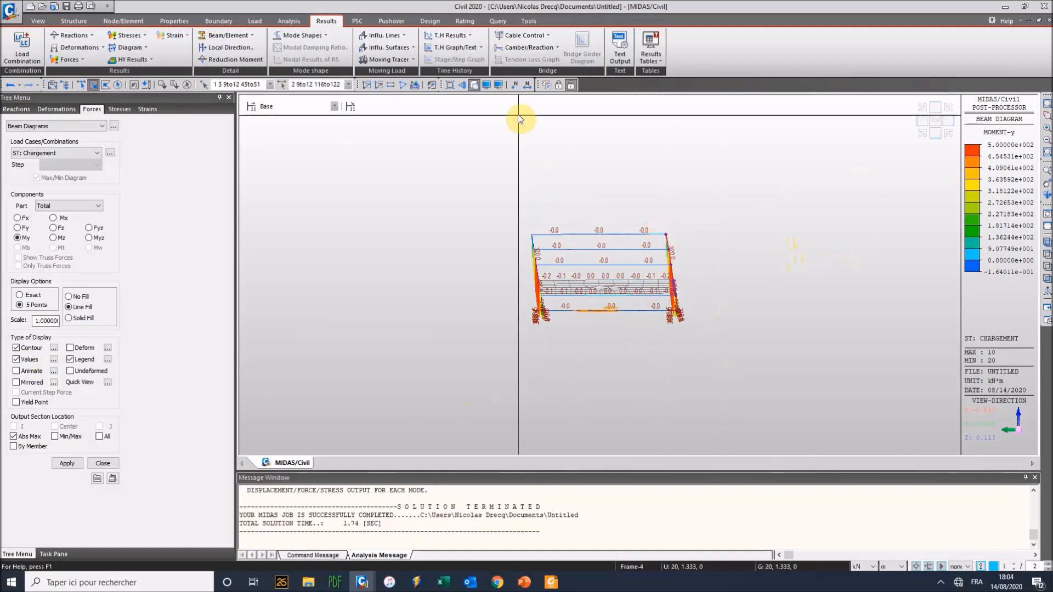
left_click(365, 85)
left_click(922, 133)
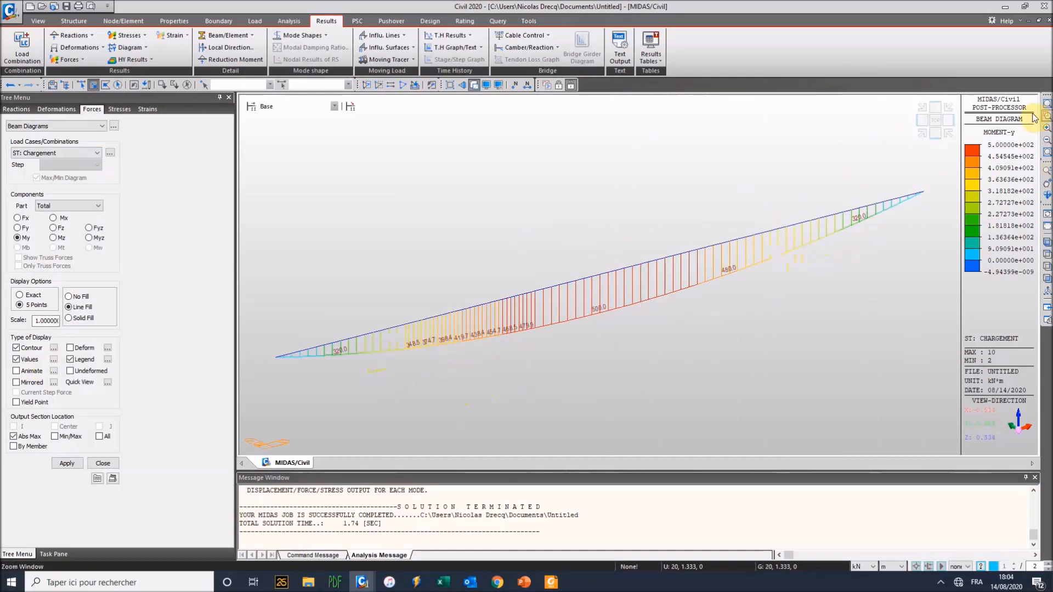
Reactivate all elements to show the My diagram on the complete bridge.
left_click(407, 92)
middle_click_drag(439, 181, 453, 189, "ctrl")
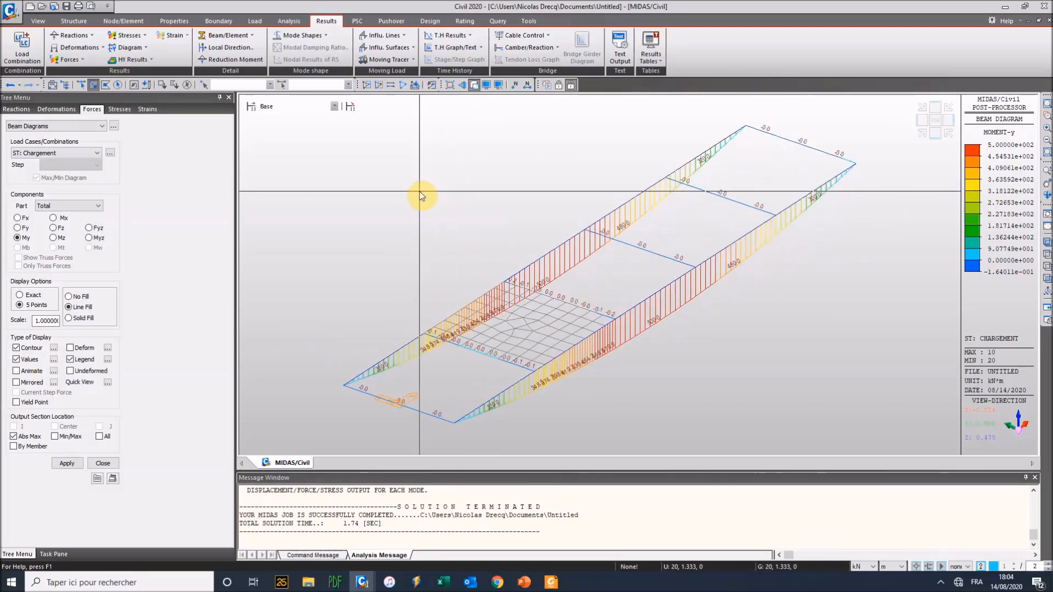
left_click(84, 59)
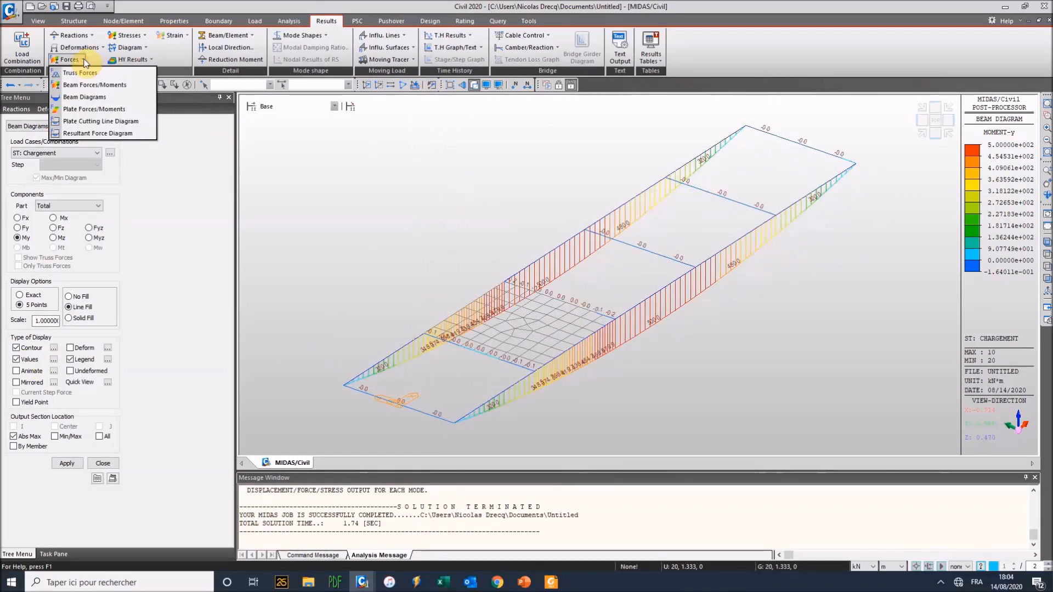
left_click(84, 59)
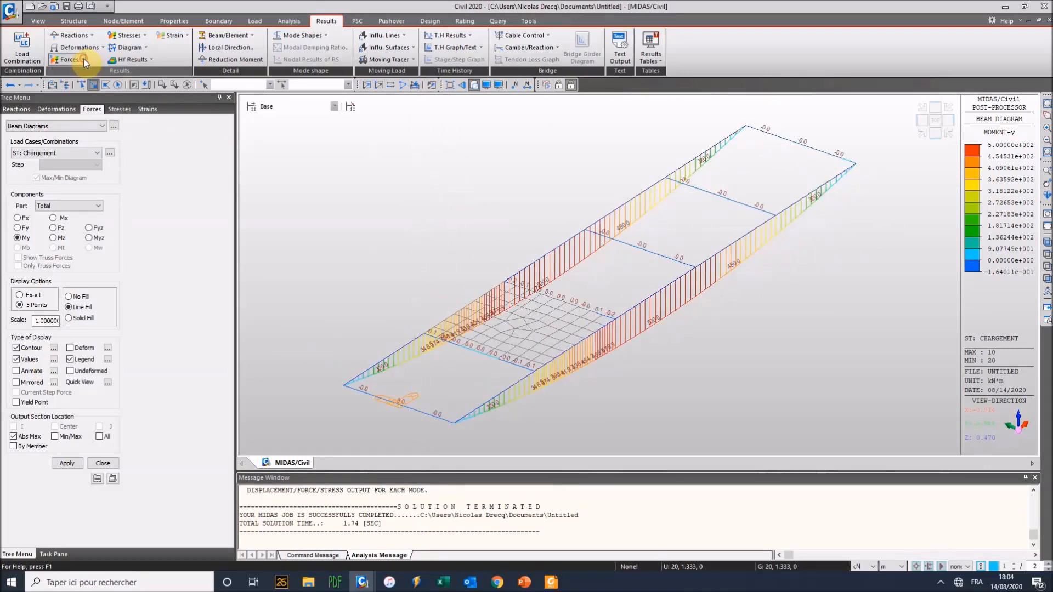
Set the units to N and m and display the maximum combined beam stresses for Chargement with contour, values and legend.
left_click(130, 35)
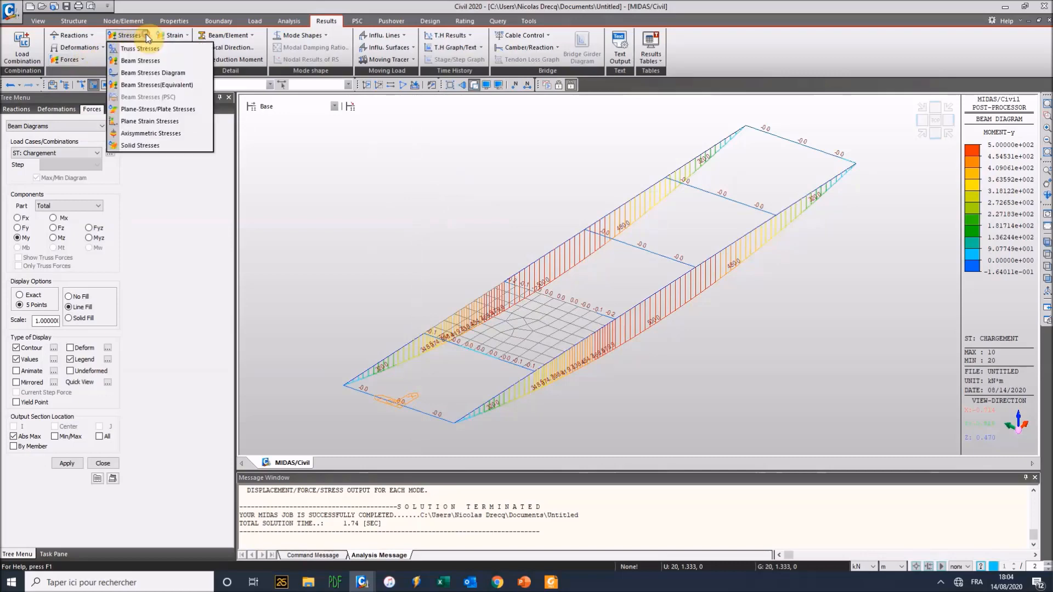
left_click(141, 61)
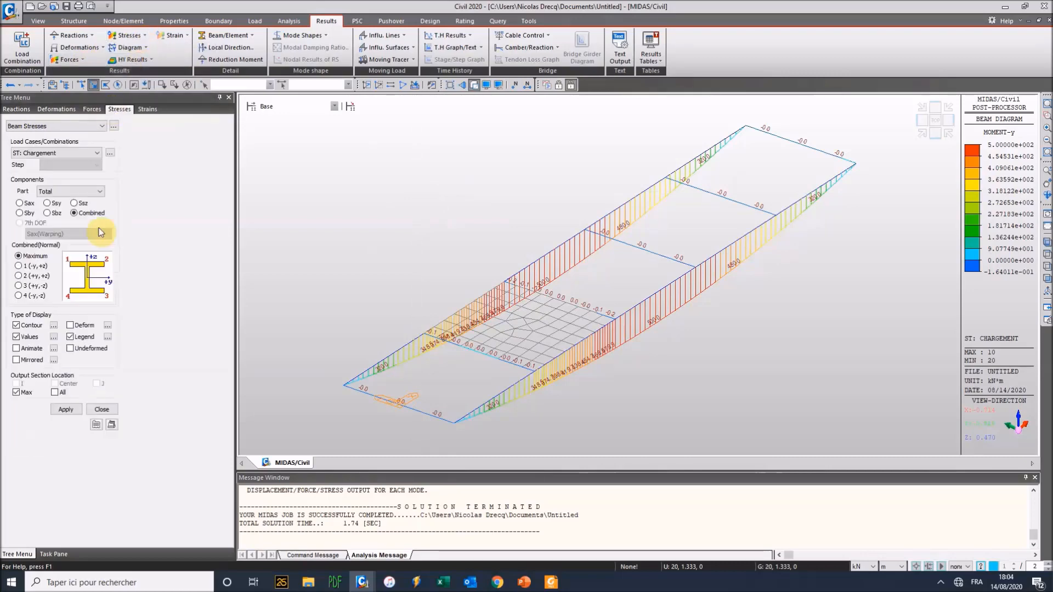
left_click(868, 568)
left_click(864, 523)
left_click(901, 567)
left_click(891, 542)
left_click(81, 410)
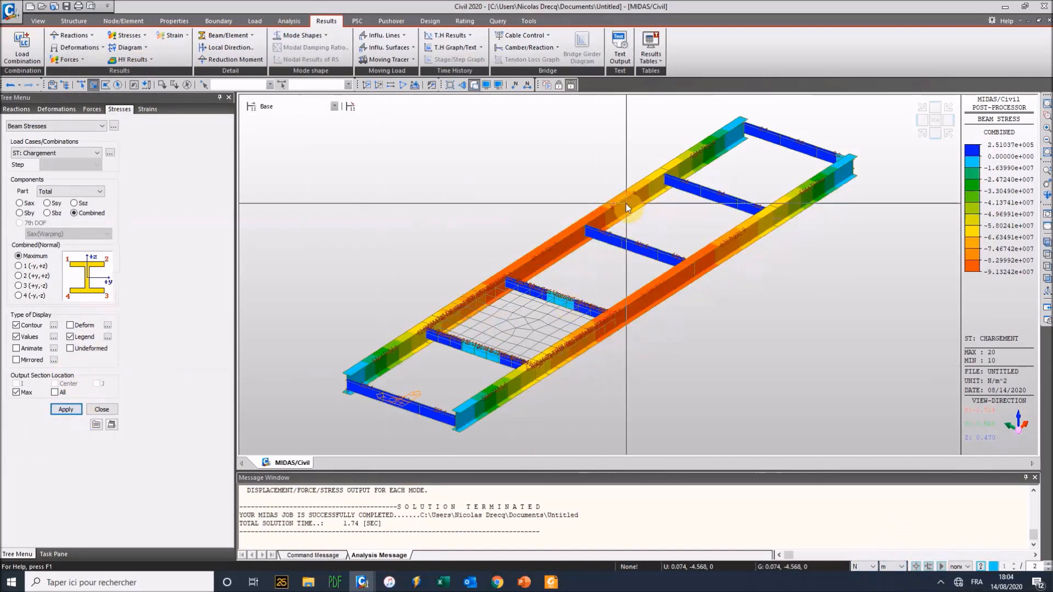
middle_click_drag(626, 205, 541, 188, "ctrl")
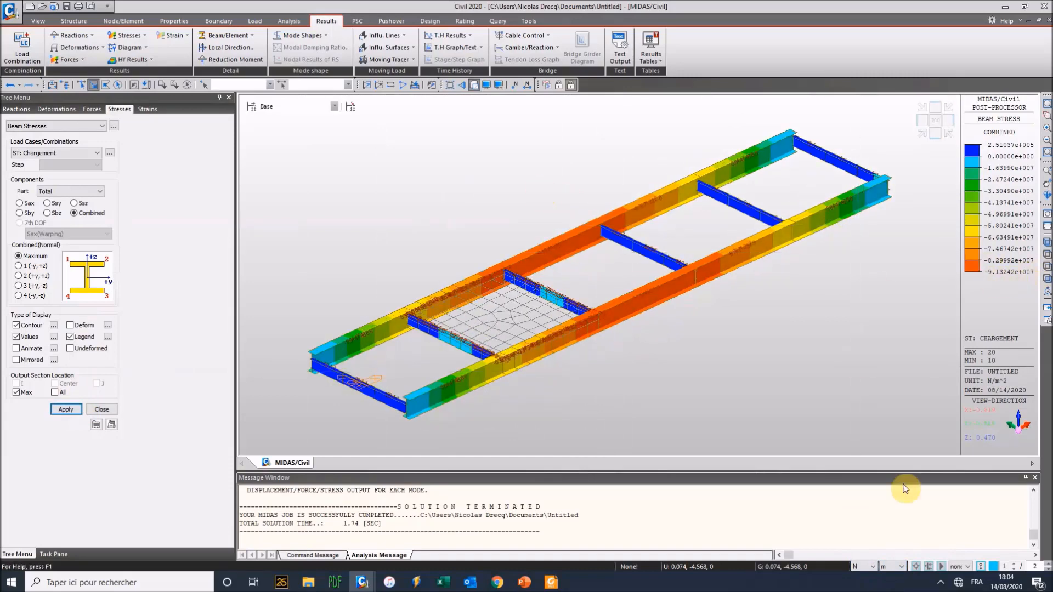
Set the length unit to mm and display the combined beam stresses for the PoidsPropre load case.
left_click(901, 567)
left_click(898, 529)
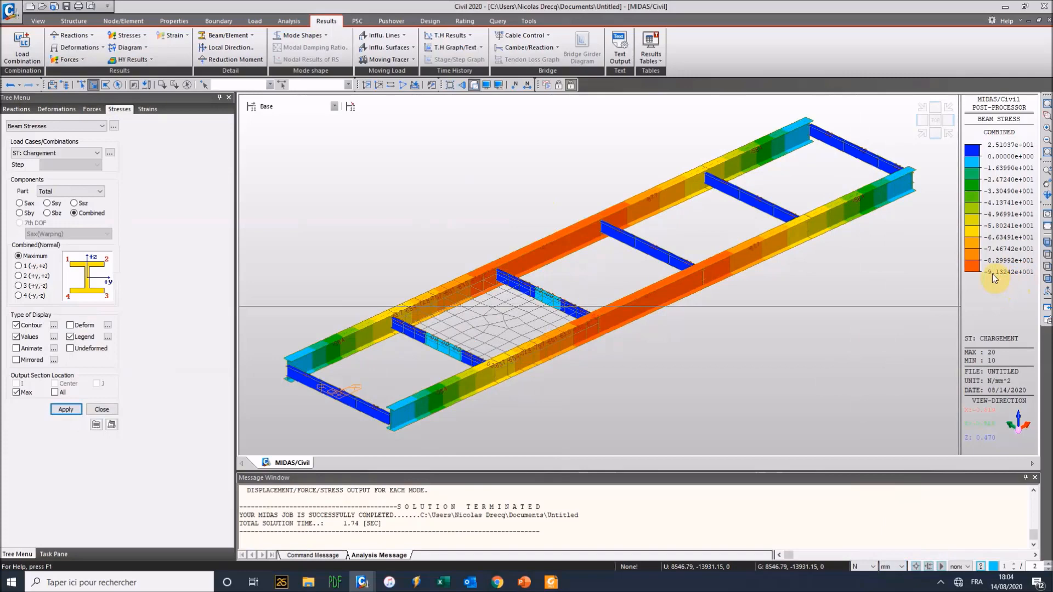
left_click(51, 154)
left_click(41, 162)
left_click(69, 408)
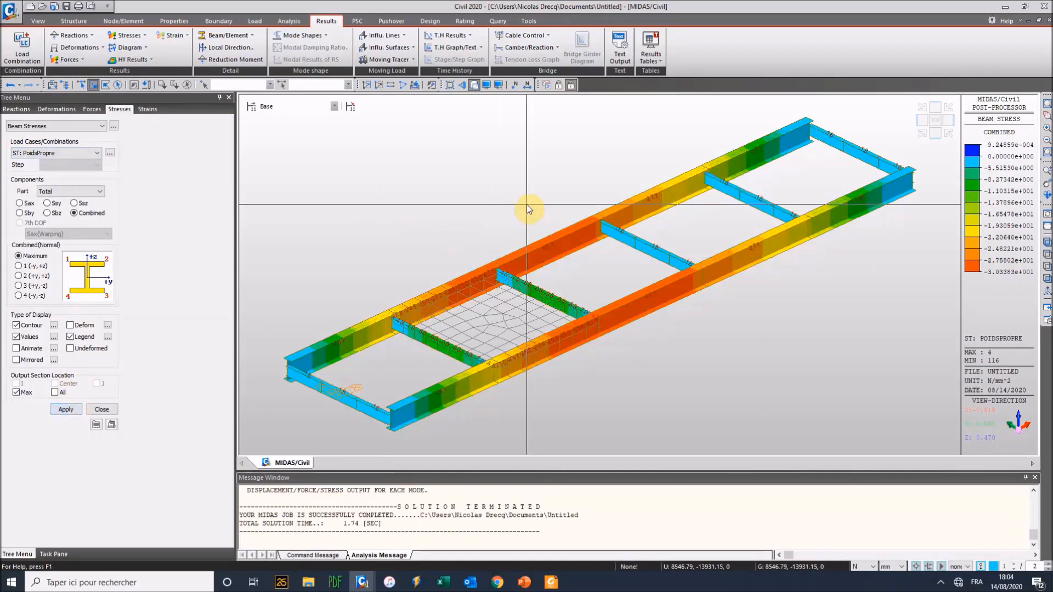
Create an active load combination of type Add named ELU and include PoidsPropre with a factor of 1.35.
left_click(21, 48)
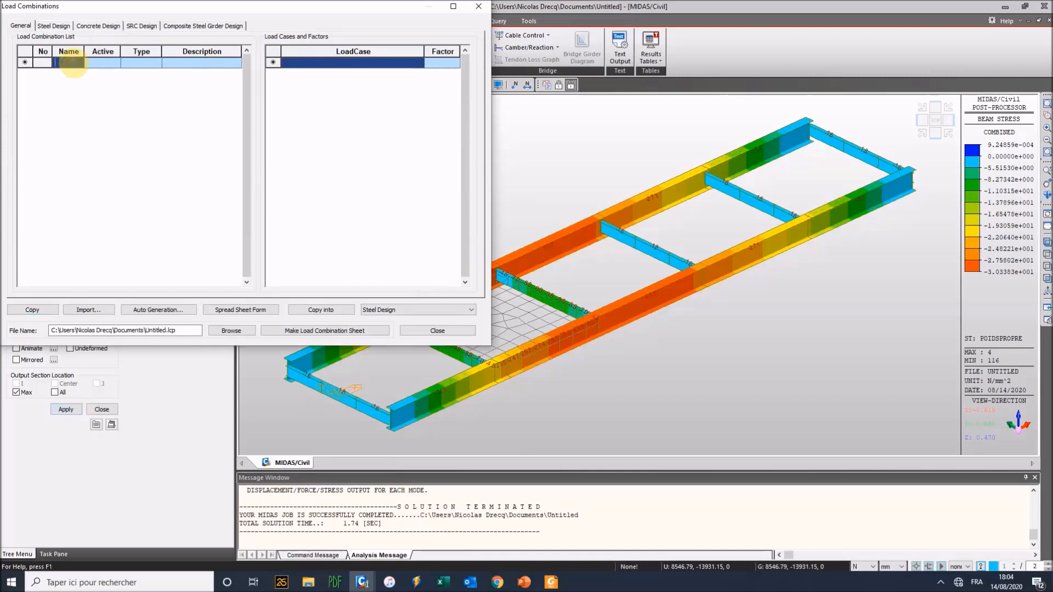
type("ELU")
left_click(337, 59)
left_click(419, 62)
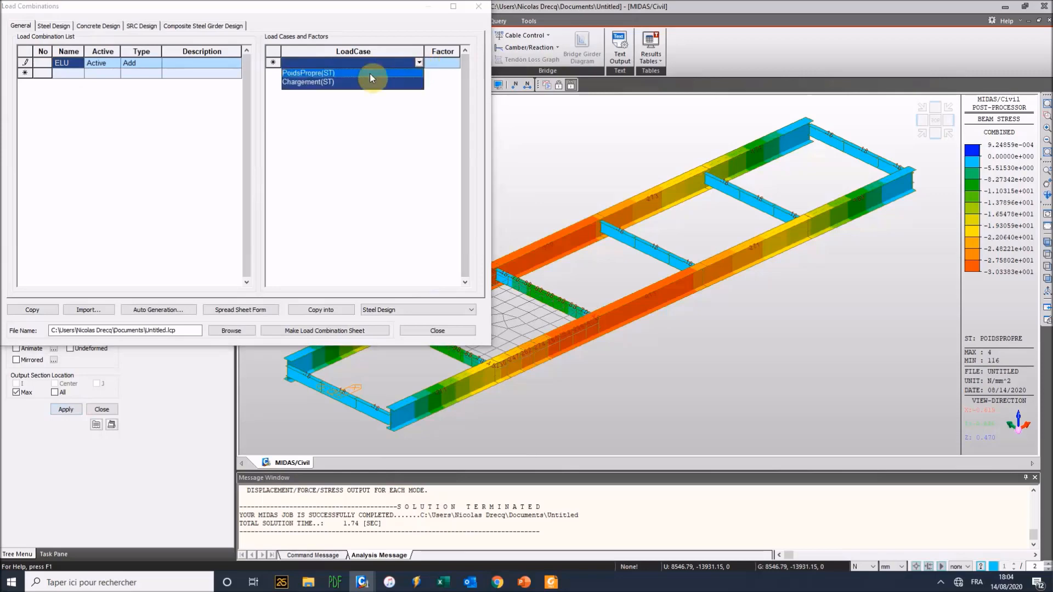
left_click(357, 74)
left_click(444, 63)
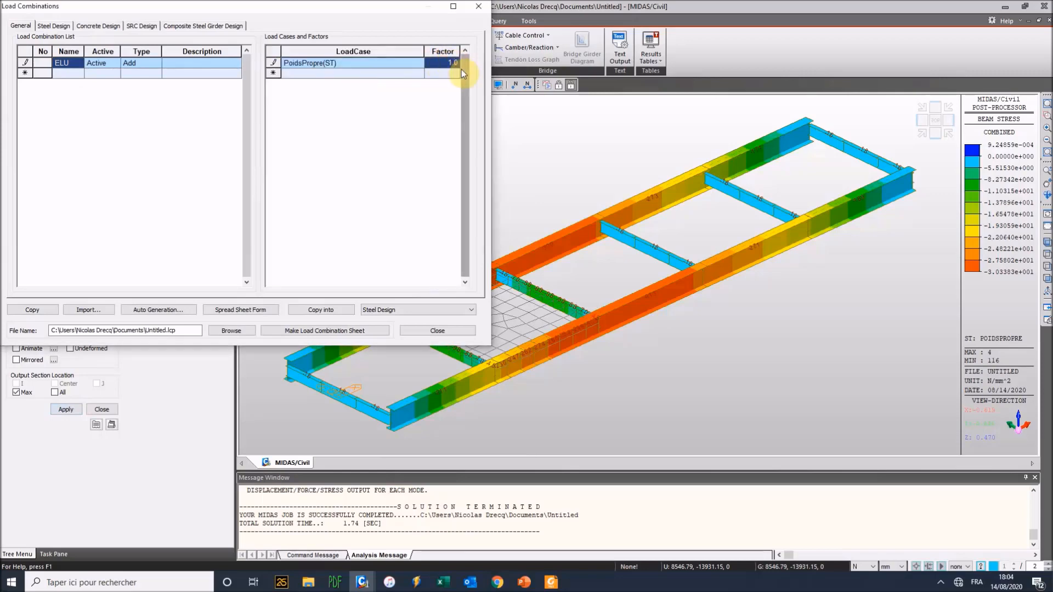
type("35")
Add the Chargement load case to the ELU combination with a factor of 1.35.
left_click(376, 74)
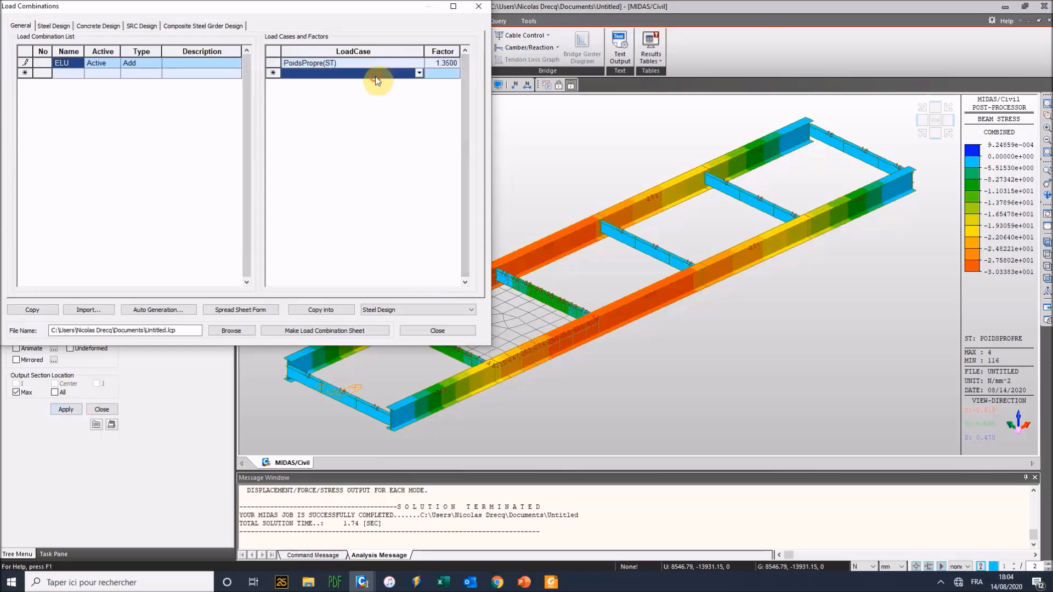
left_click(419, 74)
left_click(376, 89)
left_click(444, 73)
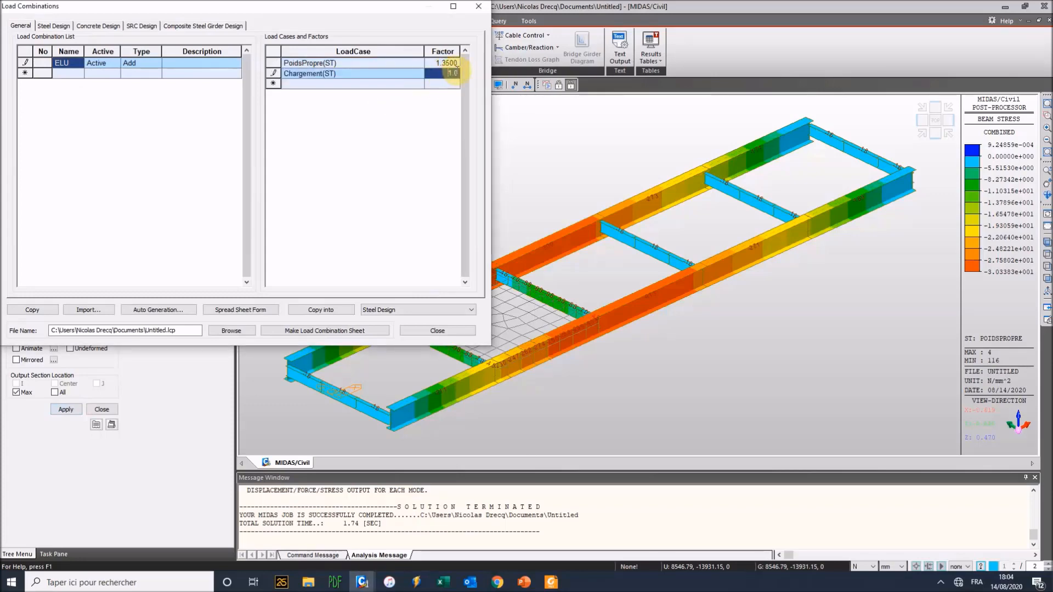
type("1.350")
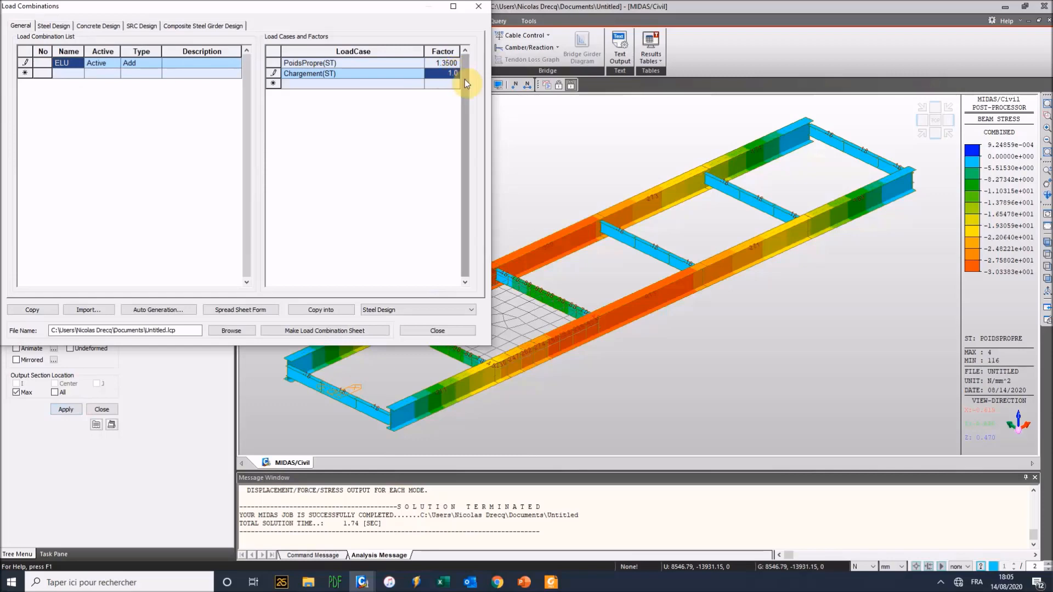
left_click(386, 64)
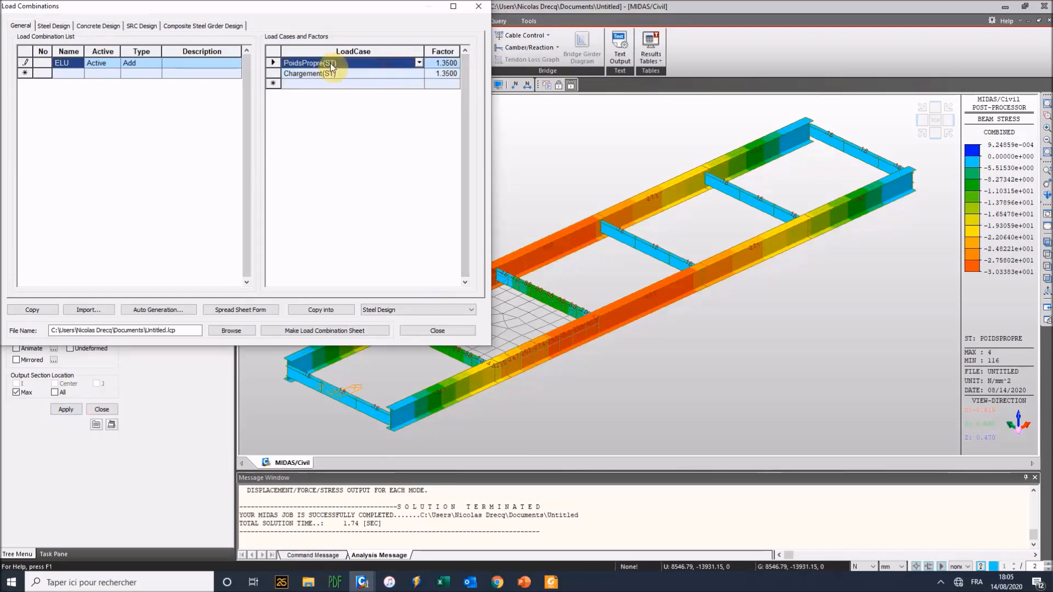
Review the ELU combination's type and load case entries, and close the load combination definition.
left_click(149, 64)
left_click(156, 64)
left_click(157, 64)
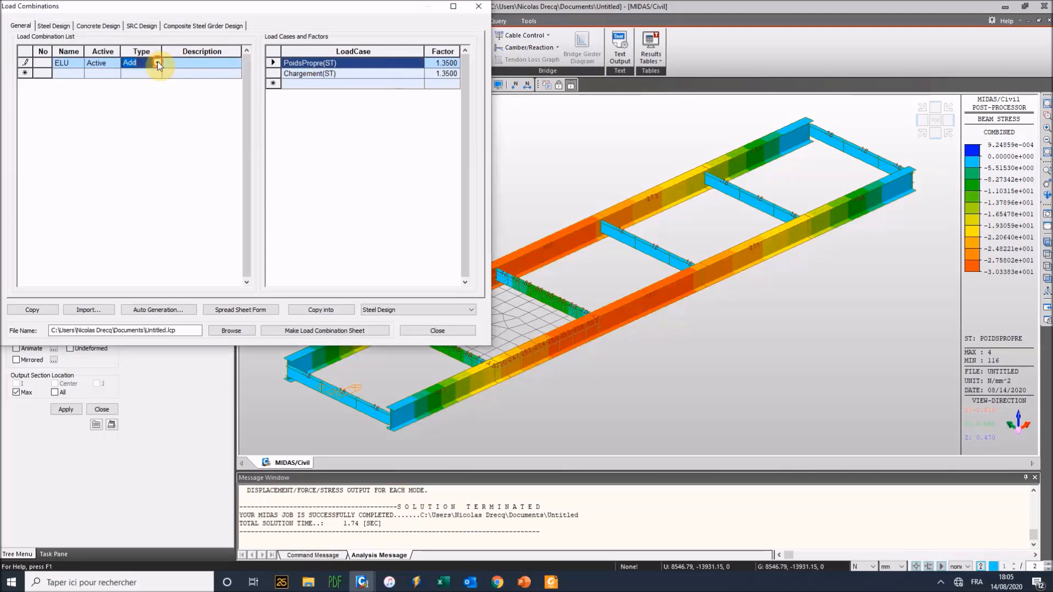
left_click(75, 65)
left_click(315, 84)
left_click(69, 71)
left_click(437, 331)
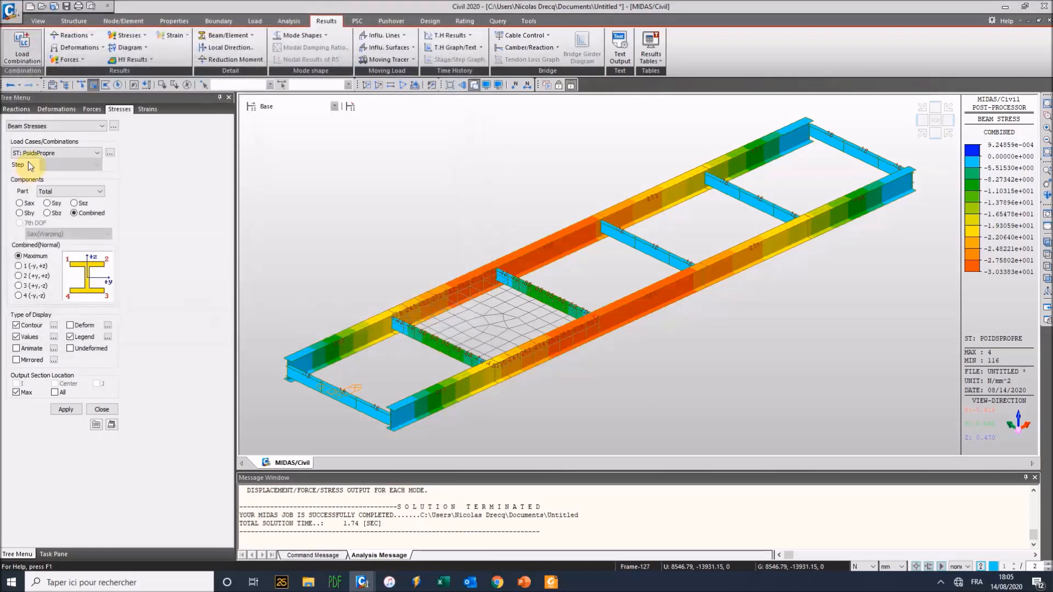
Display the maximum combined beam stresses for the ELU combination and save the model.
left_click(71, 154)
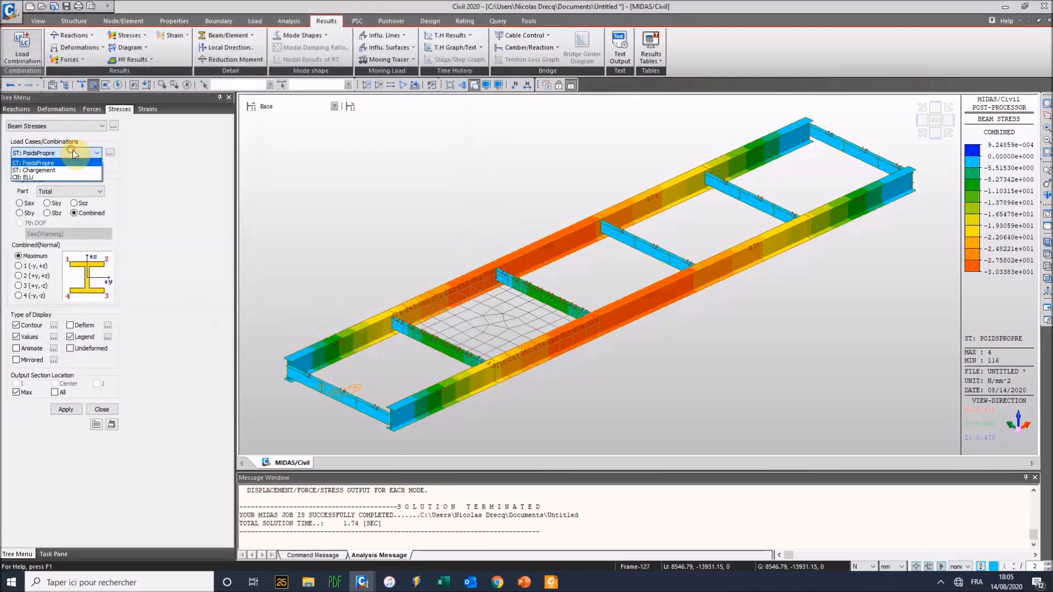
left_click(27, 177)
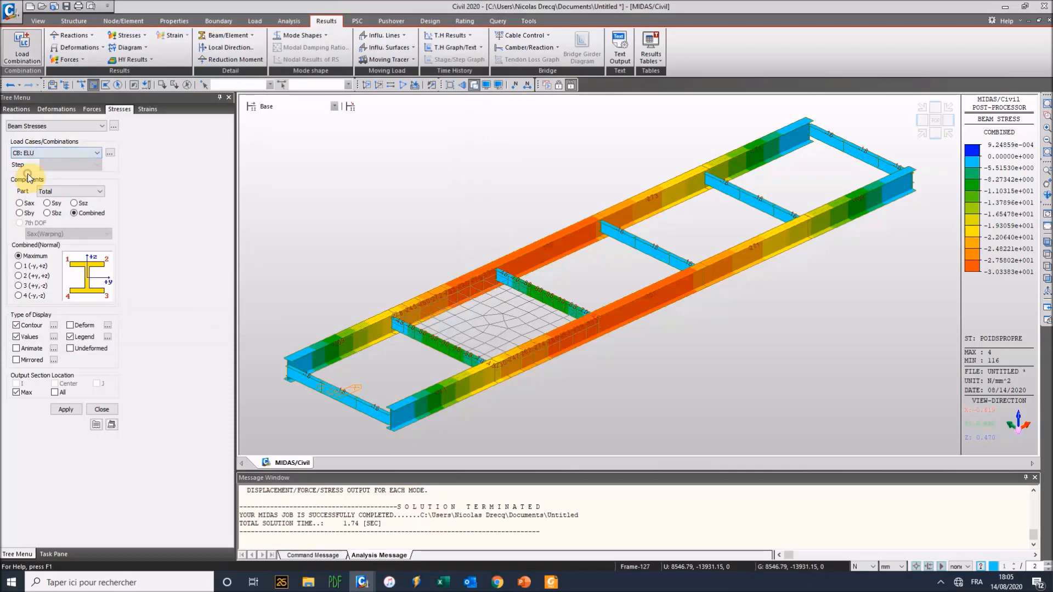
left_click(75, 406)
left_click_drag(496, 223, 470, 218)
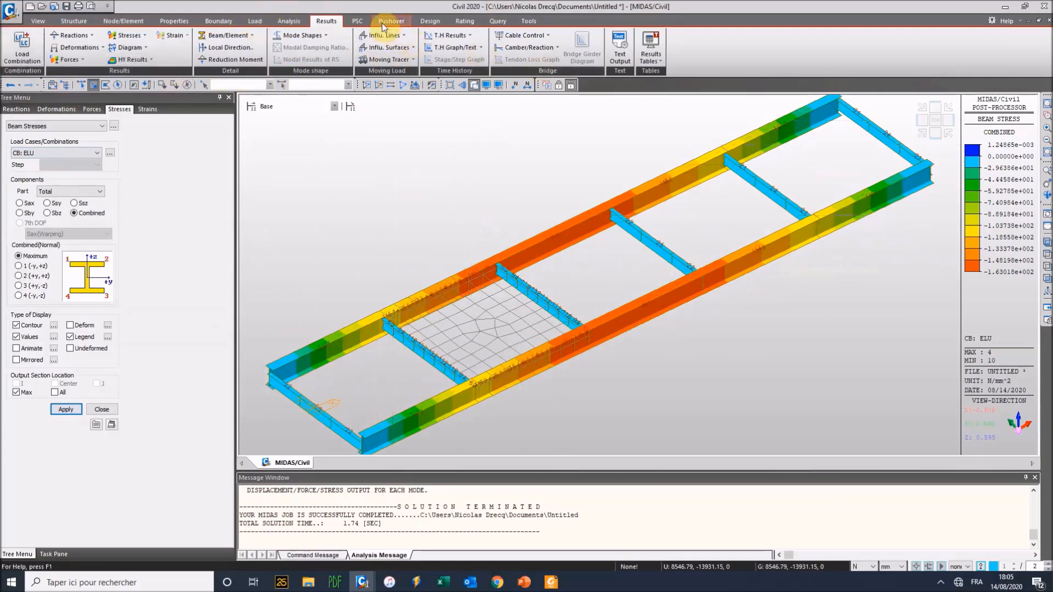
left_click(67, 7)
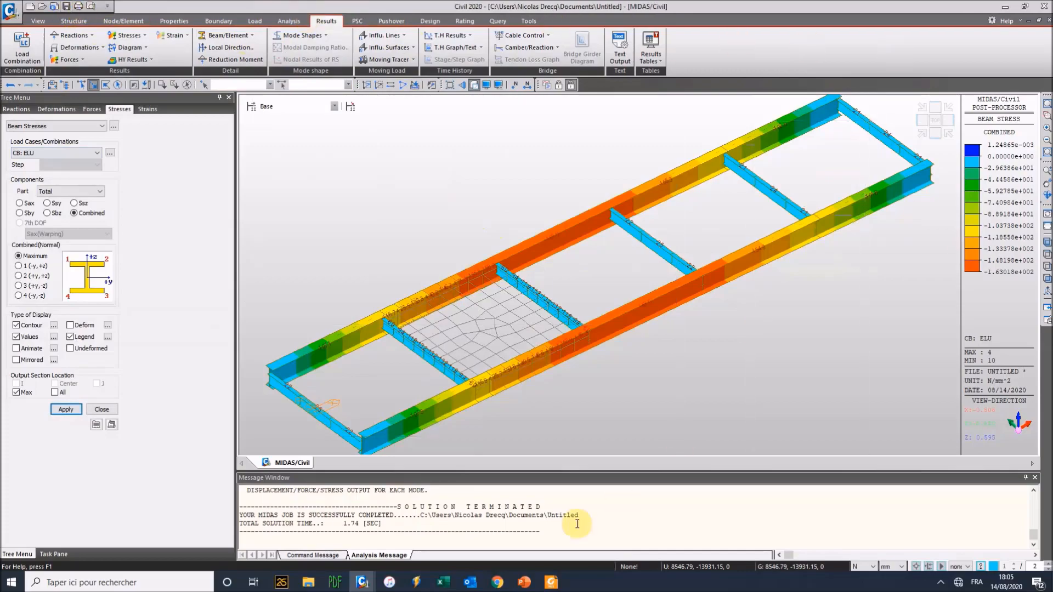
Switch to the PowerPoint presentation and show the Pont de Dimbokro slide.
left_click(524, 583)
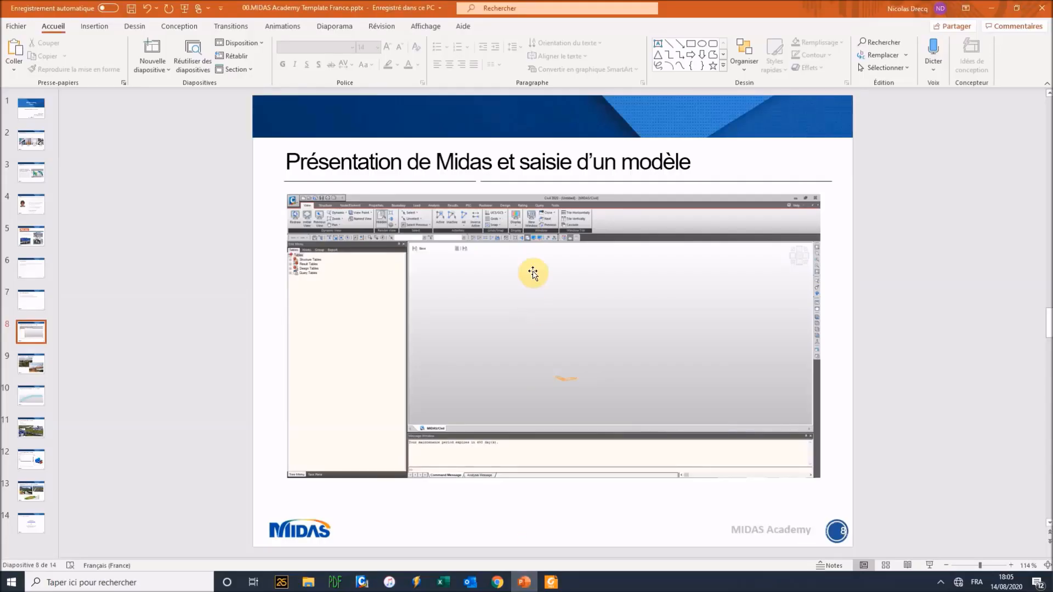
scroll(533, 272, "down", 1)
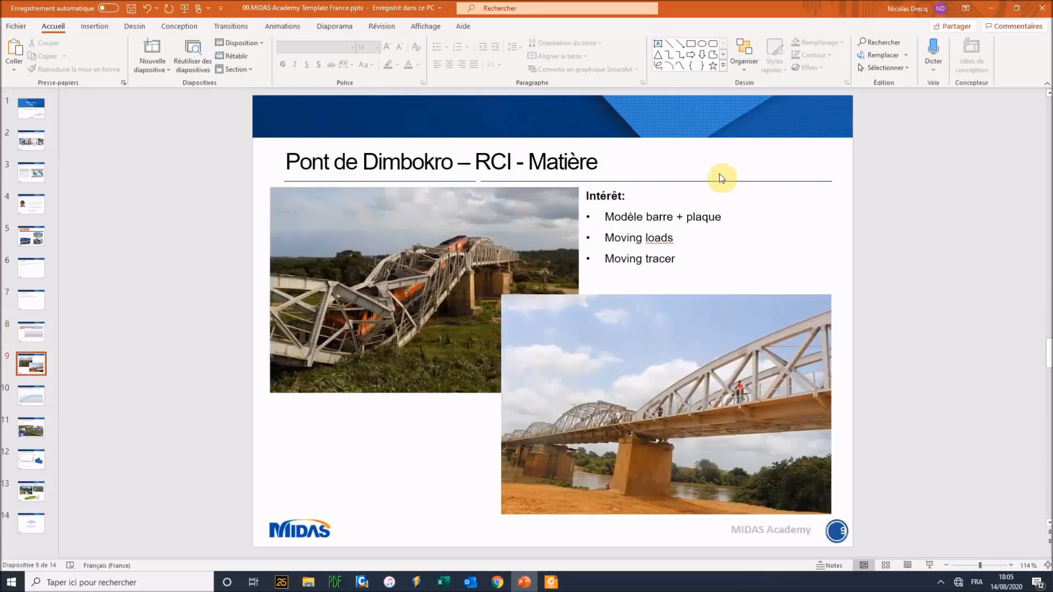
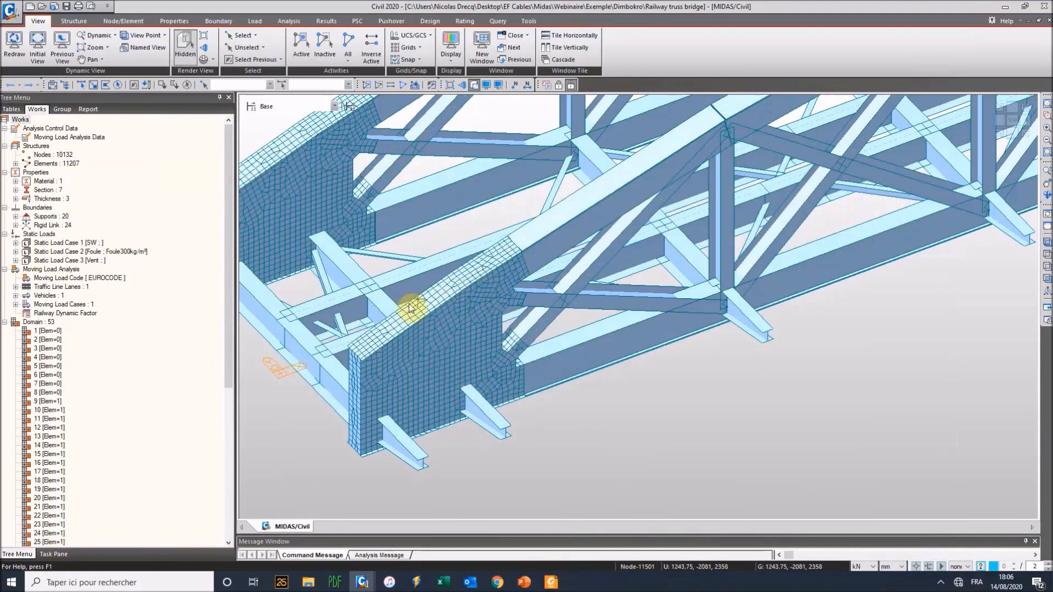
In the Railway truss bridge model, deactivate the outer face elements of the meshed plate end in plan view.
middle_click_drag(403, 377, 702, 398, "ctrl")
middle_click_drag(689, 347, 510, 331, "ctrl")
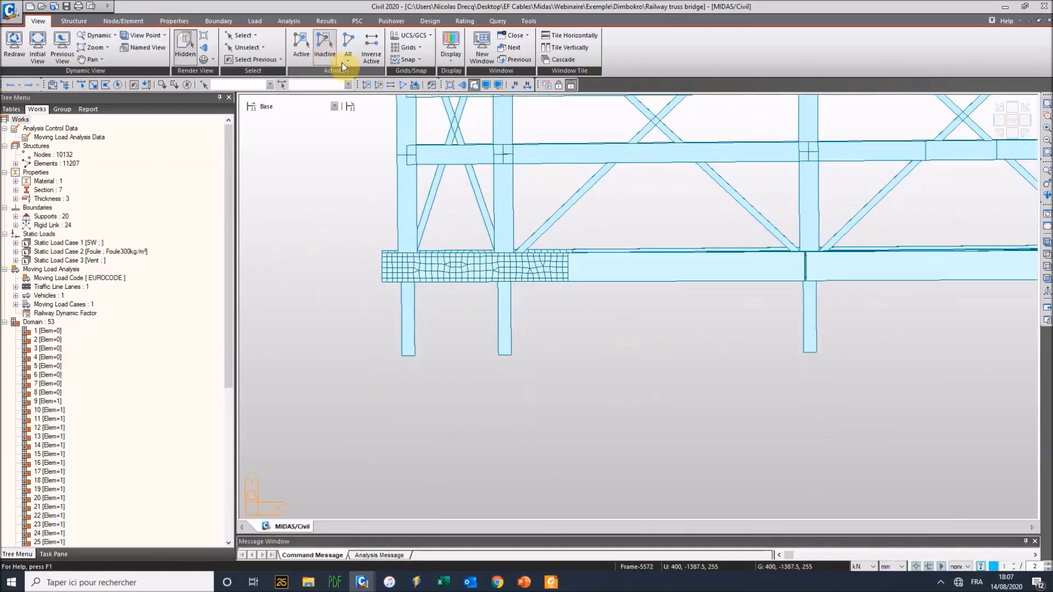
left_click(94, 84)
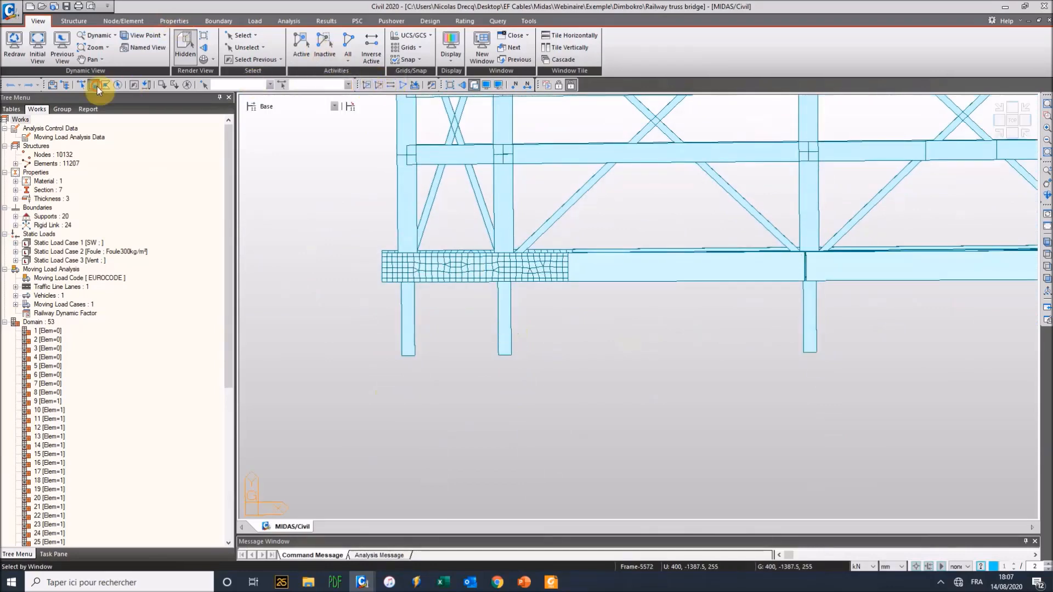
left_click(358, 277)
left_click(568, 325)
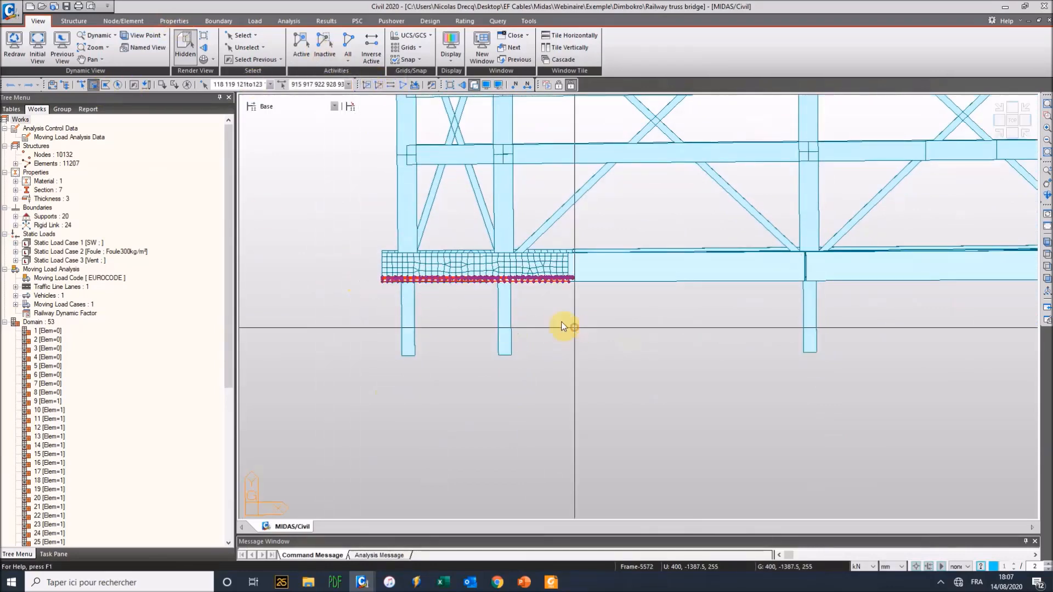
left_click(378, 86)
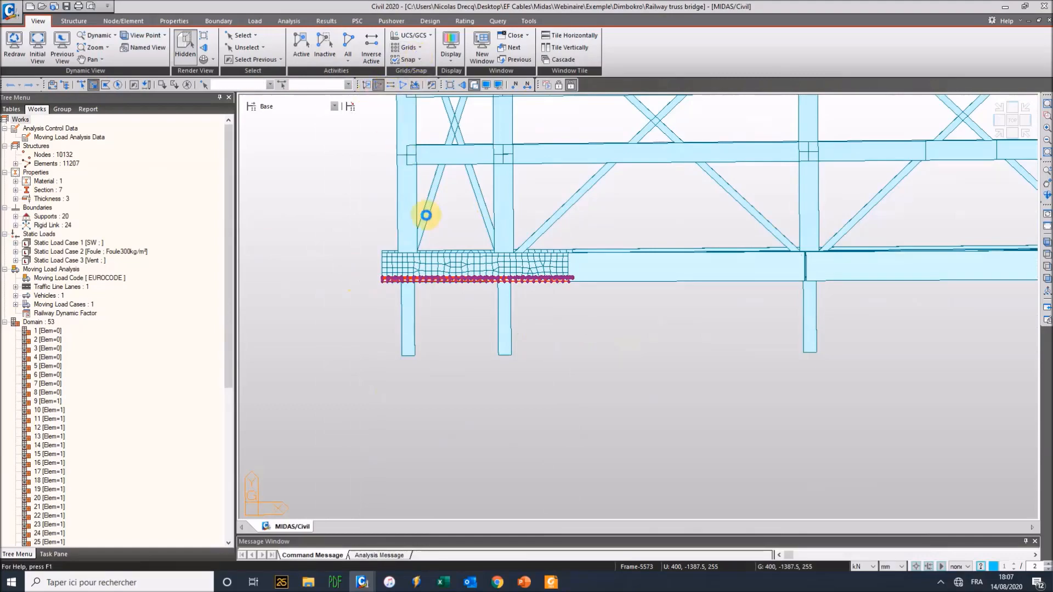
Examine the stiffener plates inside the opened truss end, and reactivate all elements to view the complete bridge.
middle_click_drag(433, 230, 401, 231, "ctrl")
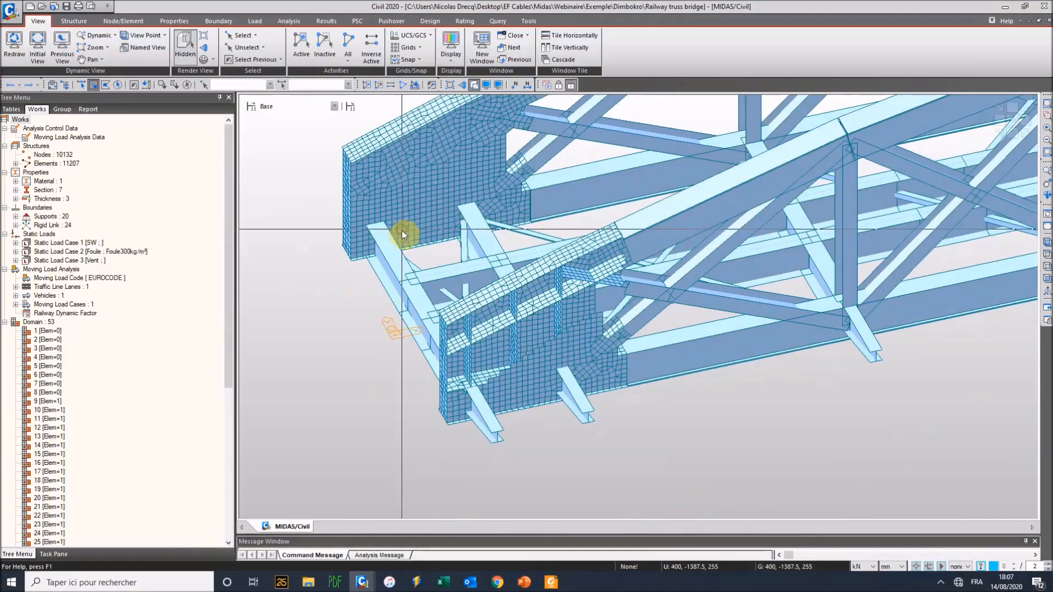
middle_click_drag(551, 311, 541, 336, "ctrl")
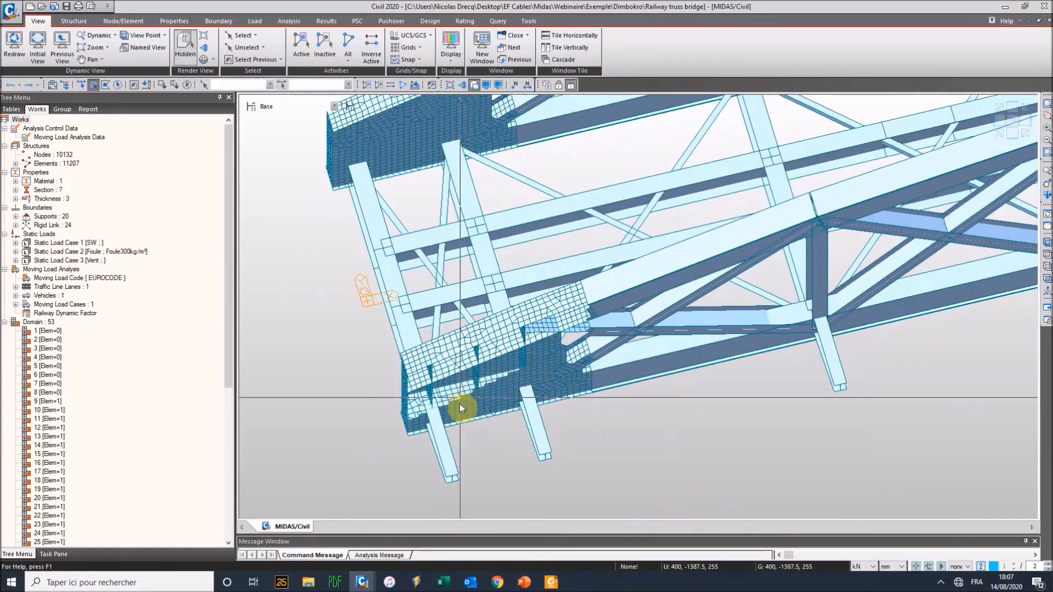
middle_click_drag(508, 372, 741, 258, "ctrl")
scroll(501, 347, "up", 4)
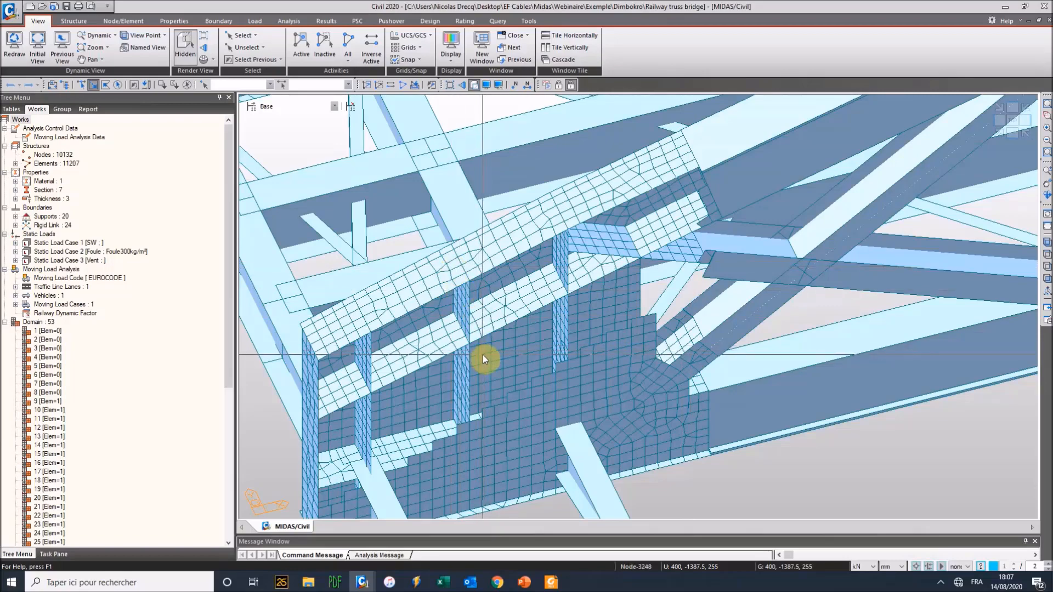
scroll(482, 356, "down", 4)
scroll(446, 351, "down", 2)
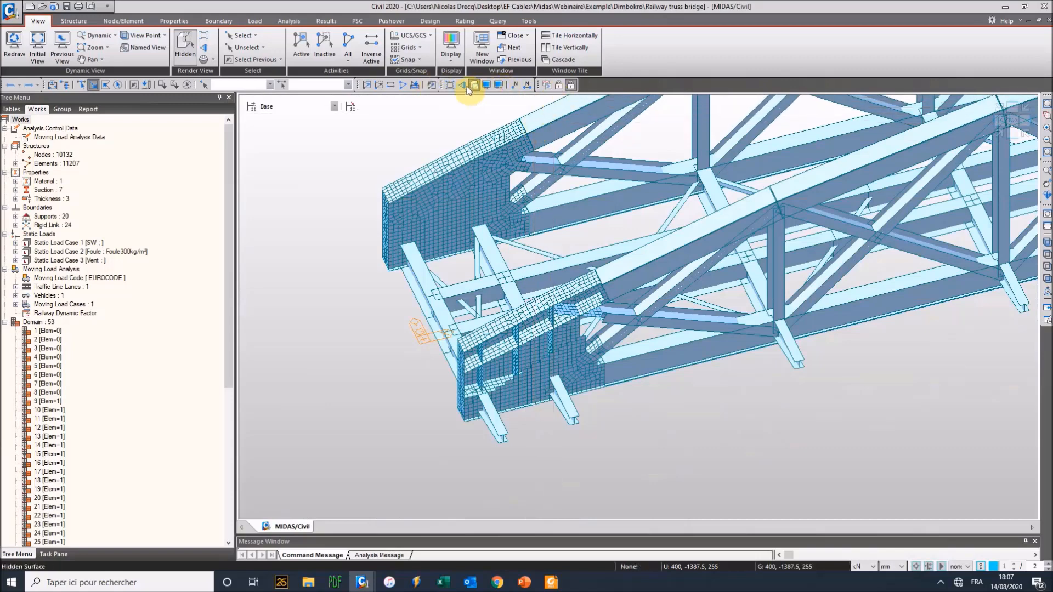
left_click(400, 86)
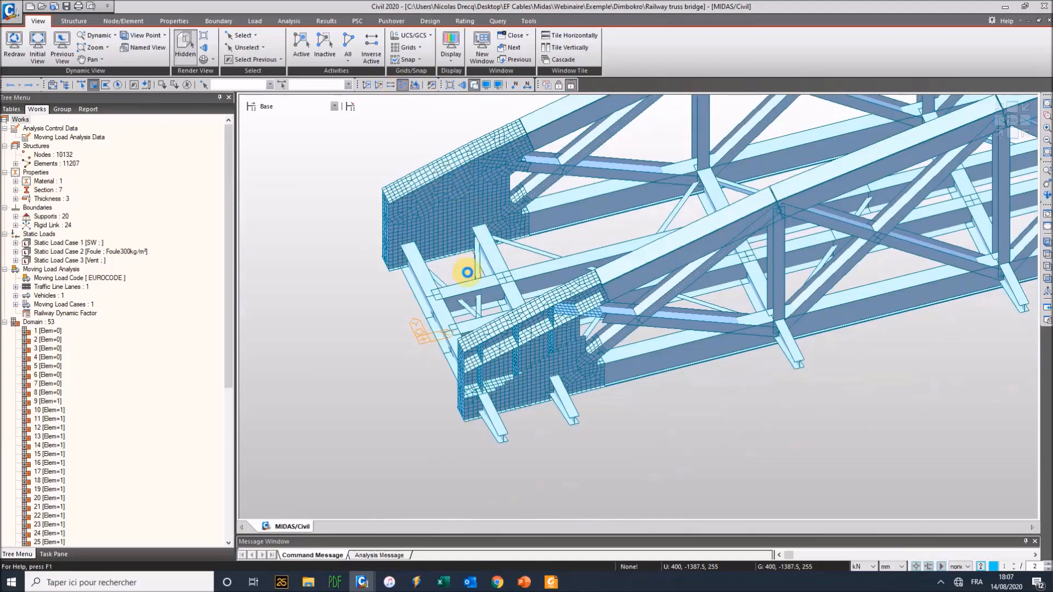
middle_click_drag(465, 275, 486, 267, "ctrl")
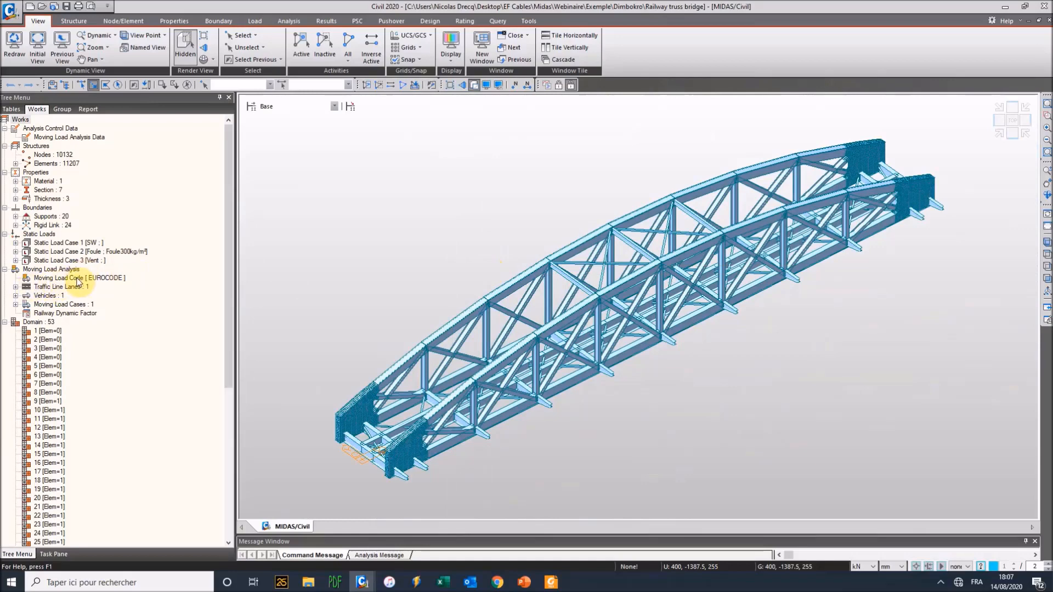
Show the moving load tools and review the available moving load codes, keeping EUROCODE.
left_click(255, 23)
left_click(41, 62)
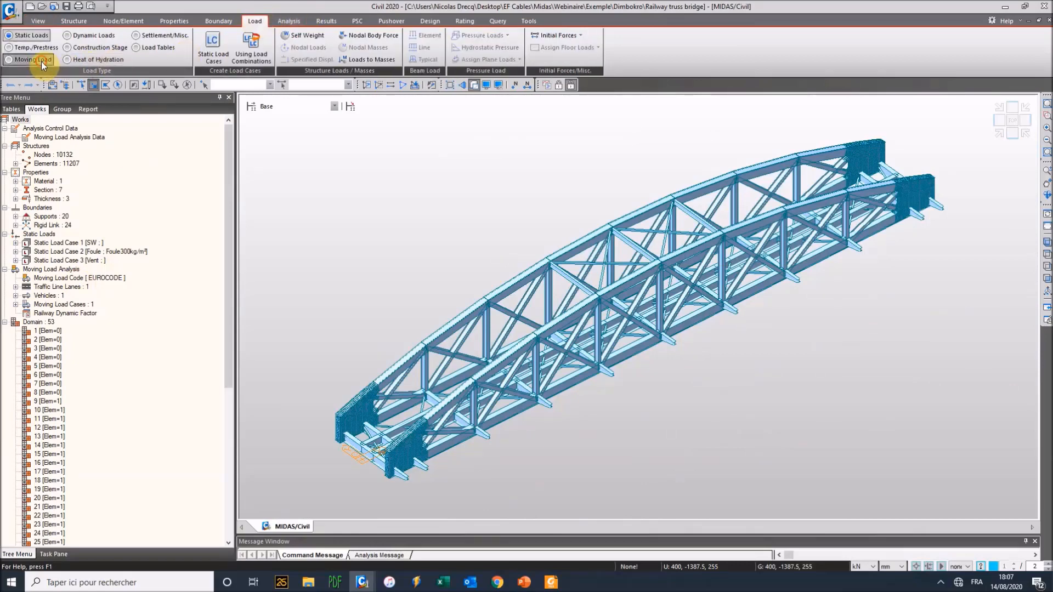
left_click(266, 48)
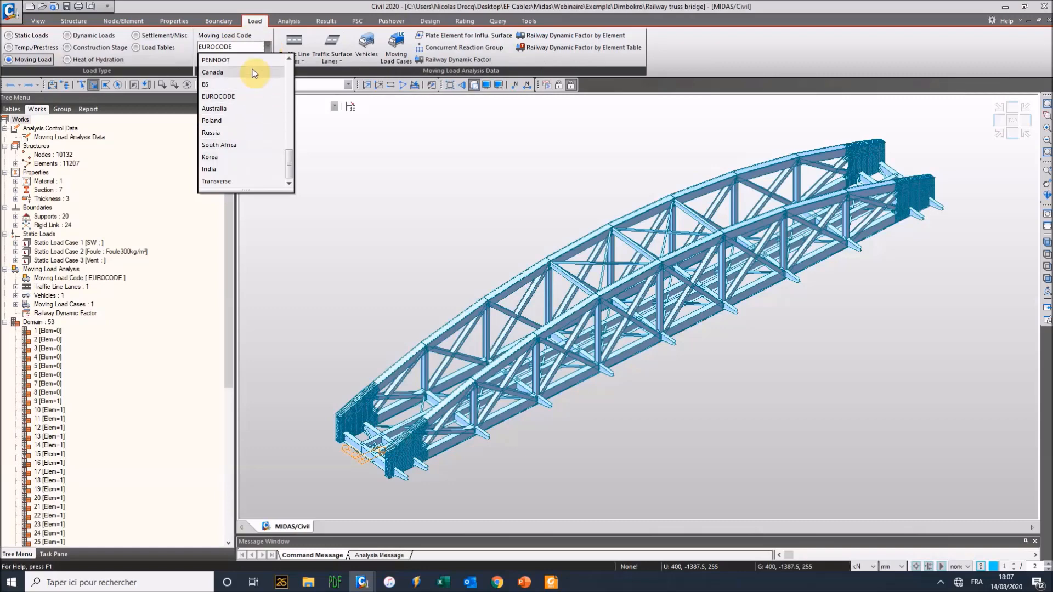
left_click(236, 47)
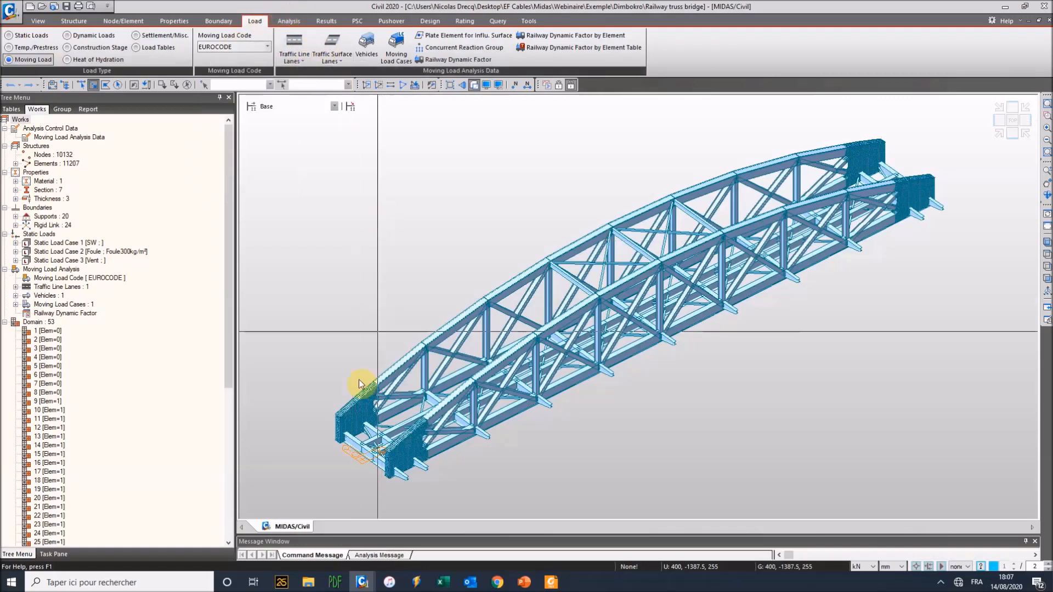
Display the LaneFerr traffic line lane on the truss bridge and examine its path along the deck.
middle_click_drag(395, 286, 364, 336, "ctrl")
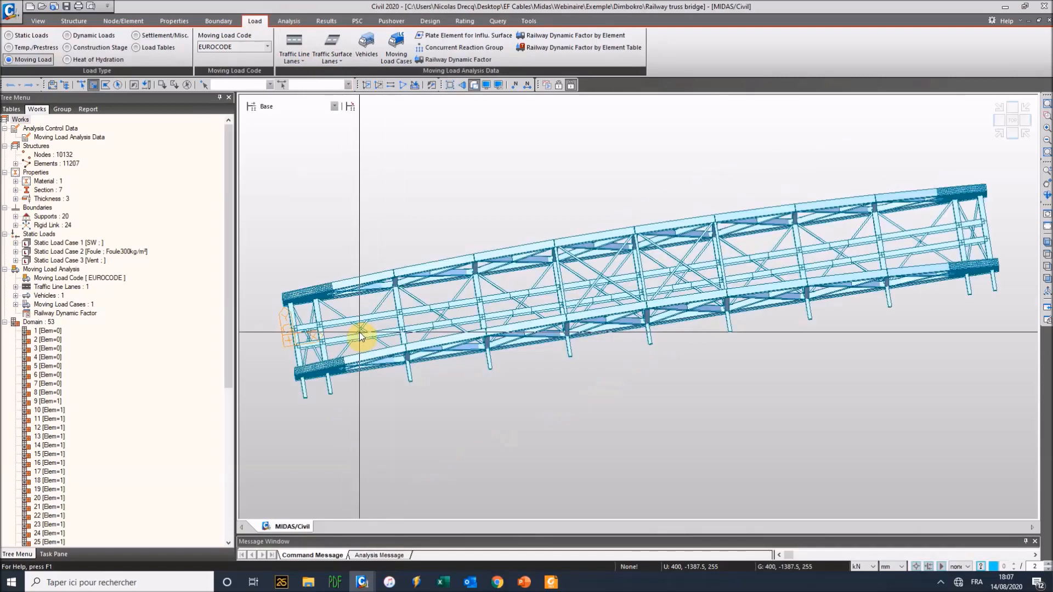
left_click(16, 287)
right_click(89, 297)
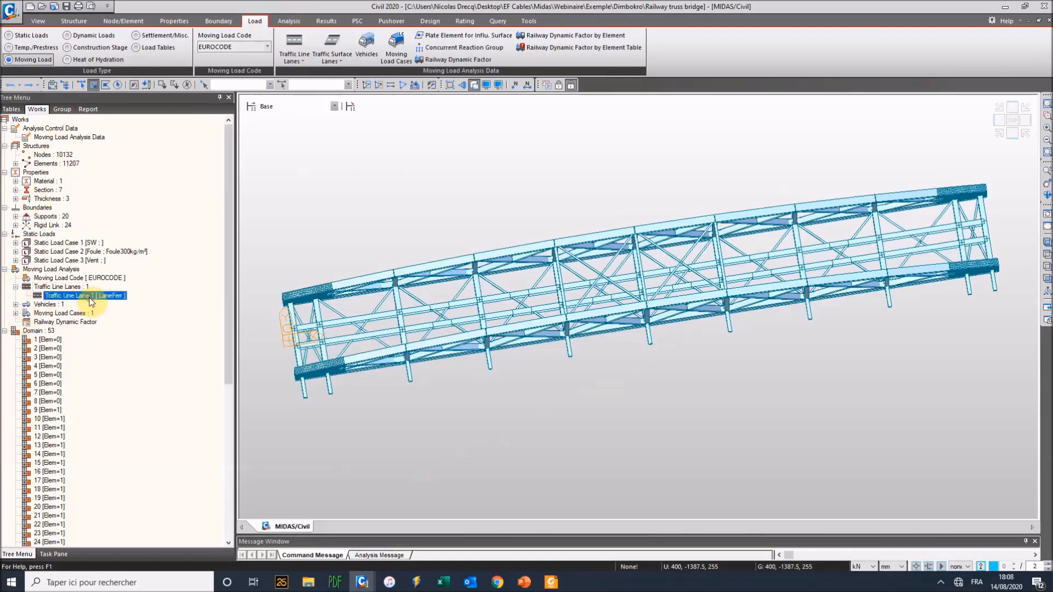
left_click(120, 321)
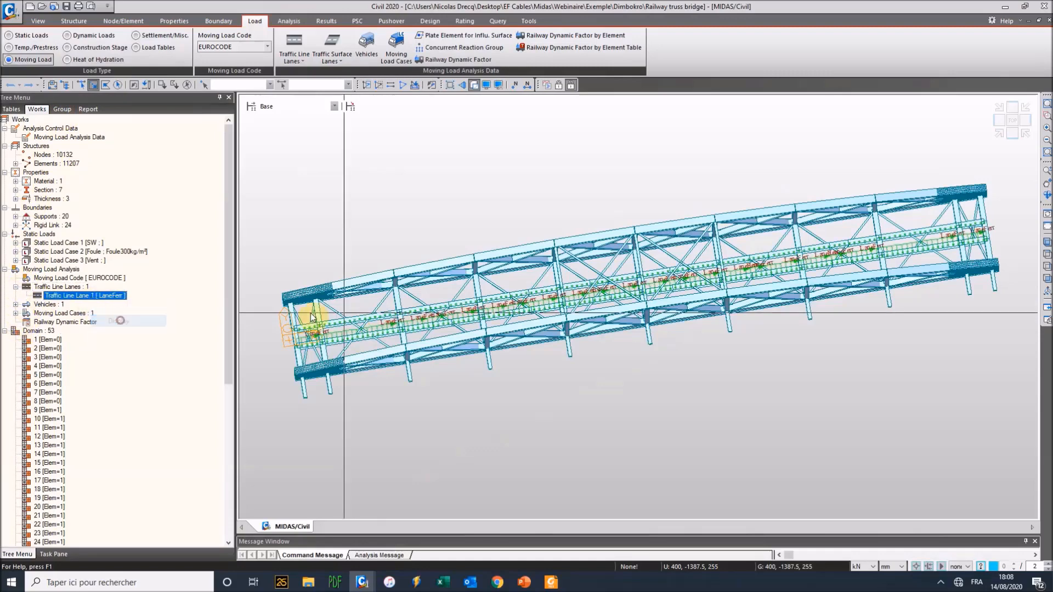
middle_click_drag(418, 313, 599, 470, "ctrl")
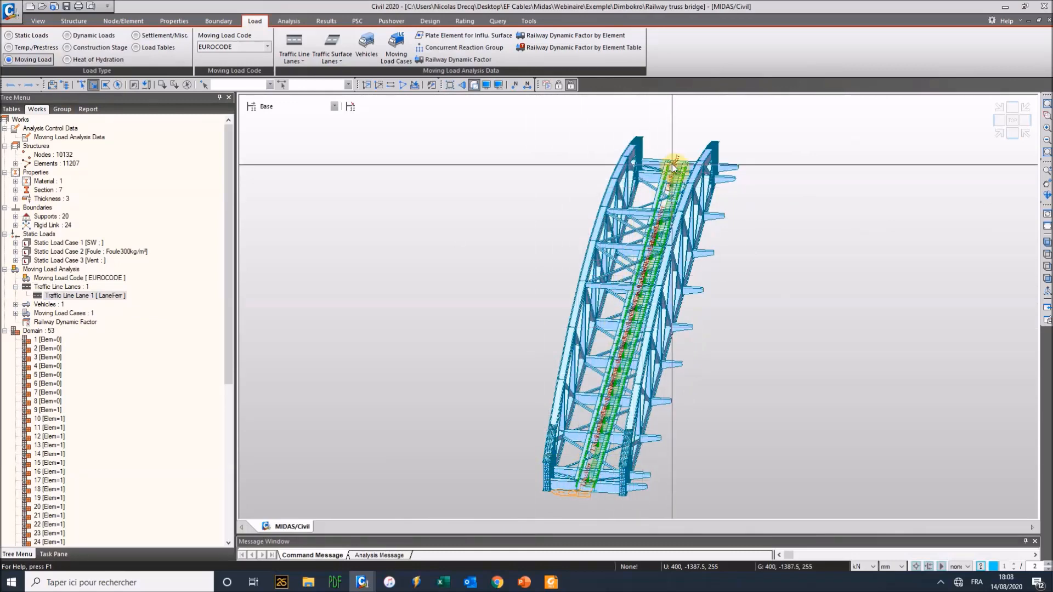
scroll(583, 433, "up", 3)
scroll(586, 399, "up", 2)
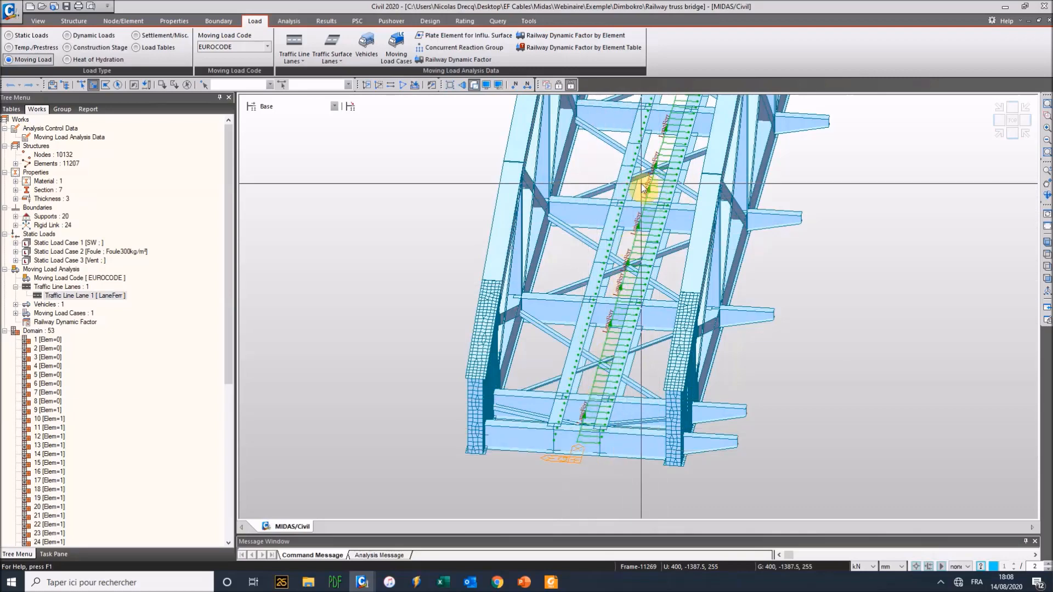
scroll(463, 354, "down", 1)
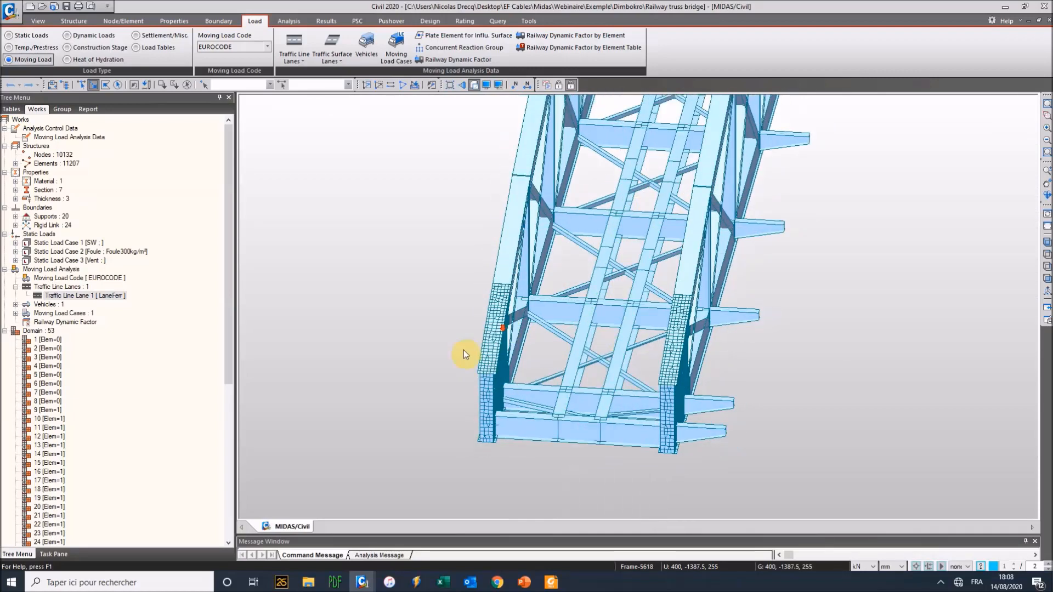
scroll(450, 349, "down", 5)
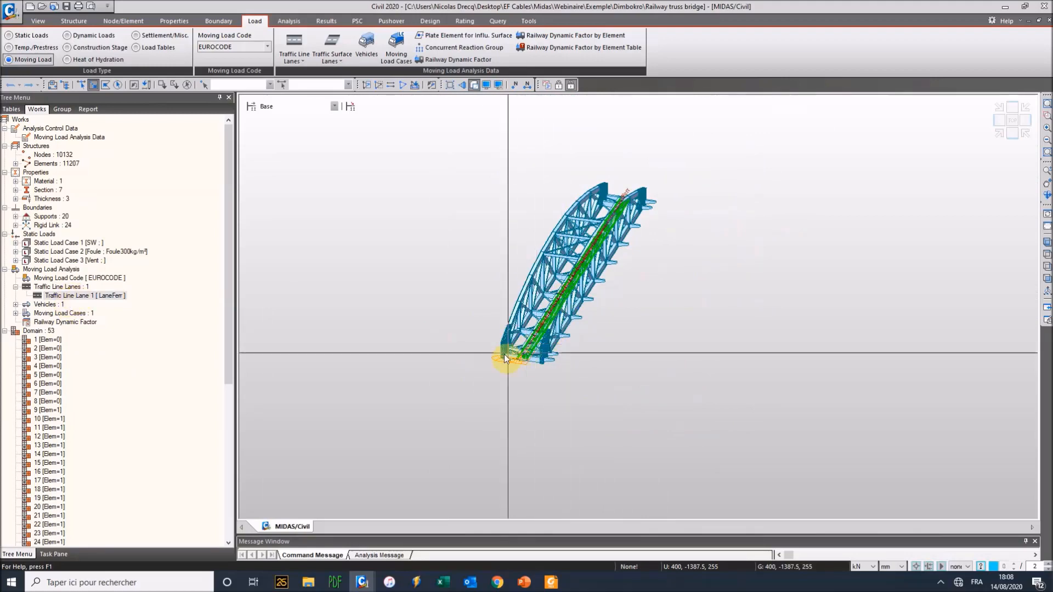
Review the LaneFerr traffic lane's properties and close them without making changes.
left_click(95, 298)
double_click(95, 299)
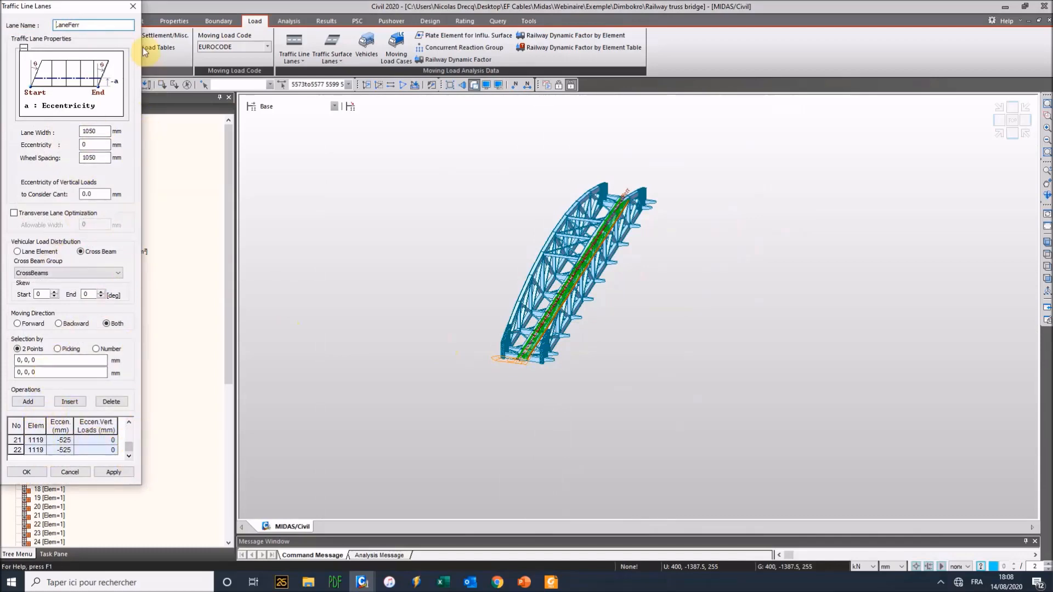
left_click(134, 8)
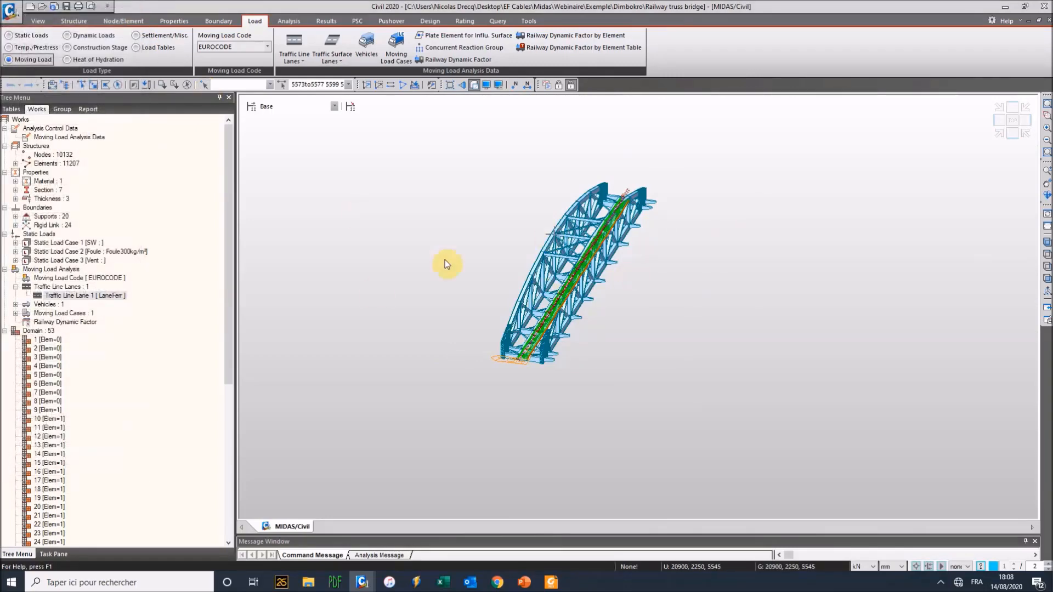
Review the definition of the Load Model 71 rail traffic vehicle and close it without making changes.
left_click(15, 304)
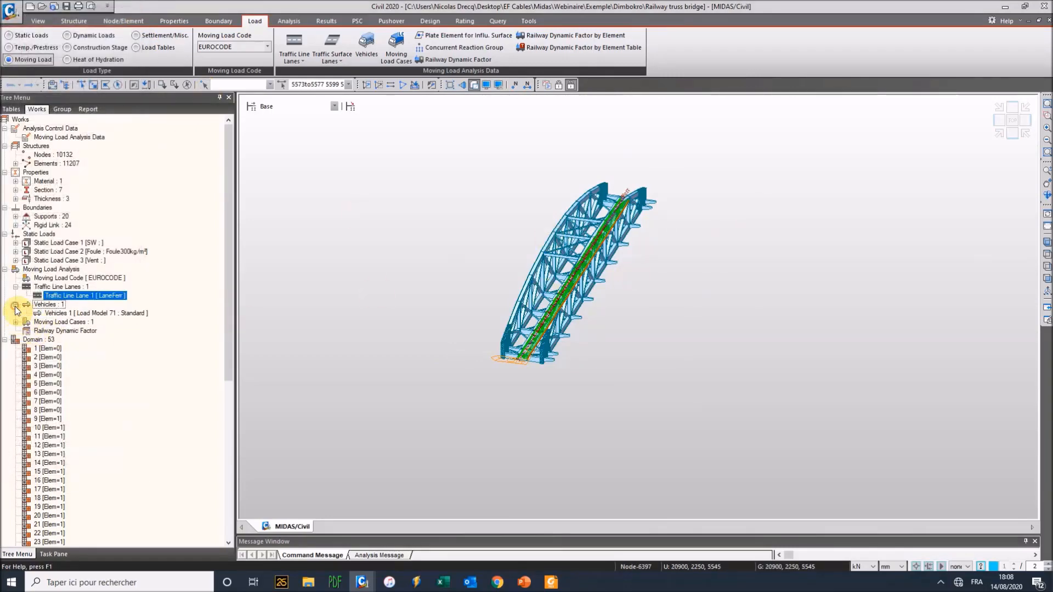
left_click(68, 315)
double_click(68, 314)
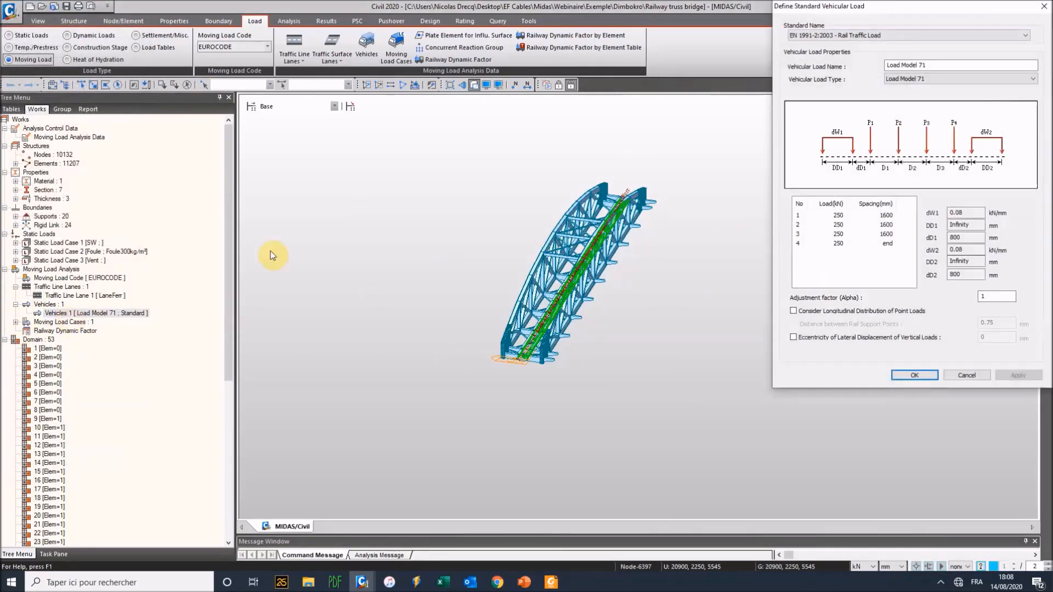
left_click_drag(892, 7, 559, 123)
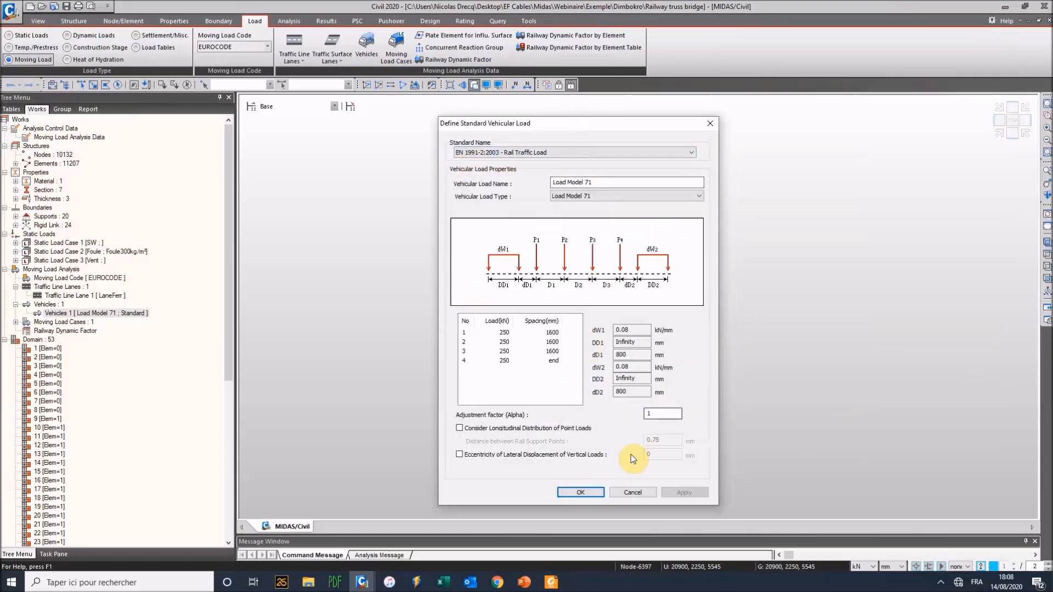
left_click(710, 126)
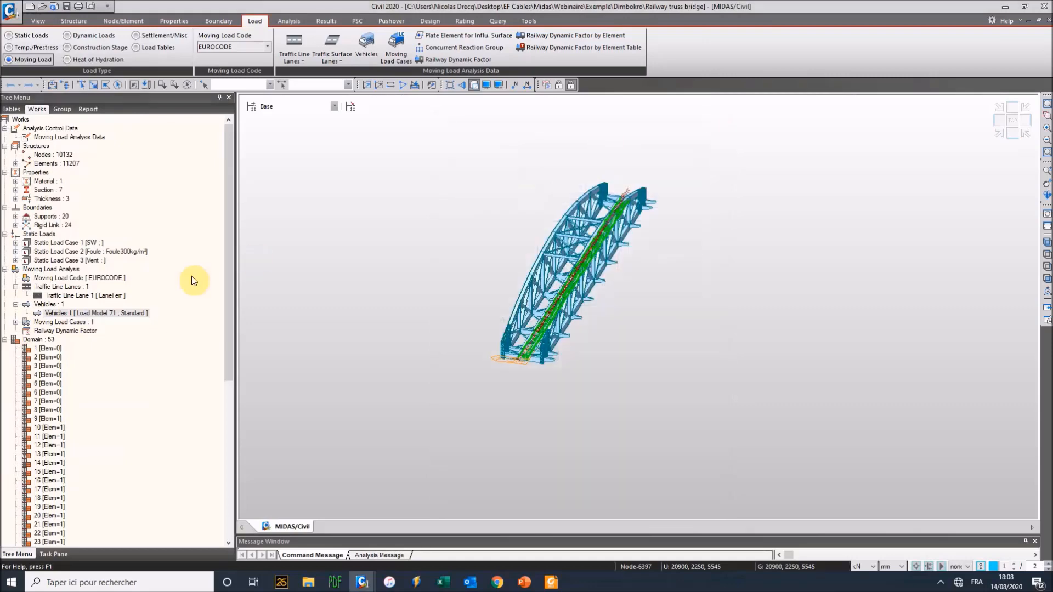
Review the settings of the LM71 moving load case and close them without making changes.
left_click(15, 323)
double_click(61, 331)
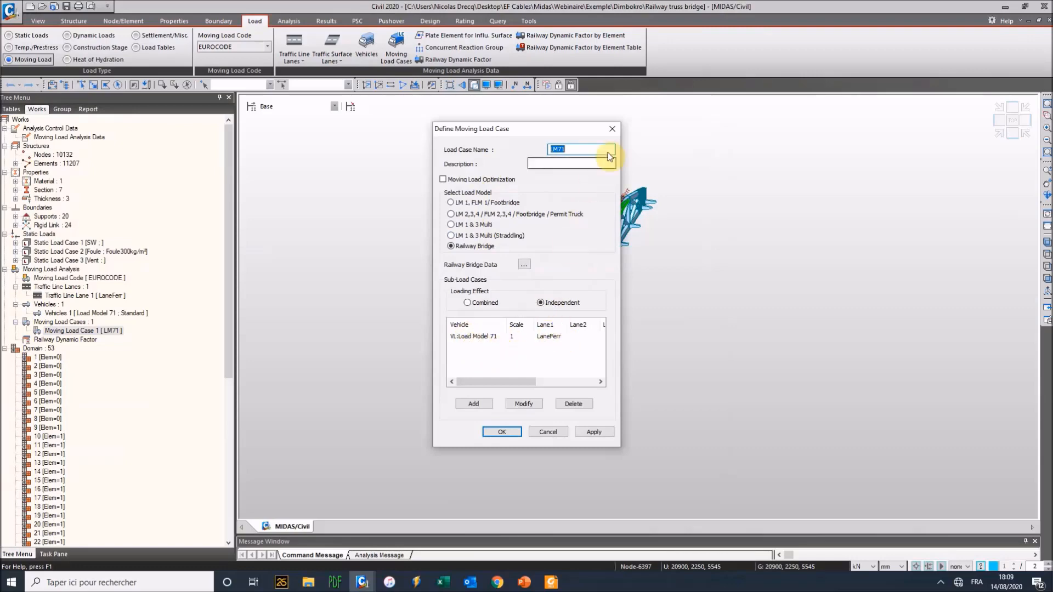
left_click(611, 130)
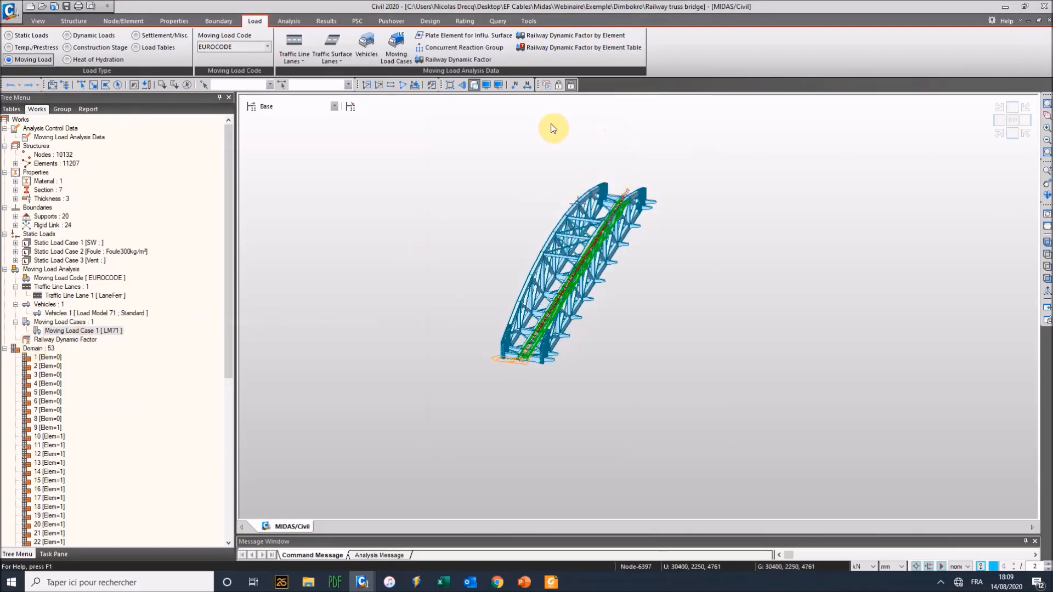
Hide the LaneFerr traffic line lane so that only the truss bridge is displayed.
middle_click_drag(470, 218, 419, 217, "ctrl")
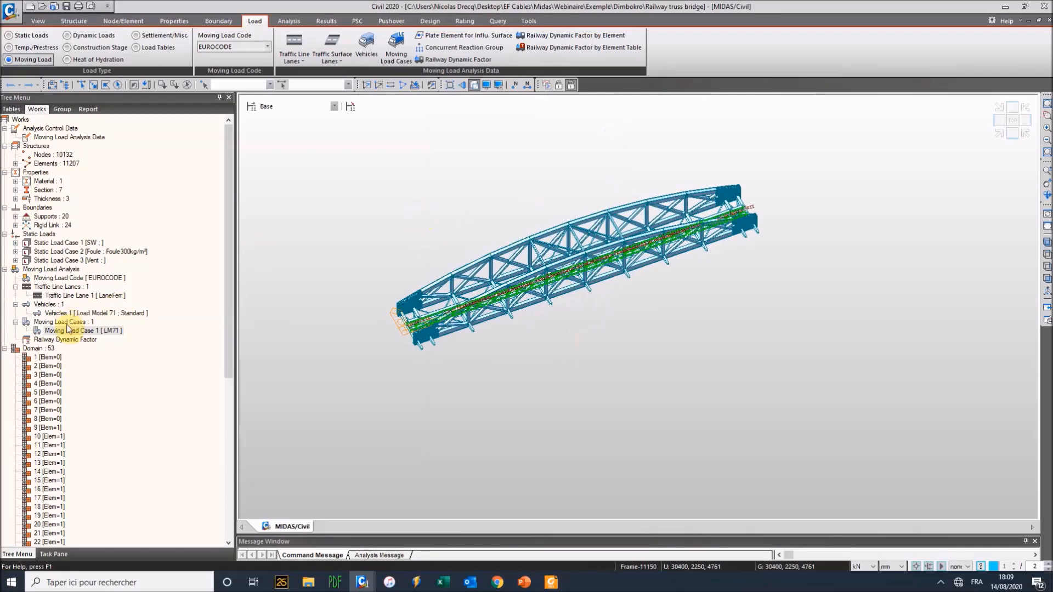
right_click(83, 296)
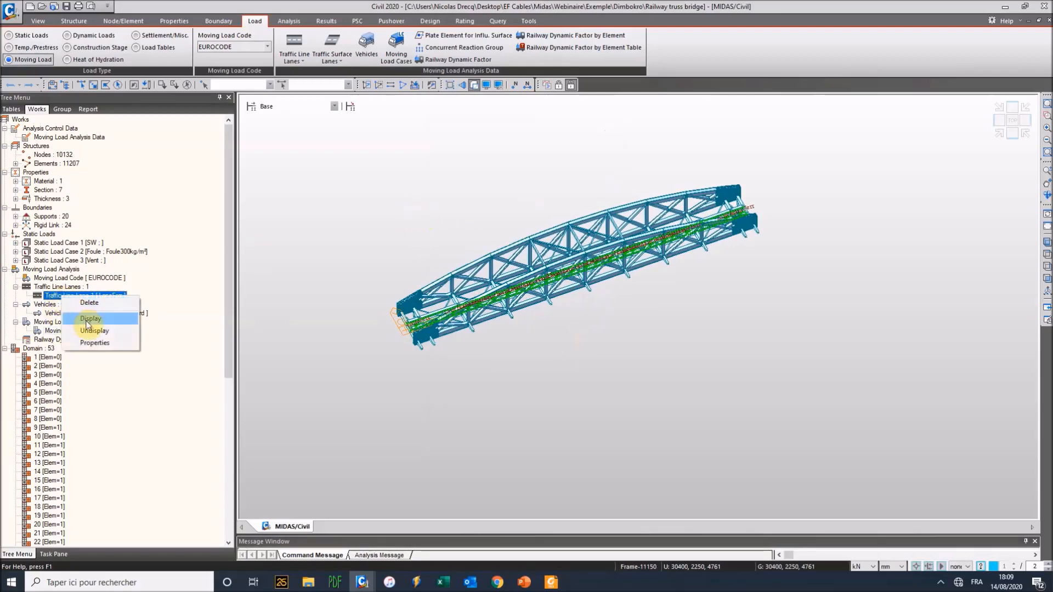
left_click(92, 330)
scroll(436, 277, "up", 4)
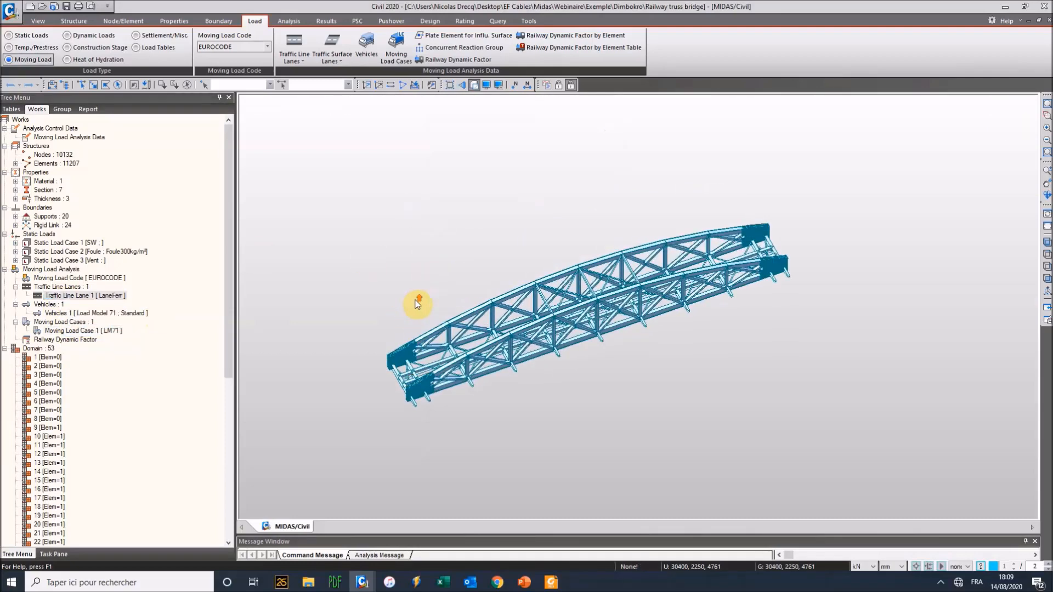
Bring up the Displacement Contour results and review the available load cases and combinations.
left_click(336, 20)
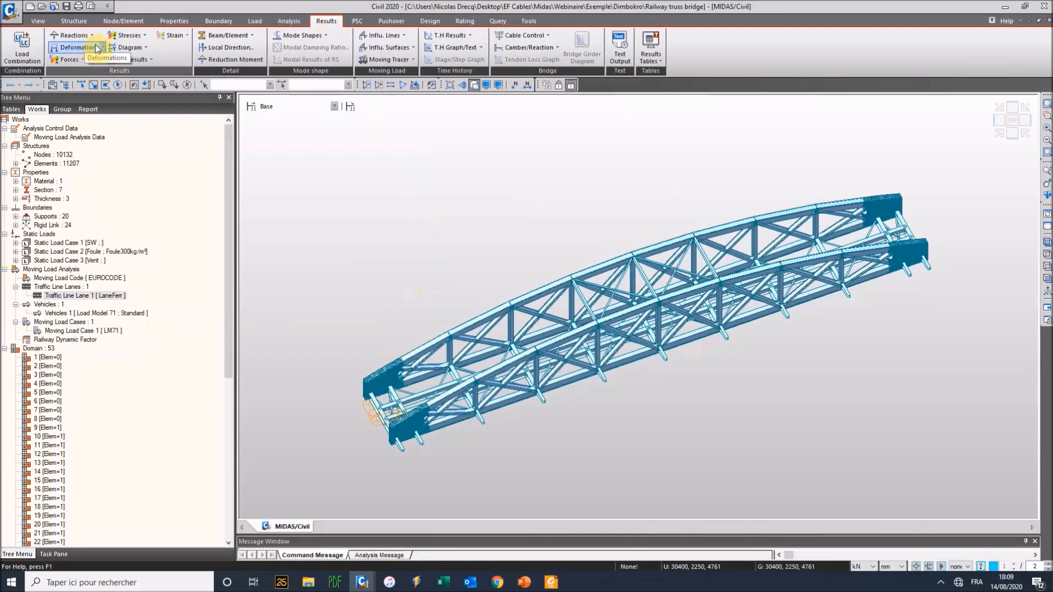
left_click(104, 48)
left_click(86, 70)
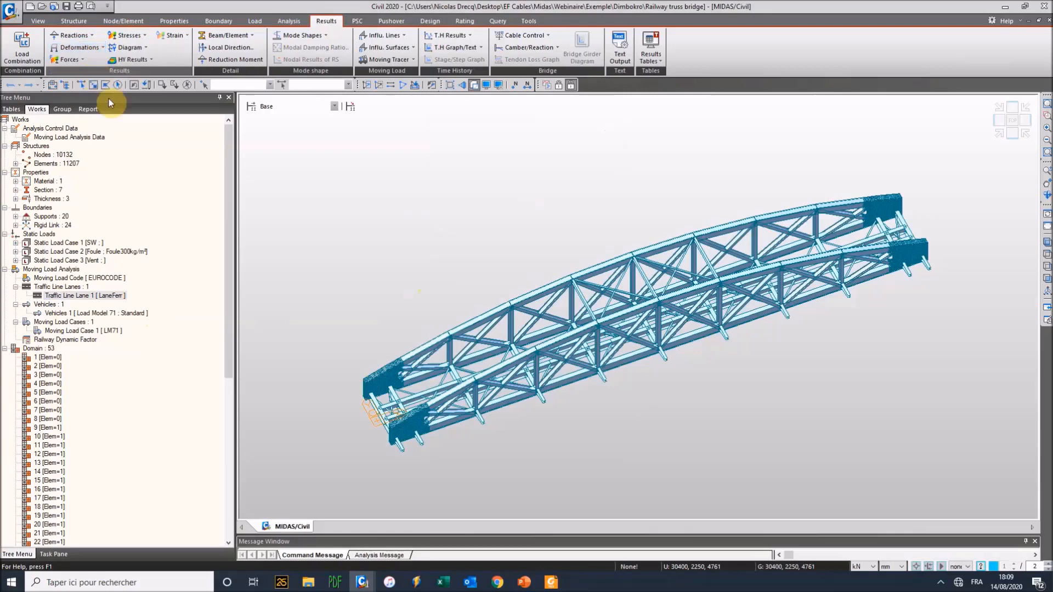
left_click(75, 153)
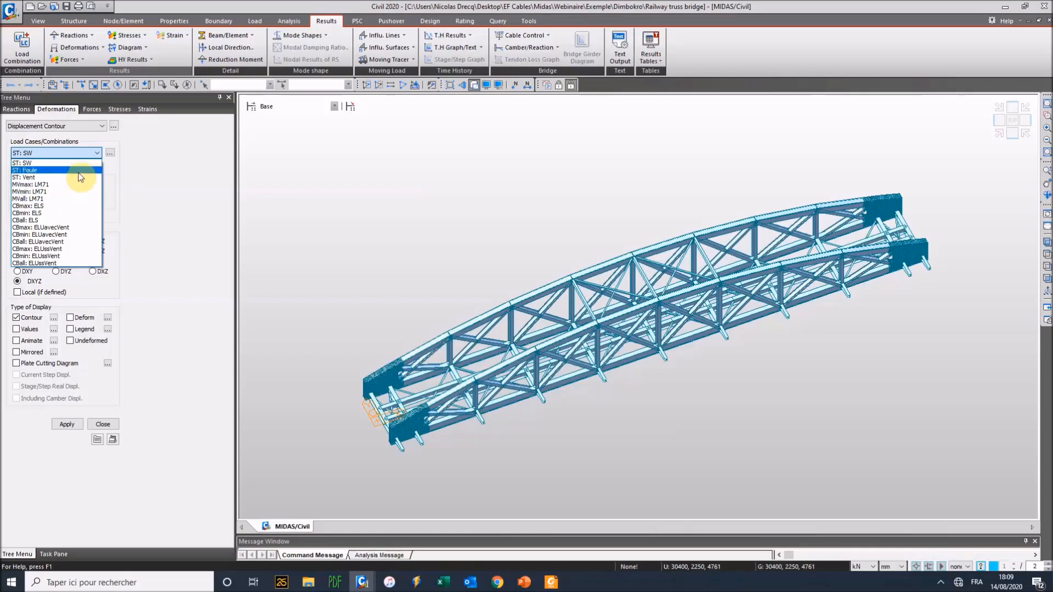
left_click(176, 167)
Review the load cases and factors of the ELS, ELUavecVent and ELUssVent load combinations.
left_click(22, 47)
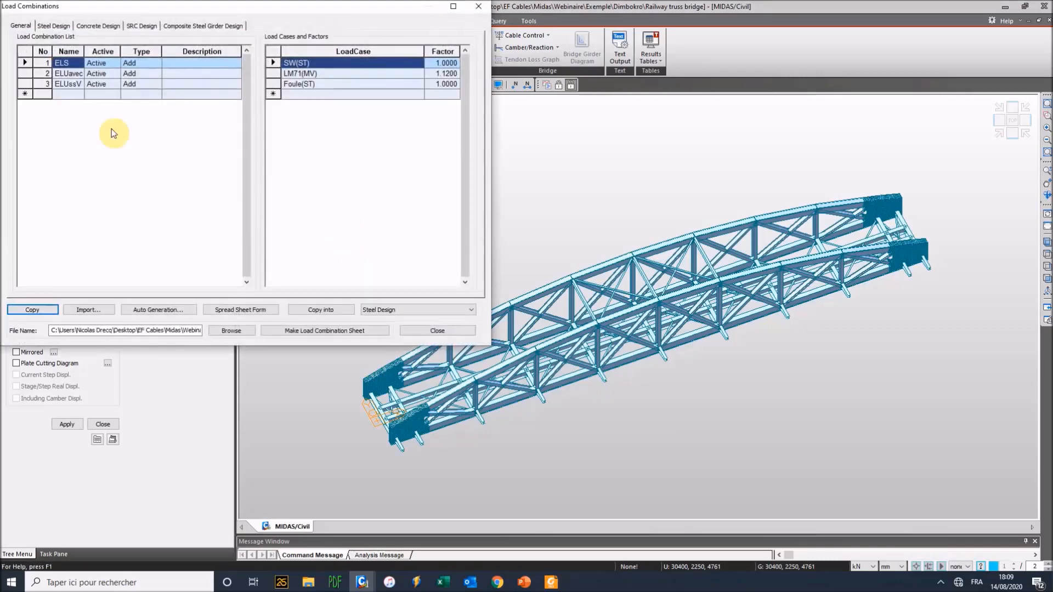
left_click_drag(86, 52, 143, 49)
left_click(99, 73)
left_click(102, 81)
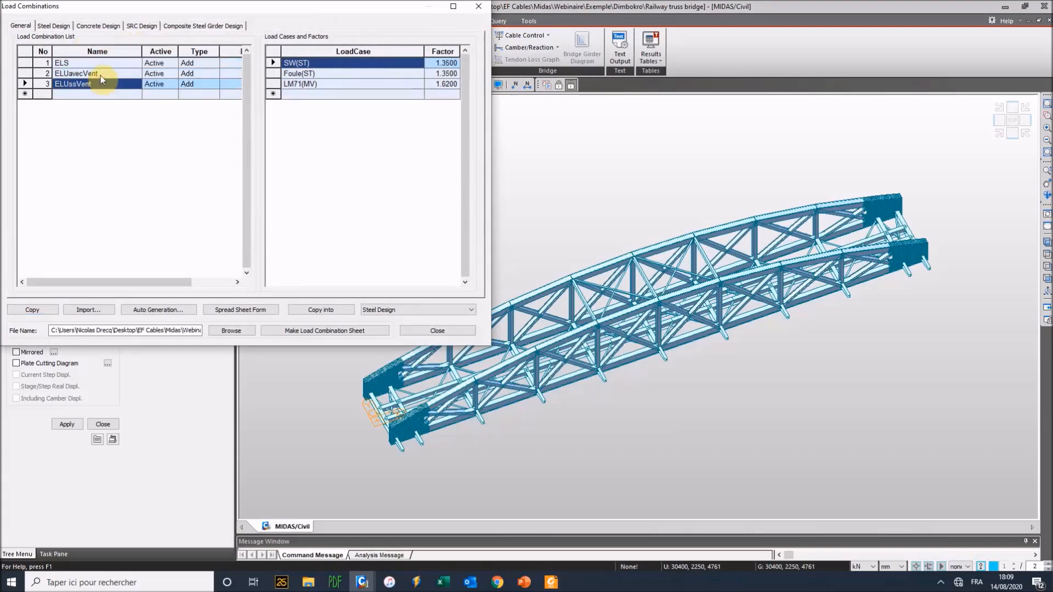
left_click(107, 66)
left_click(479, 6)
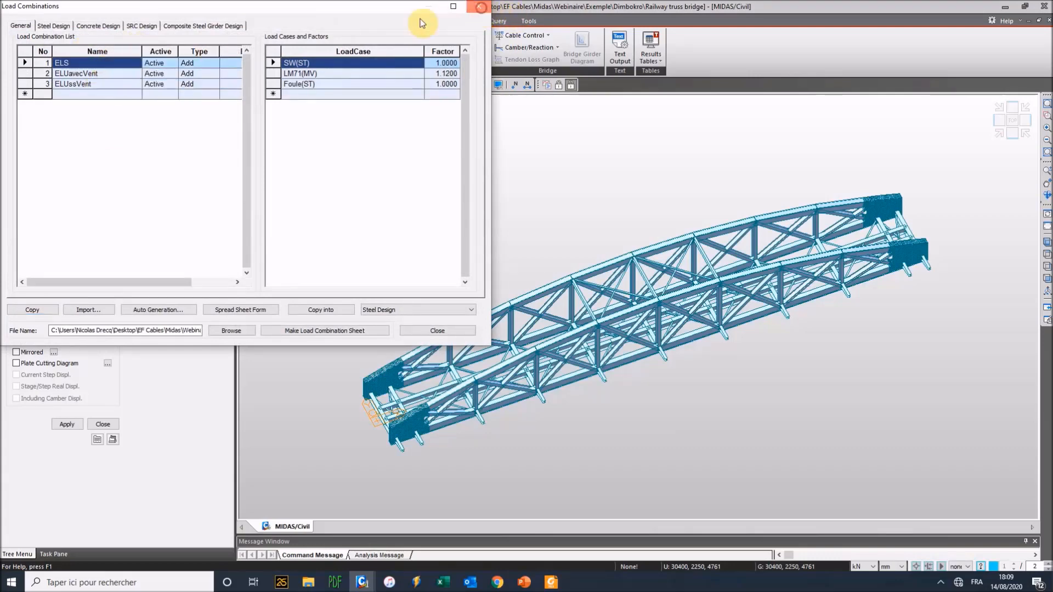
Display the bridge's displacement contour for CBall: ELS with the deformed shape and legend, and examine it.
left_click(82, 152)
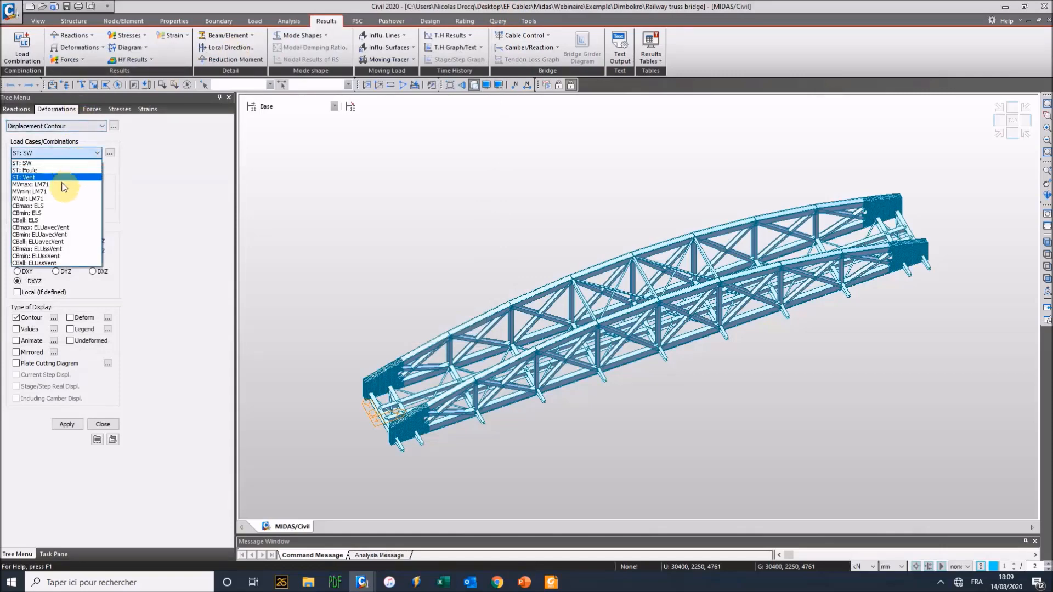
left_click(64, 220)
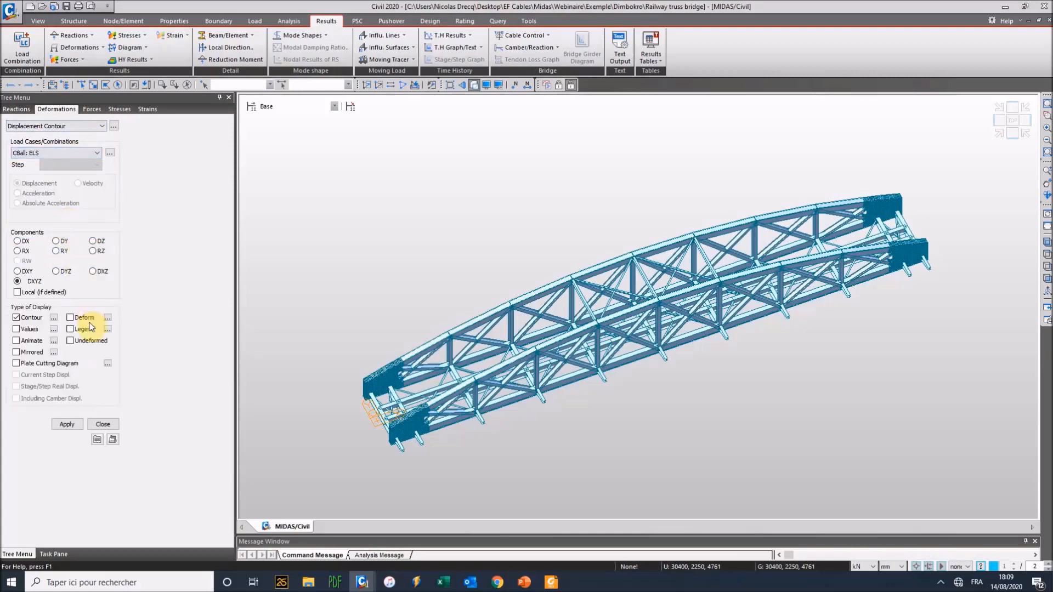
left_click(70, 317)
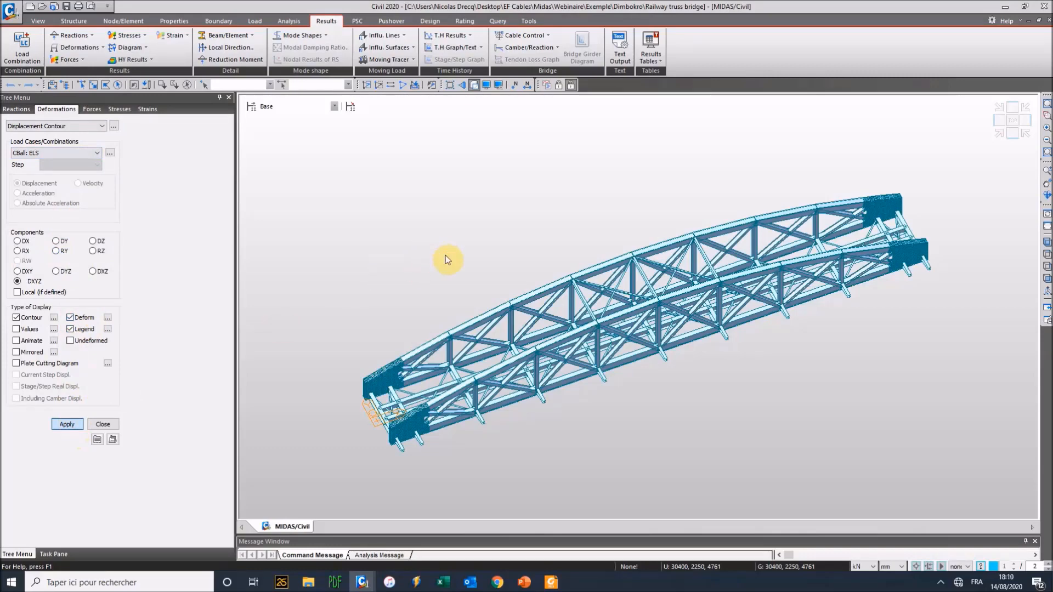
middle_click_drag(436, 258, 450, 226, "ctrl")
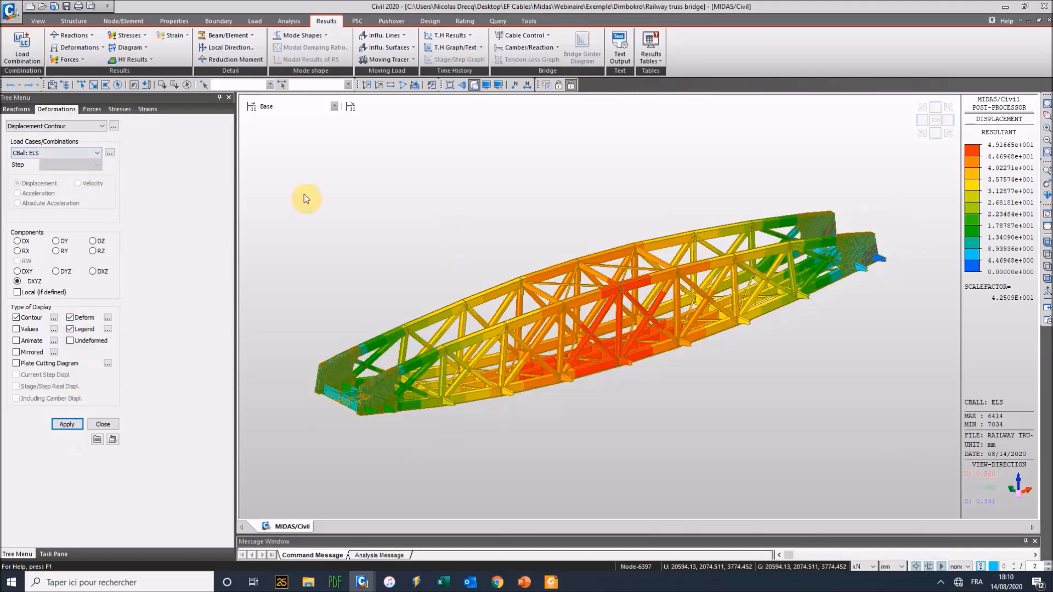
middle_click_drag(599, 201, 605, 220, "ctrl")
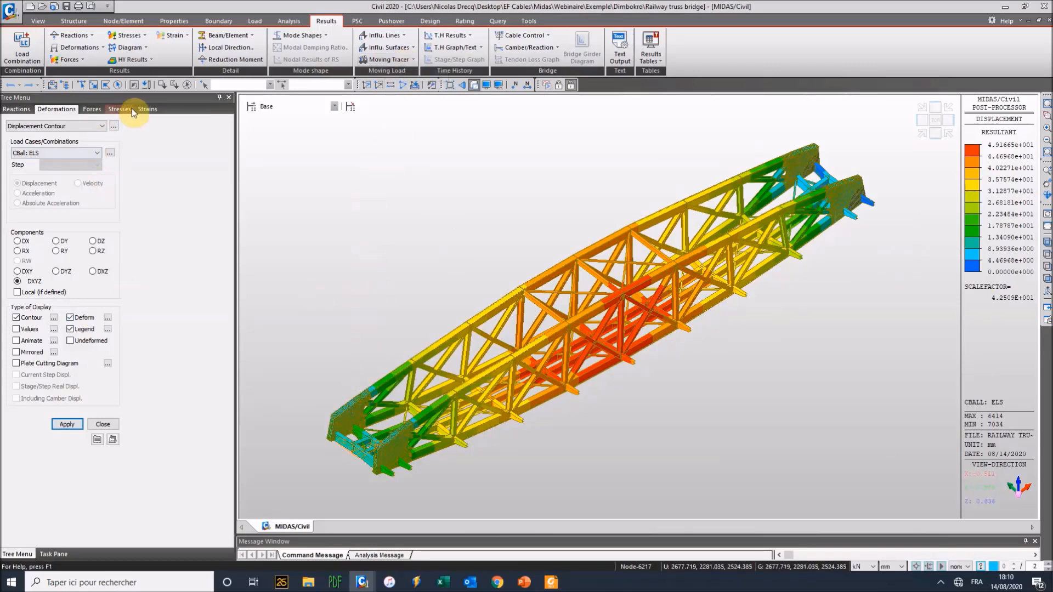
Display the vertical DZ displacement contour for MVmin: LM71 and examine the deformed bridge.
left_click(72, 152)
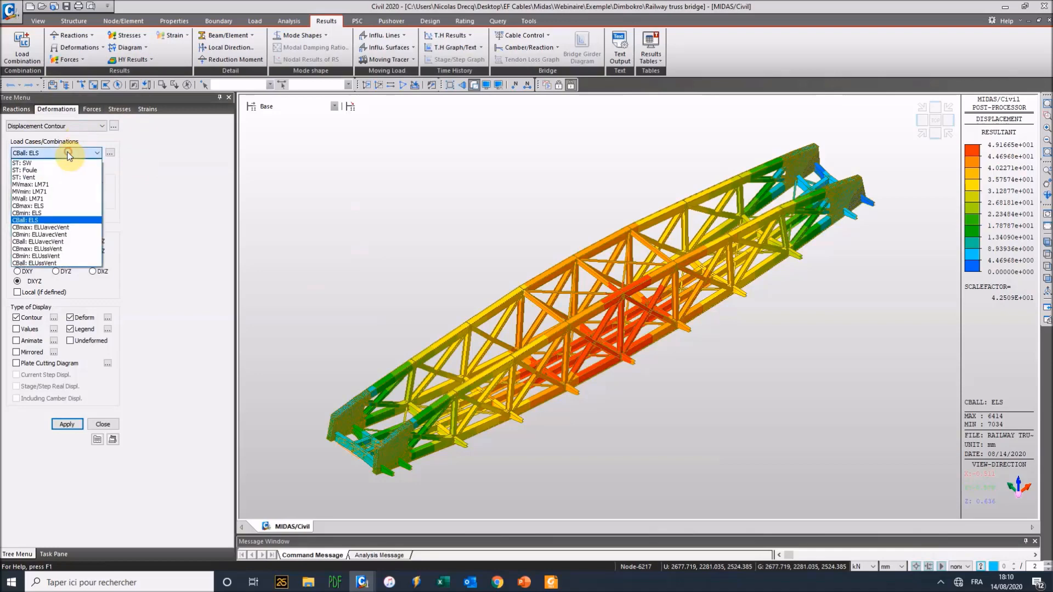
left_click(38, 192)
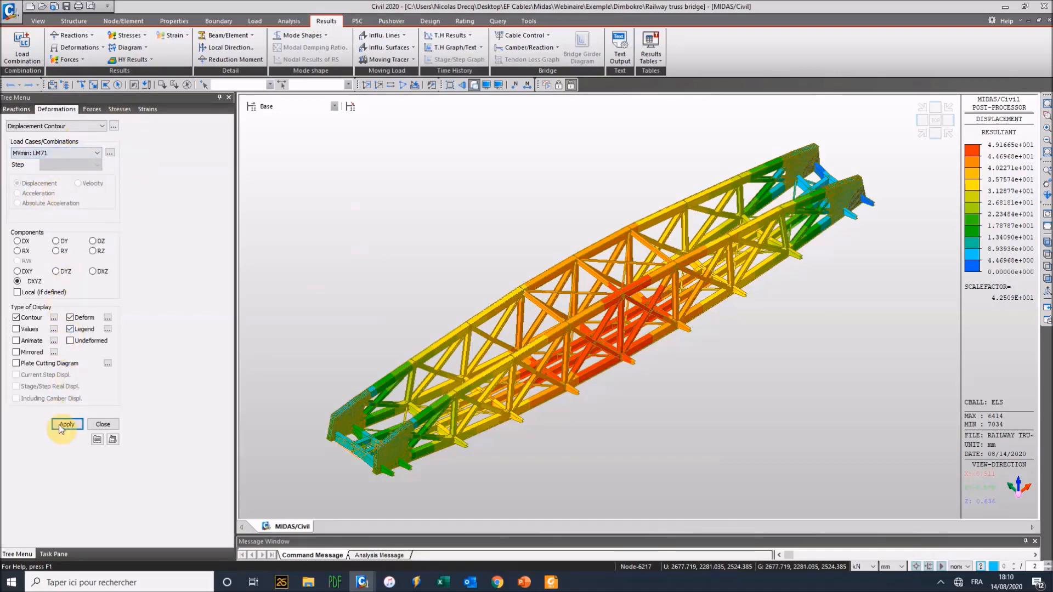
left_click(93, 241)
left_click(67, 425)
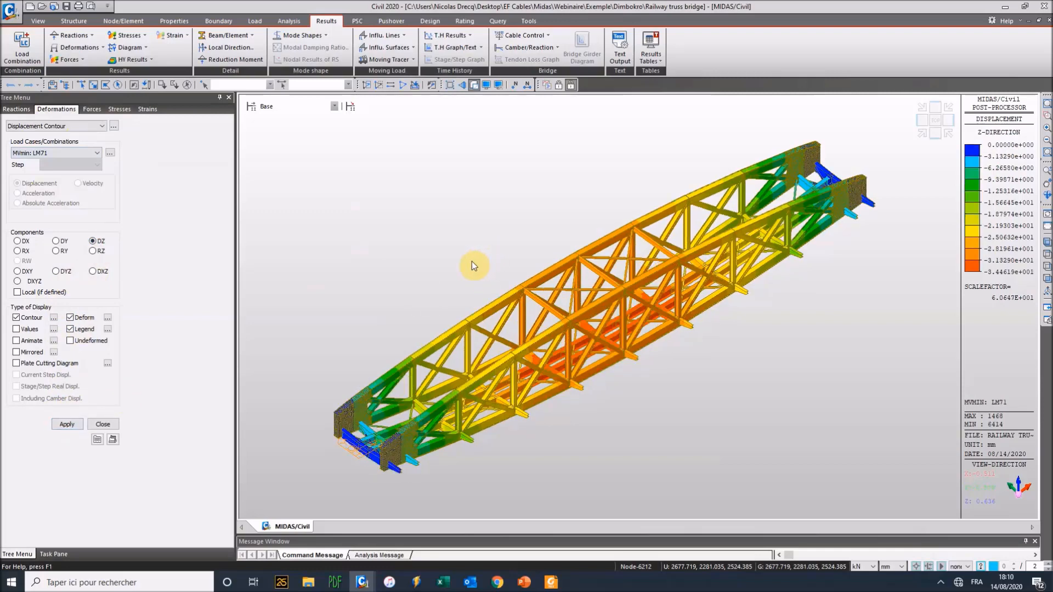
middle_click_drag(472, 262, 457, 246, "ctrl")
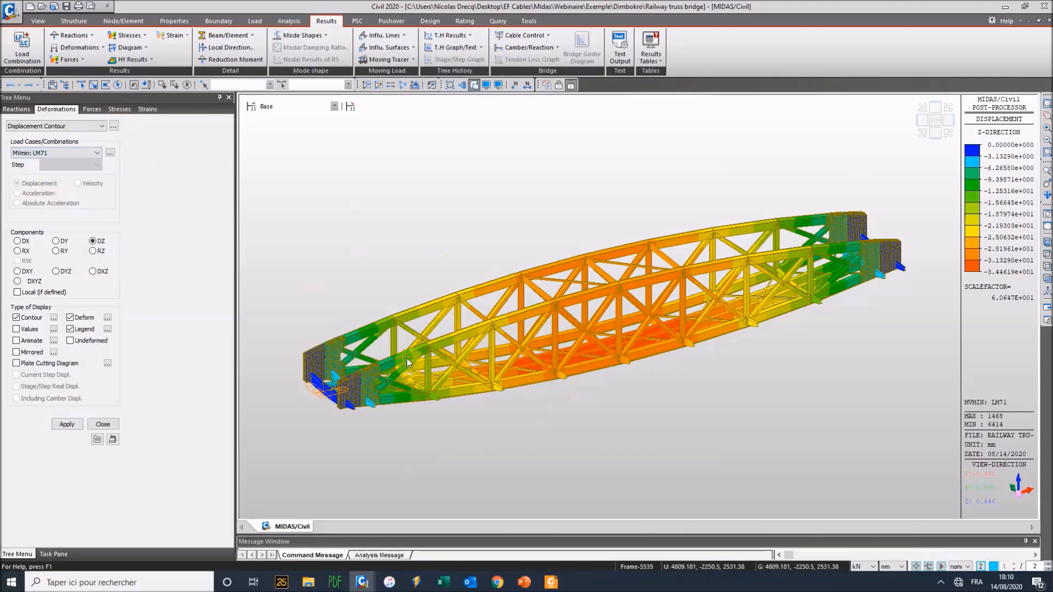
Display the Plane-Stress/Plate Stresses contour for MVall: LM71 and examine the plates at the truss end.
left_click(144, 36)
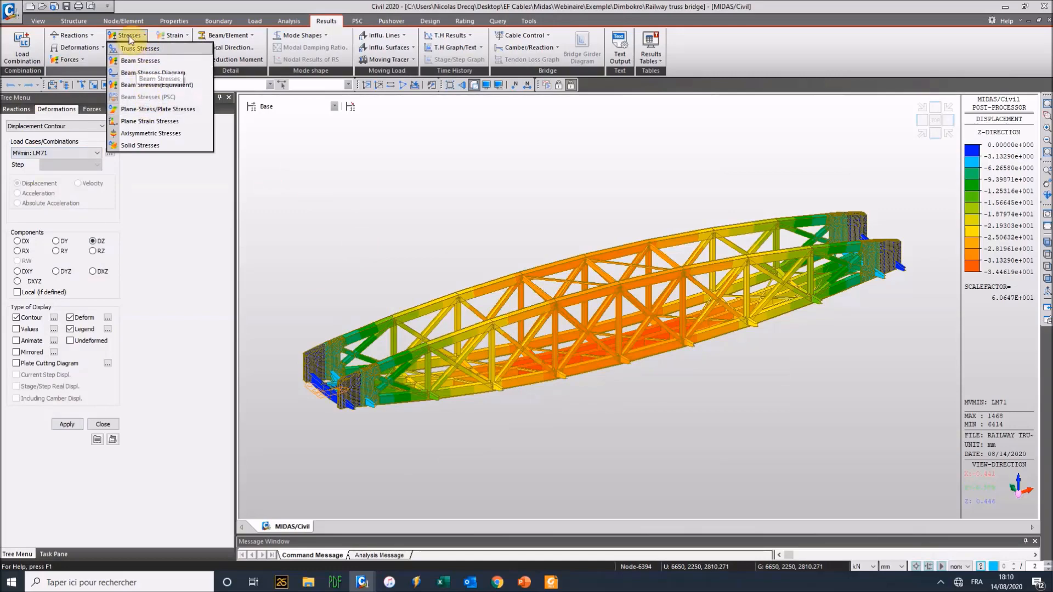
left_click(136, 109)
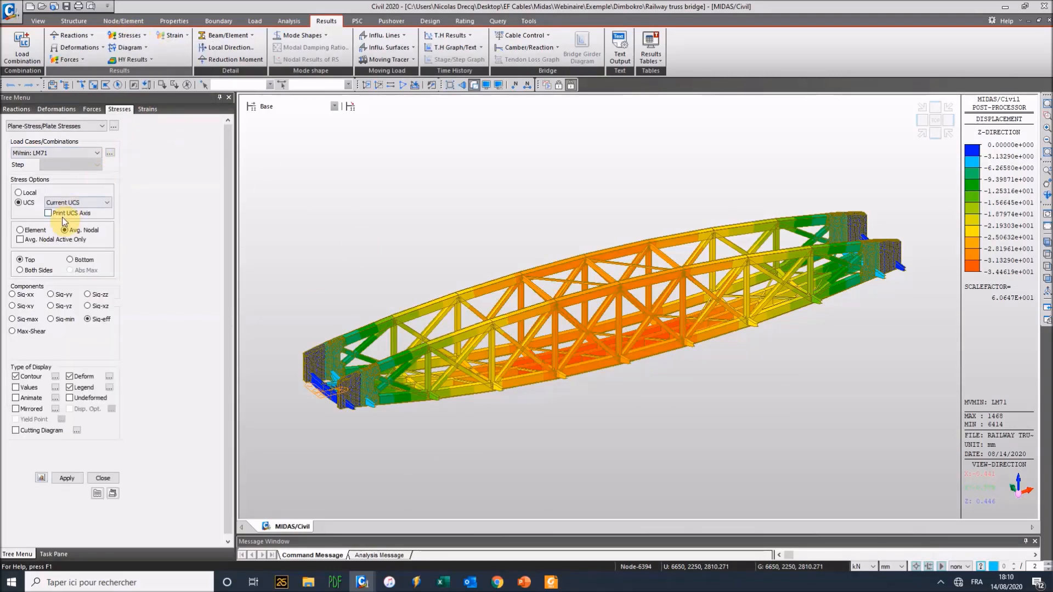
left_click(59, 153)
left_click(37, 199)
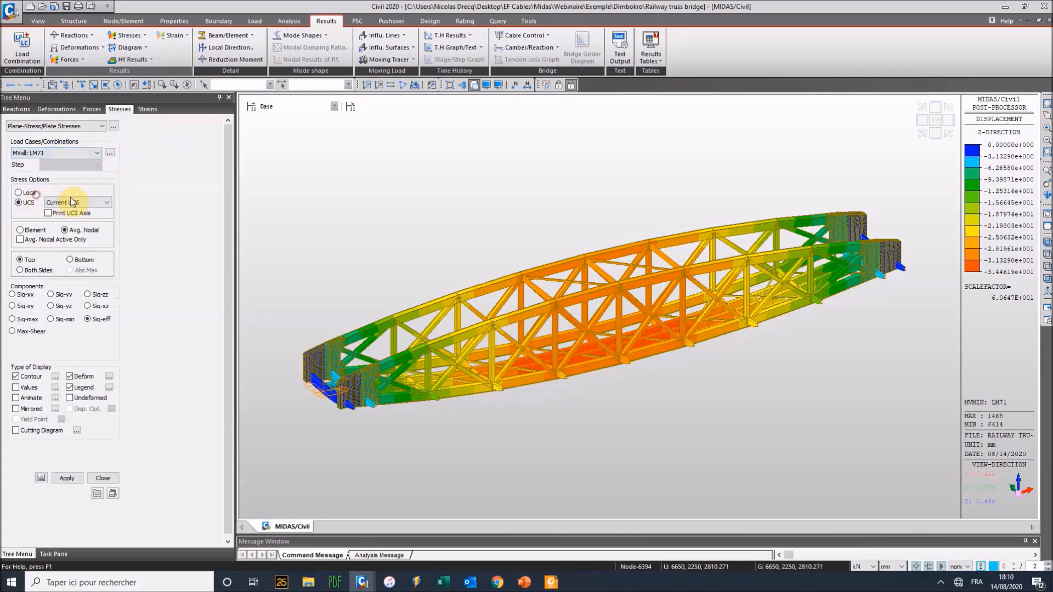
left_click(65, 478)
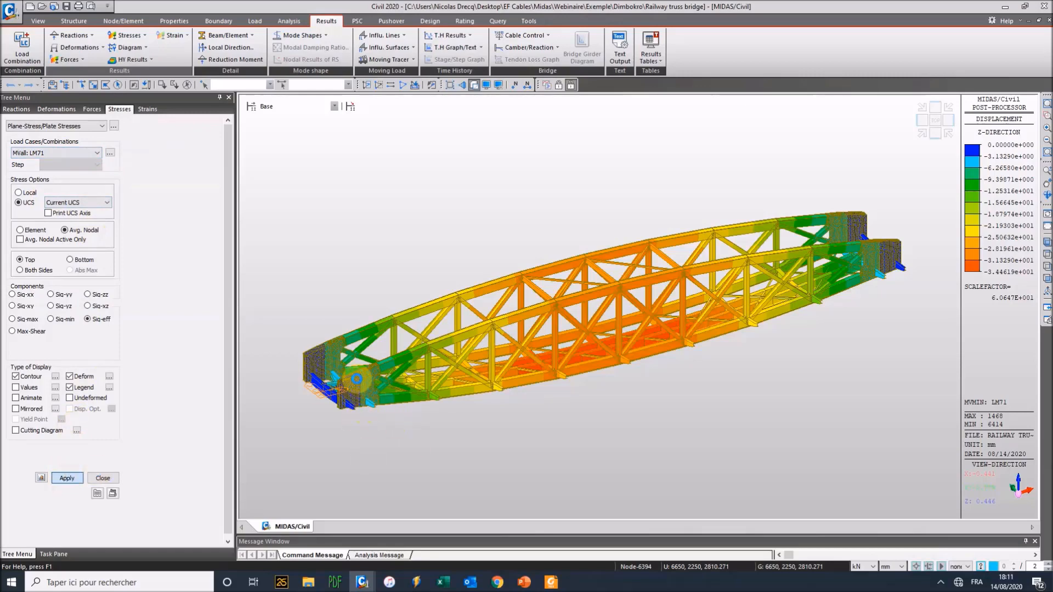
scroll(340, 387, "up", 5)
scroll(347, 351, "down", 5)
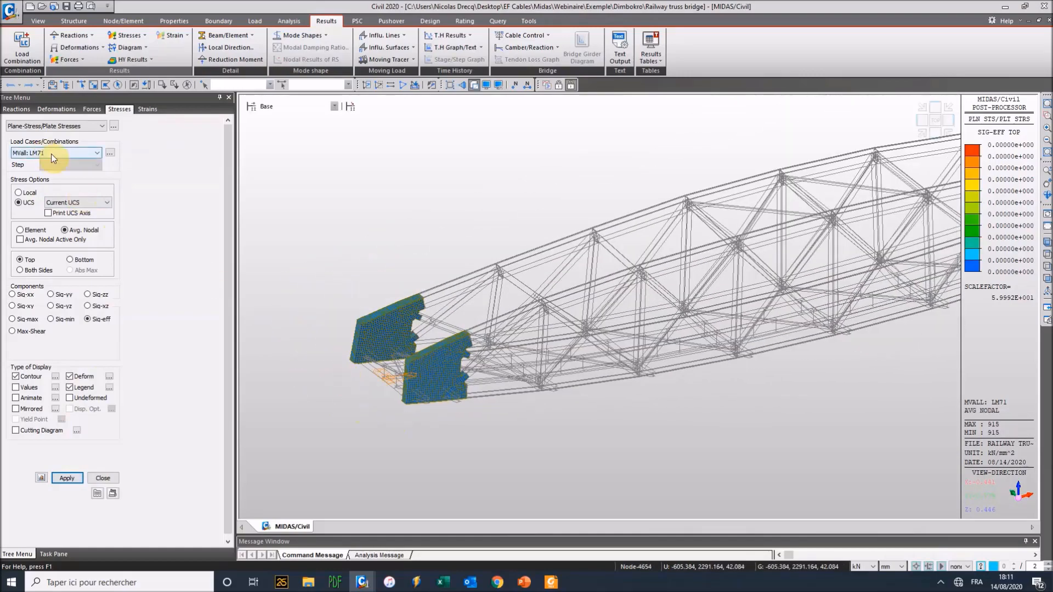
Review the moving load analysis control data, pointing out the plate Stress result option, and close it without changes.
left_click(289, 20)
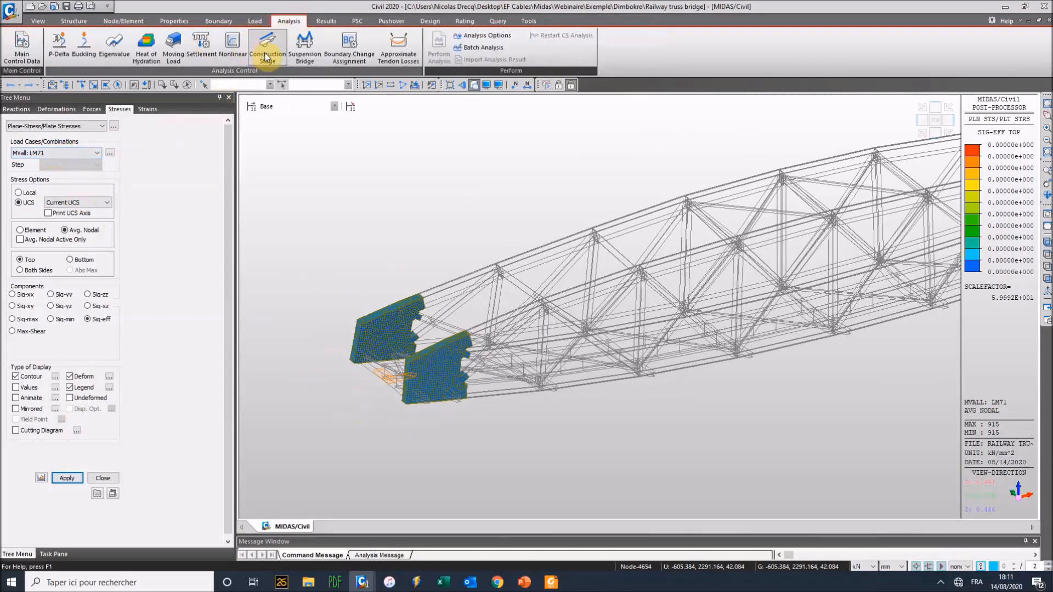
left_click(174, 52)
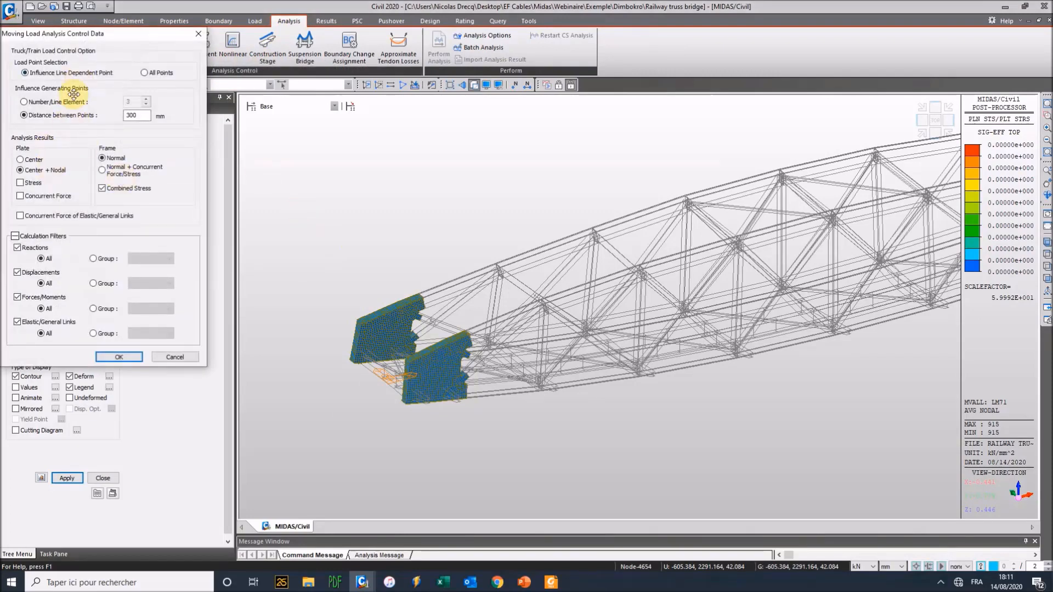
left_click(19, 184)
left_click(20, 185)
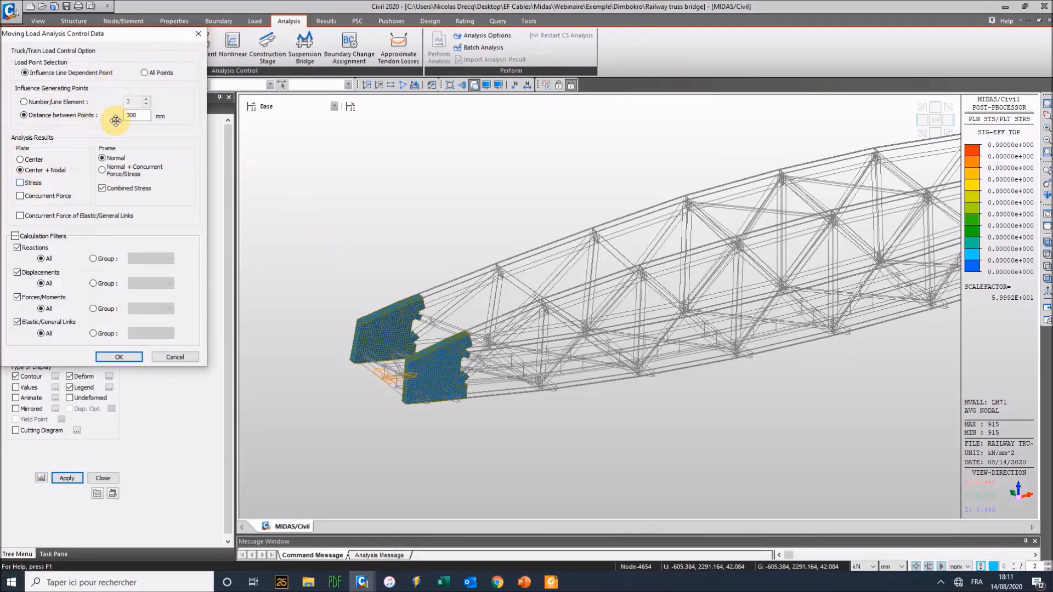
left_click(196, 34)
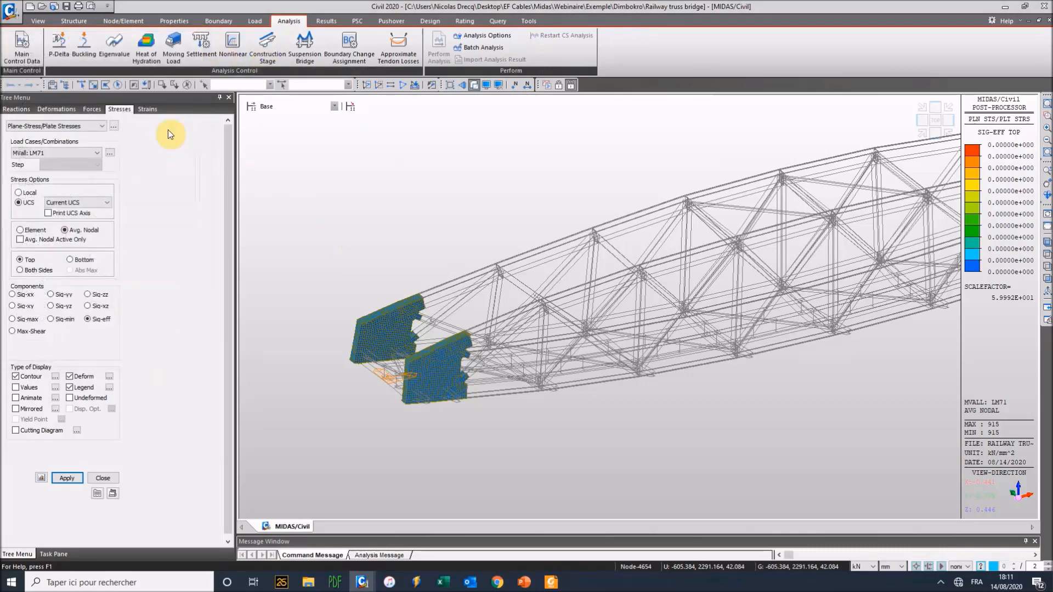
Return to the results tools and view the plate stress display over the whole bridge.
left_click(329, 21)
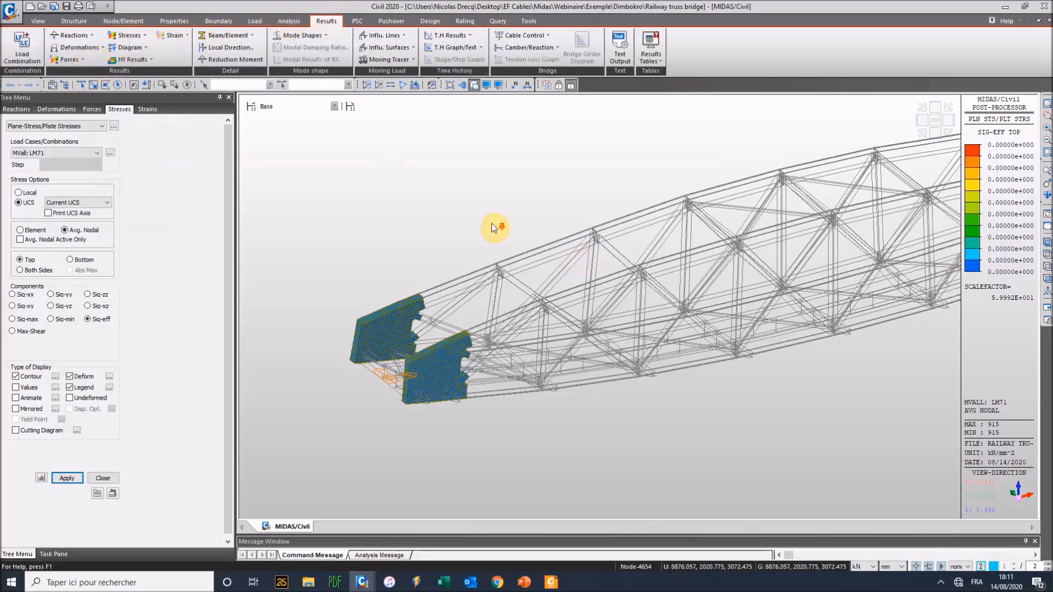
mouse_move(482, 202)
middle_mouse_down()
mouse_move(384, 220)
mouse_move(364, 176)
middle_mouse_up()
scroll(386, 222, "down", 3)
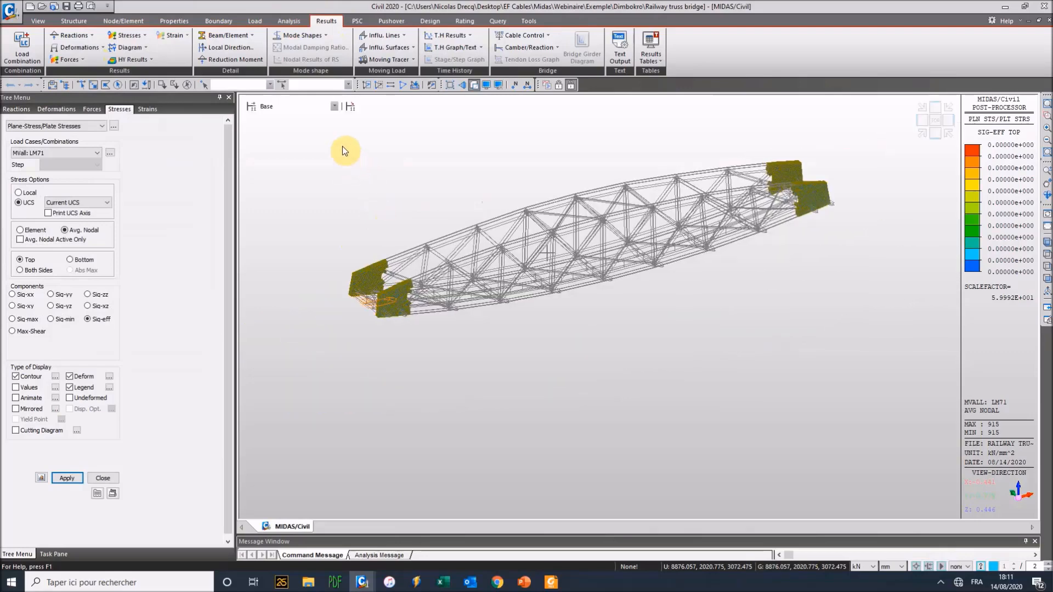
left_click(413, 60)
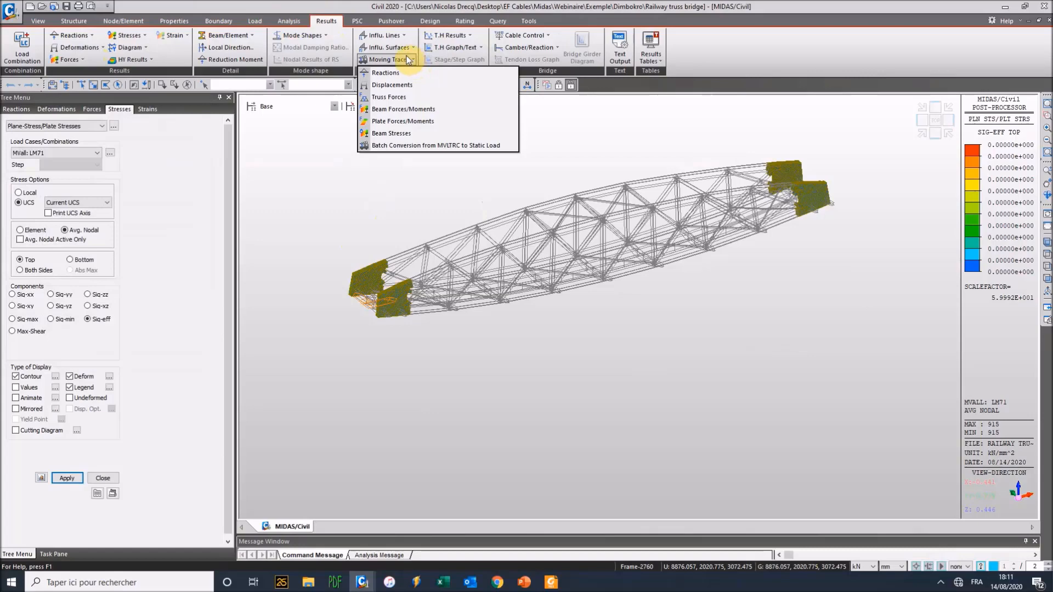
left_click(409, 60)
left_click(409, 59)
left_click(409, 60)
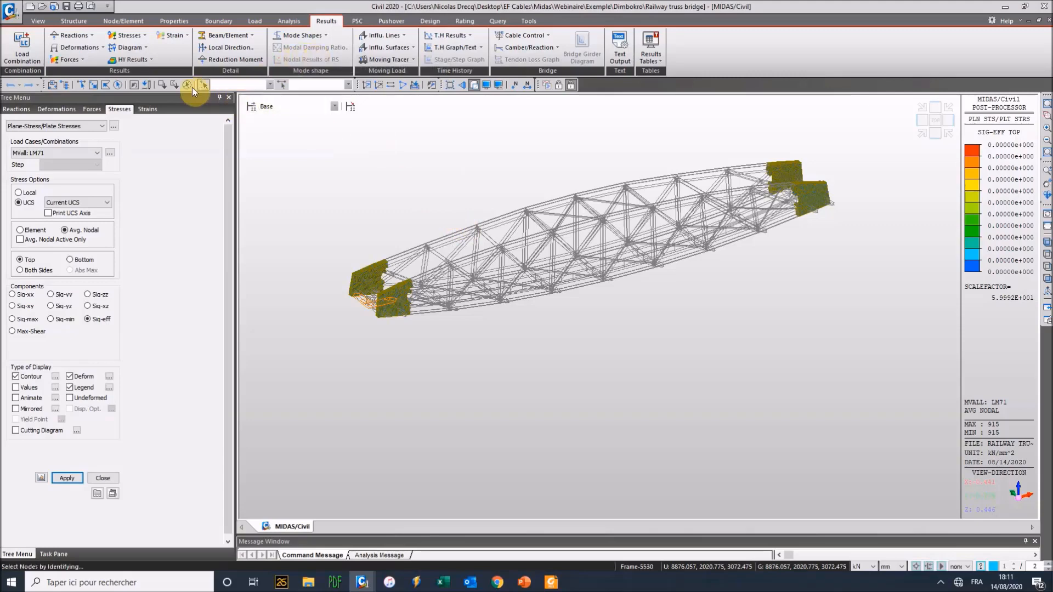
Display the vertical DZ displacement contour for MVall: LM71 and zoom in on the deck girders near mid-span.
left_click(80, 48)
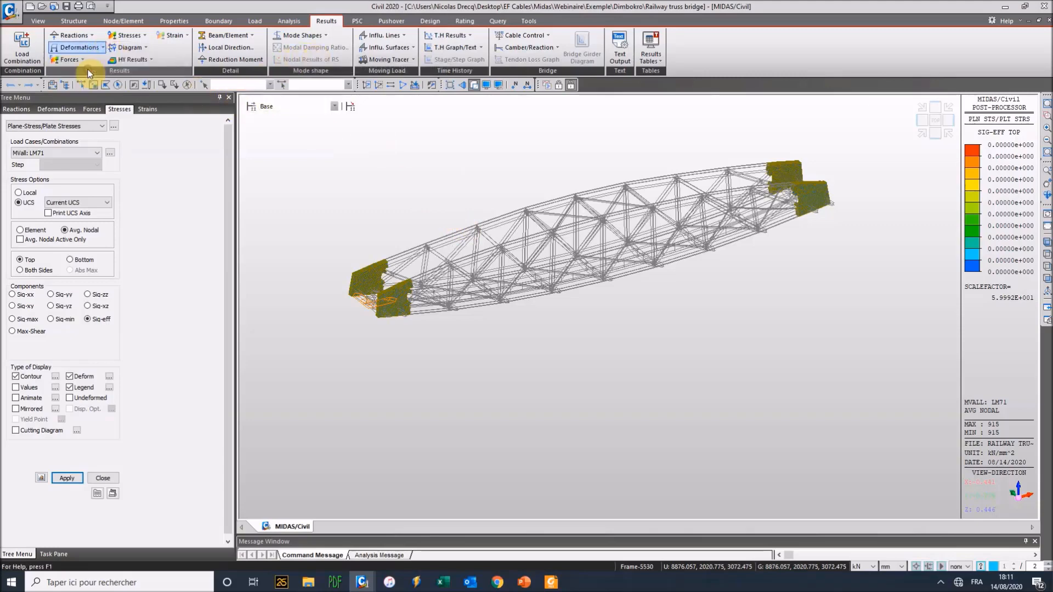
left_click(91, 72)
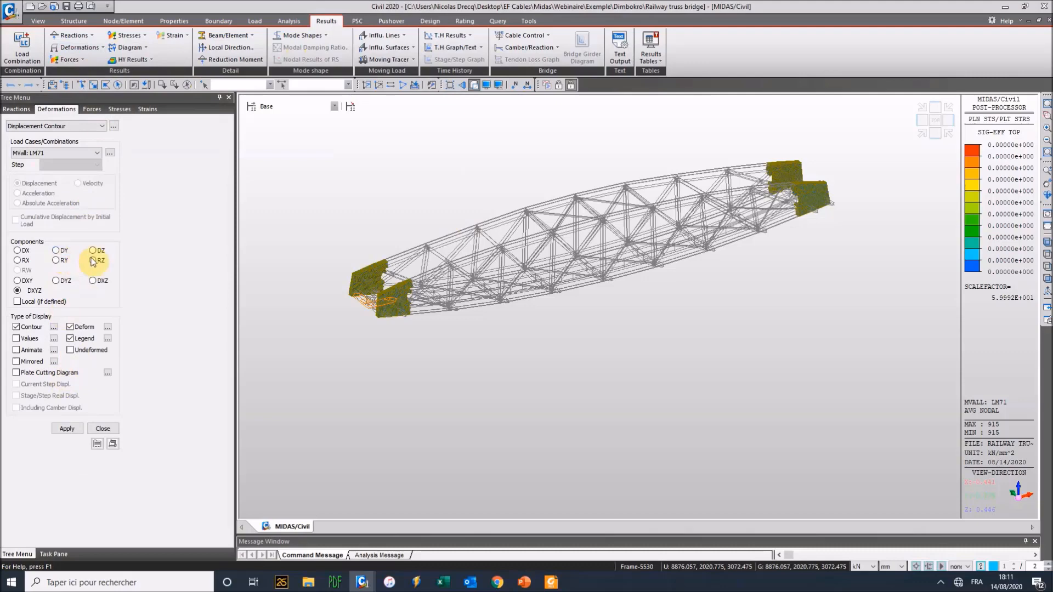
left_click(100, 251)
left_click(67, 428)
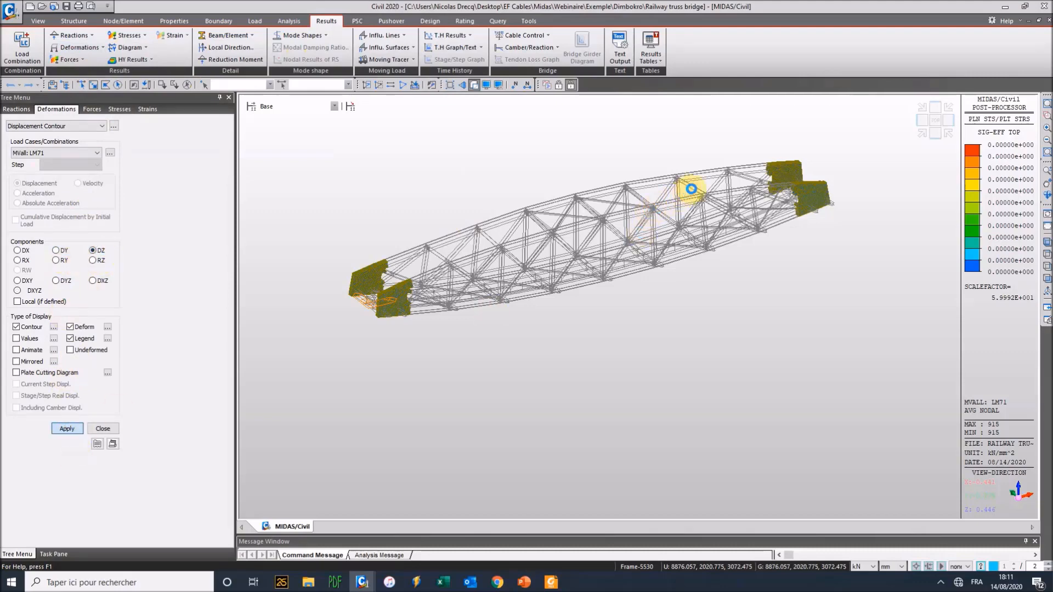
middle_click_drag(436, 212, 483, 266)
scroll(492, 265, "up", 5)
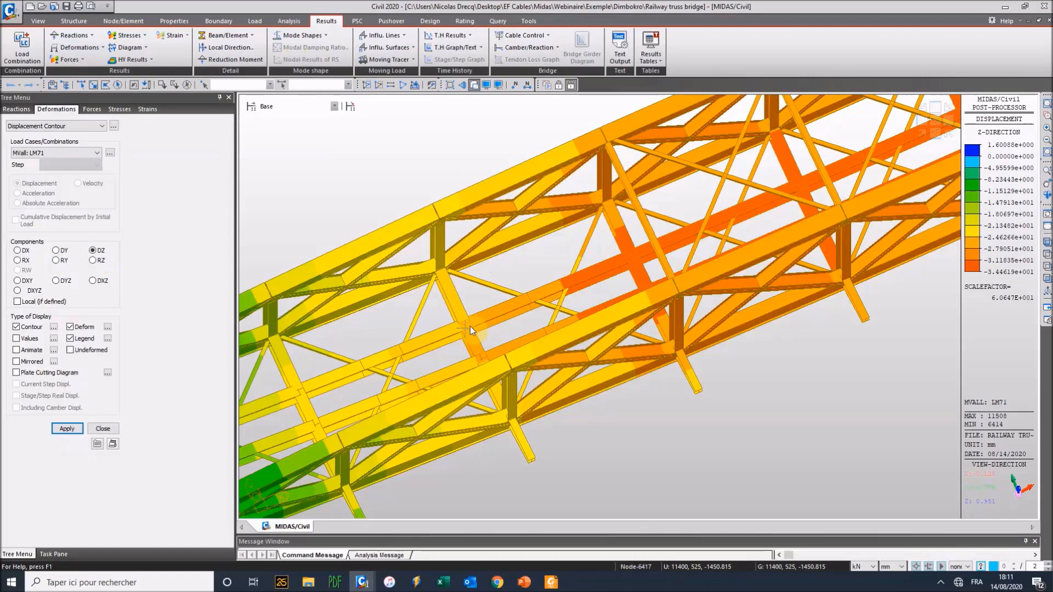
Run the moving load tracer for DZ displacement at key node 6417 on the track girder with case MVmax: LM71.
left_click(414, 59)
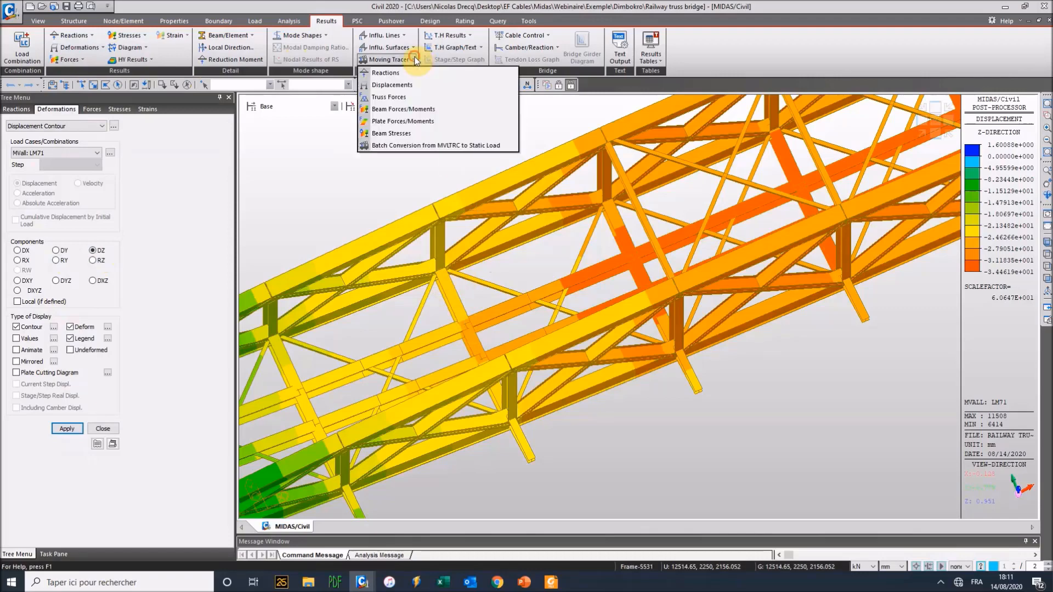
left_click(393, 85)
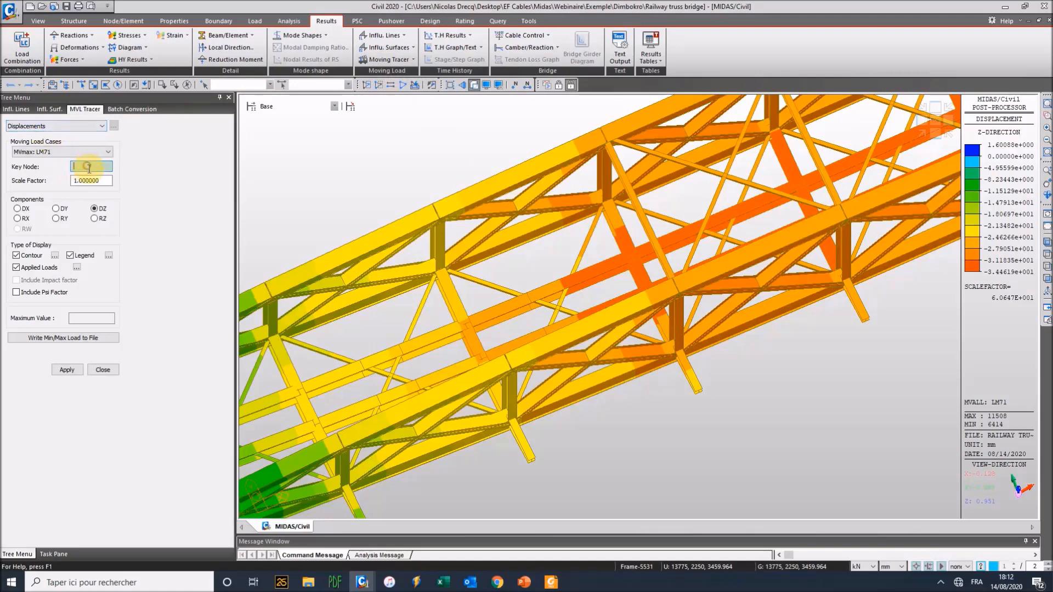
left_click(468, 331)
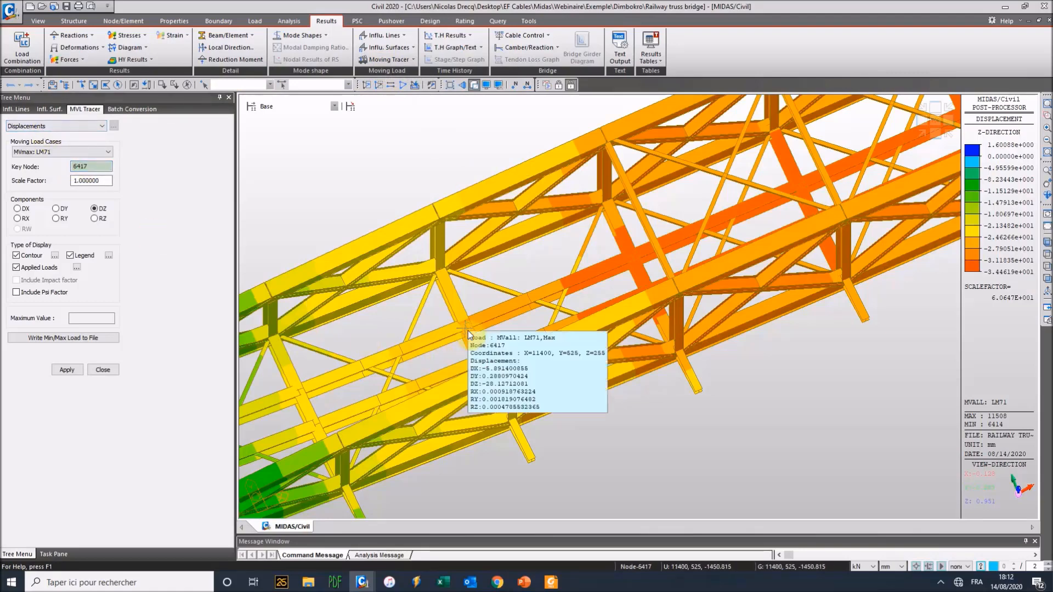
left_click(77, 367)
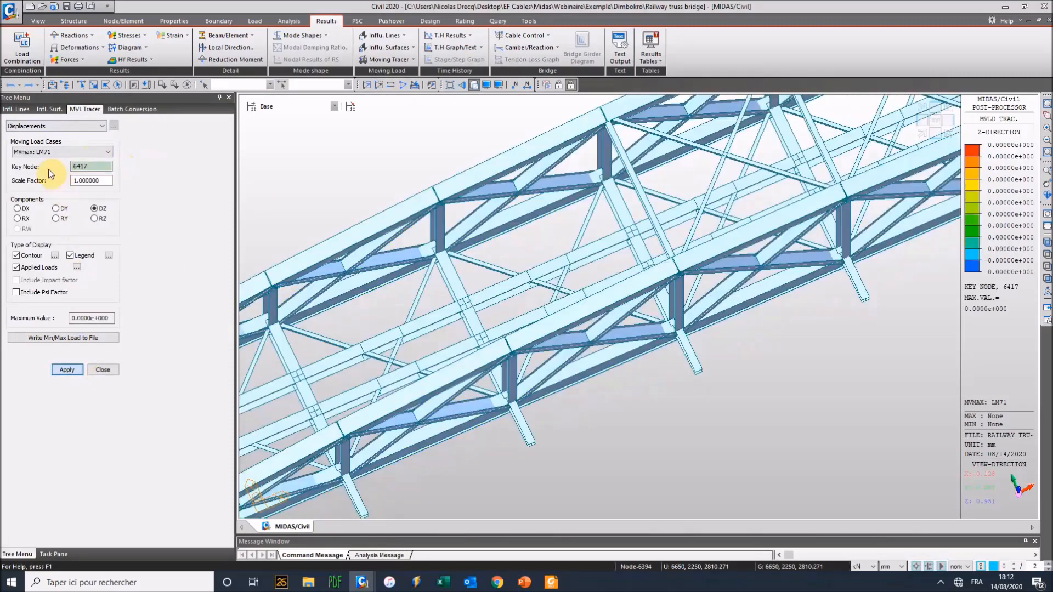
scroll(624, 314, "down", 5)
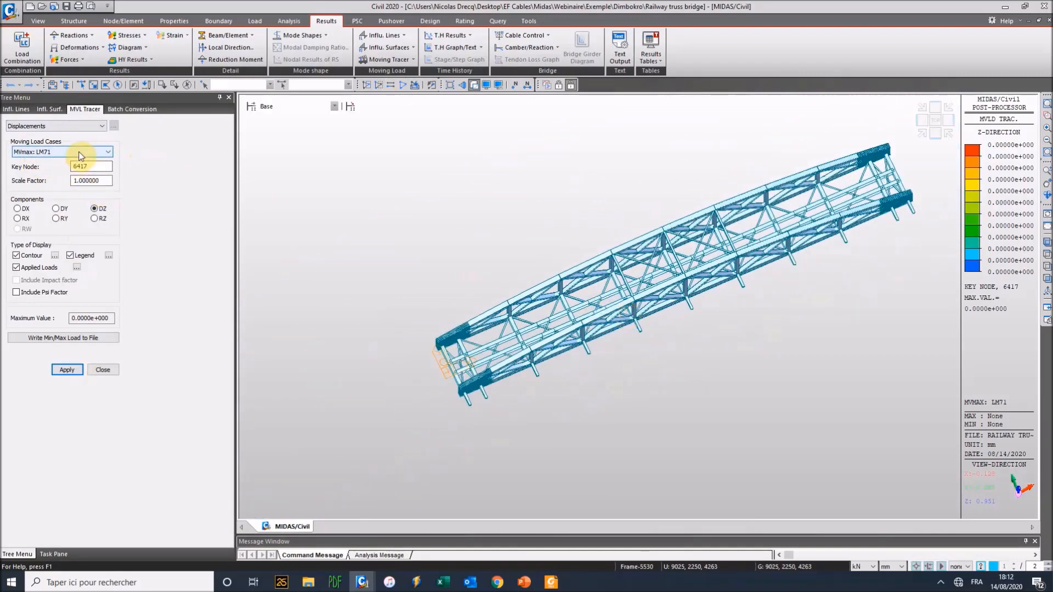
Rerun the displacement tracer for key node 6417 with the moving load case MVmin: LM71.
left_click(80, 155)
left_click(58, 165)
left_click(68, 372)
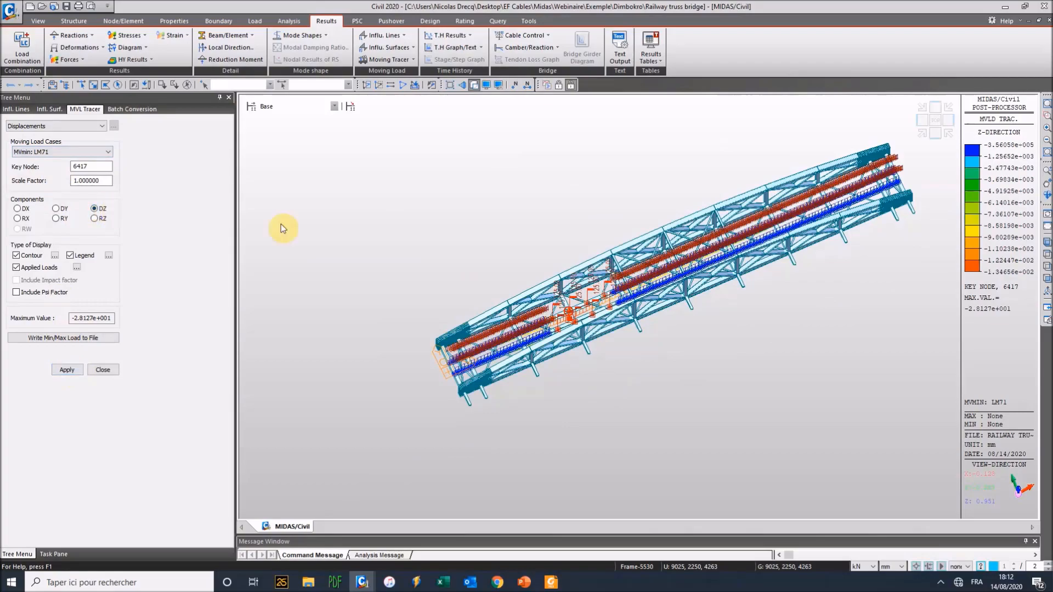
Examine the LM71 axle and distributed load positions traced along the bridge for node 6417.
middle_click_drag(363, 263, 388, 236, "ctrl")
scroll(504, 315, "up", 5)
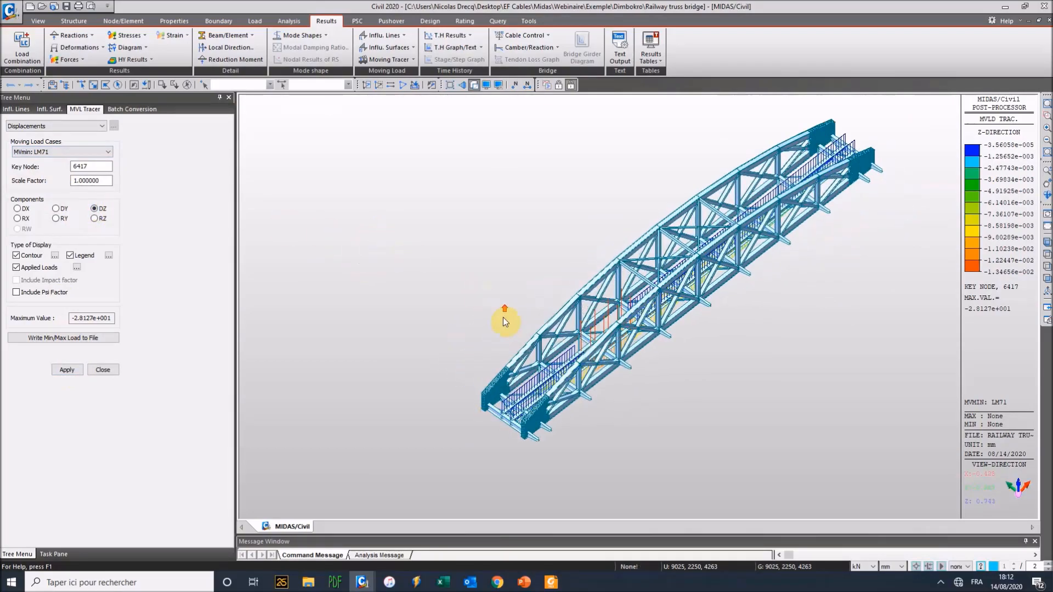
middle_click_drag(626, 315, 559, 329, "ctrl")
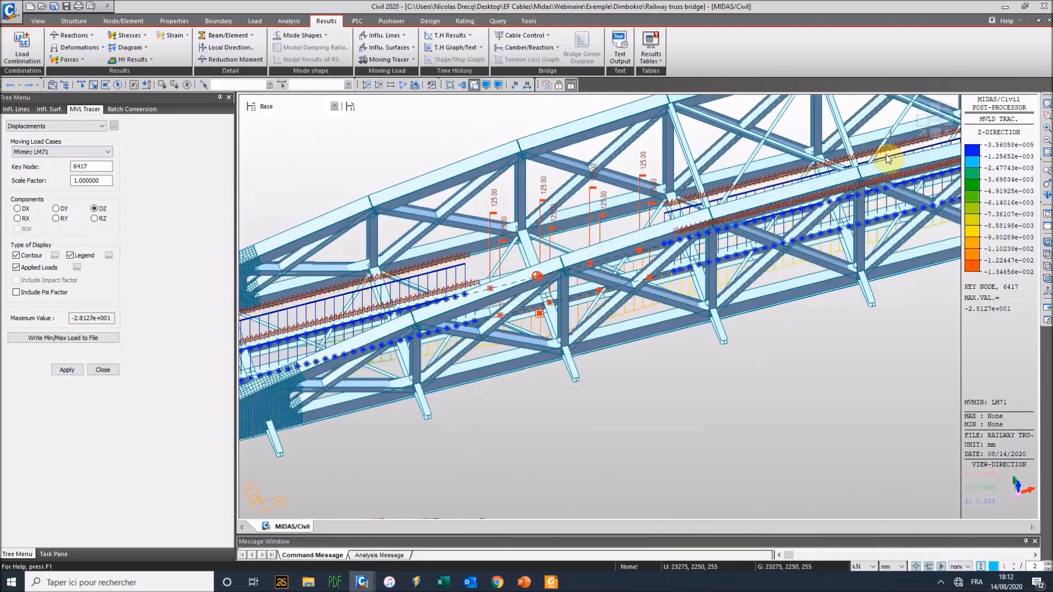
middle_click_drag(805, 300, 698, 323)
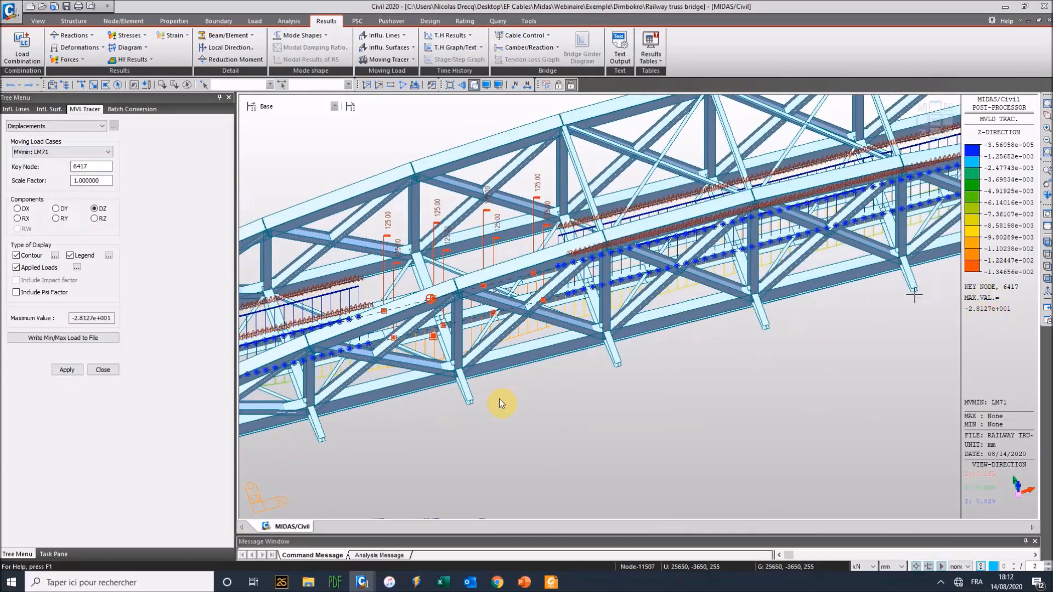
scroll(501, 400, "down", 3)
scroll(540, 437, "down", 2)
middle_click_drag(538, 436, 552, 455, "ctrl")
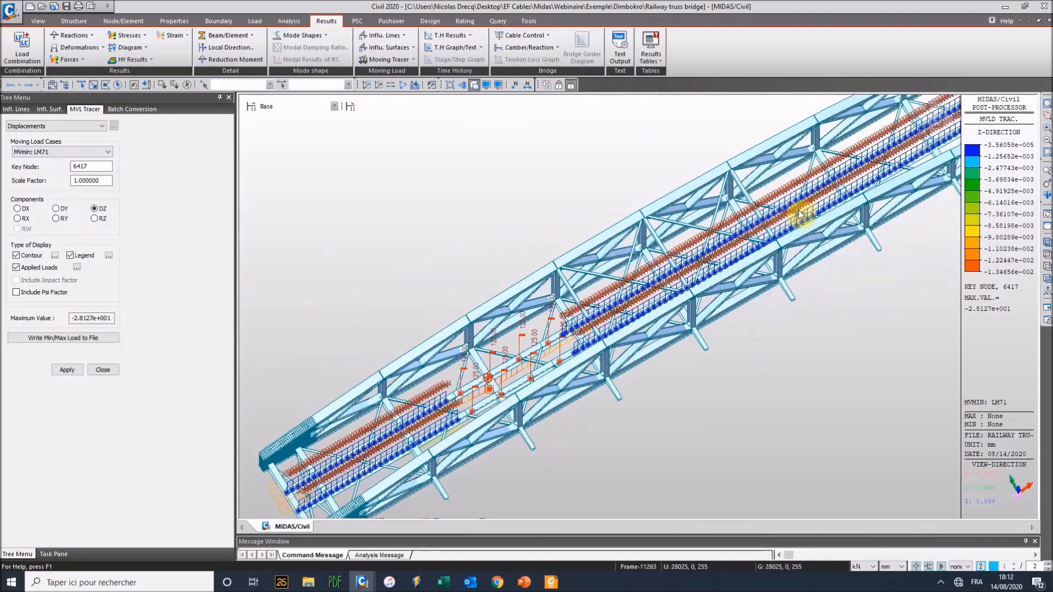
mouse_move(801, 215)
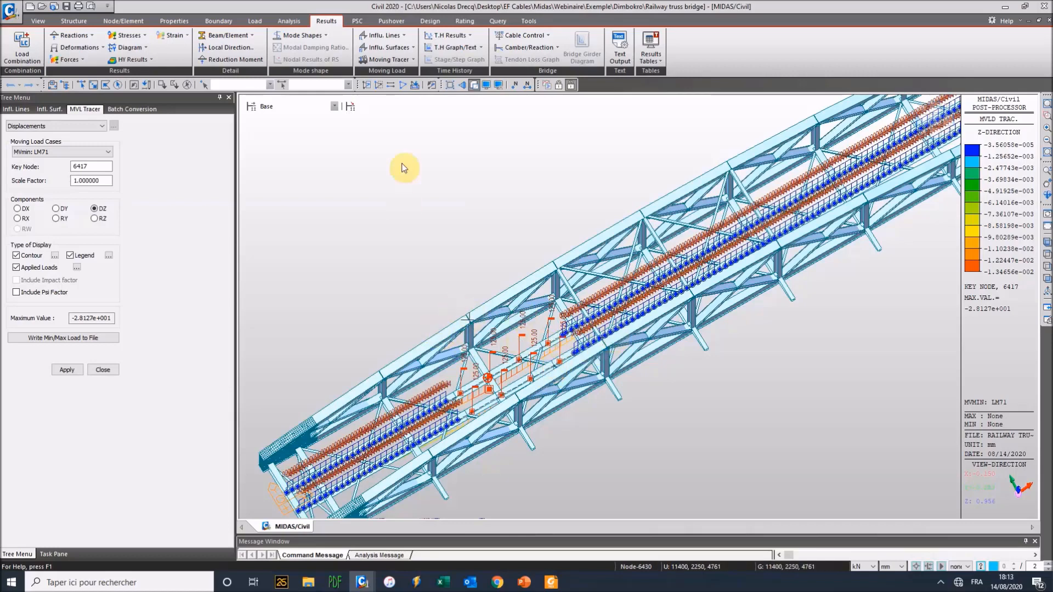
Trace the MVmin: LM71 loading for the My moment at the i end of beam element 5579.
left_click(409, 61)
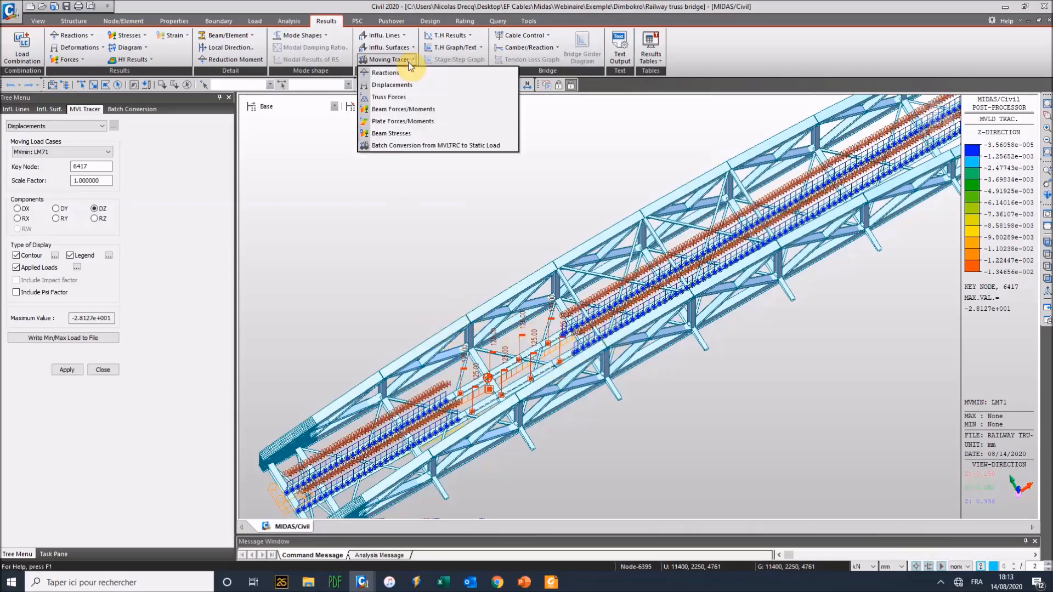
left_click(417, 109)
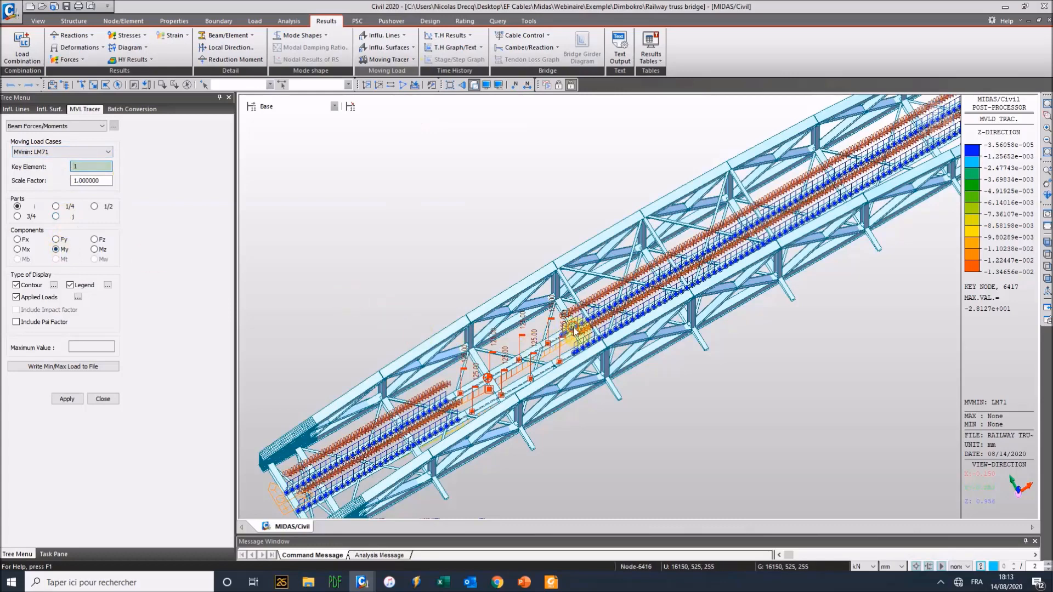
left_click(84, 166)
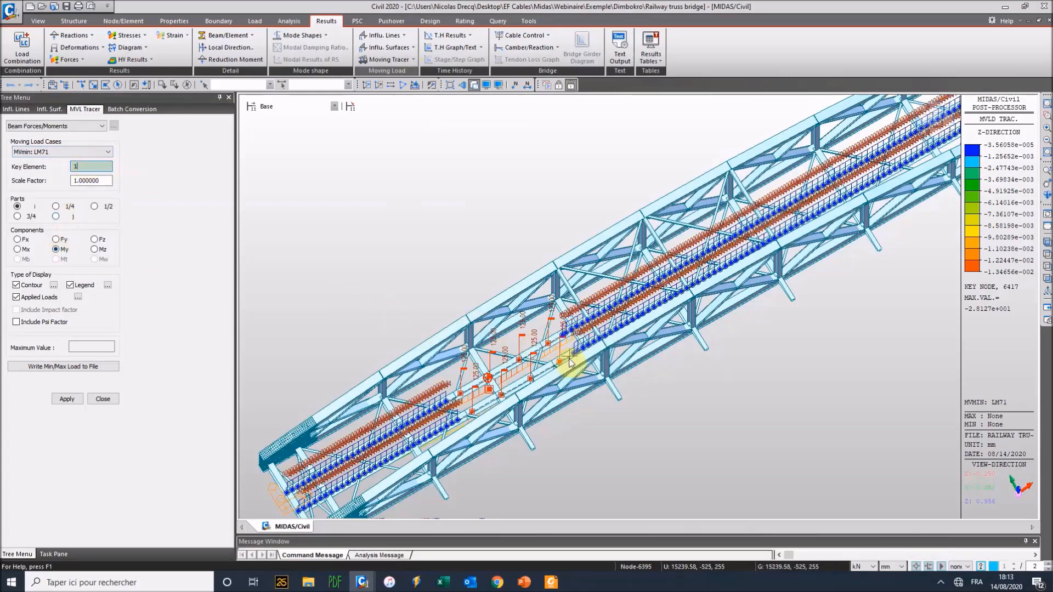
left_click(567, 323)
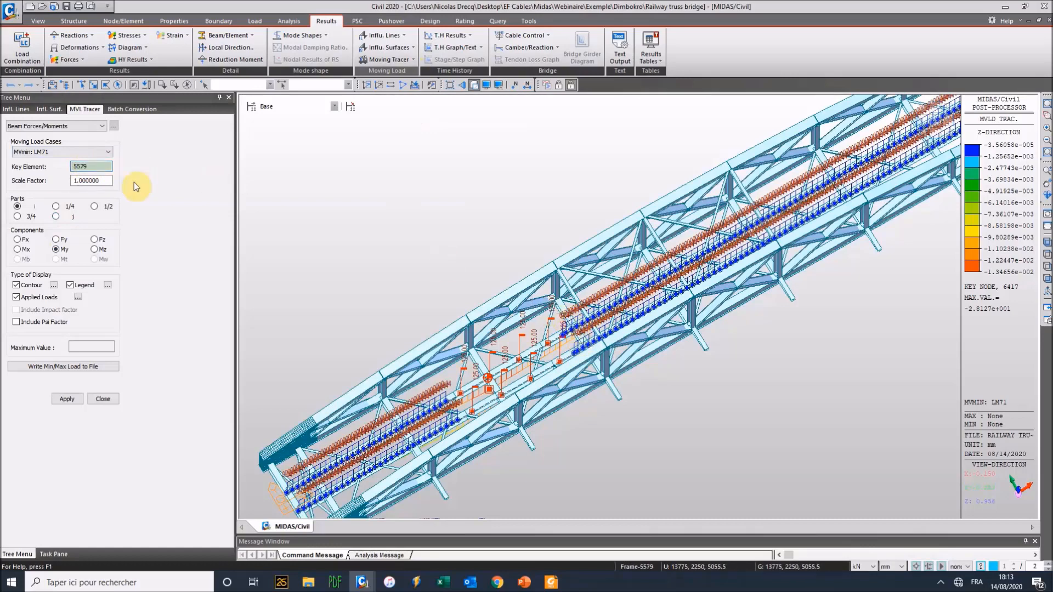
left_click(68, 398)
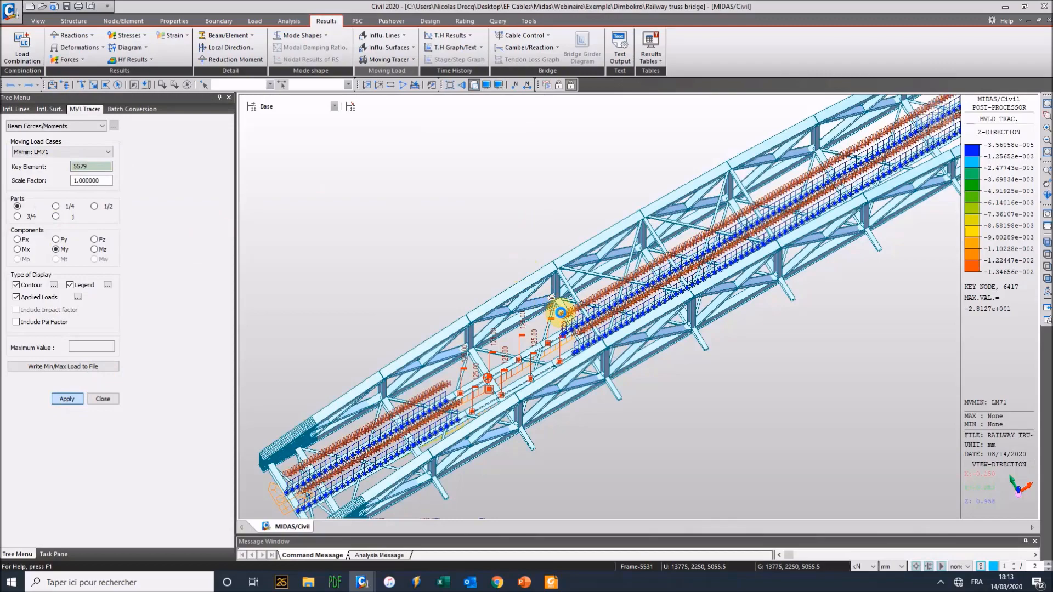
Examine from several angles where the traced LM71 loads act for the My moment in element 5579.
middle_click_drag(547, 323, 615, 411, "ctrl")
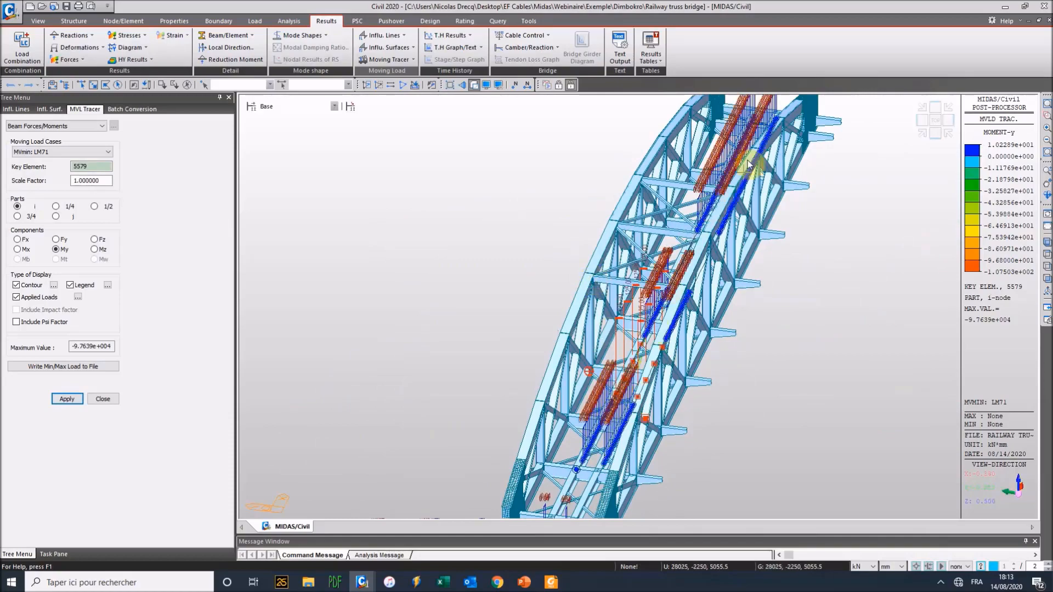
middle_click_drag(628, 266, 554, 300, "ctrl")
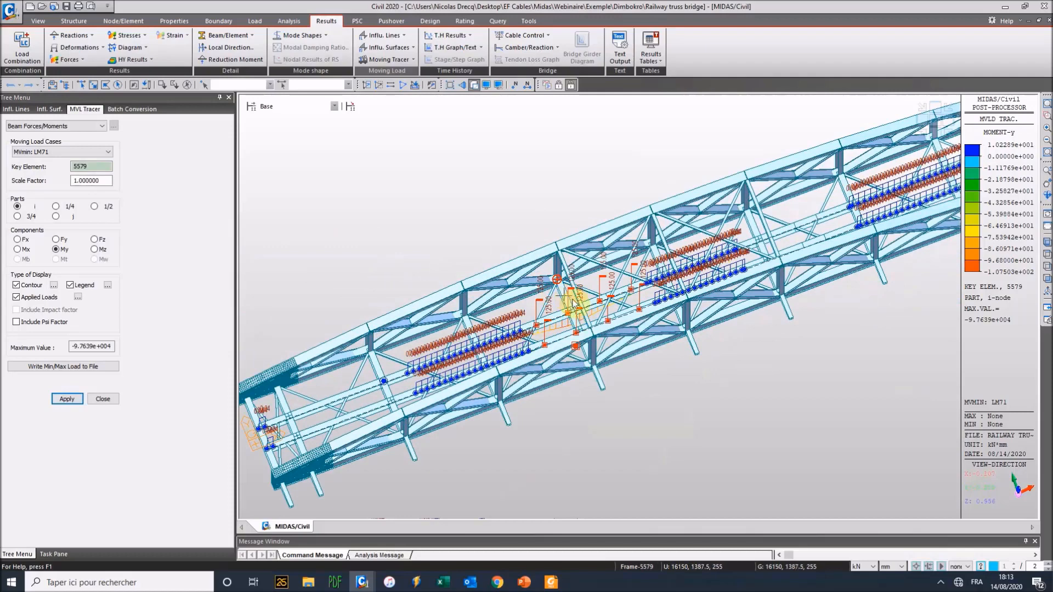
left_click(81, 165)
left_click(59, 250)
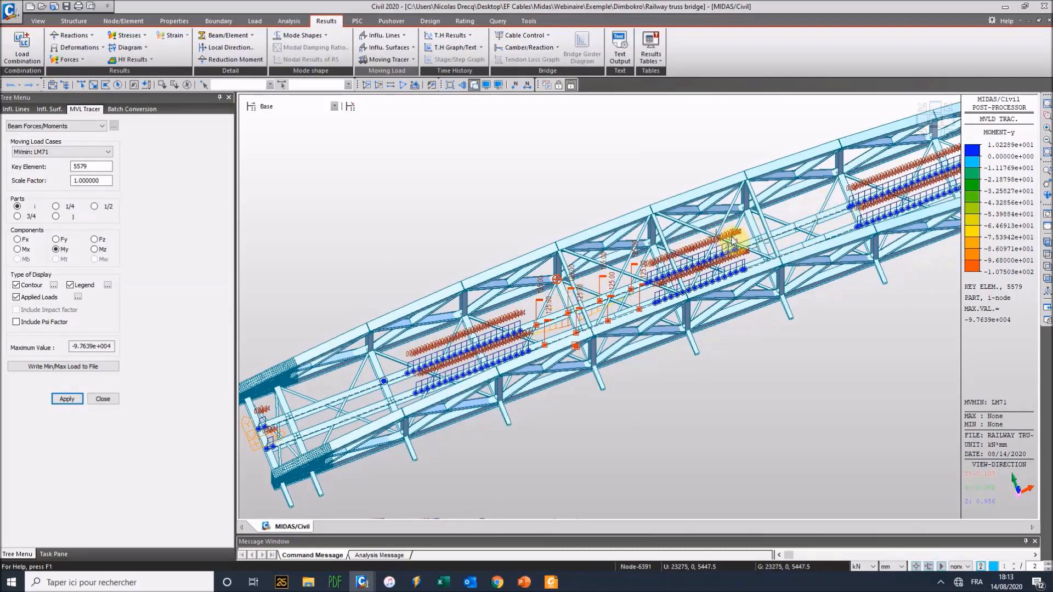
middle_click_drag(677, 293, 698, 248, "ctrl")
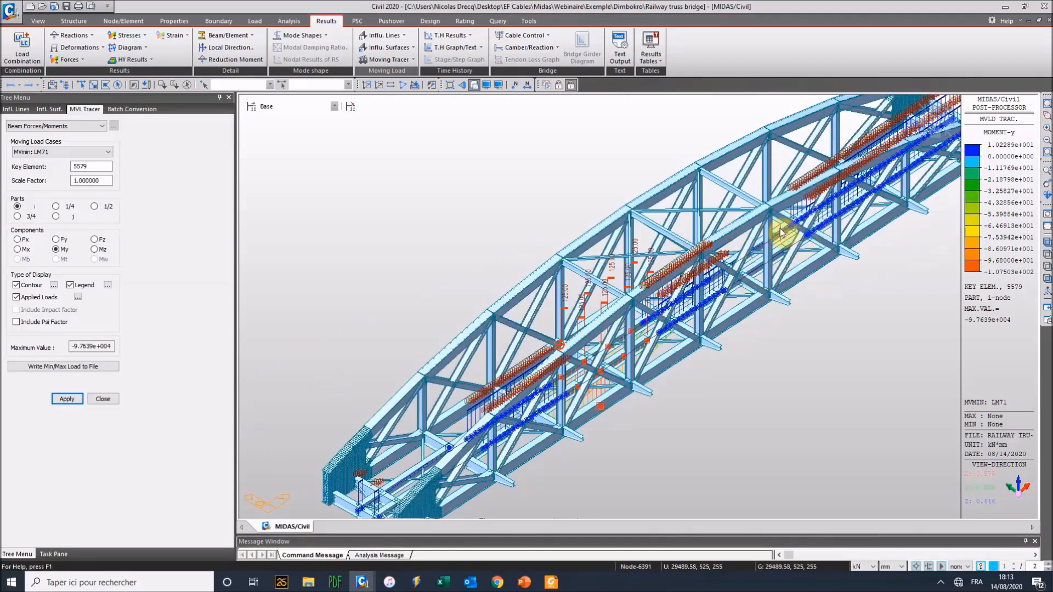
middle_click_drag(654, 337, 631, 332, "ctrl")
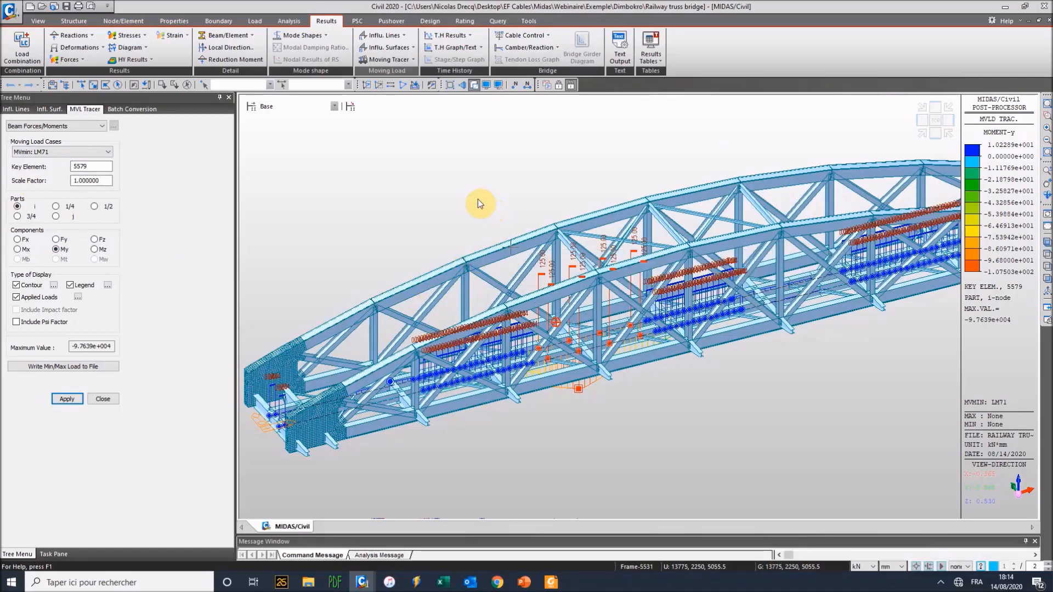
middle_click_drag(434, 222, 397, 207, "ctrl")
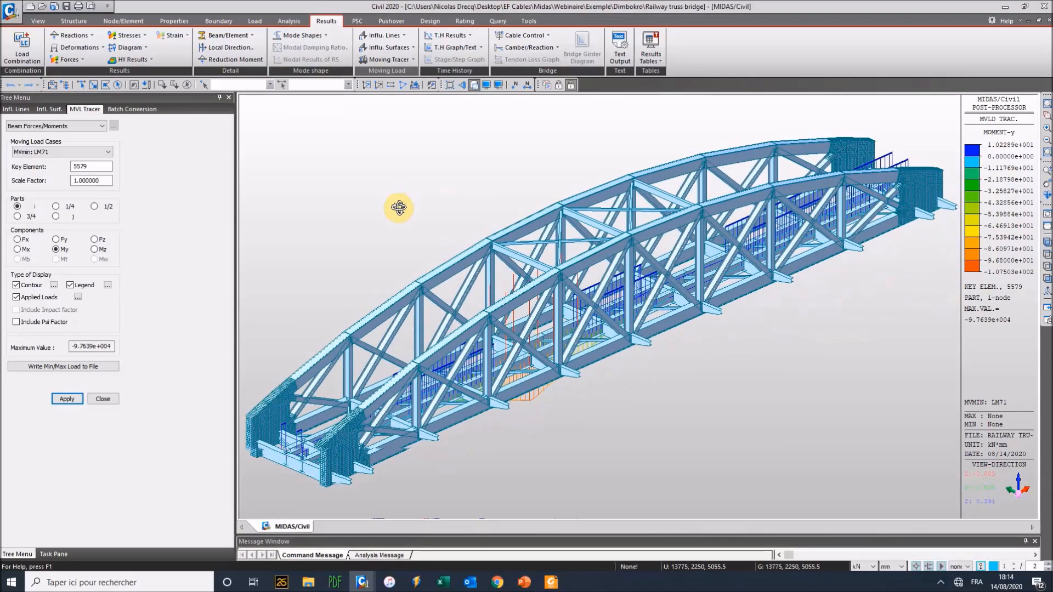
Switch to the PowerPoint presentation and show the slide on the Cannes La Bocca composite box girder solution.
left_click(526, 583)
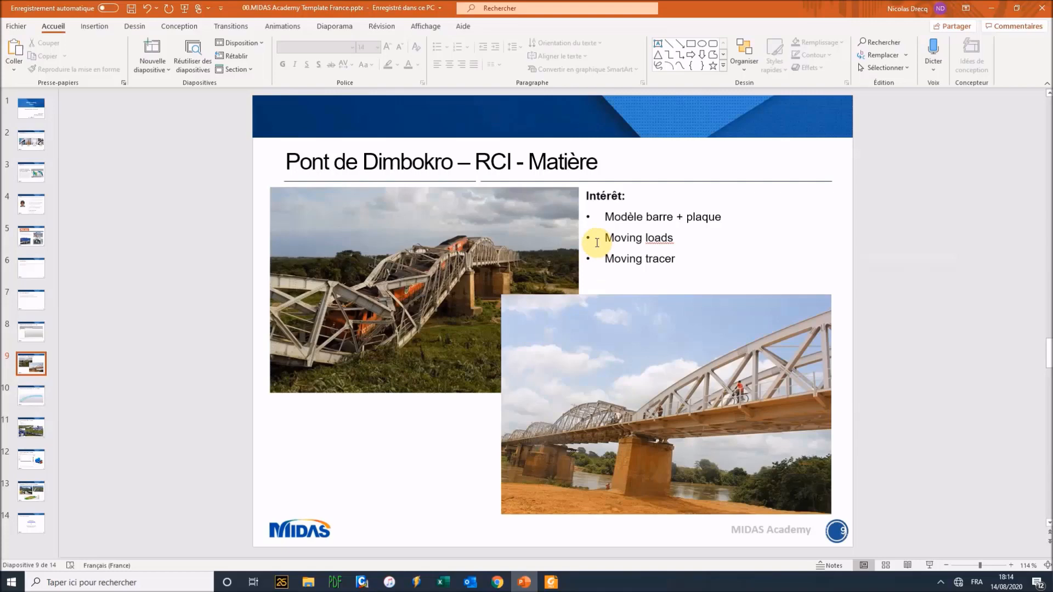
scroll(596, 243, "down", 1)
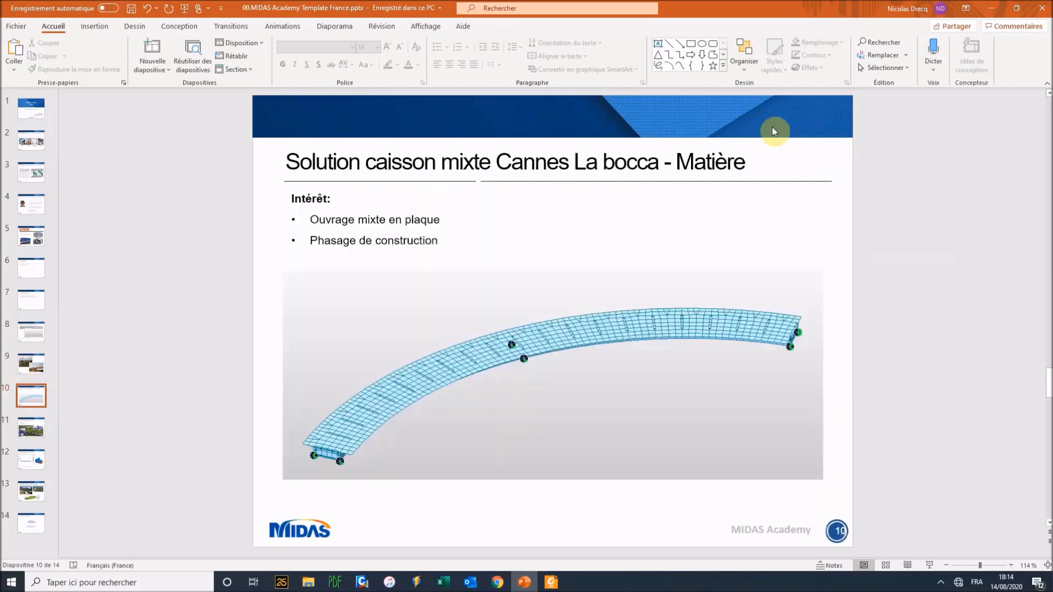
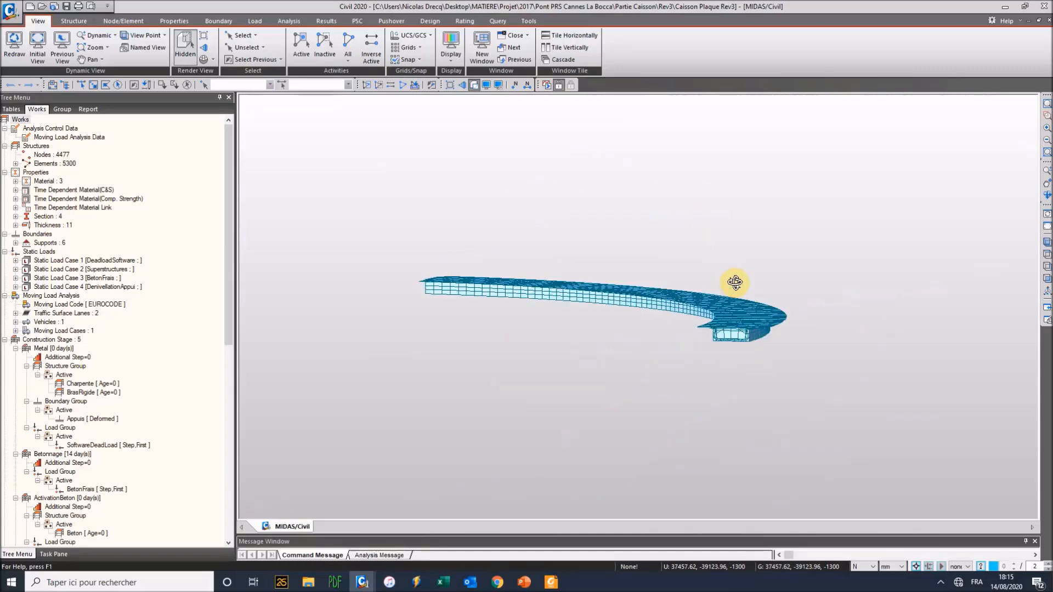
In the Cannes La Bocca model in MIDAS Civil, examine the box girder end section and the curved deck plates.
scroll(717, 329, "up", 5)
scroll(781, 329, "up", 4)
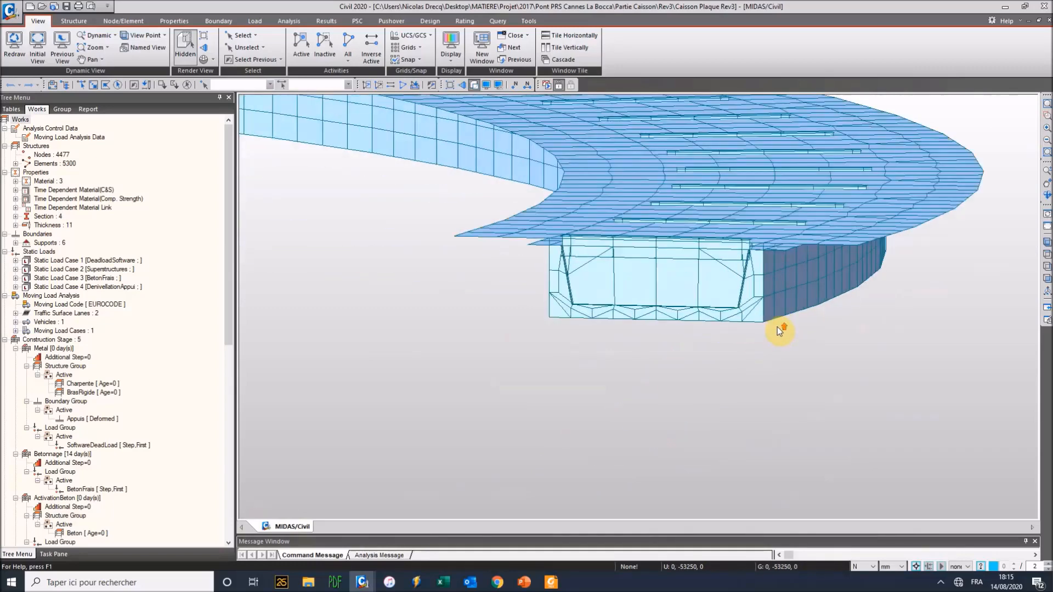
middle_click_drag(768, 313, 759, 310, "ctrl")
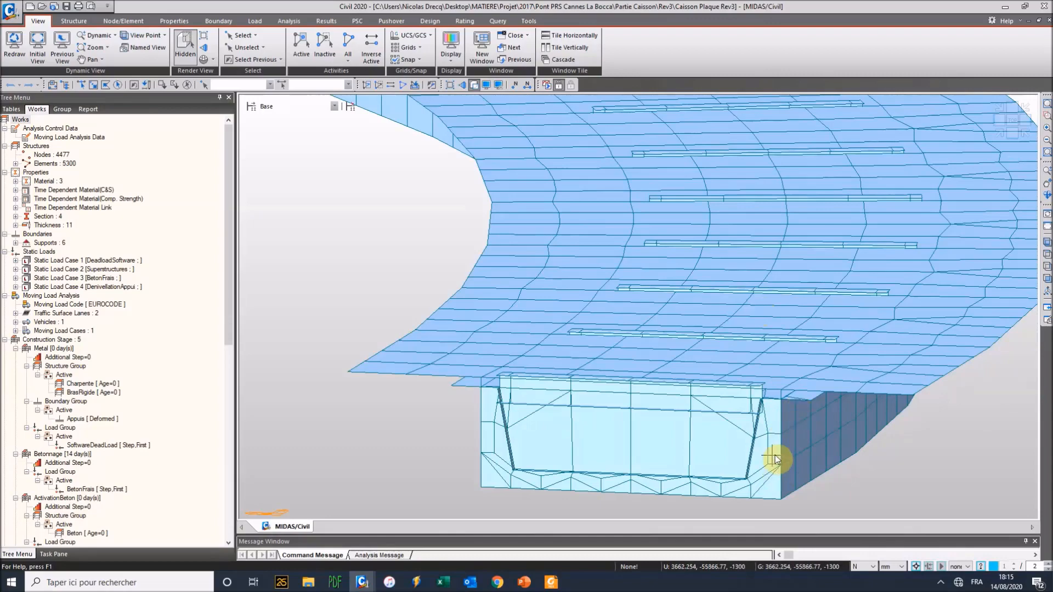
scroll(626, 346, "down", 5)
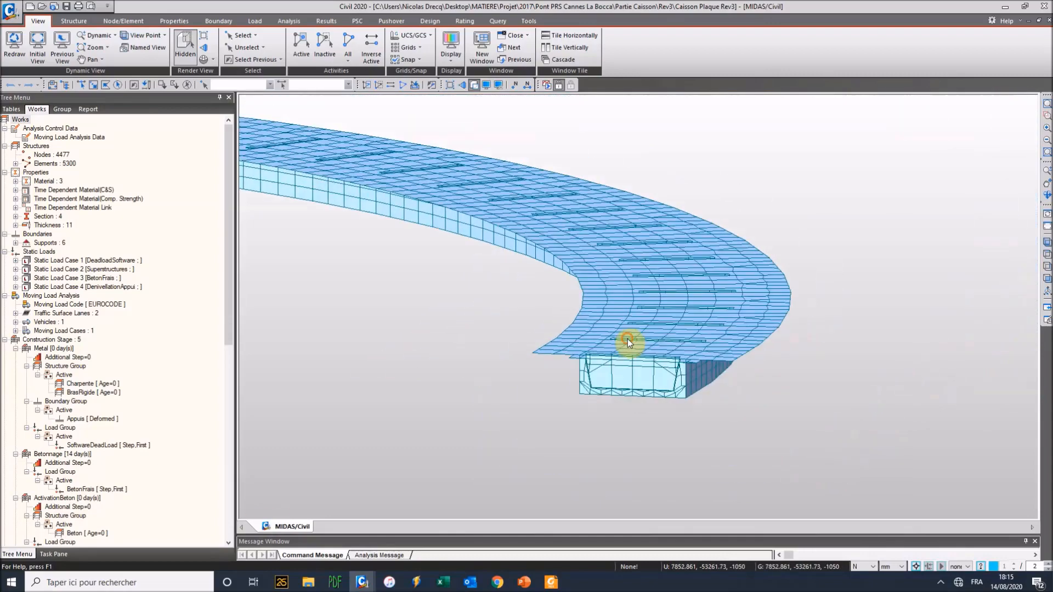
mouse_move(630, 341)
middle_mouse_down("ctrl")
mouse_move(607, 313)
mouse_move(597, 317)
mouse_move(614, 335)
middle_mouse_up("ctrl")
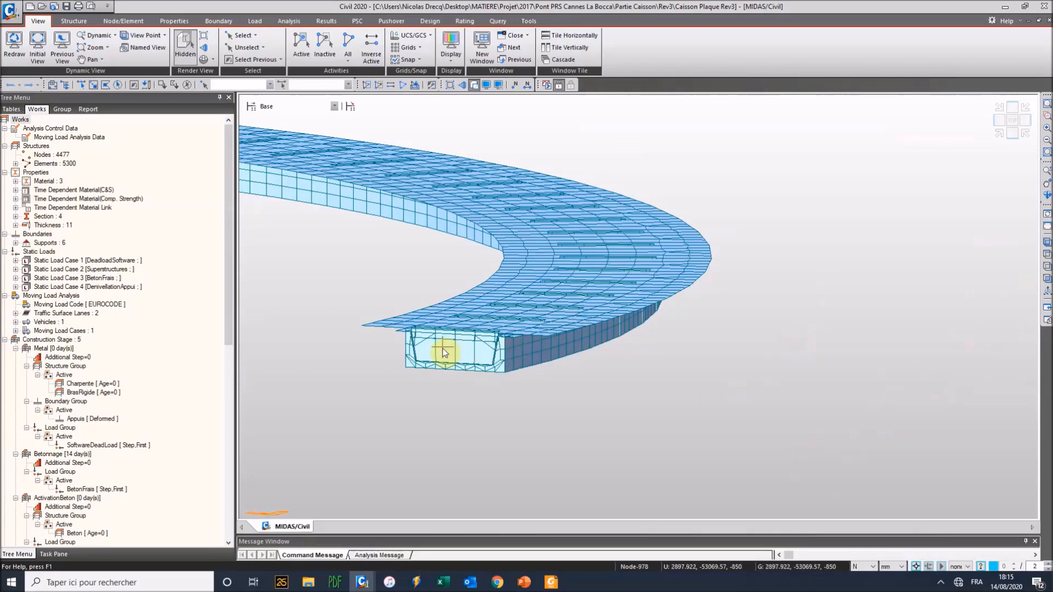
Highlight in turn the model elements assigned to the S355, SteelBras and C35/45 materials, and view the deck from above.
middle_click_drag(535, 258, 763, 252)
scroll(780, 274, "down", 3)
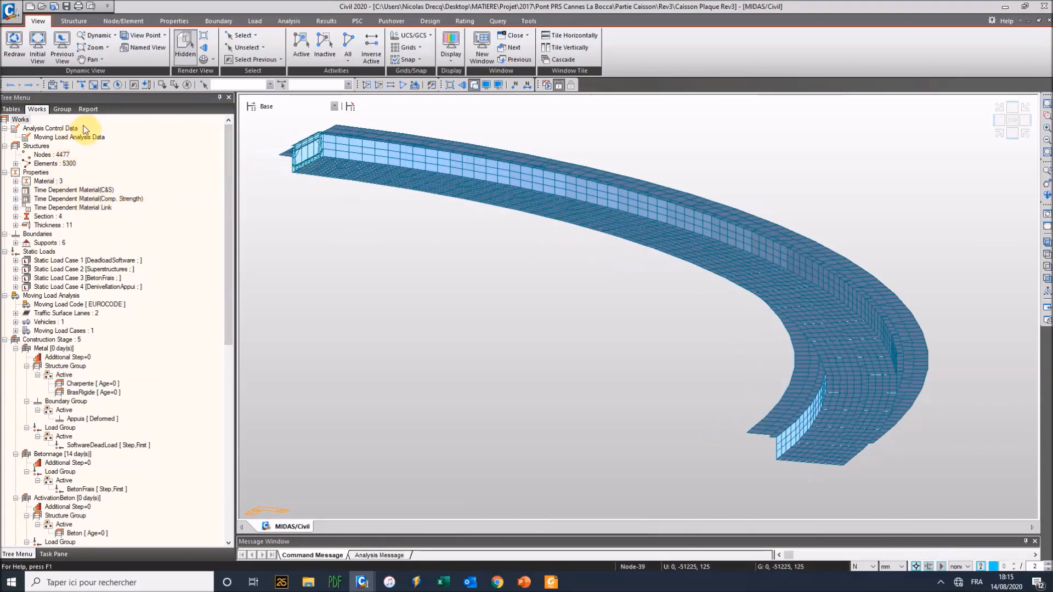
left_click(16, 181)
left_click(63, 190)
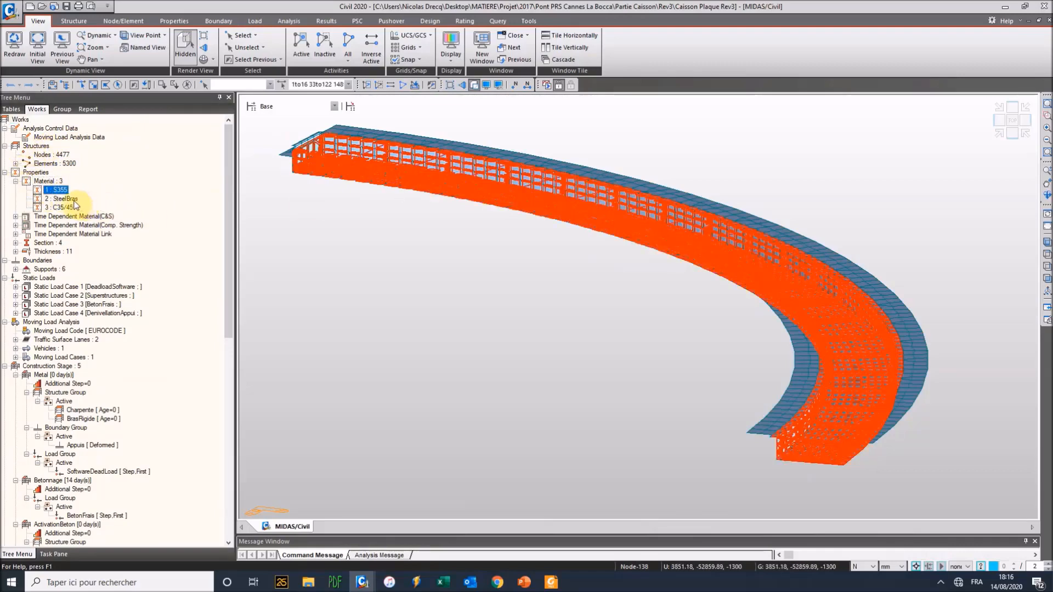
left_click(65, 200)
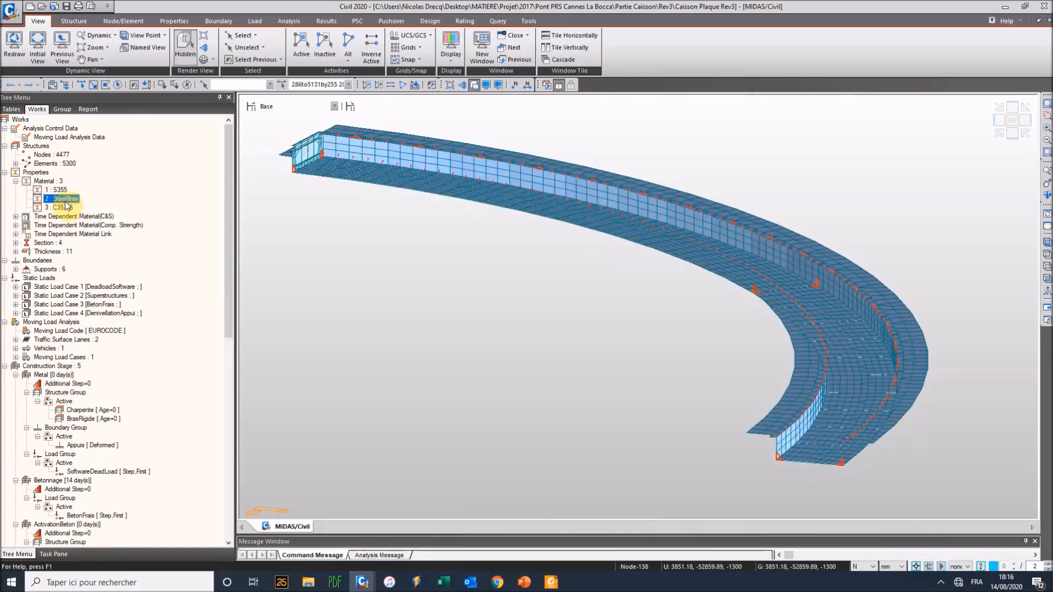
left_click(58, 207)
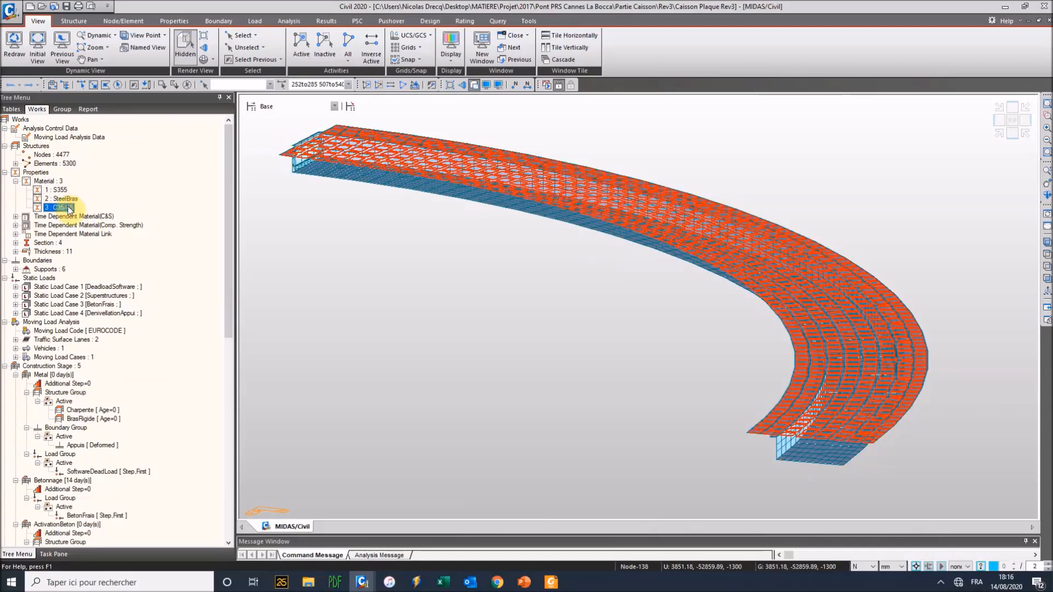
middle_click_drag(354, 181, 369, 228, "ctrl")
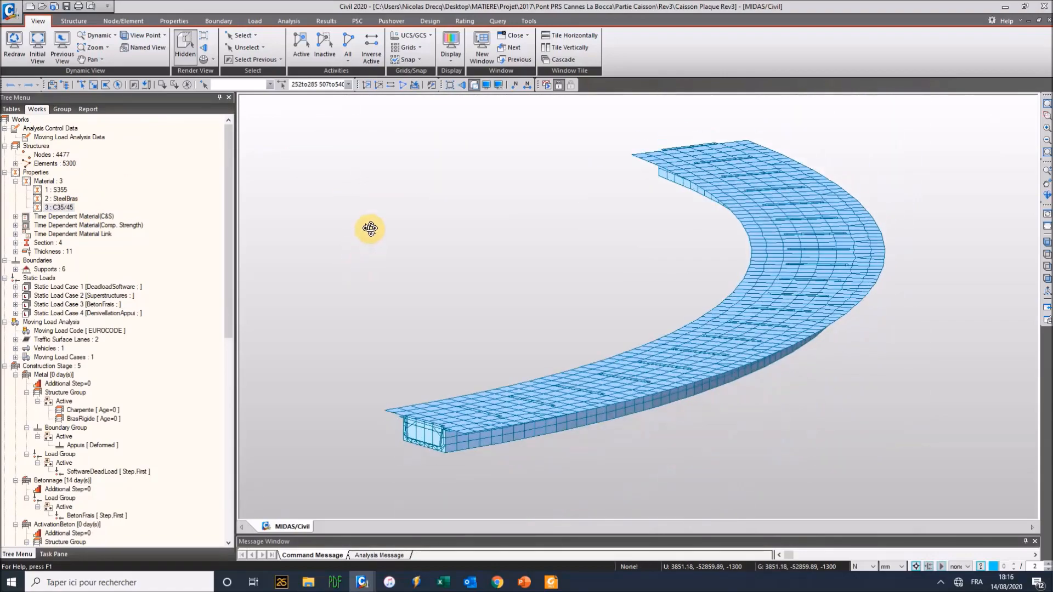
Review the creep and shrinkage definition of the C35/45 time dependent material, leaving its settings as they are.
left_click(16, 181)
left_click(16, 190)
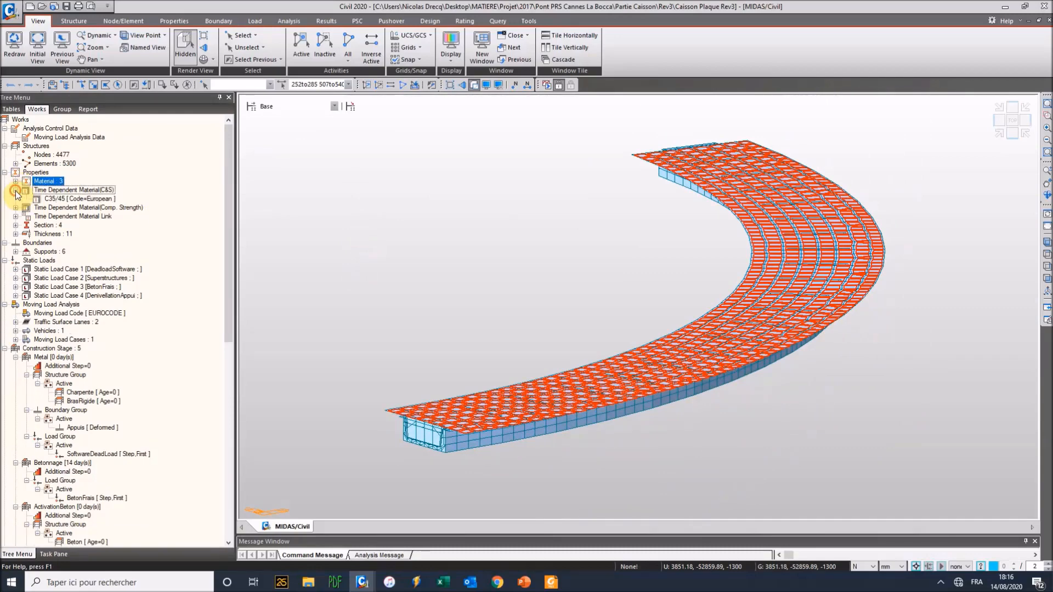
left_click(57, 200)
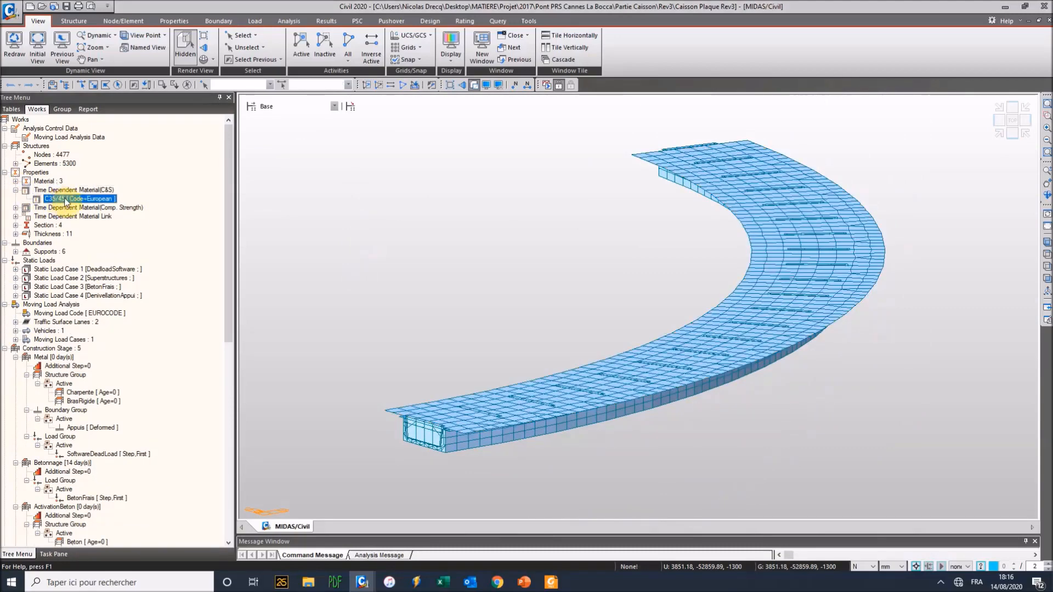
double_click(66, 202)
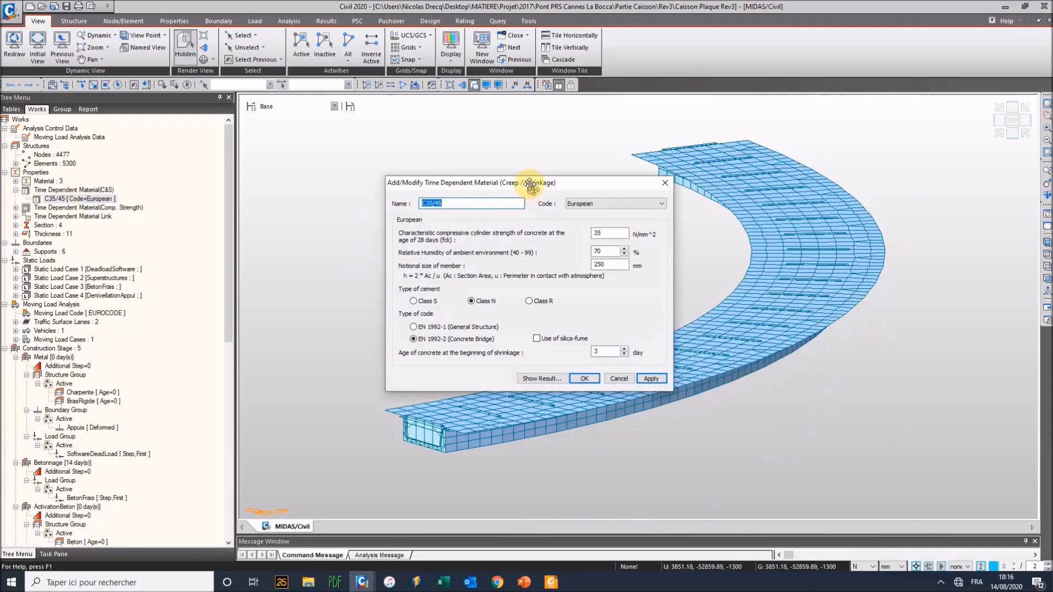
left_click_drag(566, 195, 551, 173)
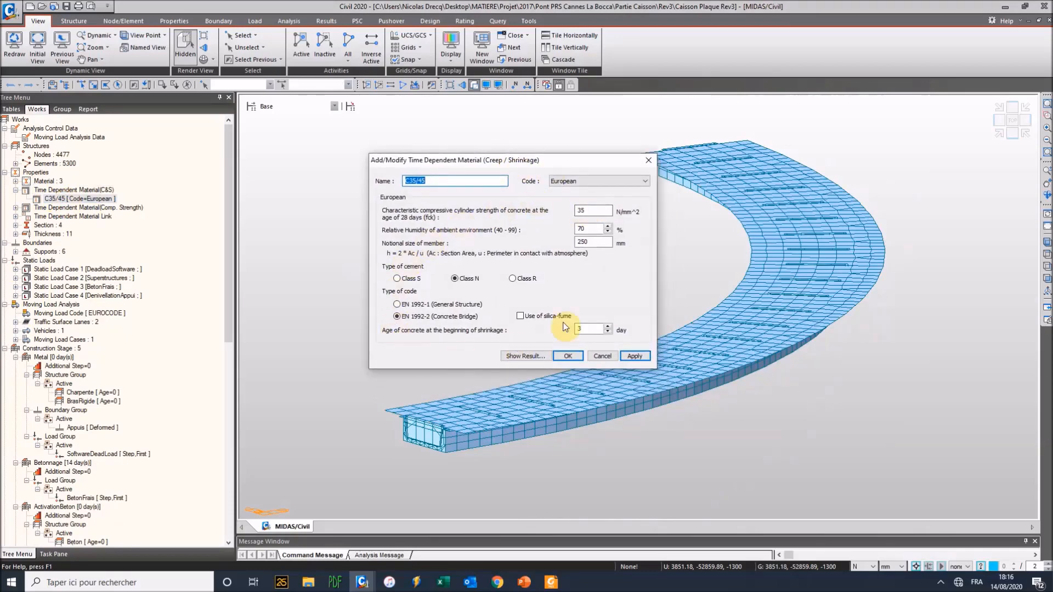
left_click(648, 163)
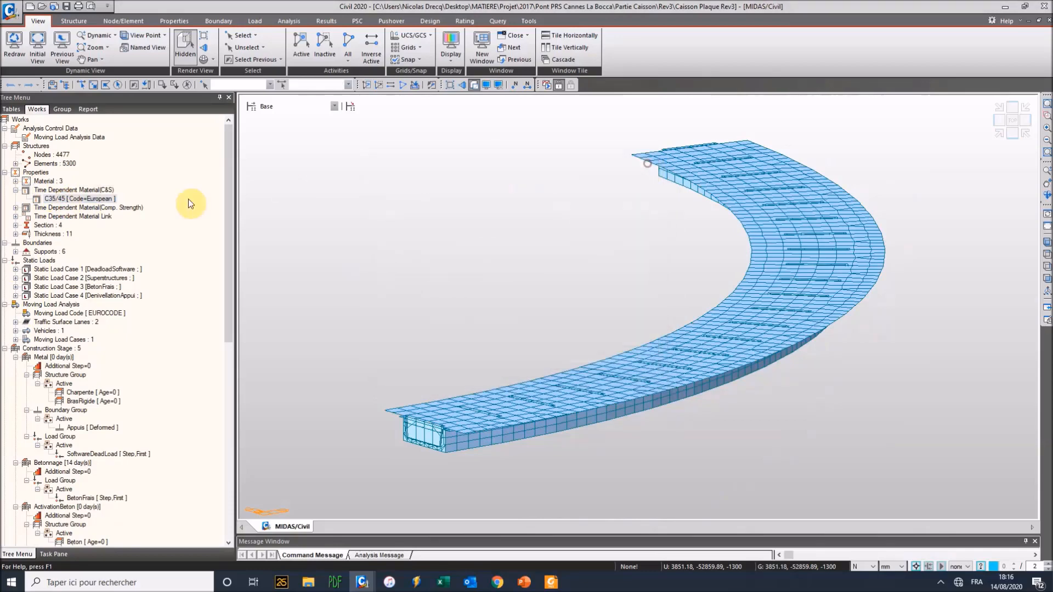
Review the C35/45 compressive strength development curve and list the time dependent material link.
left_click(17, 209)
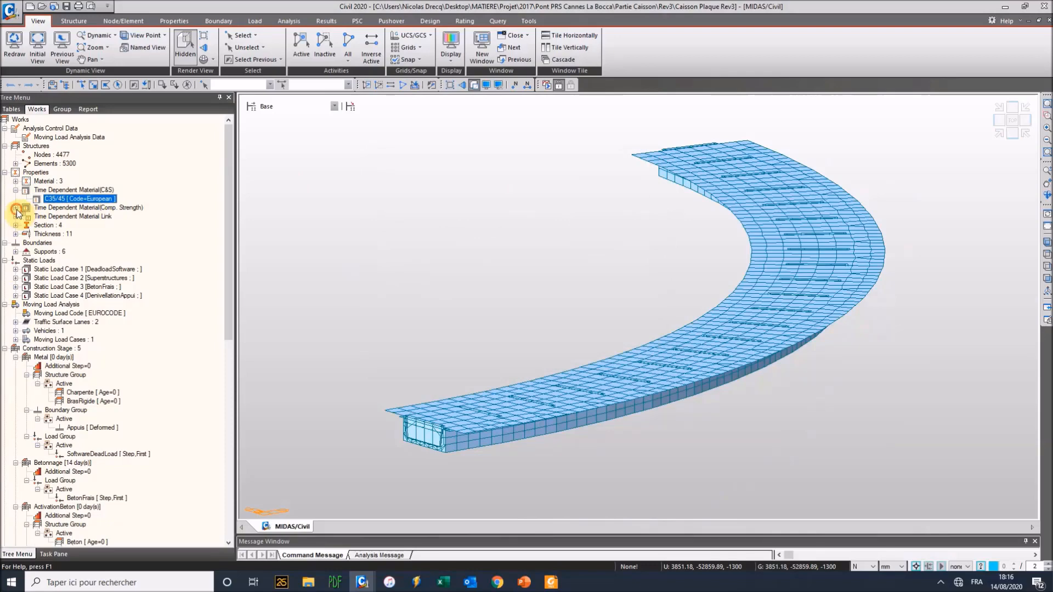
left_click(16, 210)
left_click(75, 217)
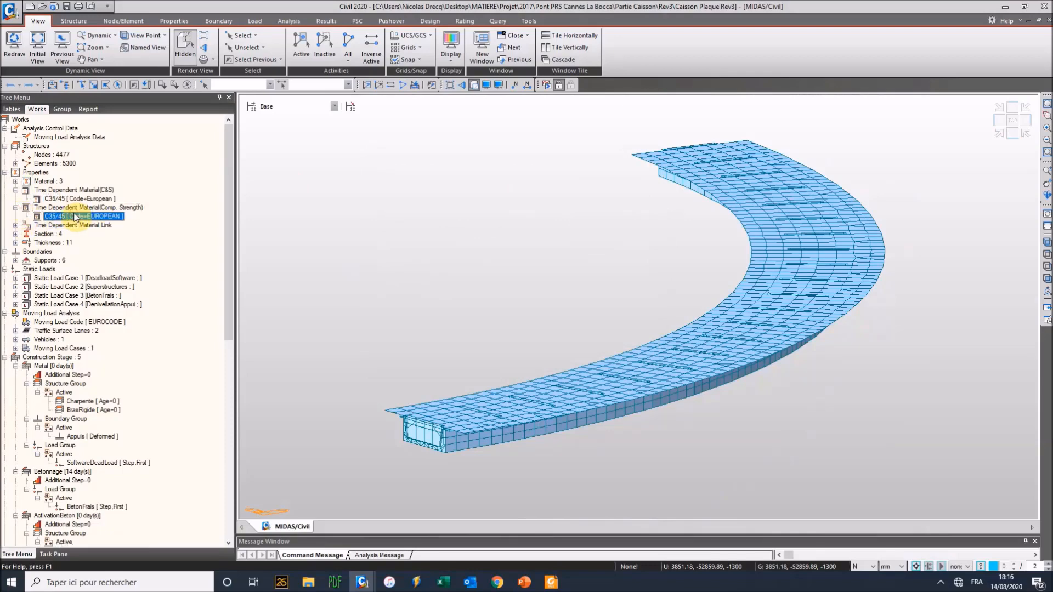
left_click(59, 218)
double_click(59, 218)
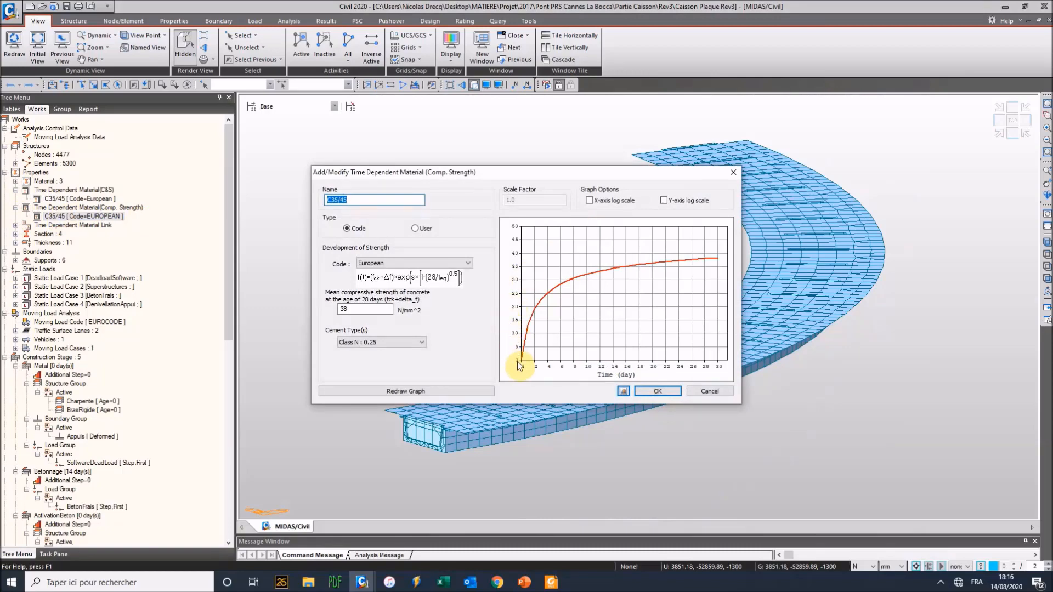
left_click(734, 174)
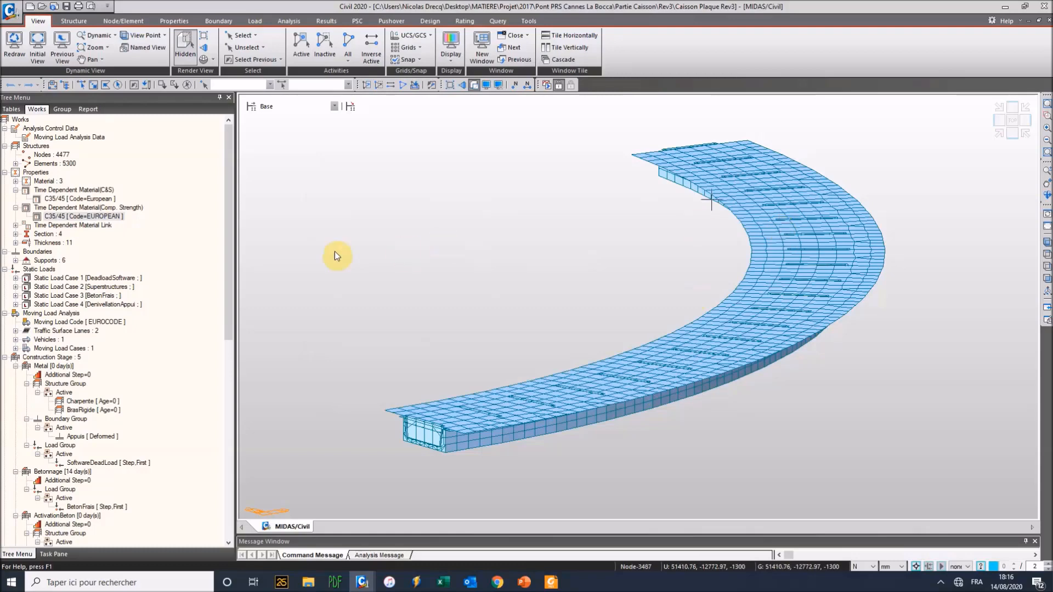
left_click(15, 225)
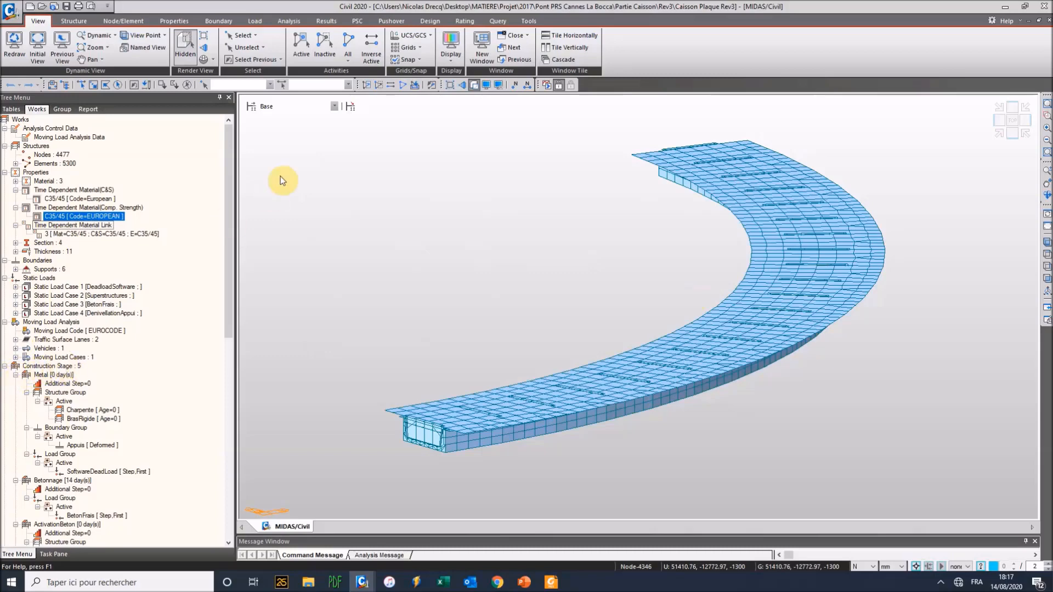
Open the list of defined construction stages and widen its Name column to show the full stage names.
left_click(262, 23)
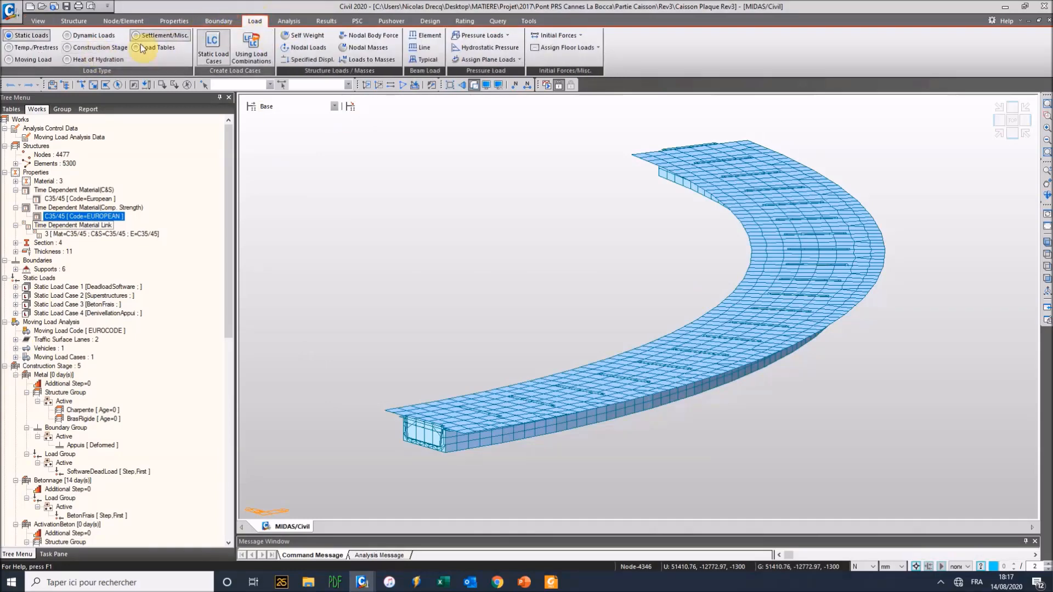
left_click(84, 51)
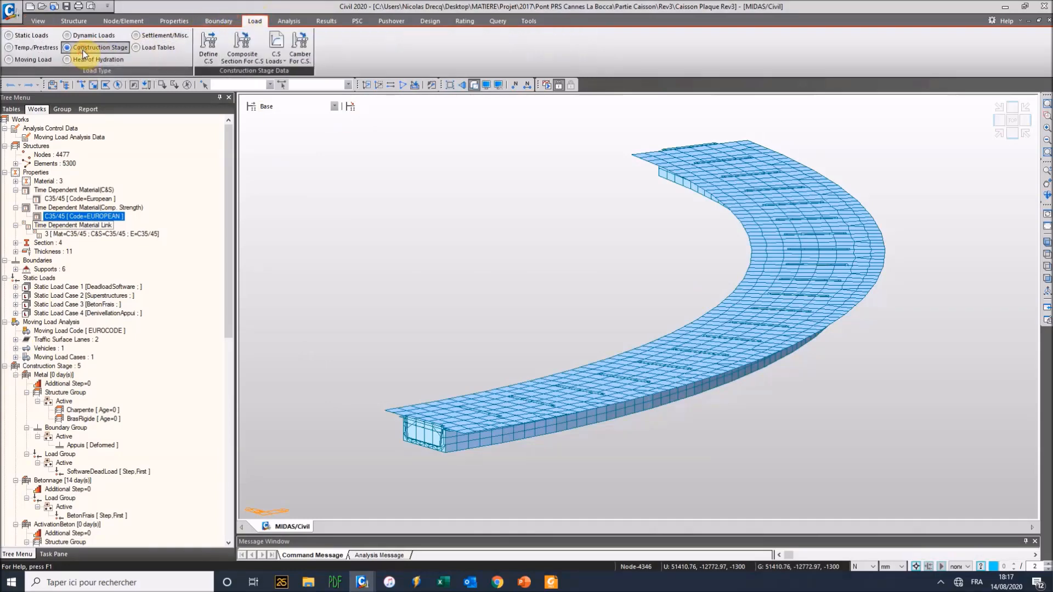
left_click(213, 49)
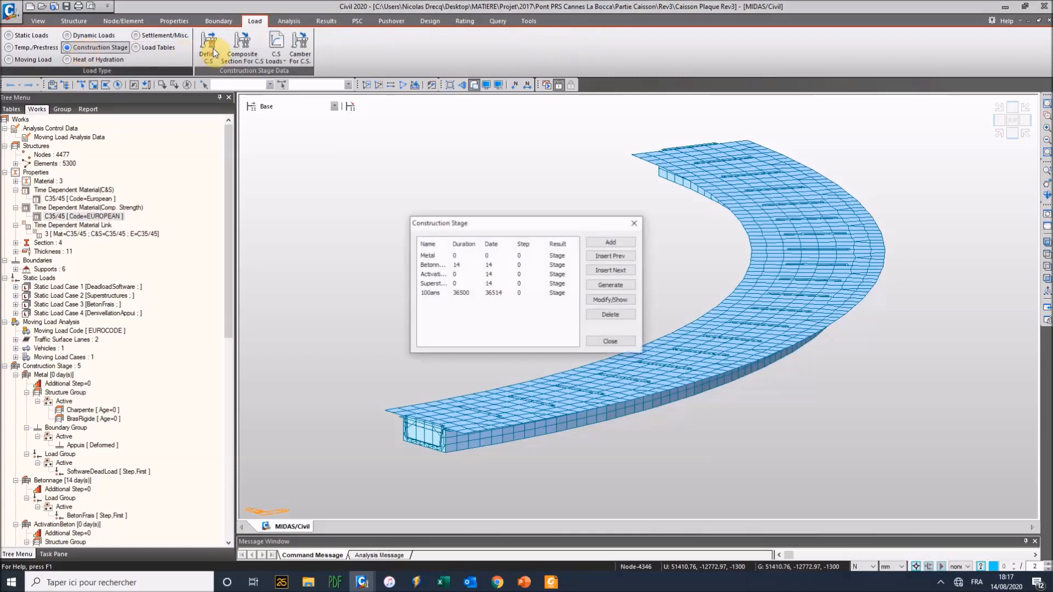
left_click_drag(449, 247, 518, 245)
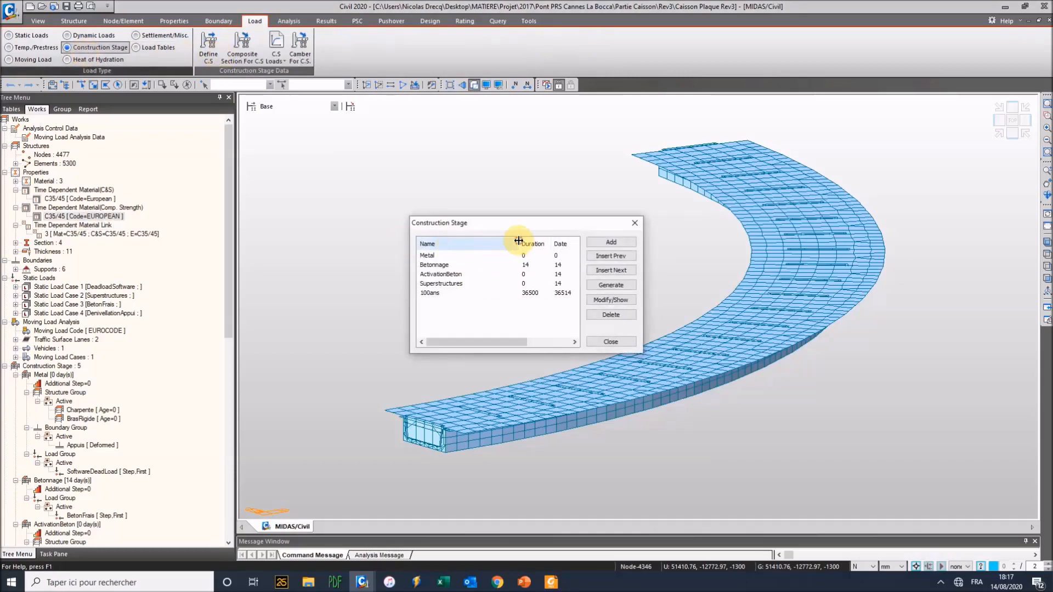
Examine the element, boundary and load groups activated in the Metal construction stage, widening the activated load group names.
left_click(439, 259)
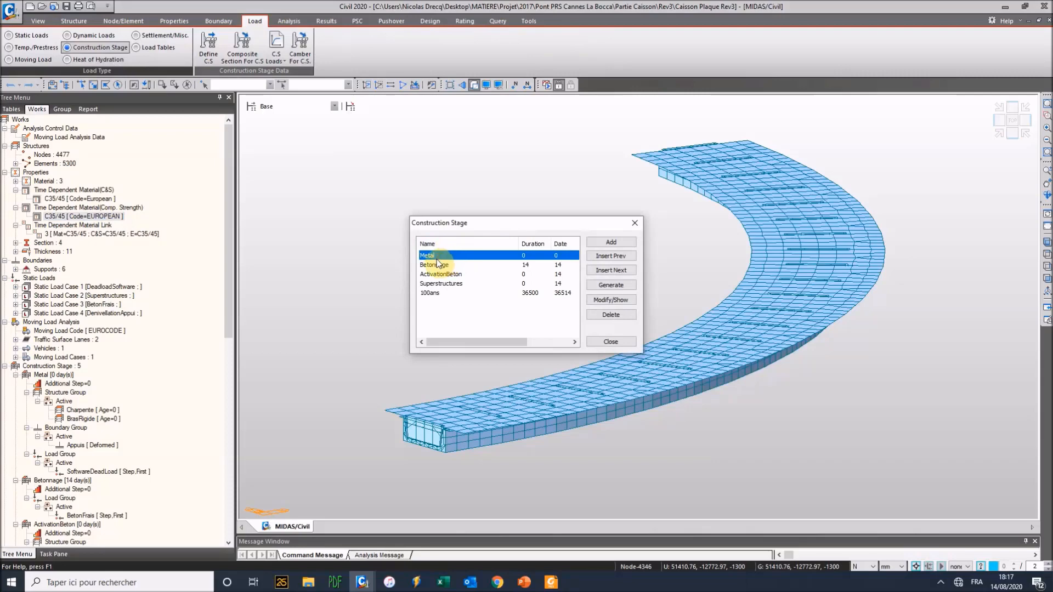
double_click(437, 257)
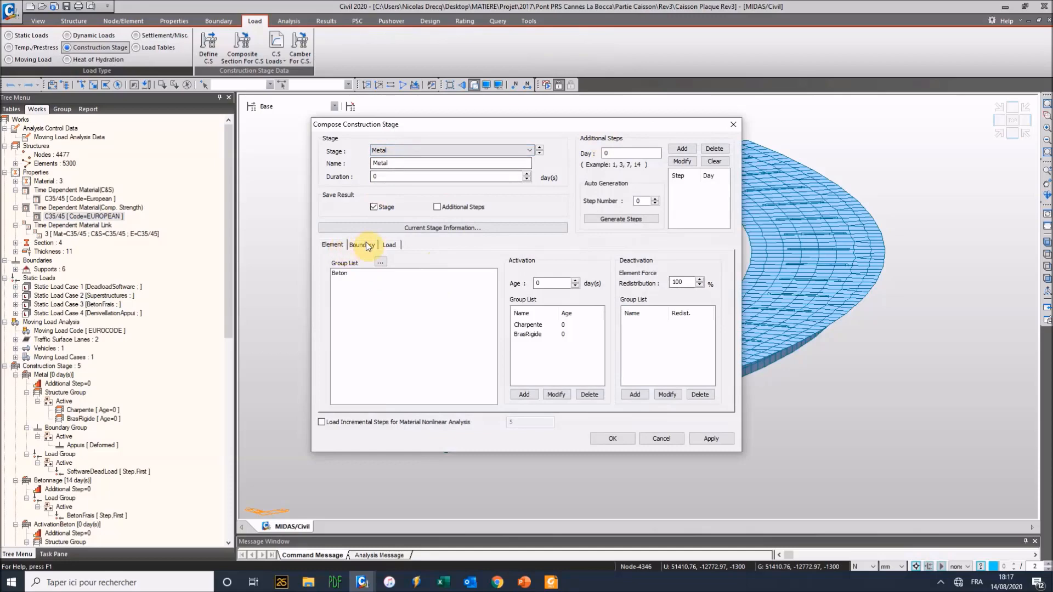
left_click(363, 245)
left_click(333, 245)
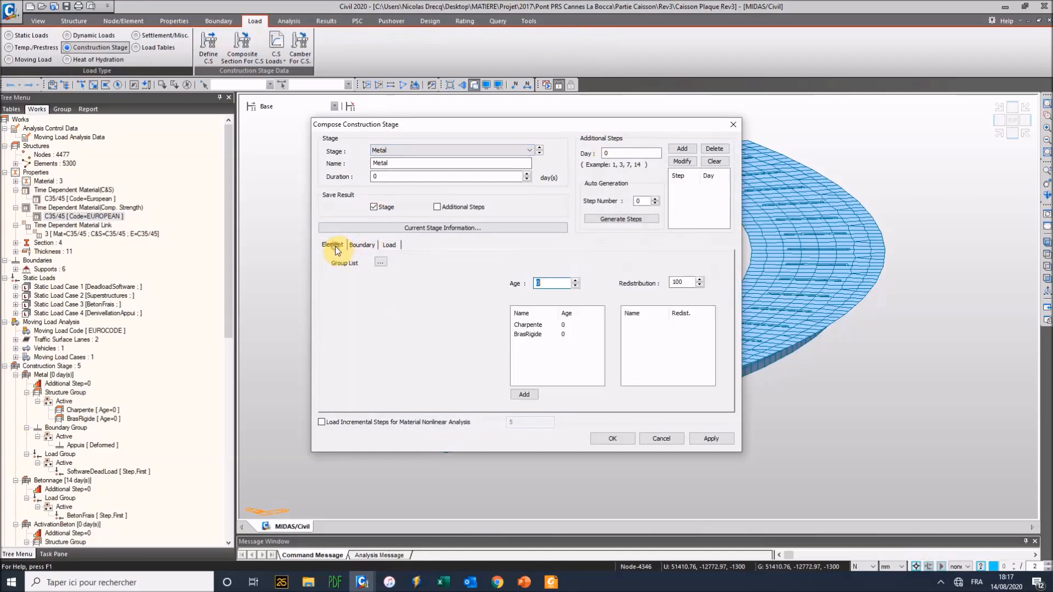
left_click(371, 247)
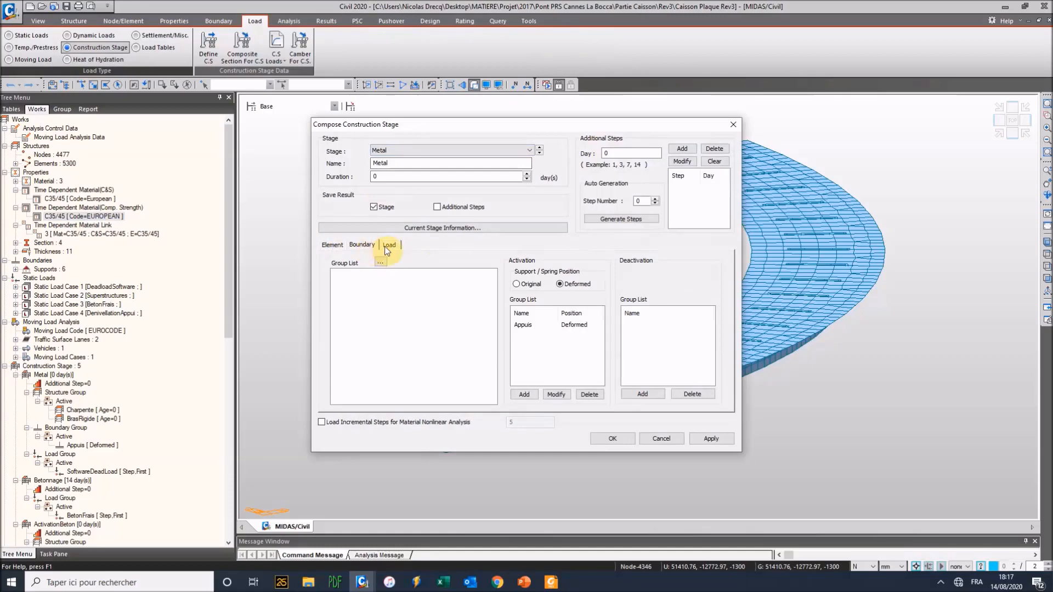
left_click(388, 248)
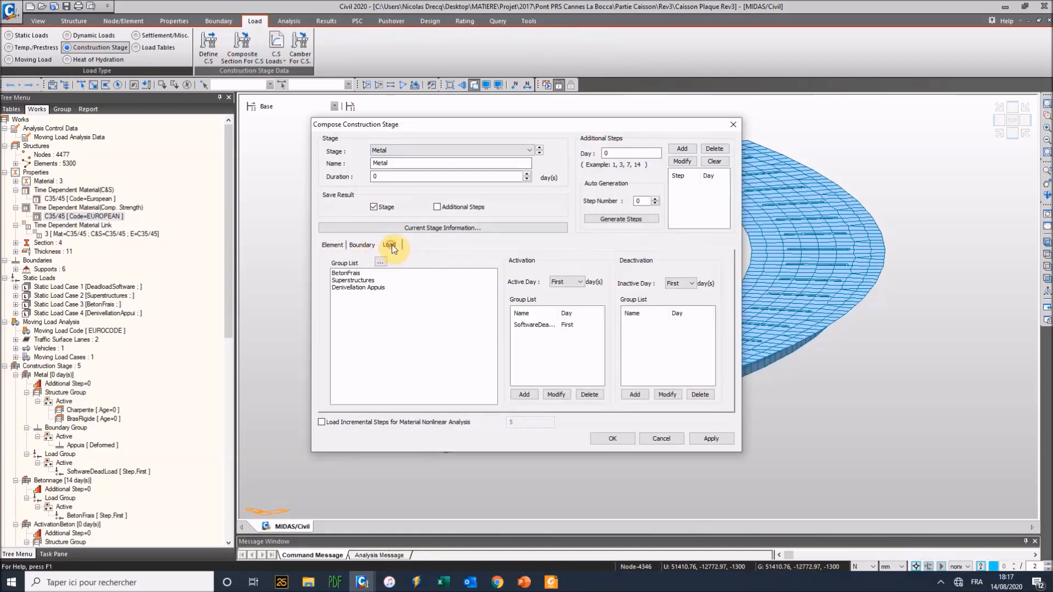
left_click(344, 248)
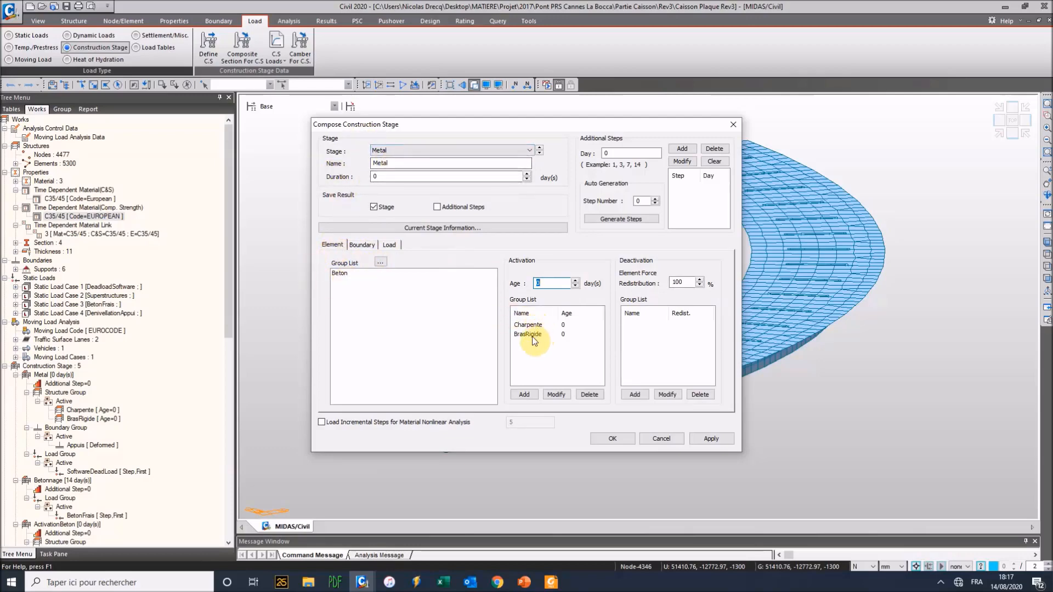
left_click(364, 245)
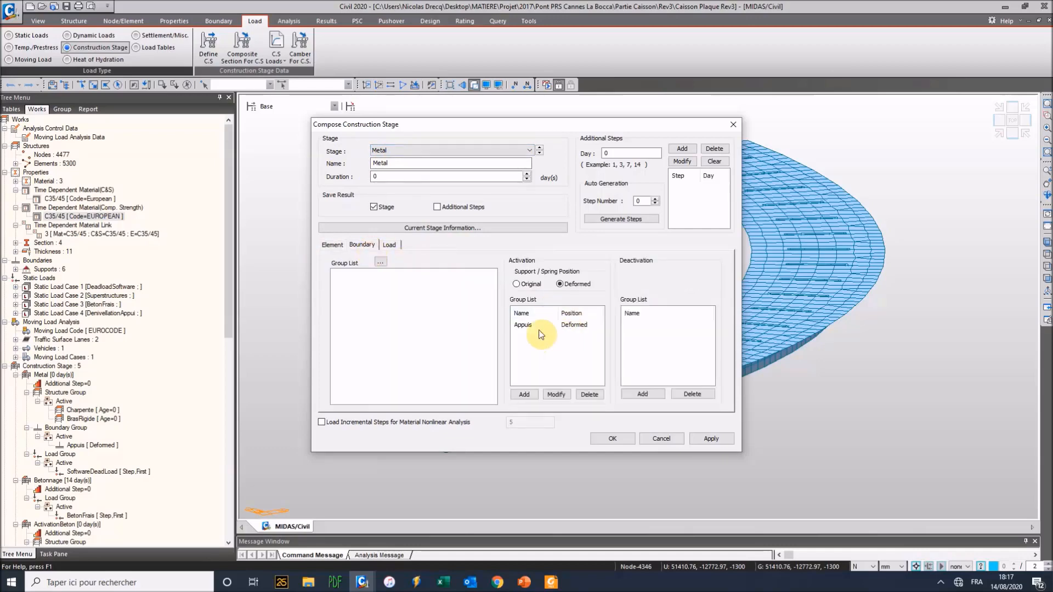
left_click(388, 245)
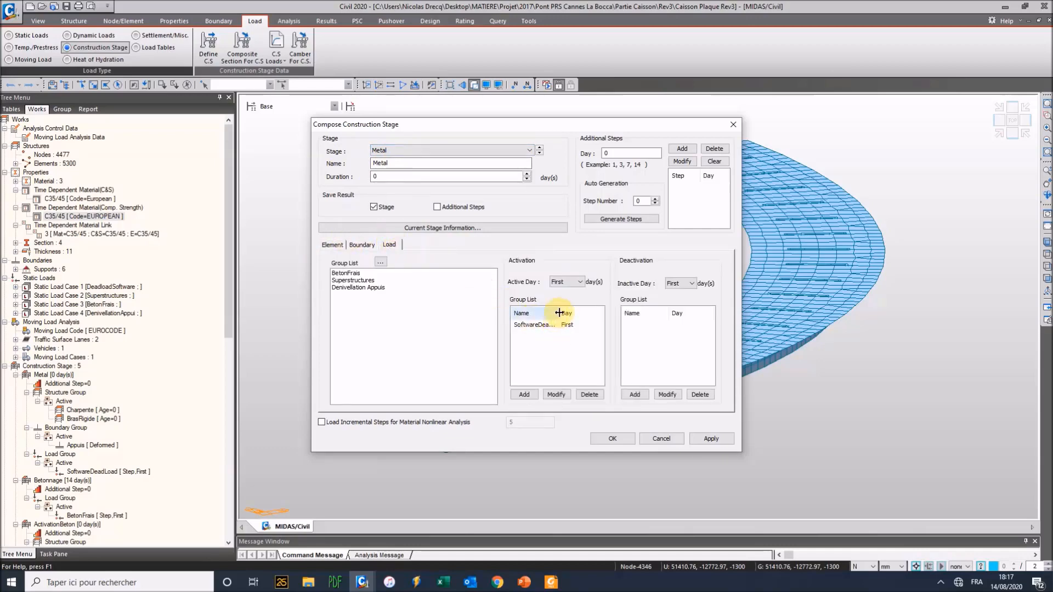
left_click_drag(559, 313, 603, 312)
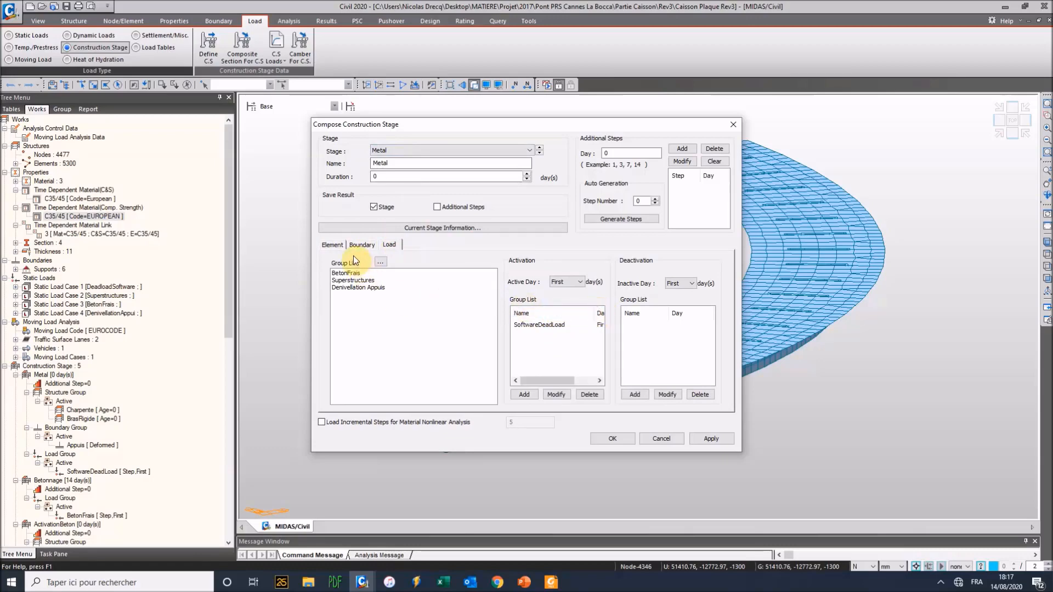
Go to the Betonnage construction stage and review its element, boundary and load group activations.
left_click(539, 154)
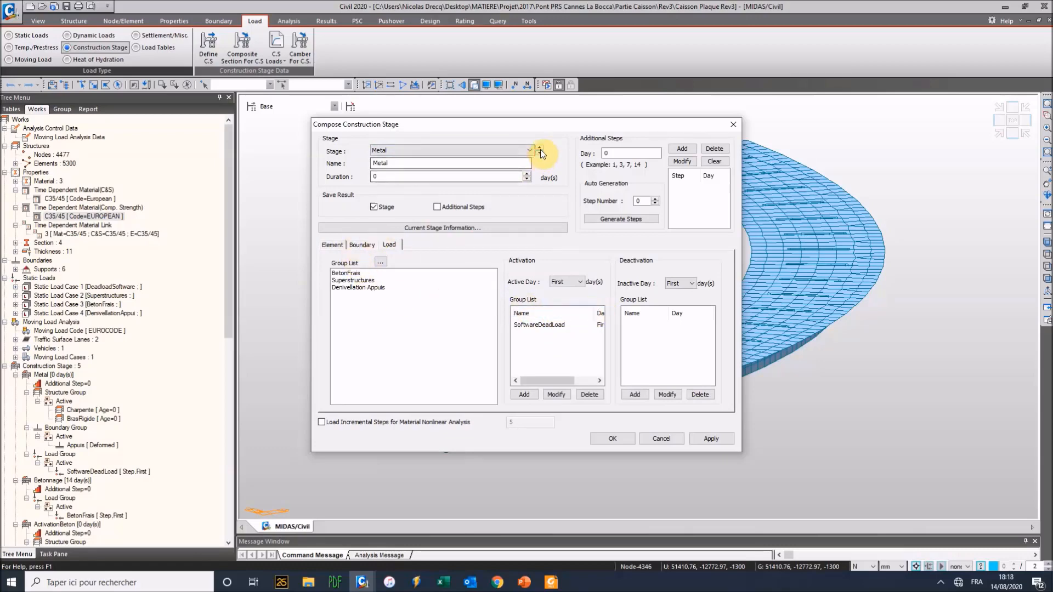
left_click(540, 153)
left_click(339, 247)
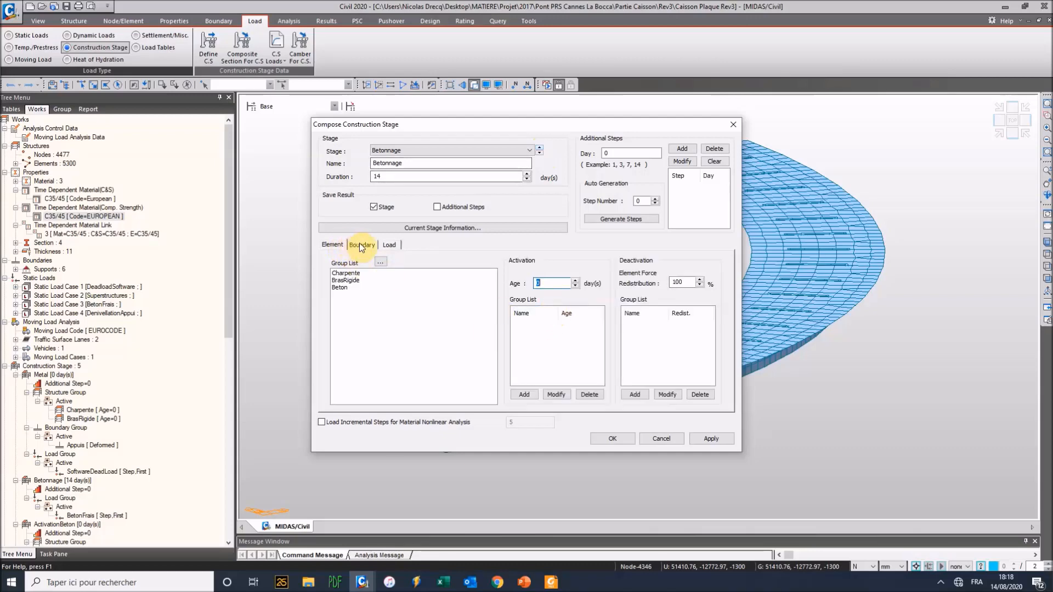
left_click(362, 246)
left_click(389, 244)
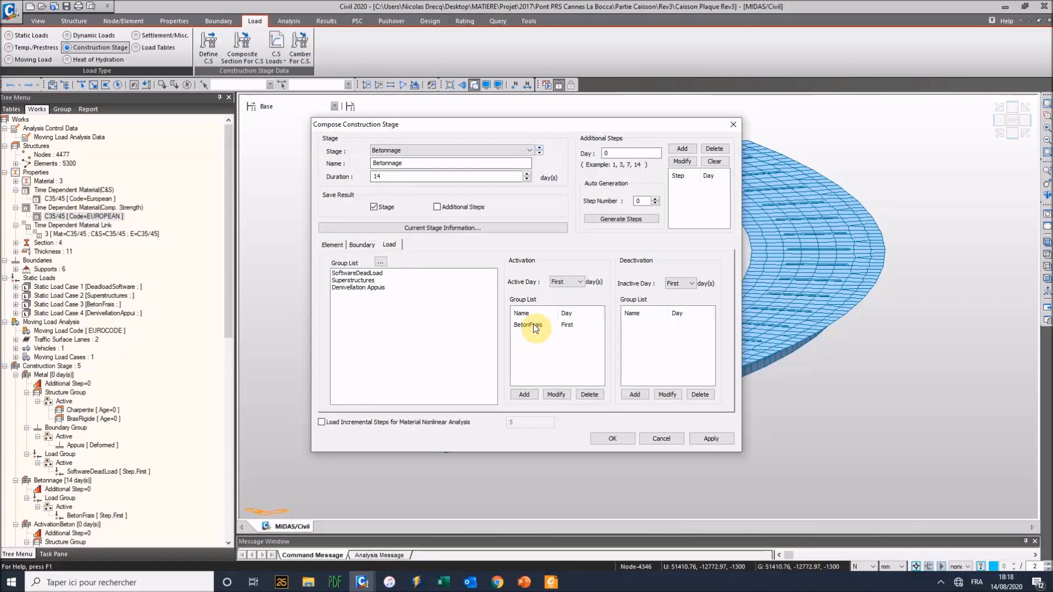
Go to the ActivationBeton construction stage and review its element, boundary and load groups, showing the activated load group's full name.
left_click(540, 152)
left_click(333, 245)
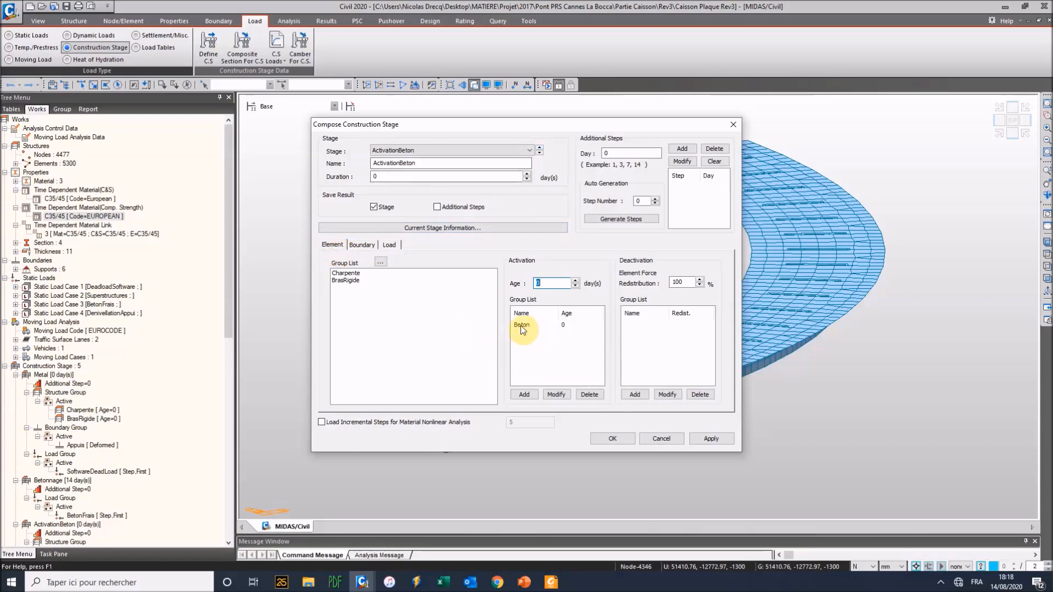
left_click(366, 245)
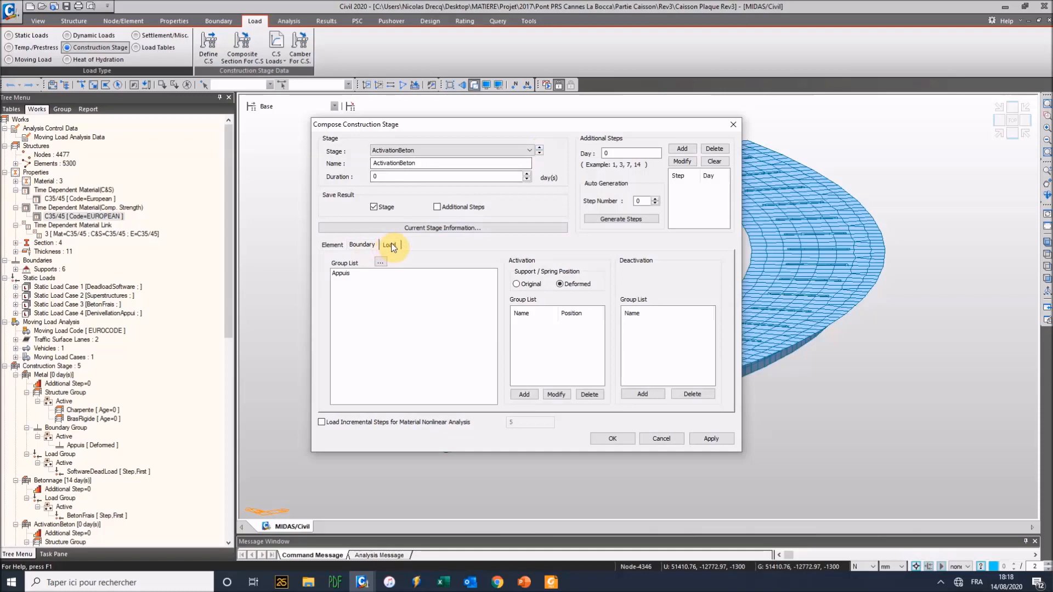
left_click(390, 243)
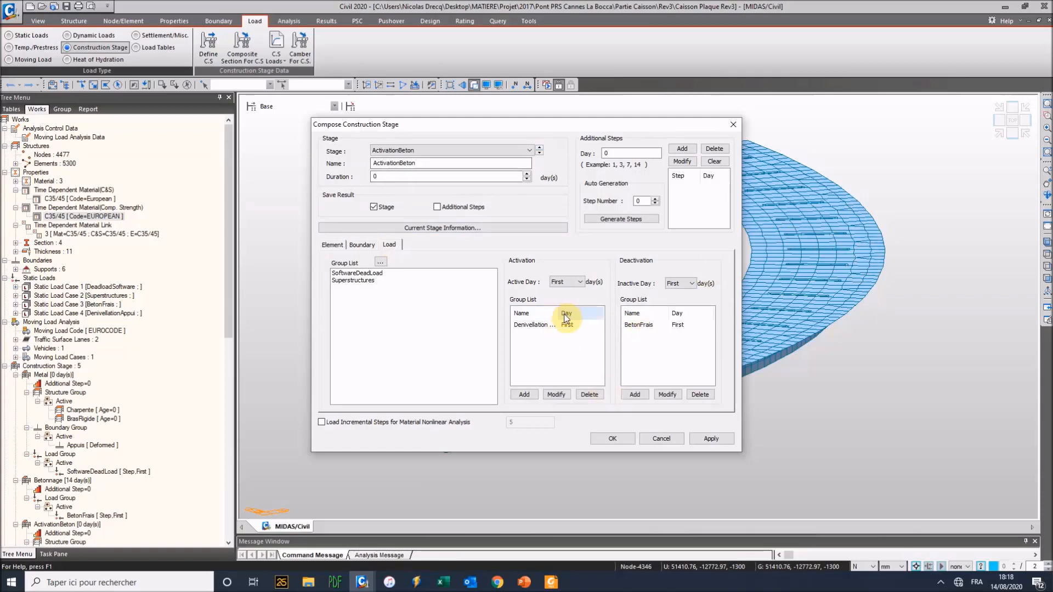
left_click_drag(558, 314, 570, 313)
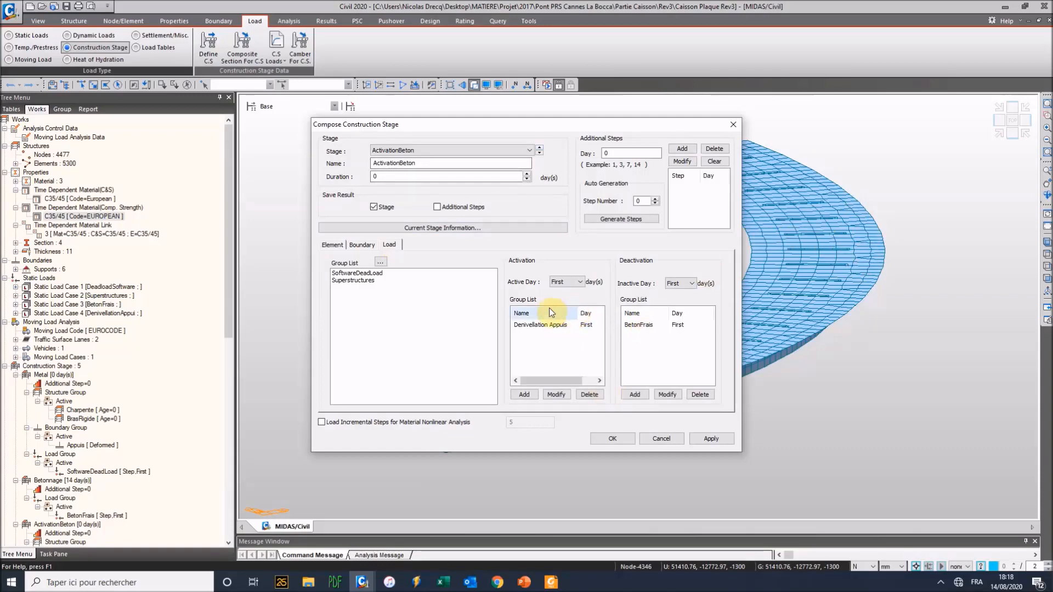
Close the construction stage composition without changes and show the model in the Metal stage.
left_click(733, 125)
left_click(636, 223)
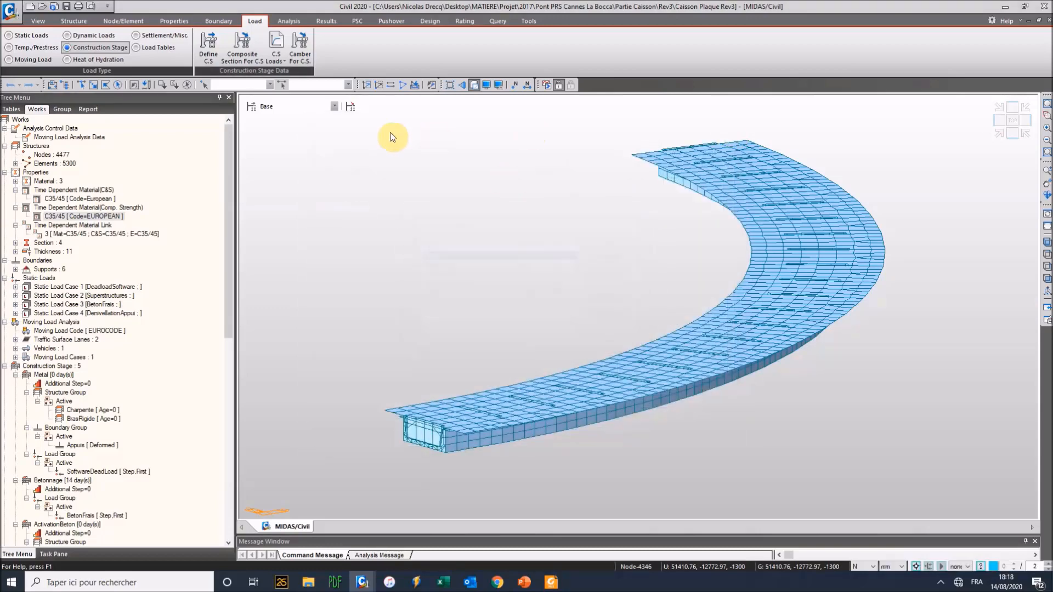
left_click(333, 107)
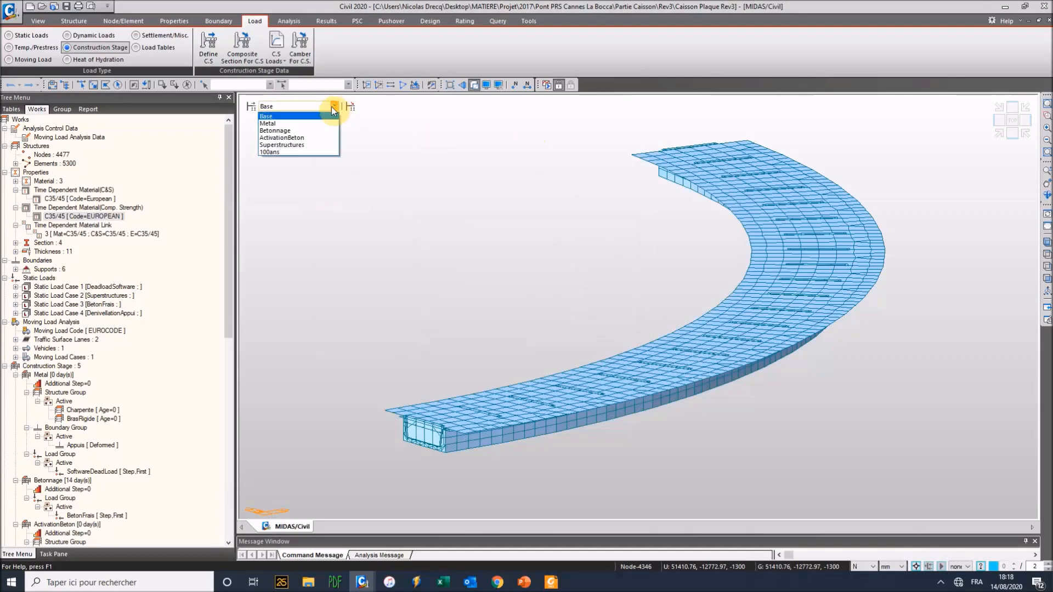
left_click(305, 120)
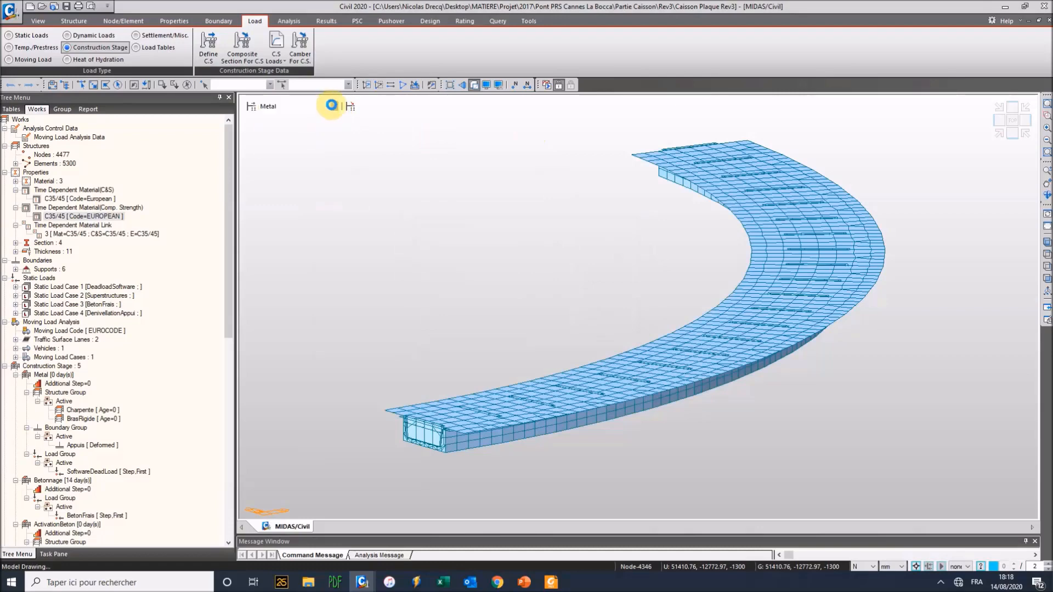
Show the model in the Betonnage stage and display the pressure loads of the BetonFrais load case.
left_click(336, 107)
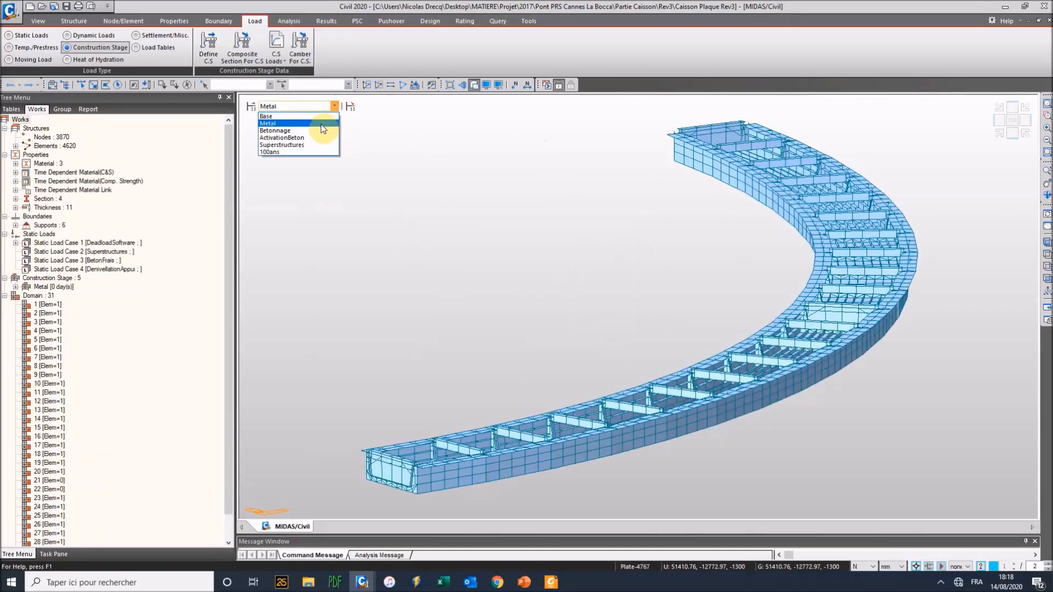
left_click(315, 130)
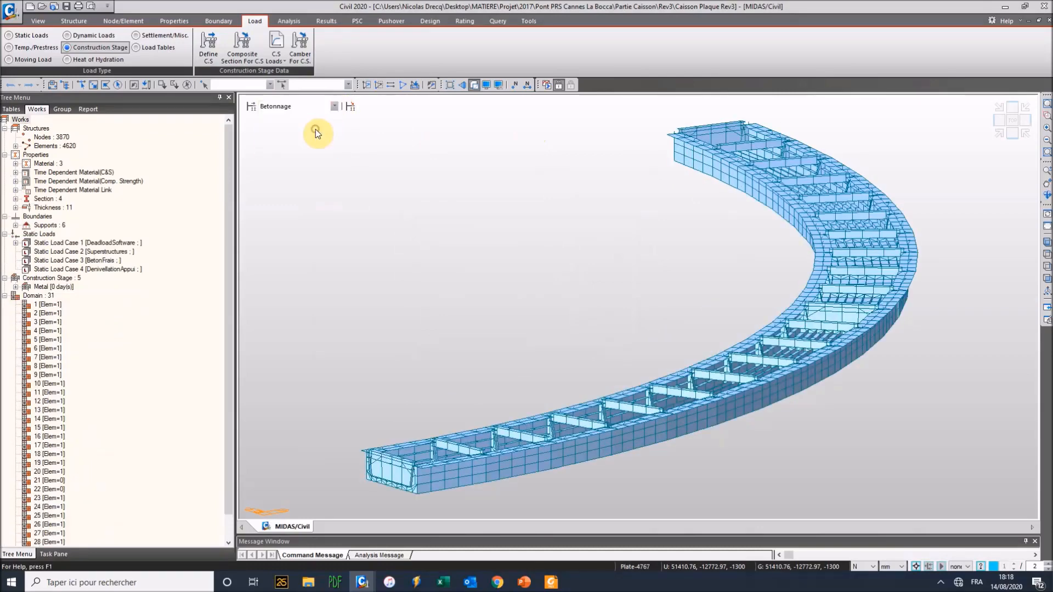
left_click(5, 296)
left_click(16, 260)
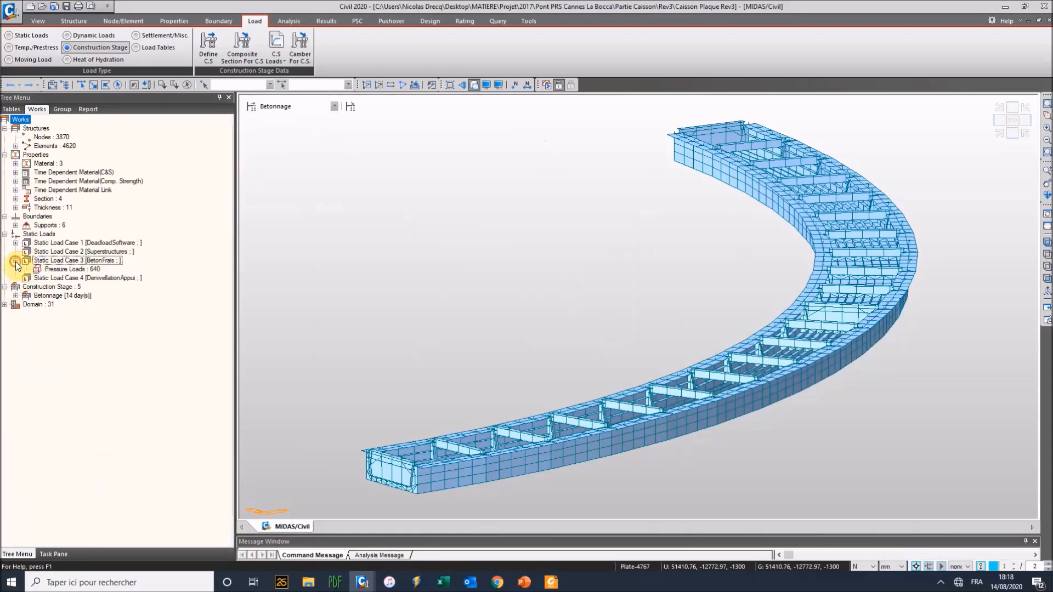
left_click(56, 269)
right_click(57, 269)
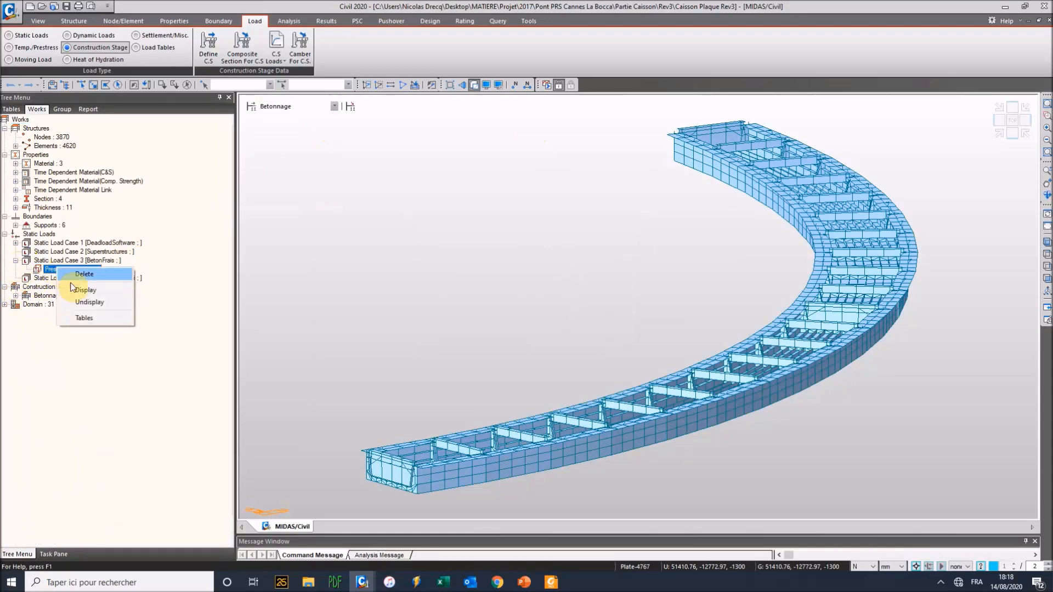
left_click(77, 293)
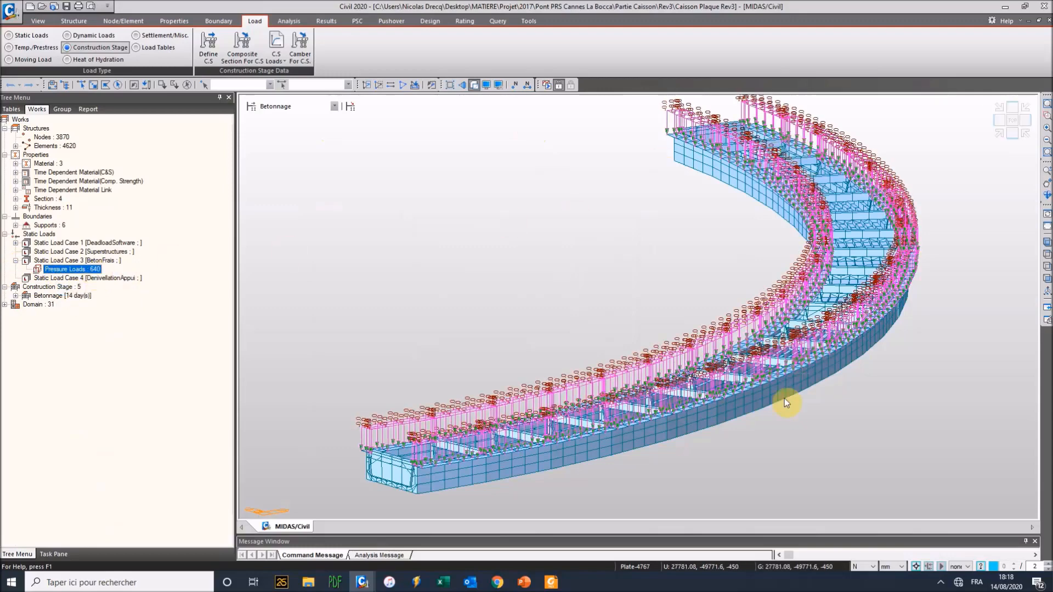
Hide the BetonFrais pressure loads and show the model in the ActivationBeton stage.
right_click(64, 270)
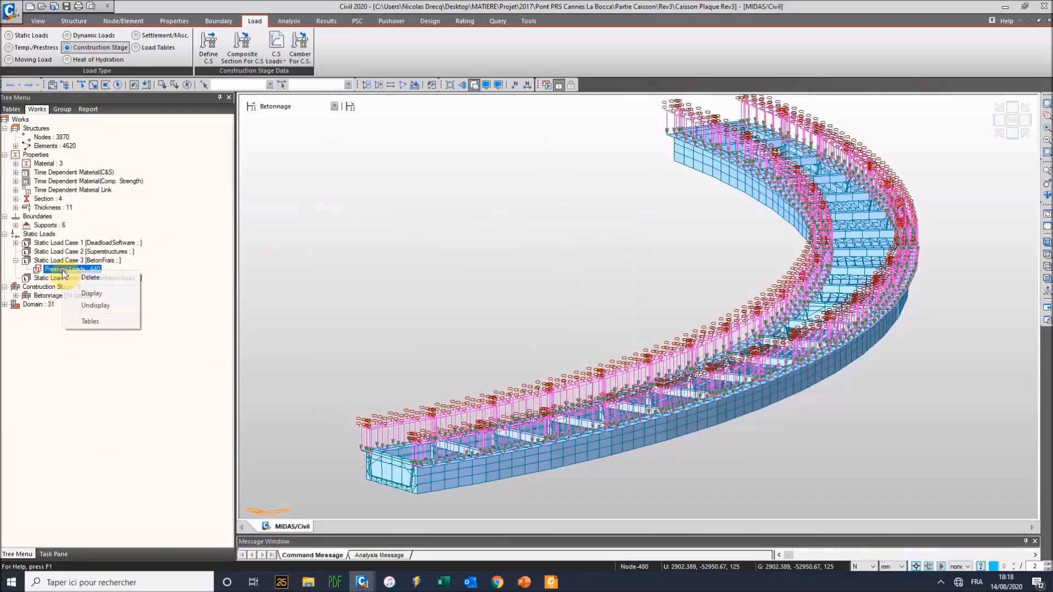
left_click(94, 305)
left_click(301, 111)
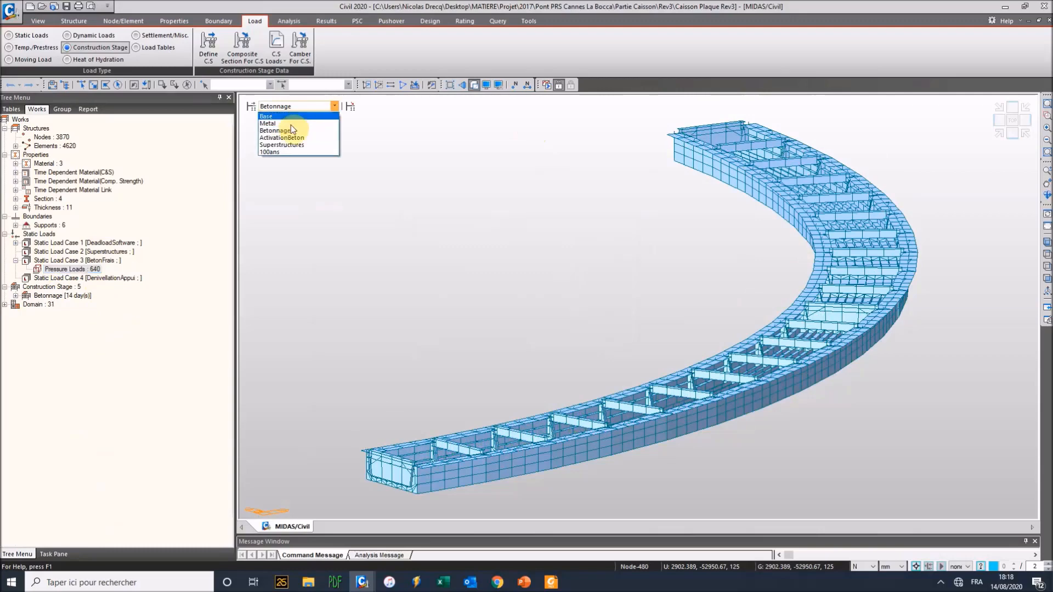
left_click(294, 134)
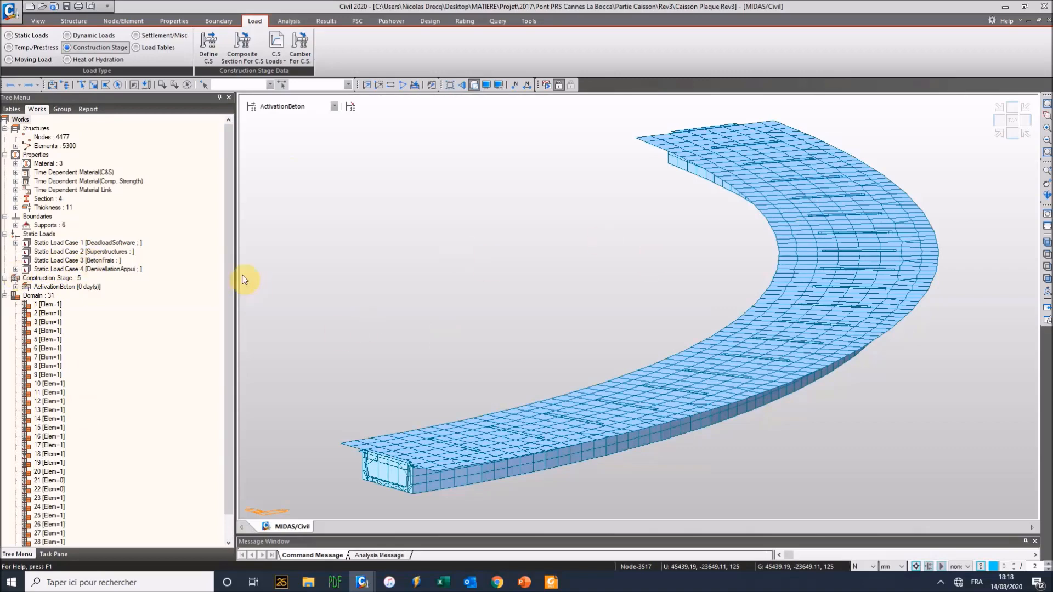
Display the specified support displacement of Static Load Case 4 on the model and hide it again after viewing.
left_click(16, 269)
right_click(74, 278)
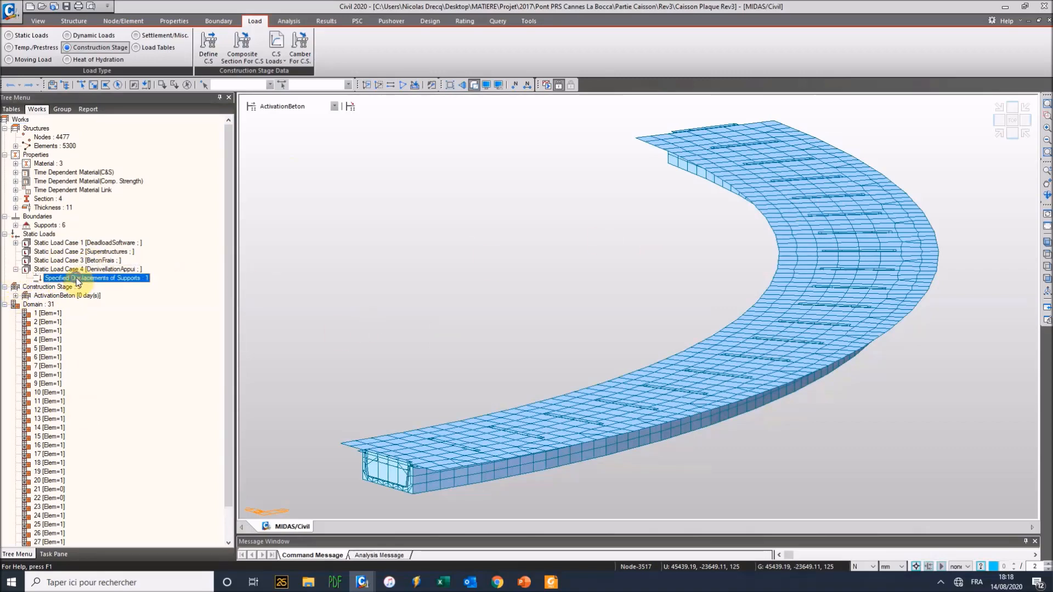
left_click(102, 302)
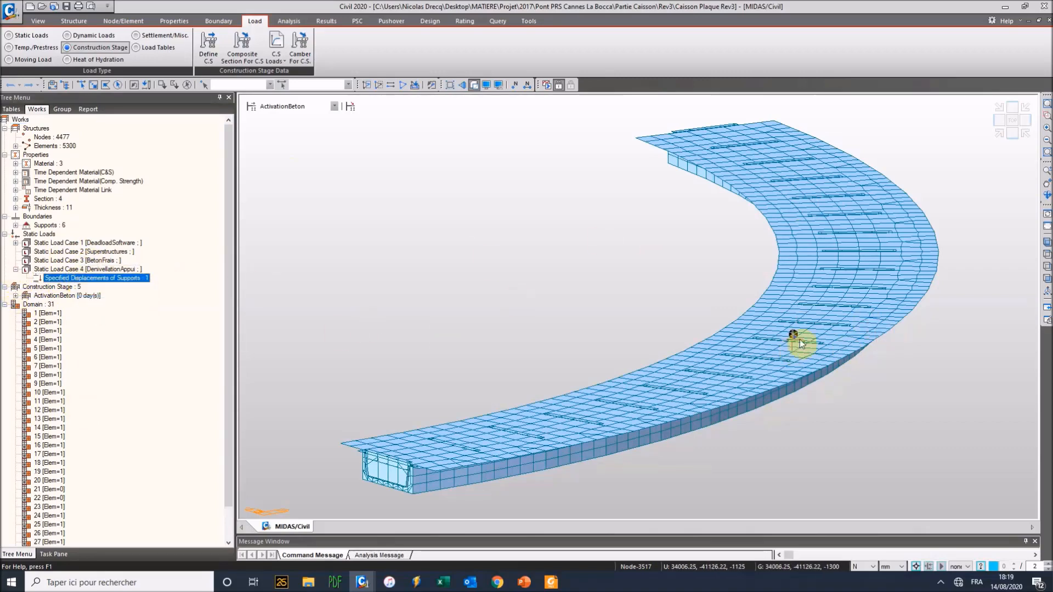
right_click(80, 281)
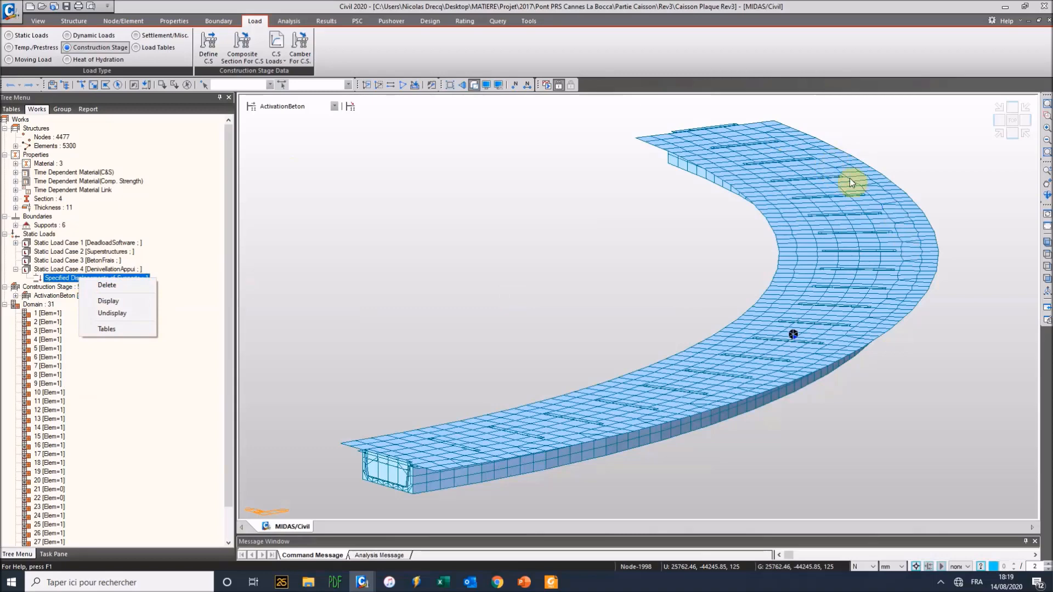
left_click(100, 316)
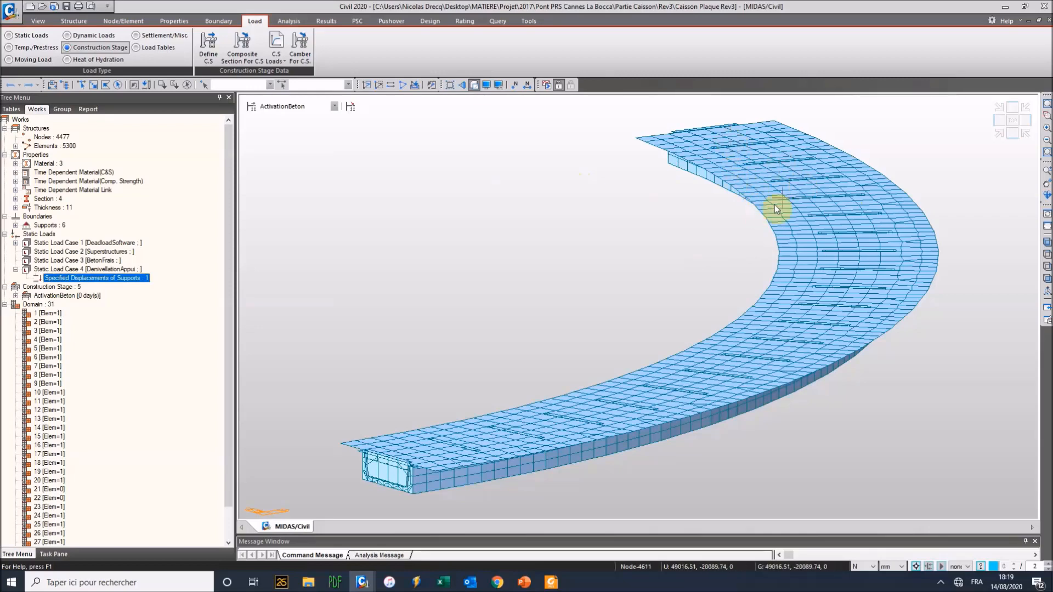
Switch to the PowerPoint presentation and advance to the Pont de Womey - Bénin slide.
mouse_move(745, 237)
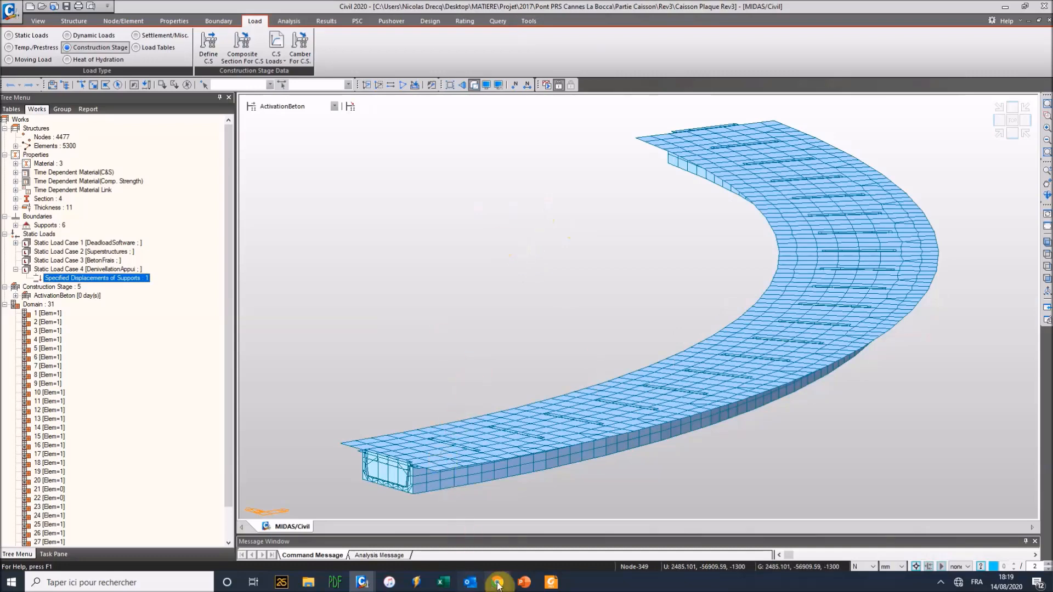
left_click(530, 586)
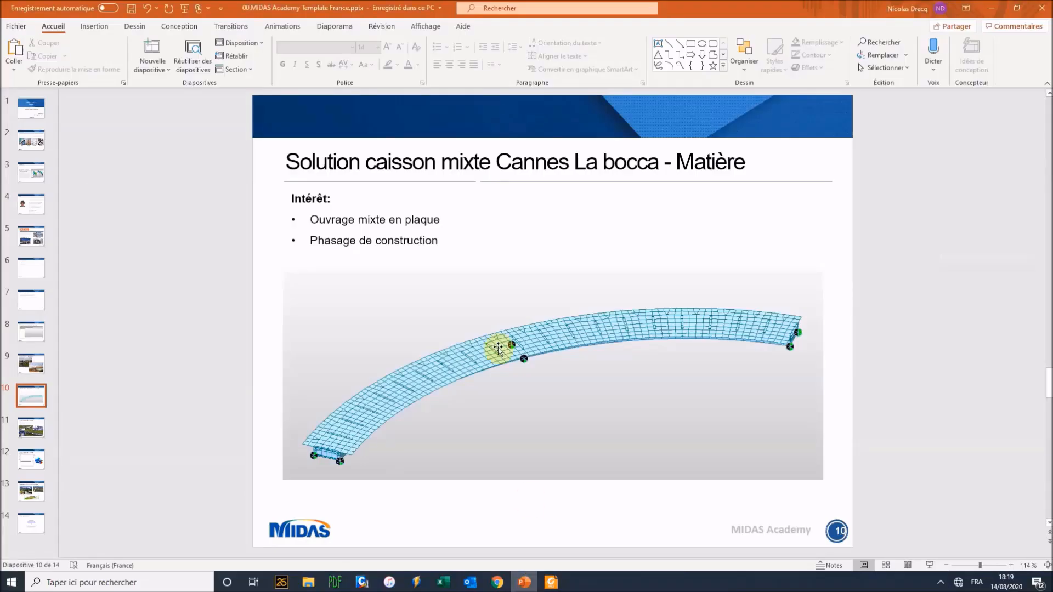
scroll(190, 305, "down", 1)
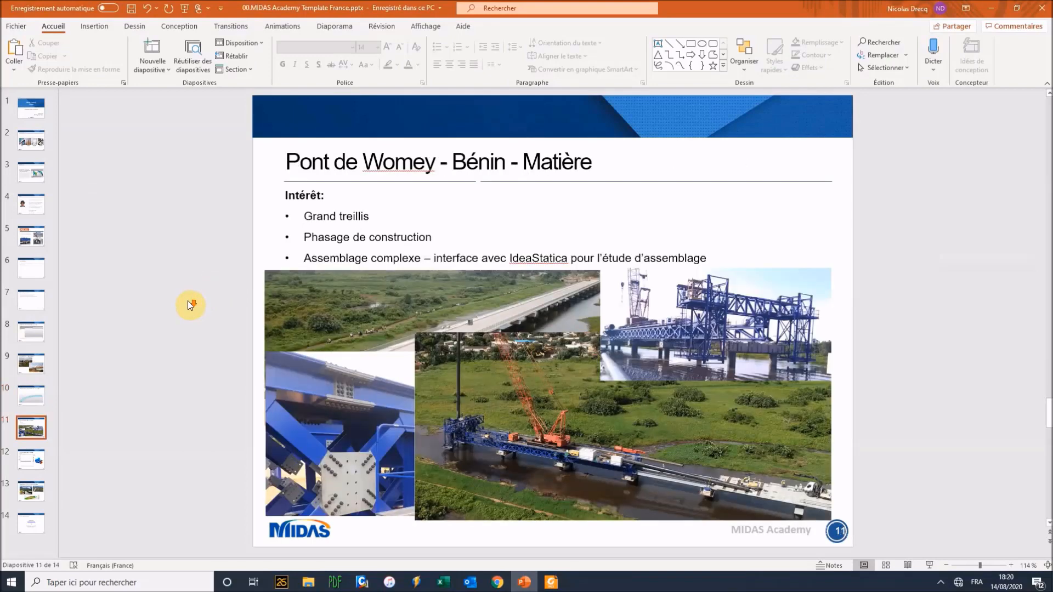